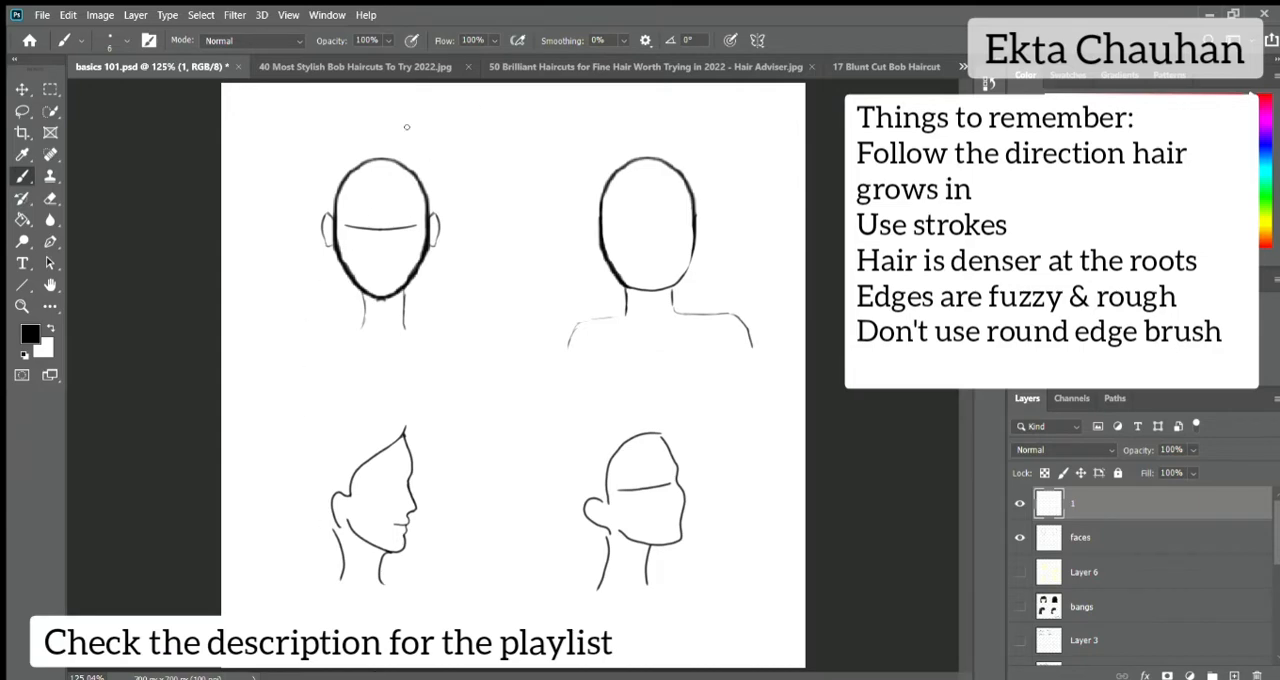
Review the three open bob haircut reference photos: front view, three-quarter view and side view.
{"action": "left_click", "coordinate": [387, 67]}
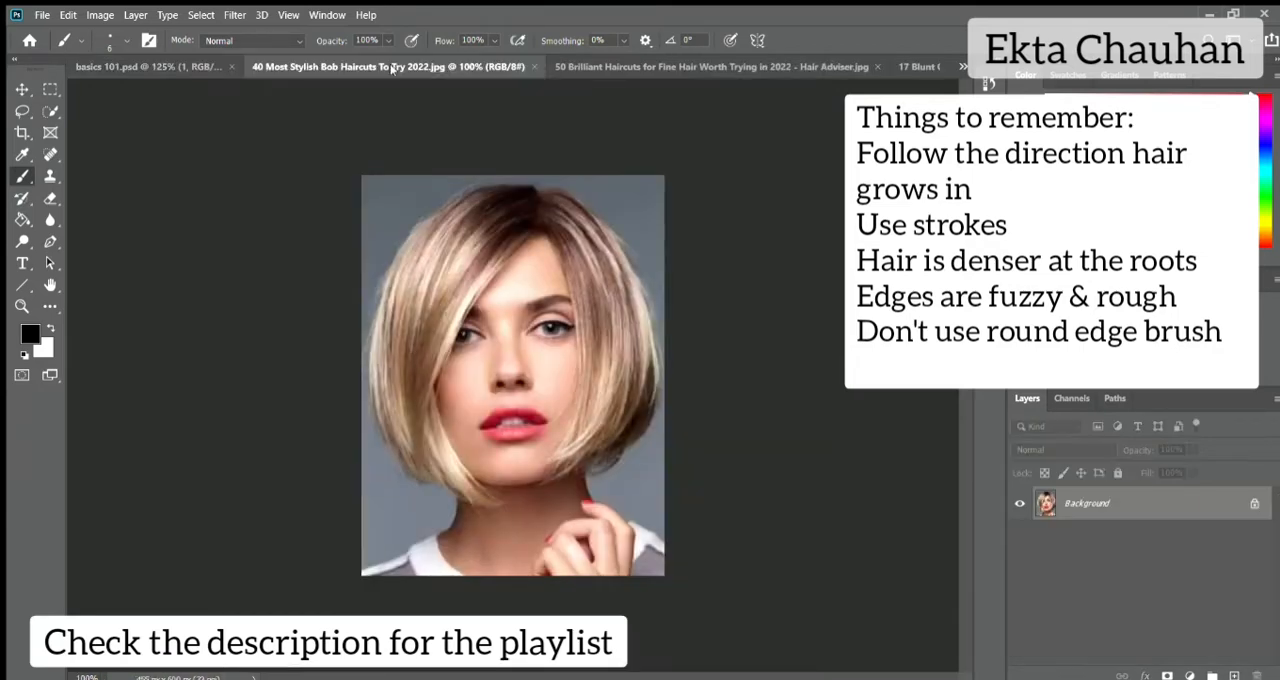
{"action": "left_click", "coordinate": [597, 66]}
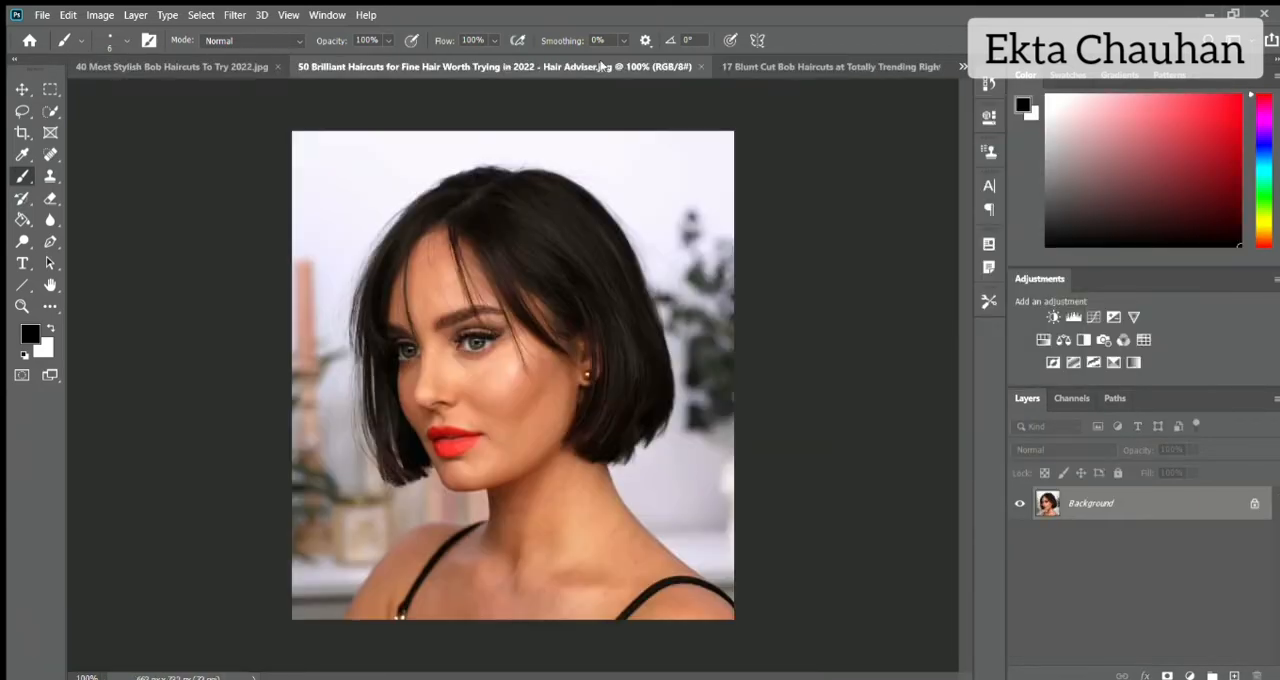
{"action": "left_click", "coordinate": [812, 67]}
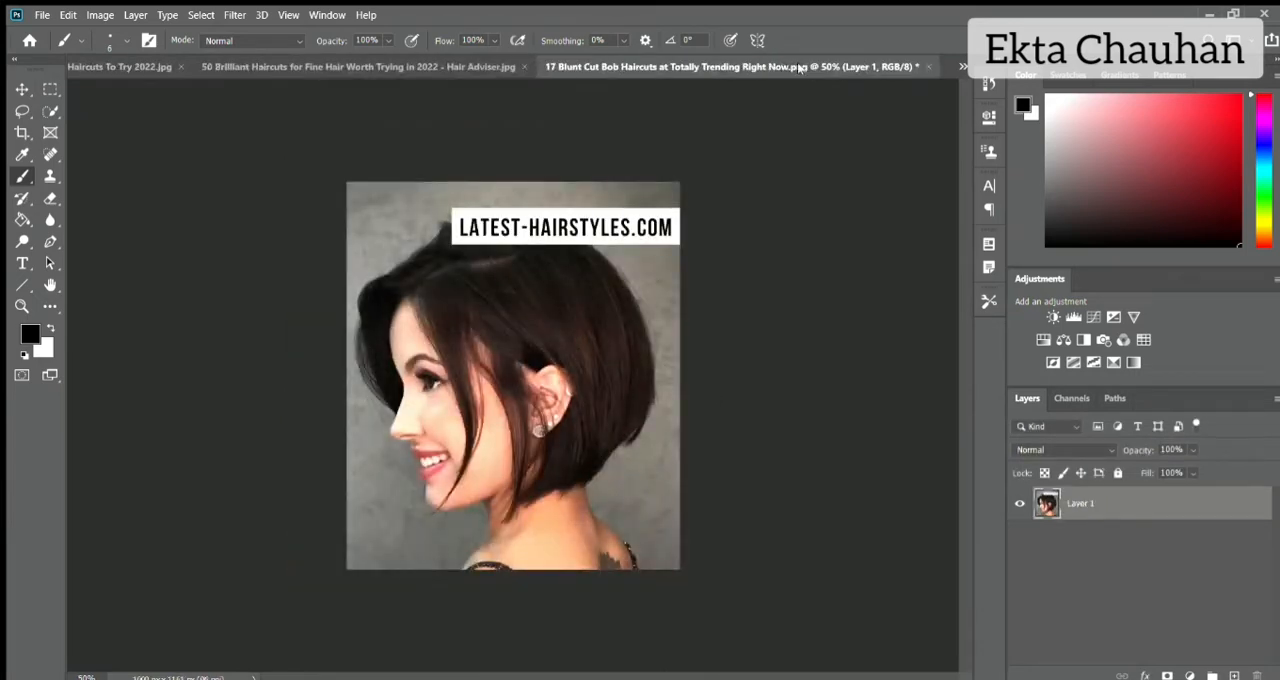
{"action": "left_click", "coordinate": [130, 66]}
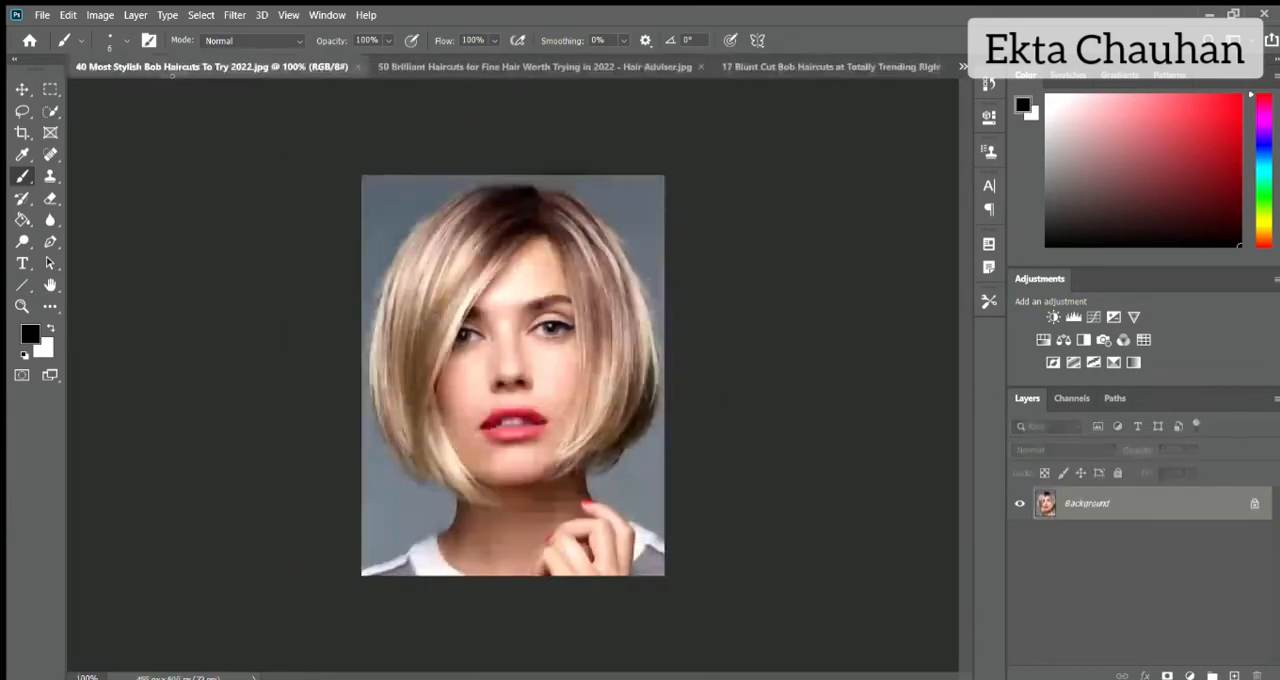
{"action": "left_click", "coordinate": [905, 68]}
Copy the front-view photo from "40 Most Stylish Bob Haircuts To Try 2022.jpg" into basics 101.psd as a new layer.
{"action": "left_click", "coordinate": [384, 67]}
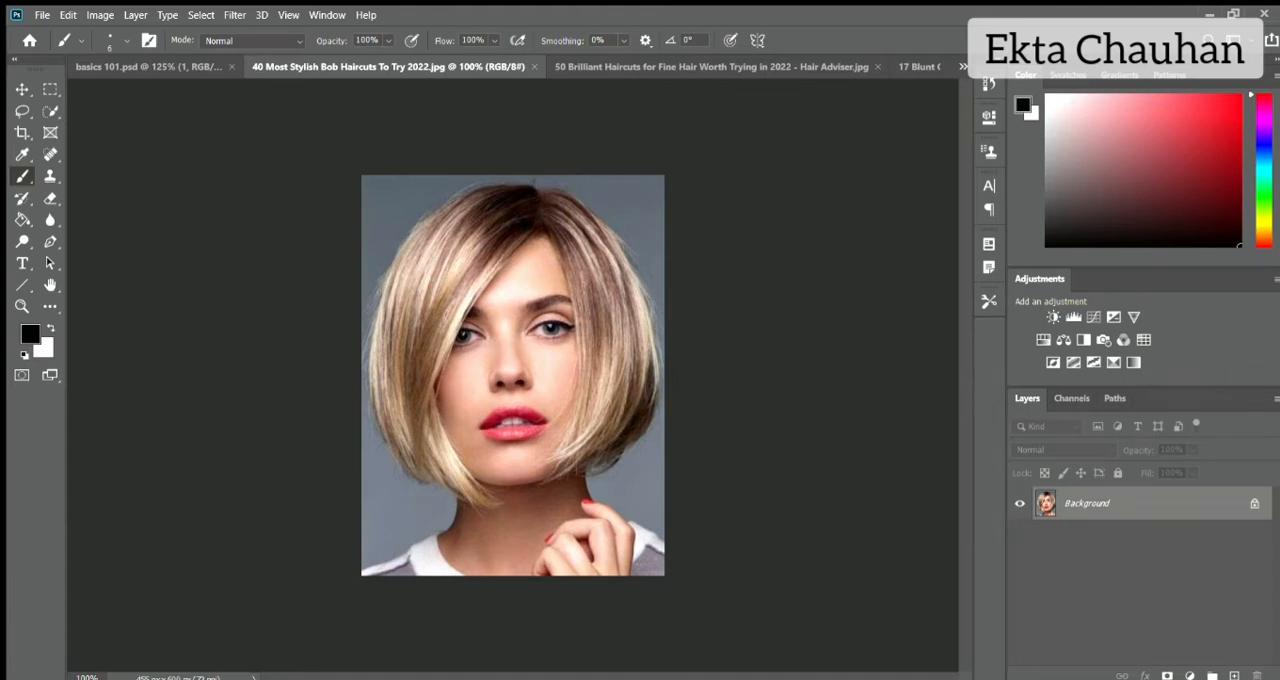
{"action": "key", "text": "v"}
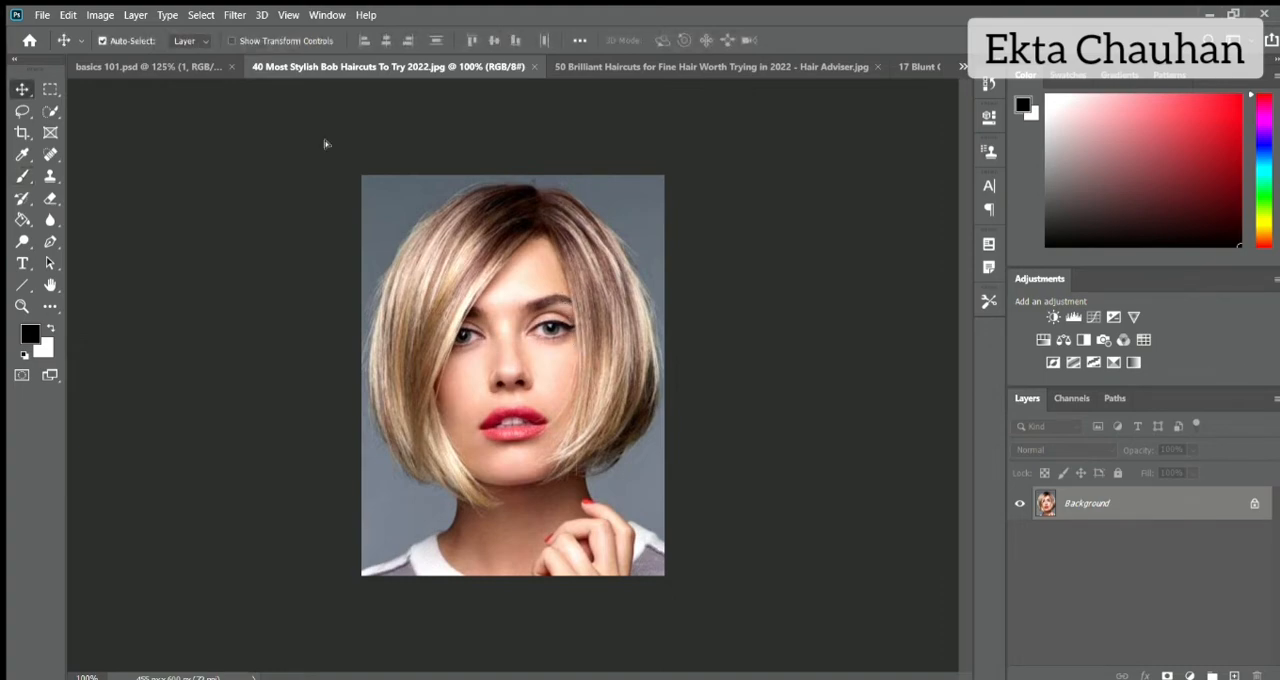
{"action": "left_click", "coordinate": [197, 68]}
{"action": "key", "text": "ctrl+v"}
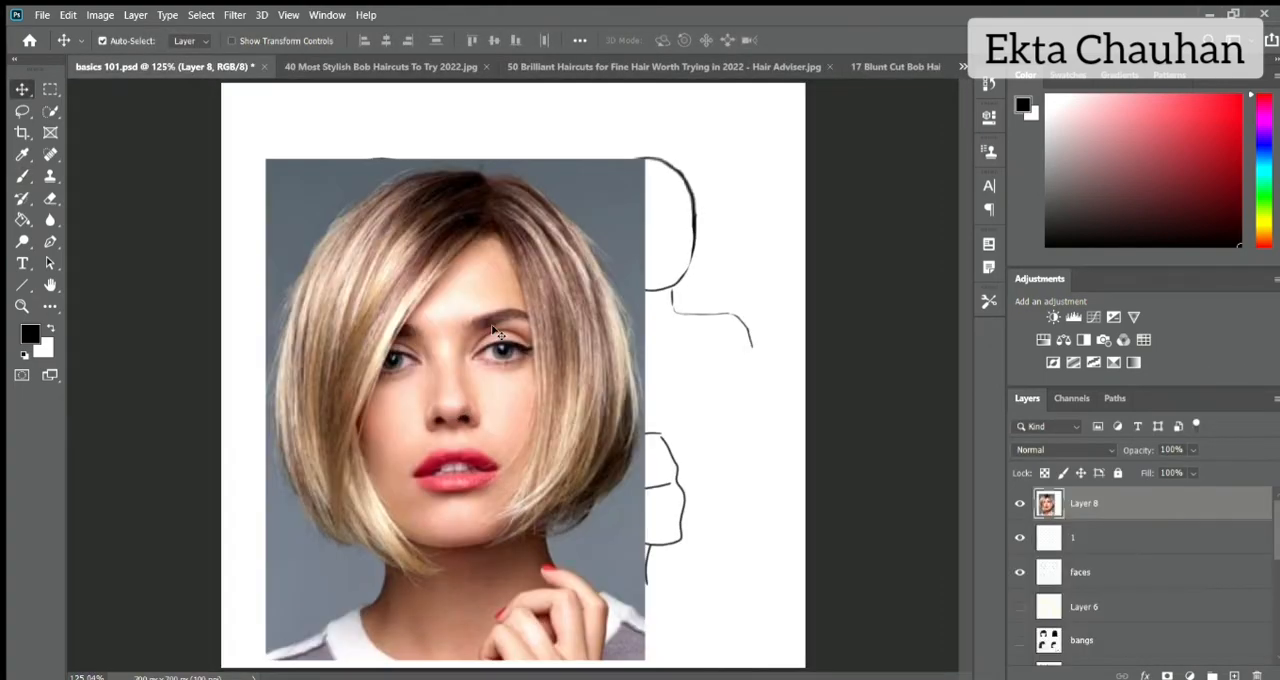
Scale the pasted photo down and place it directly beside the front-facing head outline.
{"action": "left_click_drag", "start_coordinate": [503, 396], "coordinate": [700, 218]}
{"action": "scroll", "coordinate": [383, 228], "scroll_direction": "up", "scroll_amount": 5}
{"action": "key", "text": "ctrl+t"}
{"action": "left_click_drag", "start_coordinate": [511, 425], "coordinate": [783, 425]}
{"action": "left_click_drag", "start_coordinate": [894, 414], "coordinate": [674, 316]}
{"action": "key", "text": "Return"}
Move layer 1 above the pasted photo layer for brush sketching.
{"action": "key", "text": "b"}
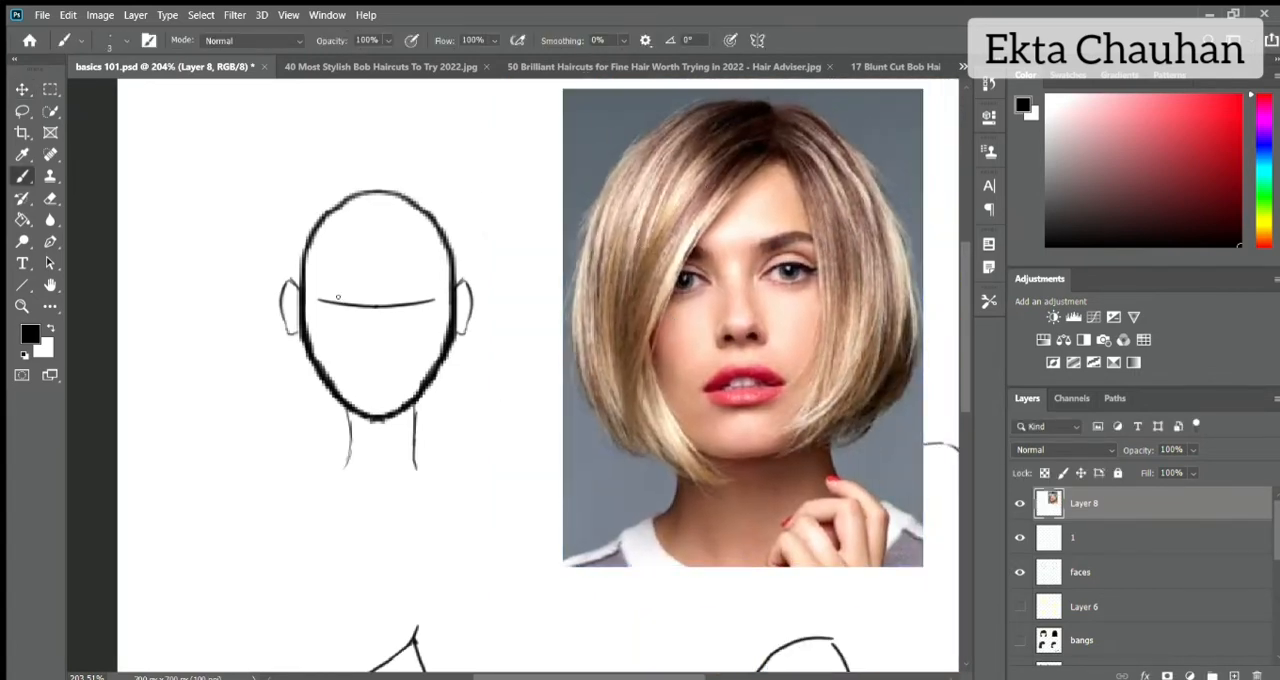
{"action": "left_click_drag", "start_coordinate": [1105, 537], "coordinate": [1105, 503]}
{"action": "left_click_drag", "start_coordinate": [967, 289], "coordinate": [967, 273]}
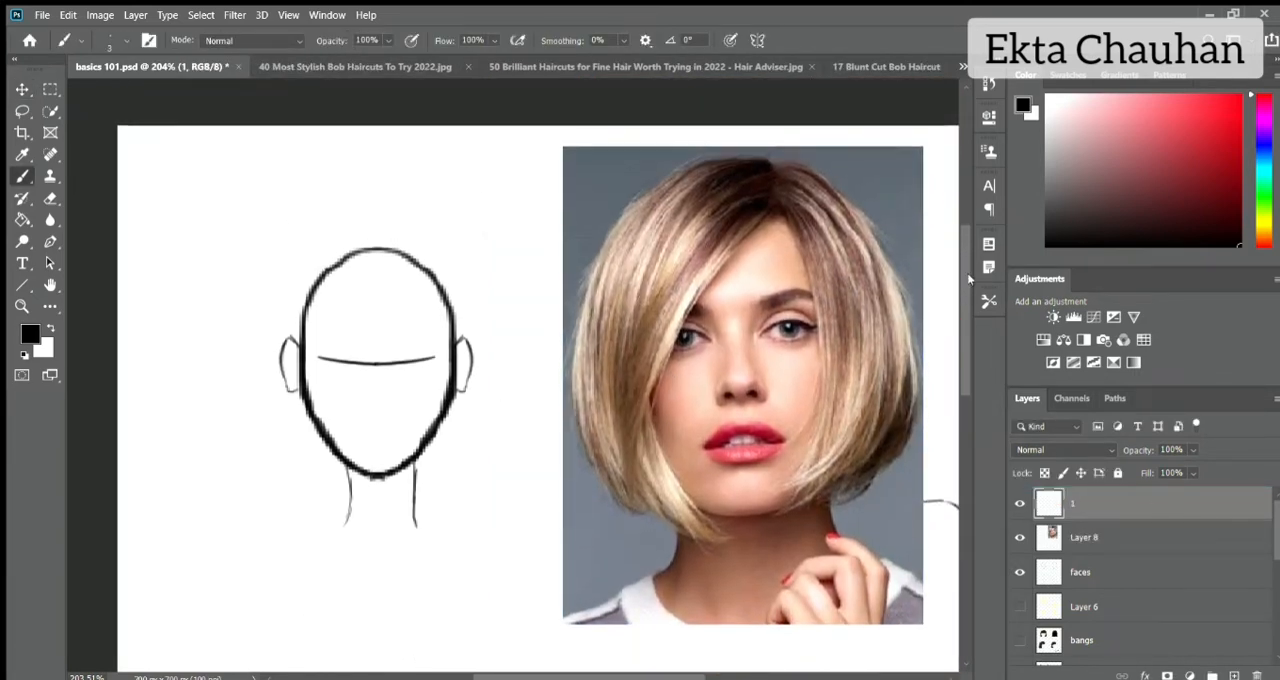
Mark the photo's hair parting with a circle and arrow, and sketch the parting and both fringe lines on the front-facing head.
{"action": "mouse_move", "coordinate": [796, 138]}
{"action": "left_mouse_down"}
{"action": "mouse_move", "coordinate": [776, 157]}
{"action": "mouse_move", "coordinate": [822, 190]}
{"action": "mouse_move", "coordinate": [738, 158]}
{"action": "left_mouse_up"}
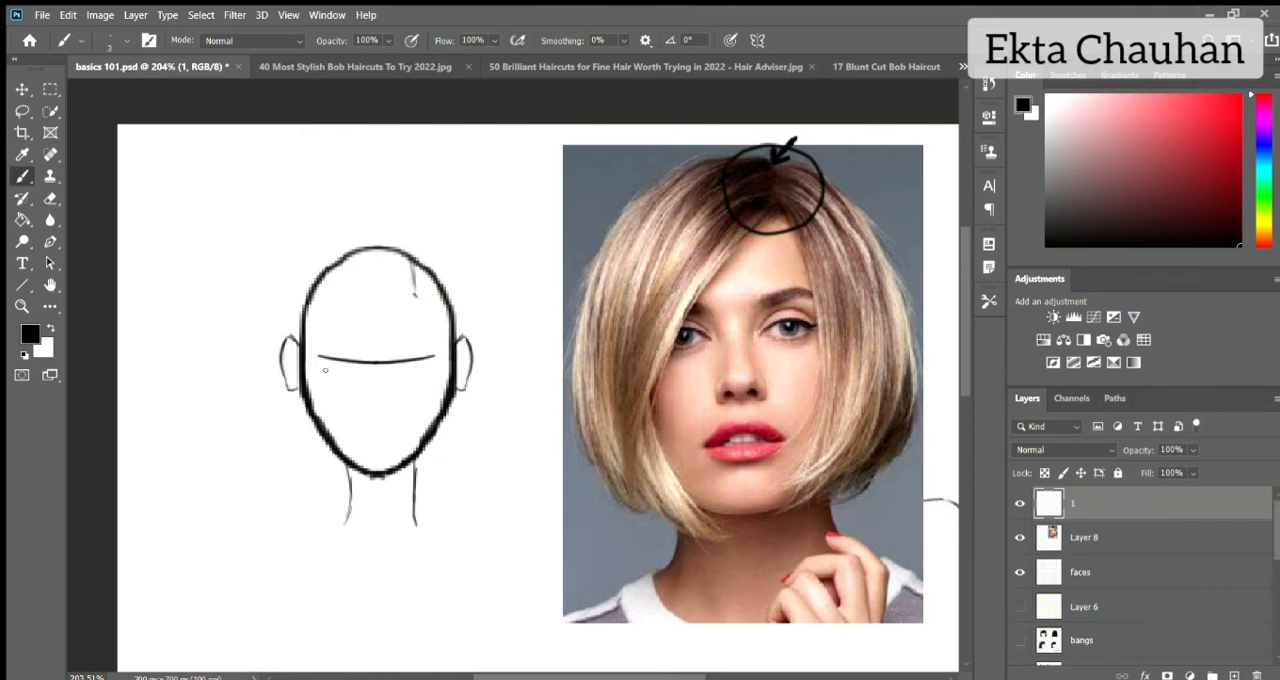
{"action": "mouse_move", "coordinate": [414, 287]}
{"action": "left_mouse_down"}
{"action": "mouse_move", "coordinate": [312, 408]}
{"action": "mouse_move", "coordinate": [310, 462]}
{"action": "left_mouse_up"}
{"action": "left_click_drag", "start_coordinate": [415, 284], "coordinate": [352, 337]}
{"action": "left_click", "coordinate": [149, 41]}
{"action": "left_click_drag", "start_coordinate": [286, 204], "coordinate": [457, 189]}
{"action": "key", "text": "ctrl+z"}
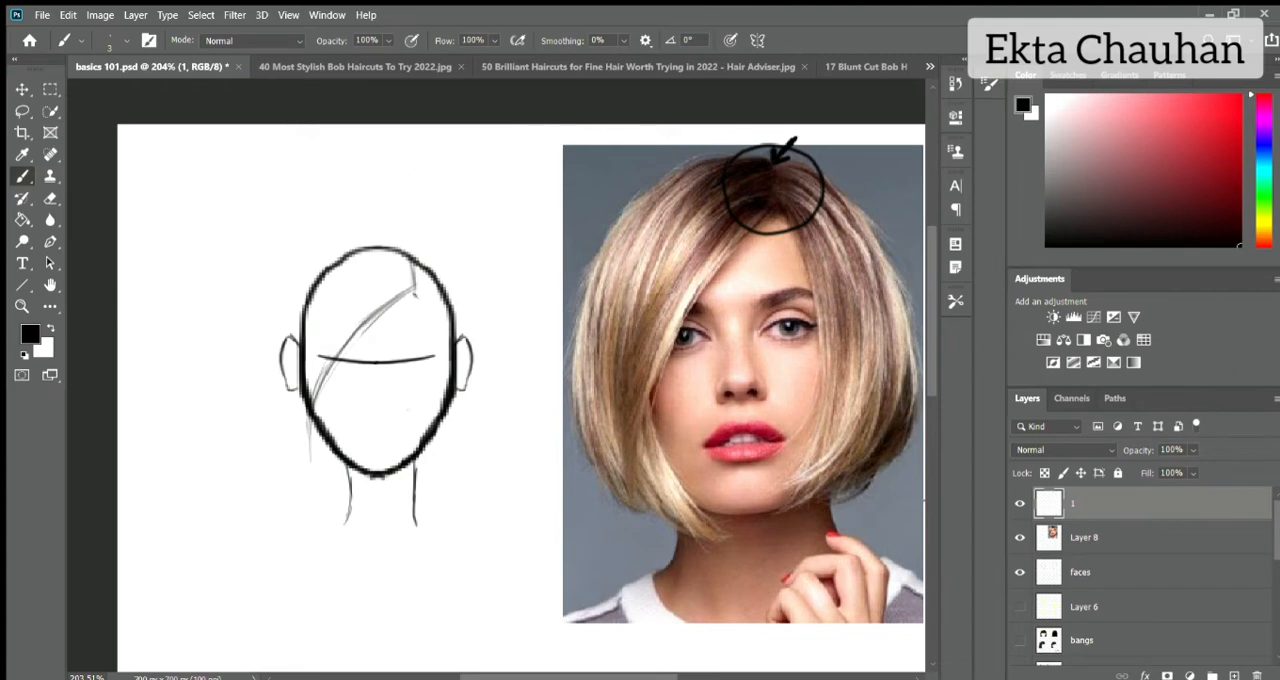
{"action": "left_click_drag", "start_coordinate": [444, 386], "coordinate": [413, 283]}
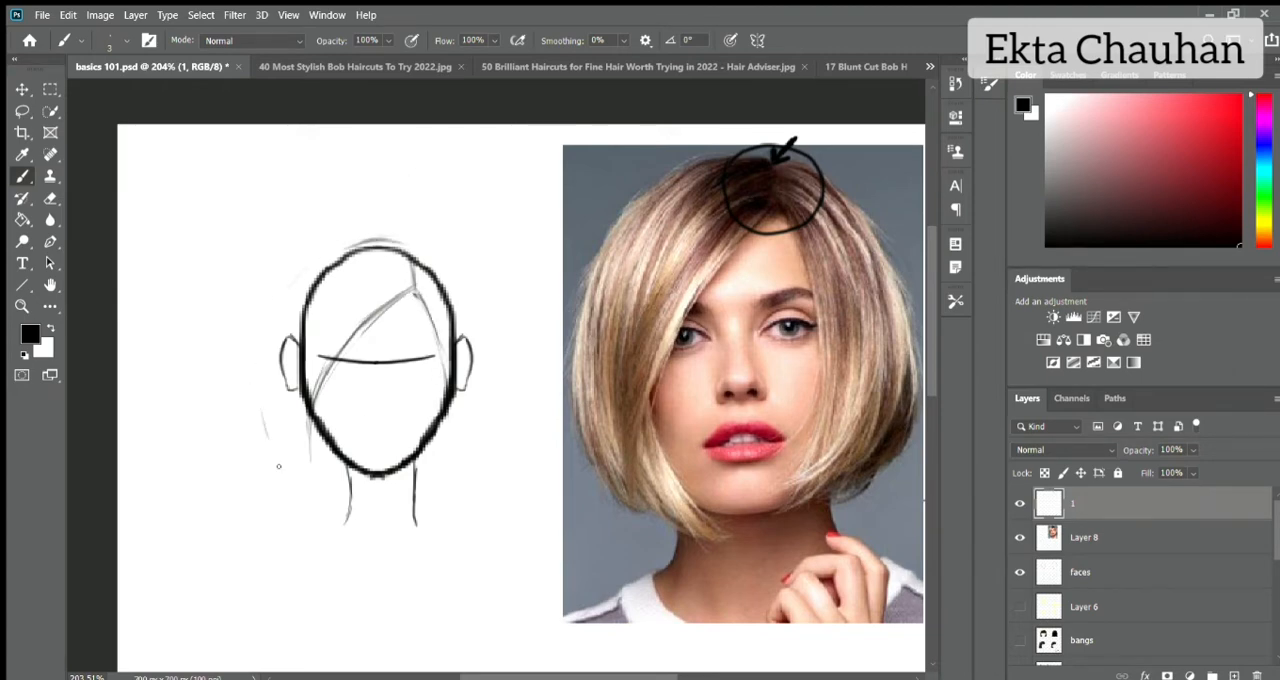
Sketch the bob's outer outline from the crown down the left side of the head, a little outside the skull.
{"action": "left_click_drag", "start_coordinate": [318, 257], "coordinate": [270, 460]}
{"action": "left_click_drag", "start_coordinate": [300, 276], "coordinate": [265, 444]}
{"action": "mouse_move", "coordinate": [697, 159]}
{"action": "left_mouse_down"}
{"action": "mouse_move", "coordinate": [636, 206]}
{"action": "mouse_move", "coordinate": [656, 520]}
{"action": "mouse_move", "coordinate": [570, 327]}
{"action": "mouse_move", "coordinate": [717, 152]}
{"action": "left_mouse_up"}
{"action": "key", "text": "ctrl+z"}
{"action": "key", "text": "ctrl+z"}
{"action": "left_click_drag", "start_coordinate": [570, 147], "coordinate": [556, 266]}
{"action": "key", "text": "ctrl+z"}
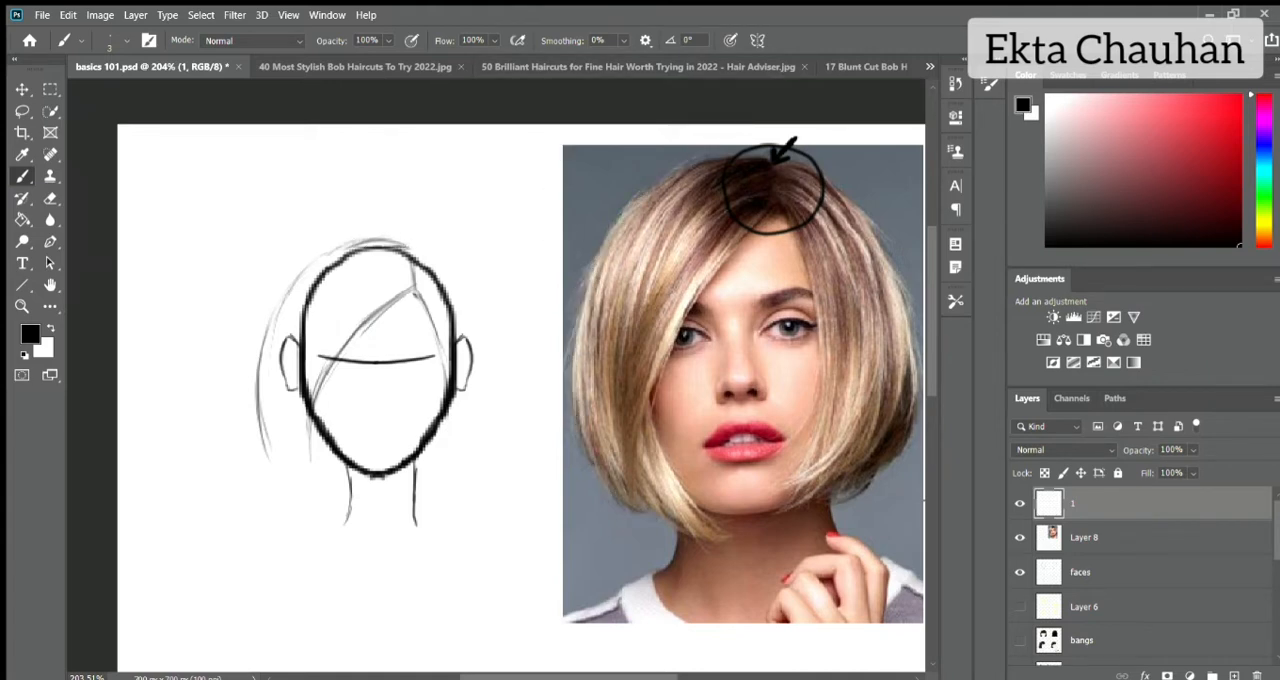
{"action": "left_click_drag", "start_coordinate": [342, 246], "coordinate": [266, 334]}
Sketch the outer hair outline down the right side of the head and close the outline at the crown near the parting.
{"action": "mouse_move", "coordinate": [449, 266]}
{"action": "left_mouse_down"}
{"action": "mouse_move", "coordinate": [488, 420]}
{"action": "mouse_move", "coordinate": [452, 450]}
{"action": "left_mouse_up"}
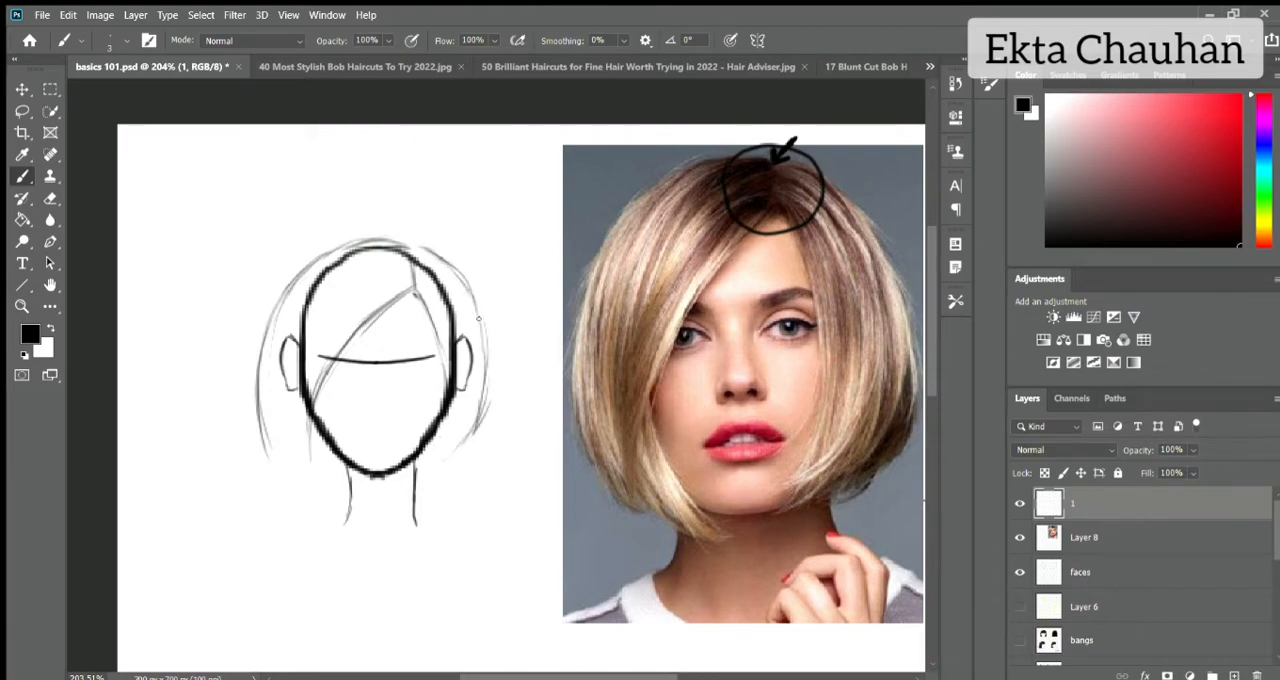
{"action": "left_click_drag", "start_coordinate": [484, 318], "coordinate": [450, 452]}
{"action": "mouse_move", "coordinate": [418, 246]}
{"action": "left_mouse_down"}
{"action": "mouse_move", "coordinate": [476, 352]}
{"action": "mouse_move", "coordinate": [460, 232]}
{"action": "mouse_move", "coordinate": [571, 150]}
{"action": "left_mouse_up"}
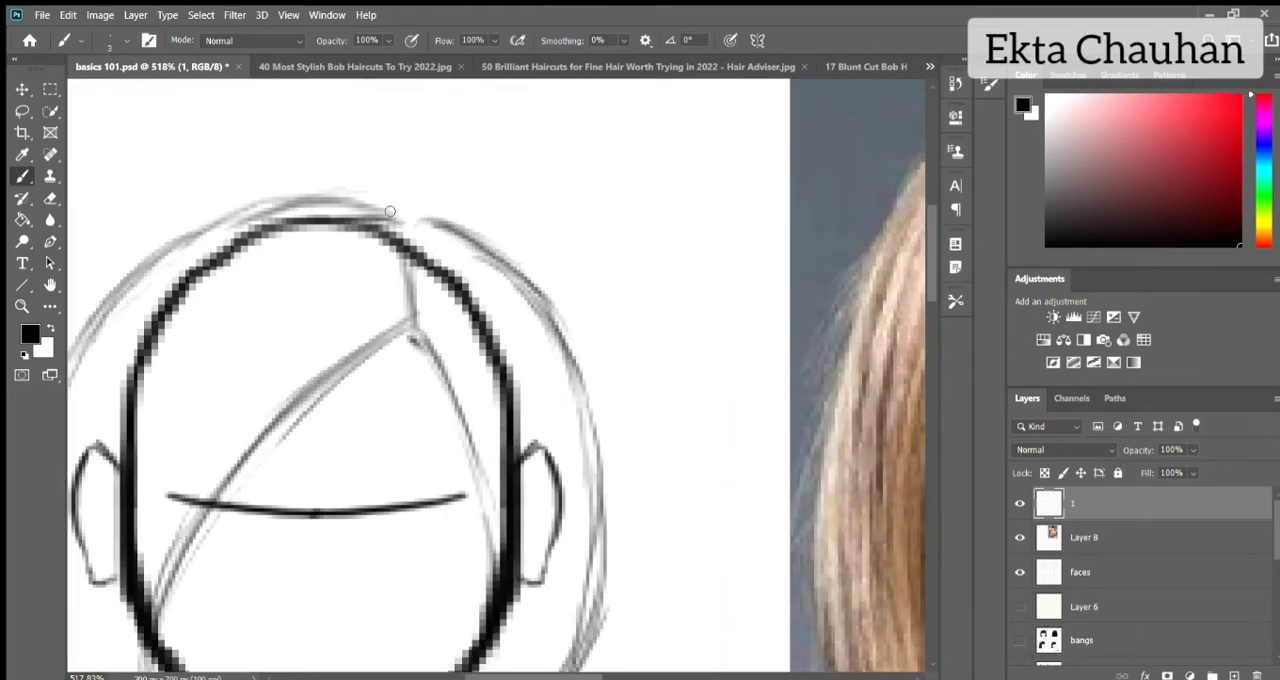
{"action": "mouse_move", "coordinate": [391, 211]}
{"action": "left_mouse_down"}
{"action": "mouse_move", "coordinate": [472, 239]}
{"action": "mouse_move", "coordinate": [310, 203]}
{"action": "mouse_move", "coordinate": [150, 260]}
{"action": "left_mouse_up"}
{"action": "key", "text": "ctrl+z"}
{"action": "left_click_drag", "start_coordinate": [404, 231], "coordinate": [465, 235]}
{"action": "mouse_move", "coordinate": [410, 230]}
{"action": "left_mouse_down"}
{"action": "mouse_move", "coordinate": [332, 219]}
{"action": "mouse_move", "coordinate": [122, 290]}
{"action": "left_mouse_up"}
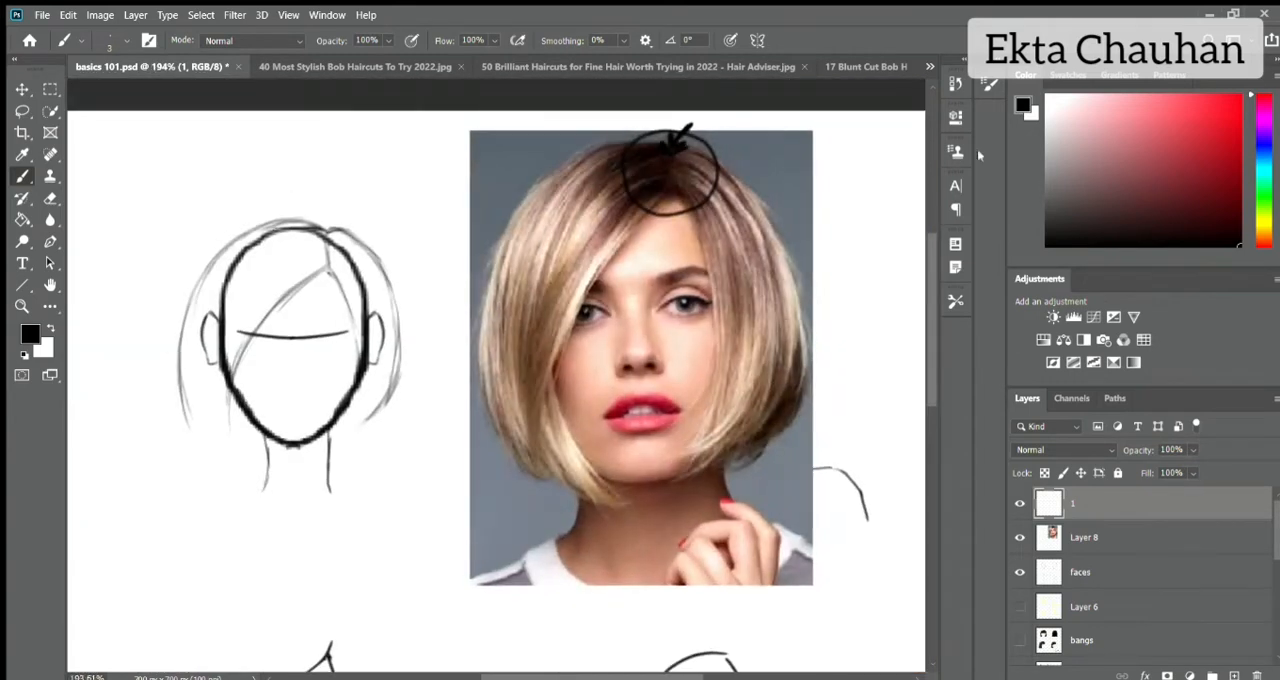
Write the notes "Shape" and "Strokes" above the head sketch in black, and erase them.
{"action": "left_click", "coordinate": [1046, 96]}
{"action": "left_click_drag", "start_coordinate": [658, 135], "coordinate": [667, 145]}
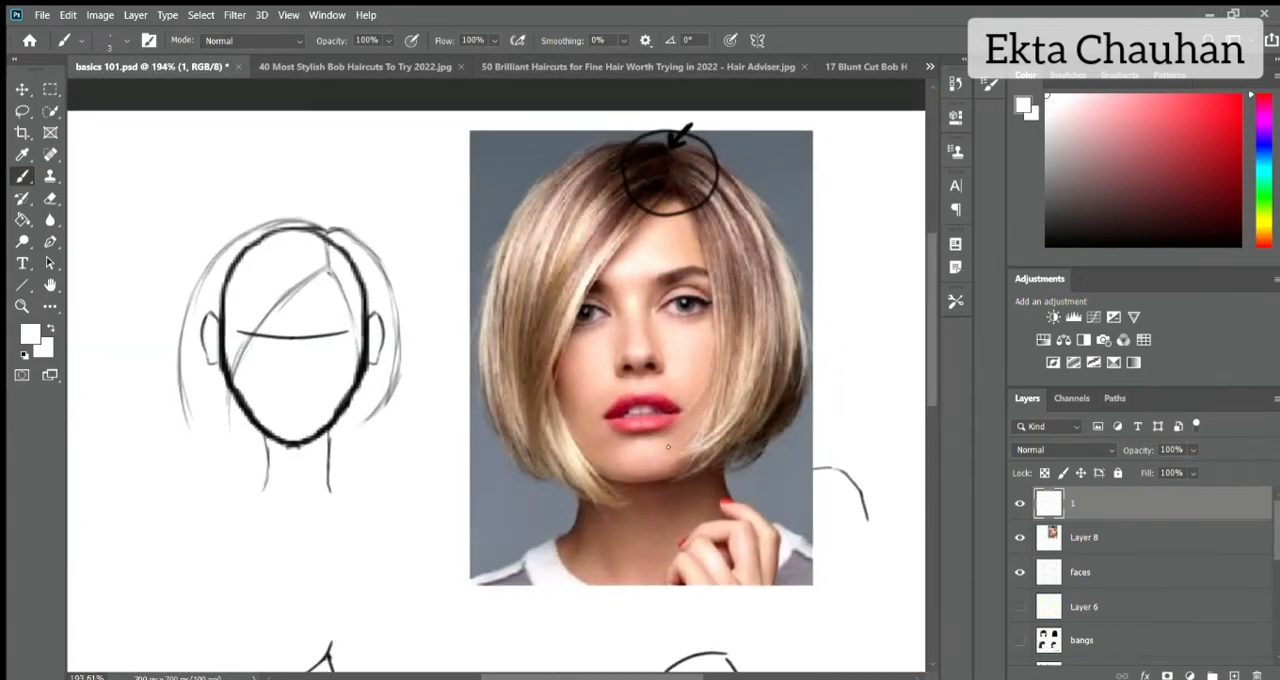
{"action": "key", "text": "d"}
{"action": "left_click_drag", "start_coordinate": [368, 124], "coordinate": [350, 148]}
{"action": "mouse_move", "coordinate": [376, 120]}
{"action": "left_mouse_down"}
{"action": "mouse_move", "coordinate": [396, 150]}
{"action": "mouse_move", "coordinate": [434, 160]}
{"action": "left_mouse_up"}
{"action": "mouse_move", "coordinate": [366, 166]}
{"action": "left_mouse_down"}
{"action": "mouse_move", "coordinate": [352, 194]}
{"action": "mouse_move", "coordinate": [400, 192]}
{"action": "left_mouse_up"}
{"action": "left_click_drag", "start_coordinate": [402, 176], "coordinate": [446, 196]}
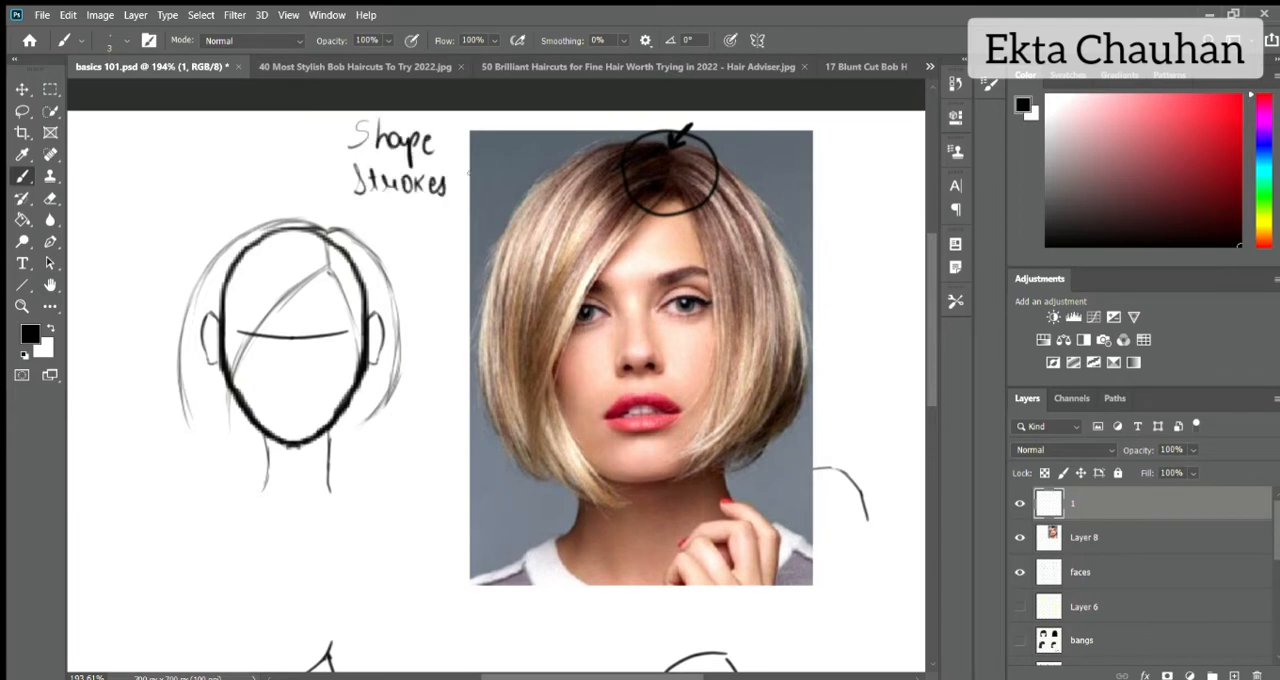
{"action": "key", "text": "e"}
{"action": "mouse_move", "coordinate": [376, 138]}
{"action": "left_mouse_down"}
{"action": "mouse_move", "coordinate": [409, 181]}
{"action": "mouse_move", "coordinate": [440, 176]}
{"action": "left_mouse_up"}
{"action": "key", "text": "b"}
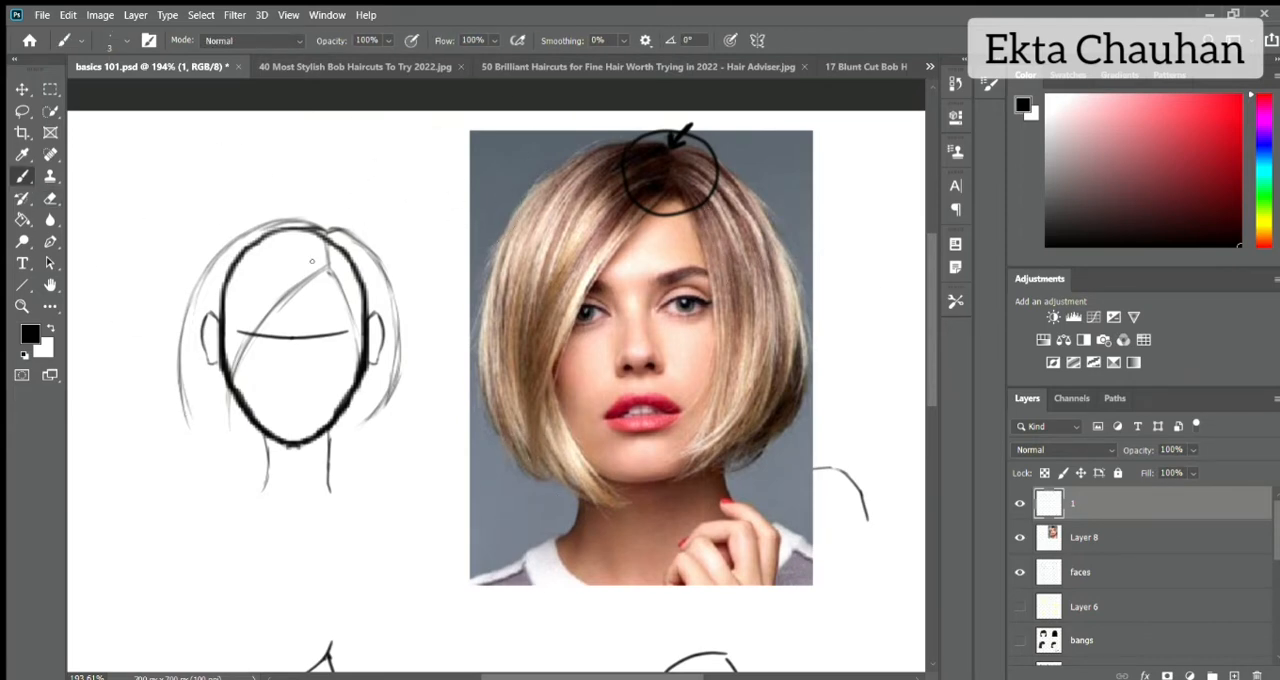
Create a new layer above layer 1 for the hair strokes.
{"action": "key", "text": "ctrl+shift+alt+n"}
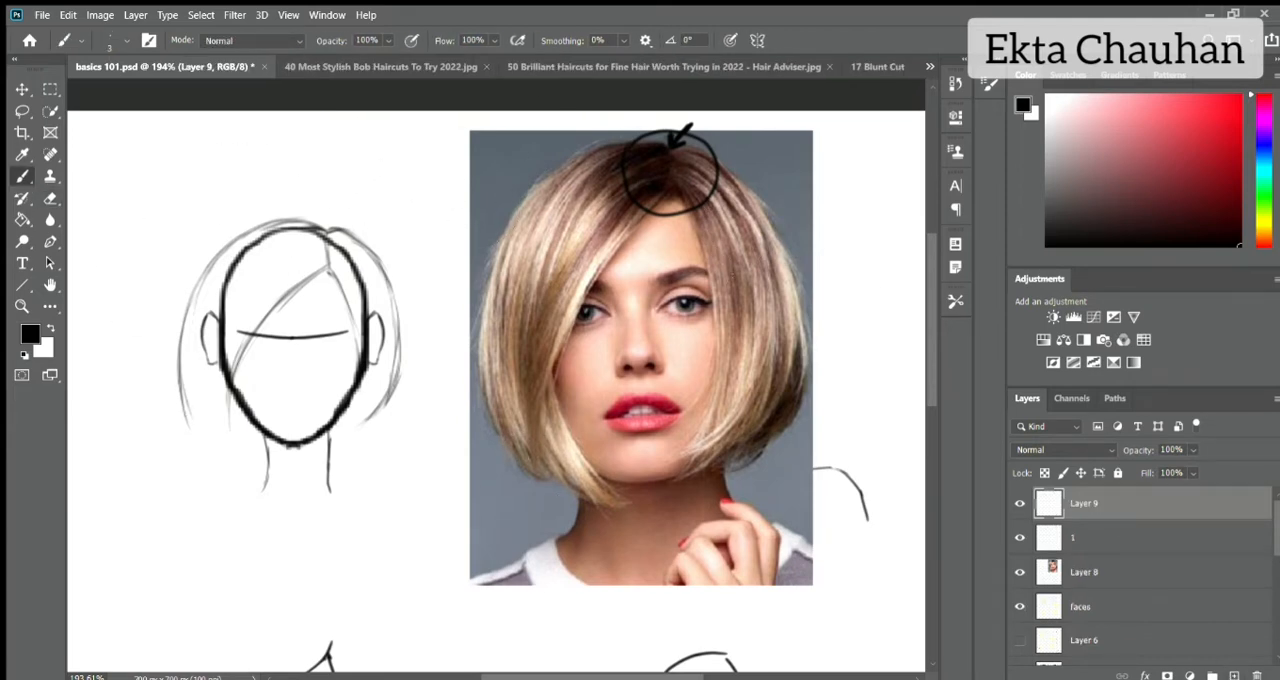
Try out short brush marks on the photo's hair lengths and roots, and undo them.
{"action": "left_click_drag", "start_coordinate": [522, 308], "coordinate": [538, 330]}
{"action": "left_click_drag", "start_coordinate": [550, 292], "coordinate": [566, 306]}
{"action": "left_click_drag", "start_coordinate": [552, 220], "coordinate": [556, 246]}
{"action": "key", "text": "x"}
{"action": "left_click_drag", "start_coordinate": [640, 153], "coordinate": [658, 169]}
{"action": "left_click_drag", "start_coordinate": [652, 156], "coordinate": [650, 180]}
{"action": "key", "text": "ctrl+z"}
{"action": "key", "text": "ctrl+z"}
{"action": "key", "text": "ctrl+z"}
{"action": "key", "text": "ctrl+z"}
{"action": "key", "text": "ctrl+z"}
{"action": "key", "text": "ctrl+z"}
{"action": "key", "text": "ctrl+z"}
{"action": "key", "text": "x"}
Sample a light reddish-brown hair colour from the photo and reduce the opacity of sketch layer 1.
{"action": "left_click", "coordinate": [562, 222], "text": "alt"}
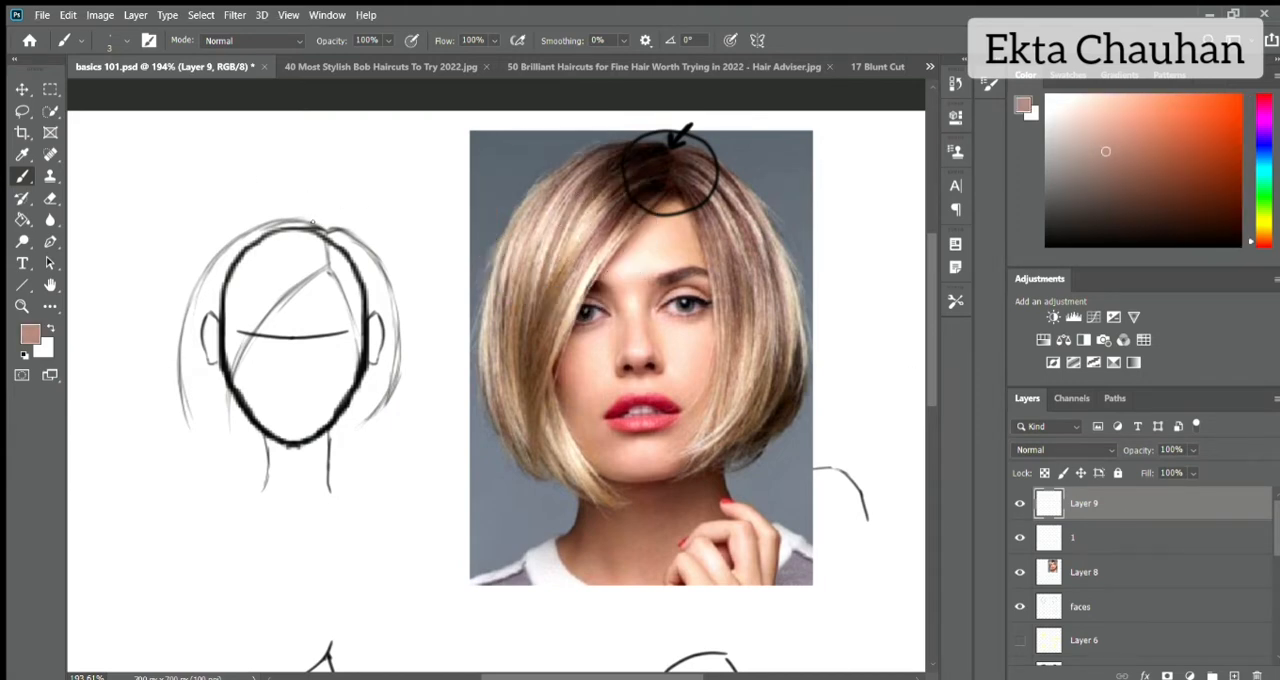
{"action": "left_click", "coordinate": [1075, 540]}
{"action": "left_click", "coordinate": [1193, 450]}
{"action": "left_click_drag", "start_coordinate": [1232, 466], "coordinate": [1163, 466]}
Paint hair strokes on Layer 9 from the crown down along the left outline of the head.
{"action": "left_click", "coordinate": [1086, 504]}
{"action": "left_click_drag", "start_coordinate": [275, 222], "coordinate": [192, 320]}
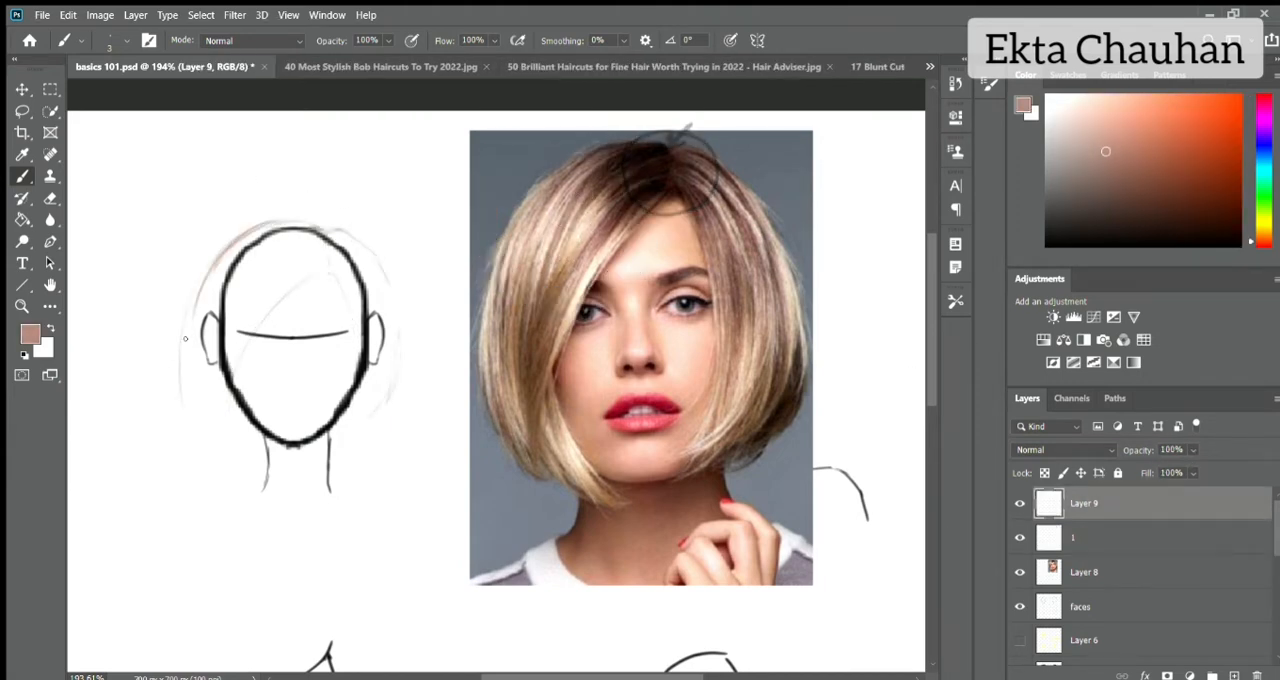
{"action": "left_click_drag", "start_coordinate": [254, 241], "coordinate": [190, 340]}
{"action": "left_click_drag", "start_coordinate": [278, 230], "coordinate": [195, 336]}
{"action": "mouse_move", "coordinate": [323, 246]}
{"action": "left_mouse_down"}
{"action": "mouse_move", "coordinate": [298, 273]}
{"action": "mouse_move", "coordinate": [323, 262]}
{"action": "mouse_move", "coordinate": [313, 242]}
{"action": "mouse_move", "coordinate": [298, 257]}
{"action": "mouse_move", "coordinate": [316, 246]}
{"action": "mouse_move", "coordinate": [261, 227]}
{"action": "mouse_move", "coordinate": [330, 215]}
{"action": "mouse_move", "coordinate": [260, 218]}
{"action": "left_mouse_up"}
Paint hair strokes from the parting down the right side of the head past the ear.
{"action": "mouse_move", "coordinate": [335, 229]}
{"action": "left_mouse_down"}
{"action": "mouse_move", "coordinate": [352, 304]}
{"action": "mouse_move", "coordinate": [388, 286]}
{"action": "mouse_move", "coordinate": [370, 355]}
{"action": "left_mouse_up"}
{"action": "left_click", "coordinate": [1020, 536]}
{"action": "left_click", "coordinate": [1020, 536]}
{"action": "left_click_drag", "start_coordinate": [350, 306], "coordinate": [372, 405]}
{"action": "left_click_drag", "start_coordinate": [376, 292], "coordinate": [398, 378]}
{"action": "left_click_drag", "start_coordinate": [372, 325], "coordinate": [380, 394]}
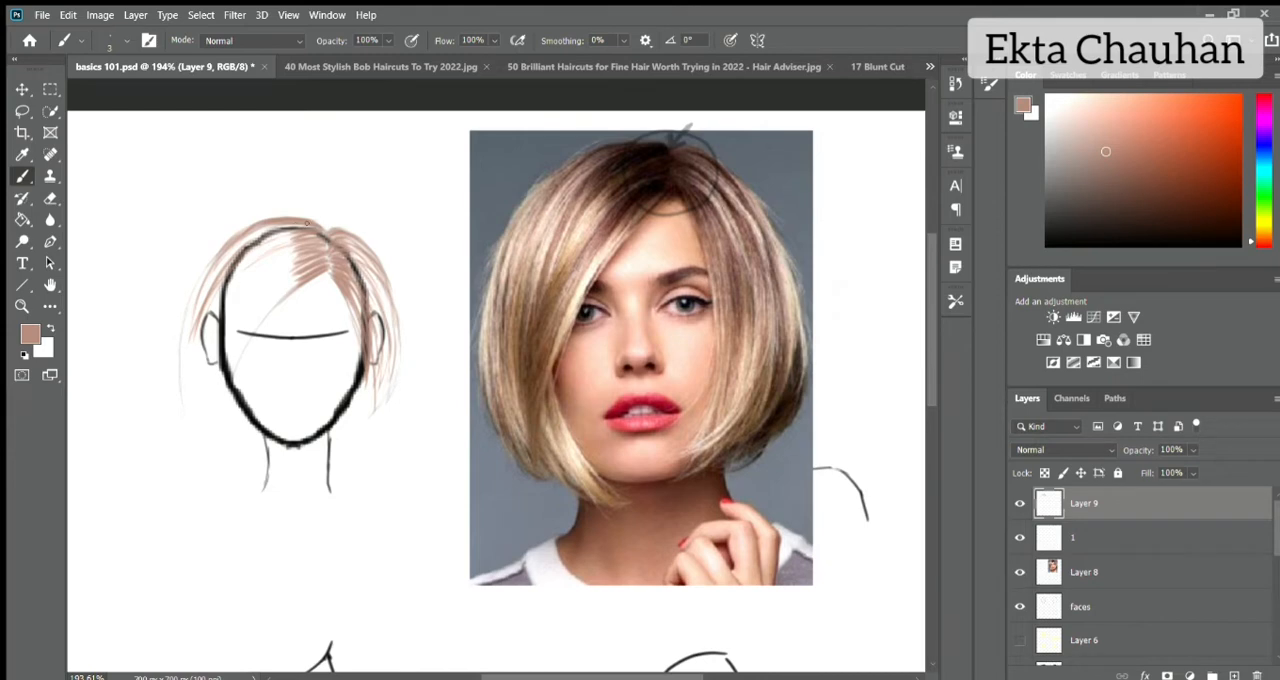
Fill the left side of the hair with layered strokes sweeping from the parting across the forehead to below the ear.
{"action": "scroll", "coordinate": [307, 223], "scroll_direction": "up", "scroll_amount": 2}
{"action": "left_click_drag", "start_coordinate": [304, 228], "coordinate": [228, 260]}
{"action": "left_click_drag", "start_coordinate": [282, 227], "coordinate": [173, 325]}
{"action": "left_click_drag", "start_coordinate": [200, 263], "coordinate": [158, 374]}
{"action": "mouse_move", "coordinate": [297, 247]}
{"action": "left_mouse_down"}
{"action": "mouse_move", "coordinate": [204, 318]}
{"action": "mouse_move", "coordinate": [207, 298]}
{"action": "left_mouse_up"}
{"action": "mouse_move", "coordinate": [295, 238]}
{"action": "left_mouse_down"}
{"action": "mouse_move", "coordinate": [221, 278]}
{"action": "mouse_move", "coordinate": [200, 340]}
{"action": "left_mouse_up"}
{"action": "left_click_drag", "start_coordinate": [252, 256], "coordinate": [166, 342]}
{"action": "mouse_move", "coordinate": [292, 258]}
{"action": "left_mouse_down"}
{"action": "mouse_move", "coordinate": [192, 346]}
{"action": "mouse_move", "coordinate": [202, 410]}
{"action": "left_mouse_up"}
{"action": "left_click_drag", "start_coordinate": [276, 288], "coordinate": [196, 410]}
{"action": "left_click_drag", "start_coordinate": [304, 266], "coordinate": [168, 394]}
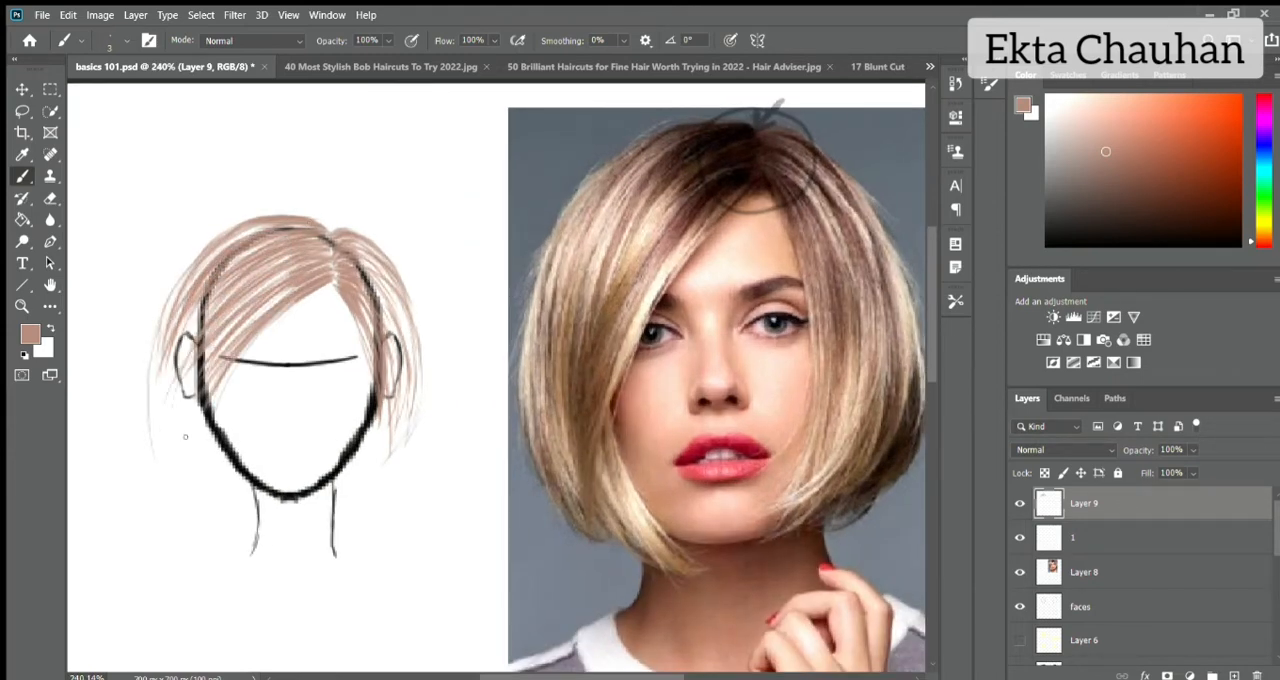
{"action": "left_click_drag", "start_coordinate": [270, 305], "coordinate": [194, 416]}
{"action": "left_click_drag", "start_coordinate": [295, 305], "coordinate": [203, 422]}
{"action": "mouse_move", "coordinate": [190, 264]}
{"action": "left_mouse_down"}
{"action": "mouse_move", "coordinate": [153, 394]}
{"action": "mouse_move", "coordinate": [160, 456]}
{"action": "left_mouse_up"}
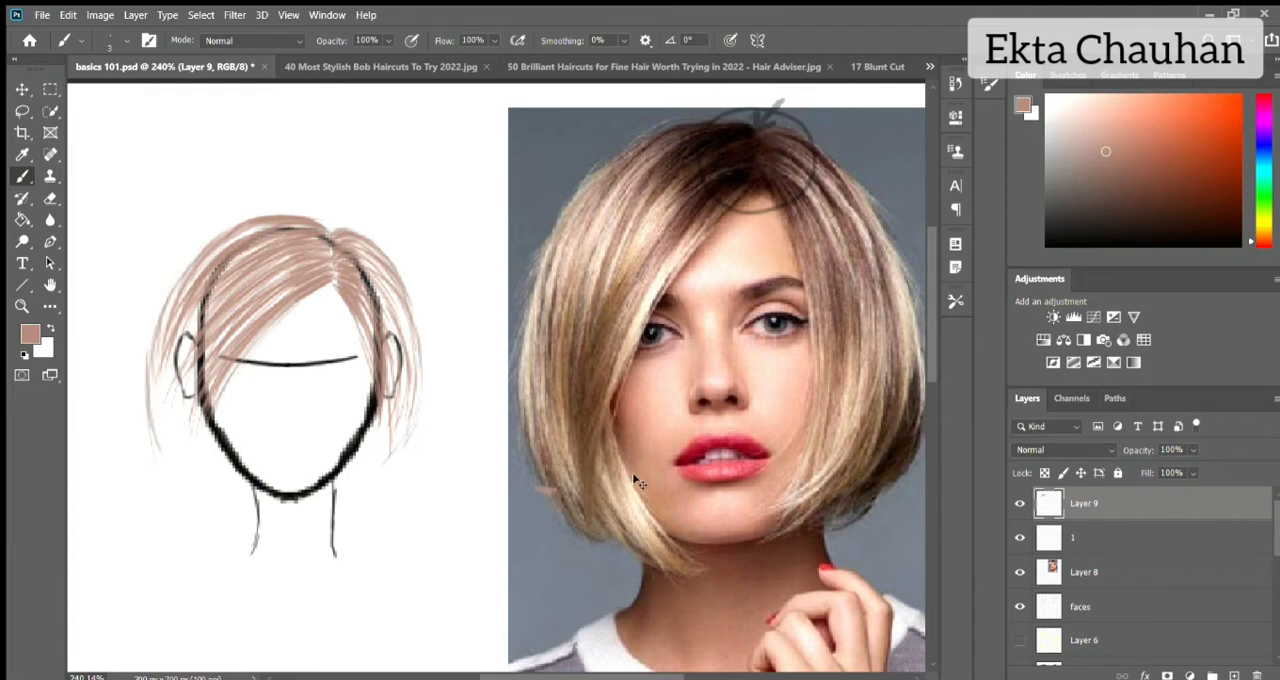
Mark the stepped lower ends of the photo's hair with short white strokes, and undo the marks.
{"action": "key", "text": "x"}
{"action": "left_click_drag", "start_coordinate": [626, 490], "coordinate": [612, 596]}
{"action": "key", "text": "ctrl+z"}
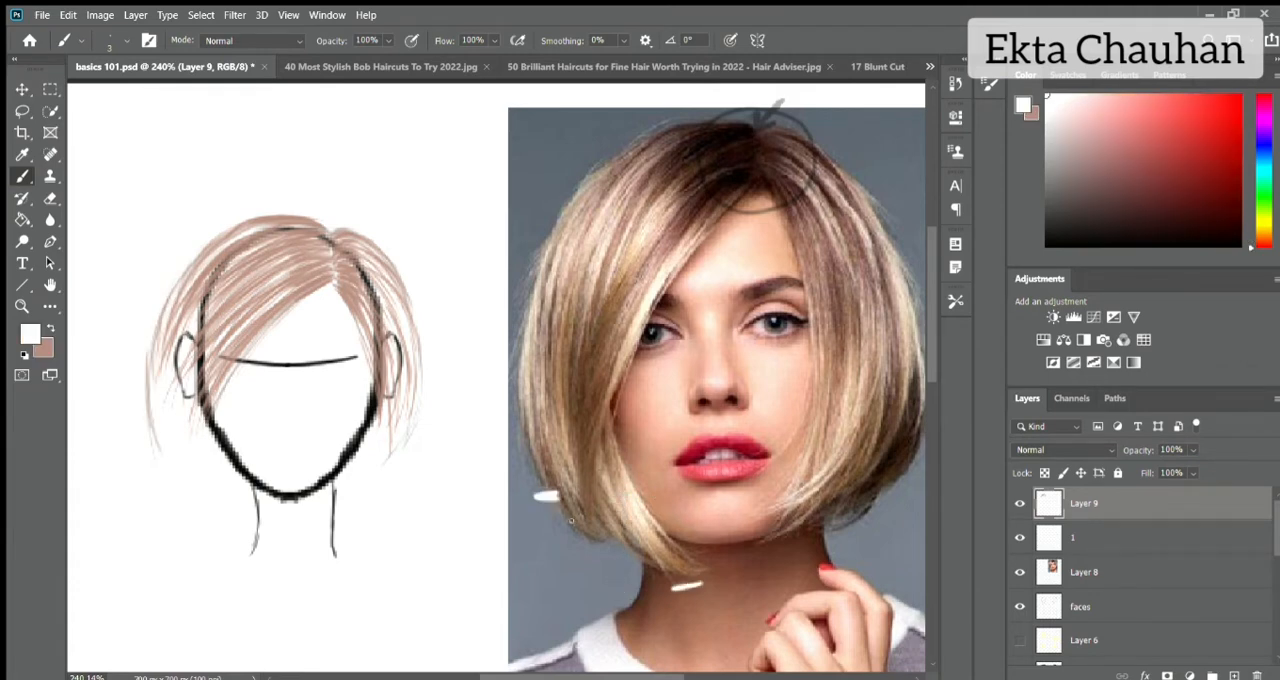
{"action": "scroll", "coordinate": [762, 544], "scroll_direction": "right", "scroll_amount": 1}
{"action": "left_click_drag", "start_coordinate": [742, 545], "coordinate": [764, 545]}
{"action": "left_click_drag", "start_coordinate": [808, 528], "coordinate": [832, 527]}
{"action": "left_click_drag", "start_coordinate": [863, 485], "coordinate": [882, 485]}
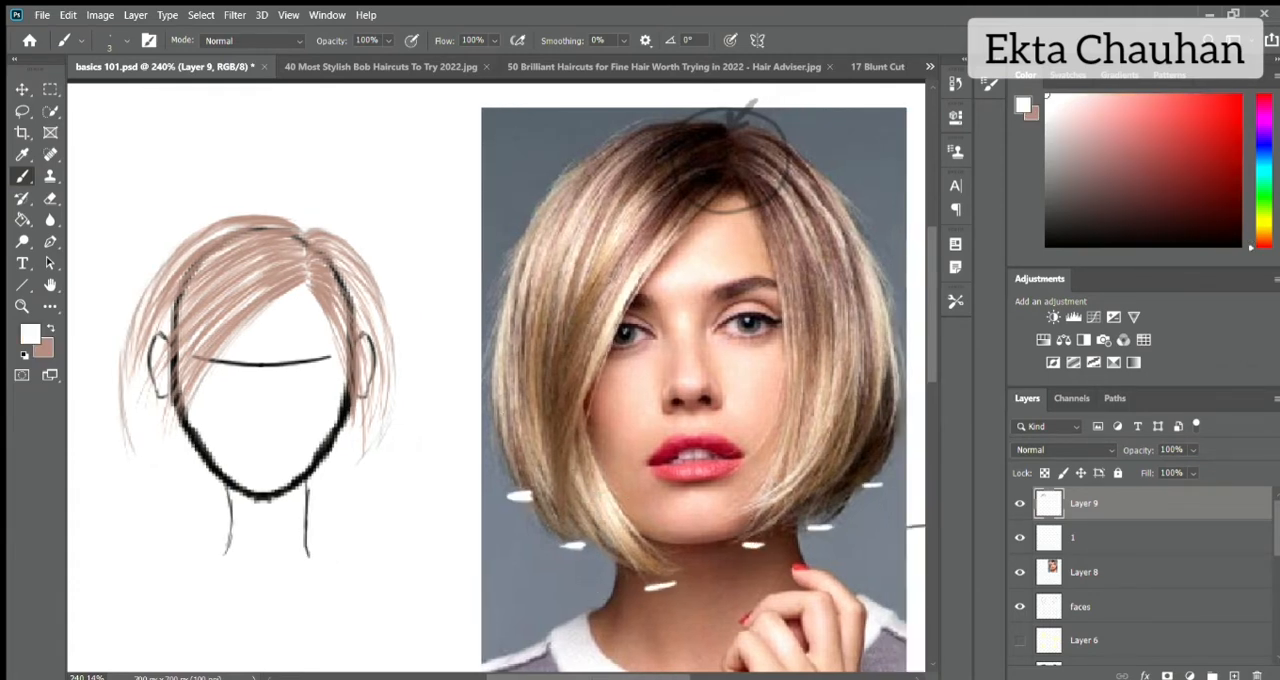
{"action": "key", "text": "ctrl+z"}
{"action": "key", "text": "ctrl+z"}
{"action": "key", "text": "ctrl+z"}
{"action": "key", "text": "ctrl+z"}
{"action": "key", "text": "ctrl+z"}
{"action": "key", "text": "ctrl+z"}
{"action": "key", "text": "x"}
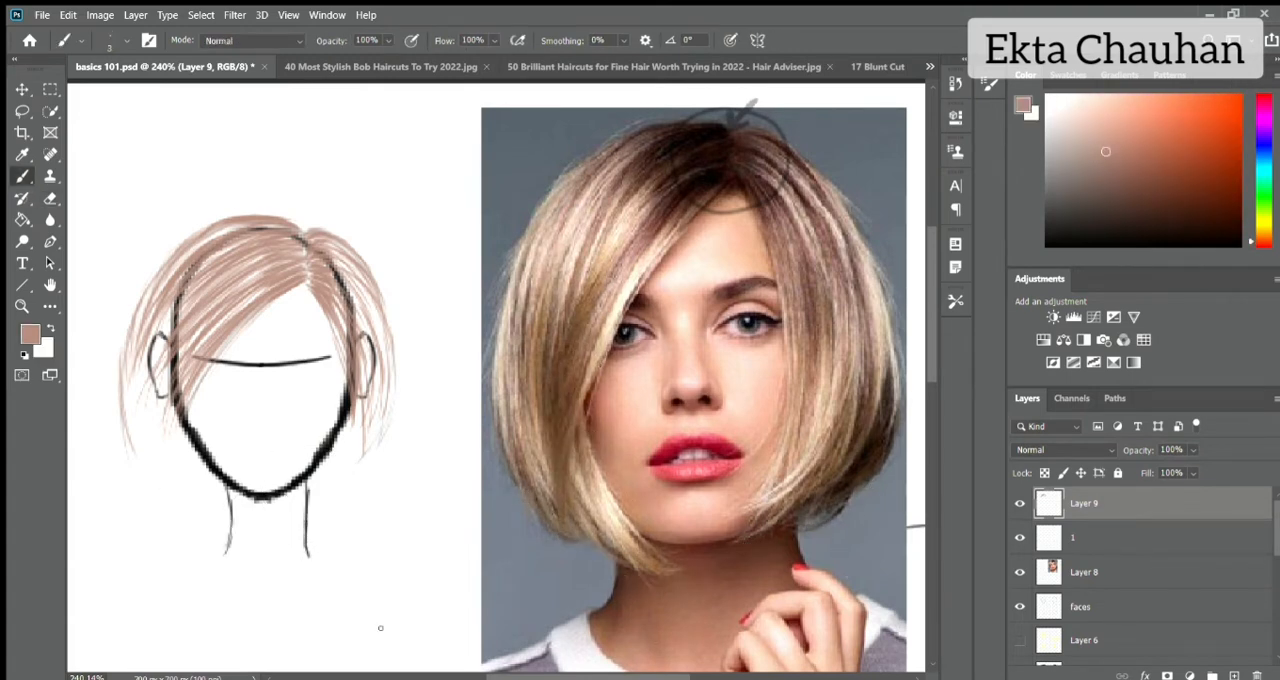
Extend the left side hair with long reddish-brown strokes over the ear down to chin level.
{"action": "left_click_drag", "start_coordinate": [127, 355], "coordinate": [118, 424]}
{"action": "mouse_move", "coordinate": [134, 332]}
{"action": "left_mouse_down"}
{"action": "mouse_move", "coordinate": [146, 458]}
{"action": "mouse_move", "coordinate": [140, 436]}
{"action": "left_mouse_up"}
{"action": "left_click_drag", "start_coordinate": [152, 345], "coordinate": [168, 482]}
{"action": "left_click_drag", "start_coordinate": [160, 366], "coordinate": [176, 496]}
{"action": "left_click_drag", "start_coordinate": [176, 358], "coordinate": [186, 508]}
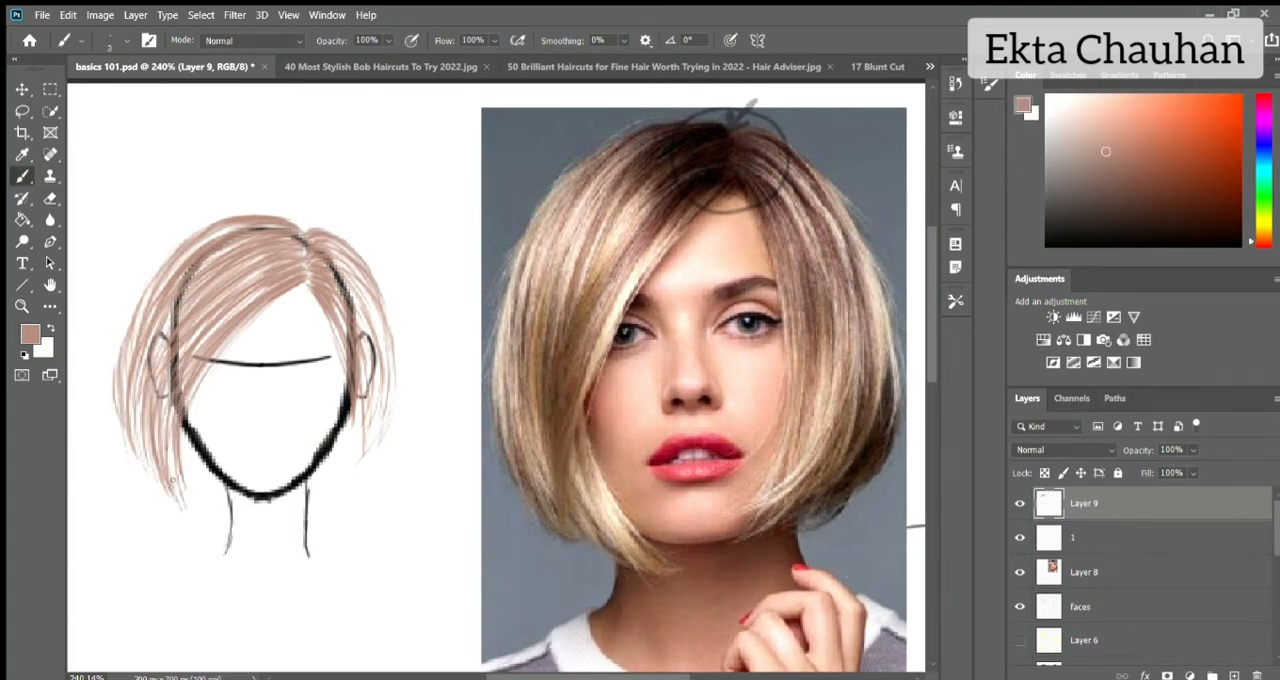
{"action": "left_click_drag", "start_coordinate": [166, 452], "coordinate": [180, 500]}
Hide Layer 9 and sketch the bob's slanted lower edges on both sides of the face on layer 1.
{"action": "left_click", "coordinate": [1078, 531]}
{"action": "left_click", "coordinate": [1020, 503]}
{"action": "key", "text": "e"}
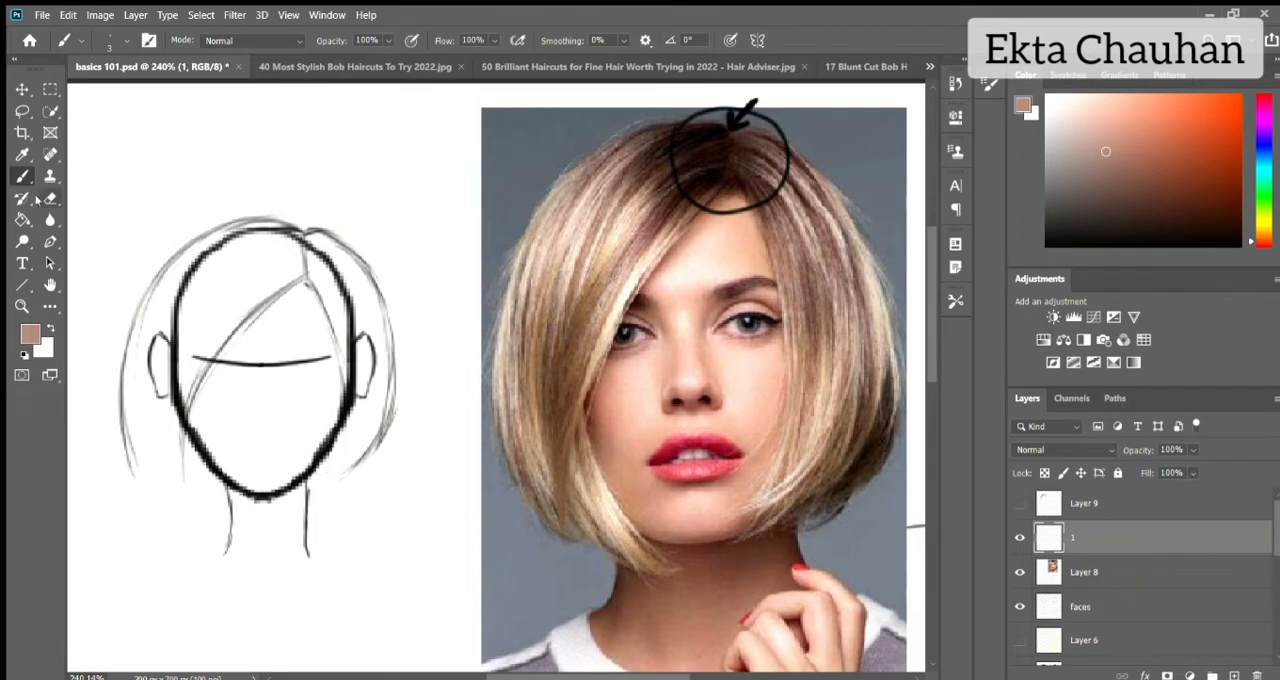
{"action": "key", "text": "b"}
{"action": "left_click_drag", "start_coordinate": [126, 436], "coordinate": [184, 494]}
{"action": "left_click_drag", "start_coordinate": [378, 444], "coordinate": [314, 484]}
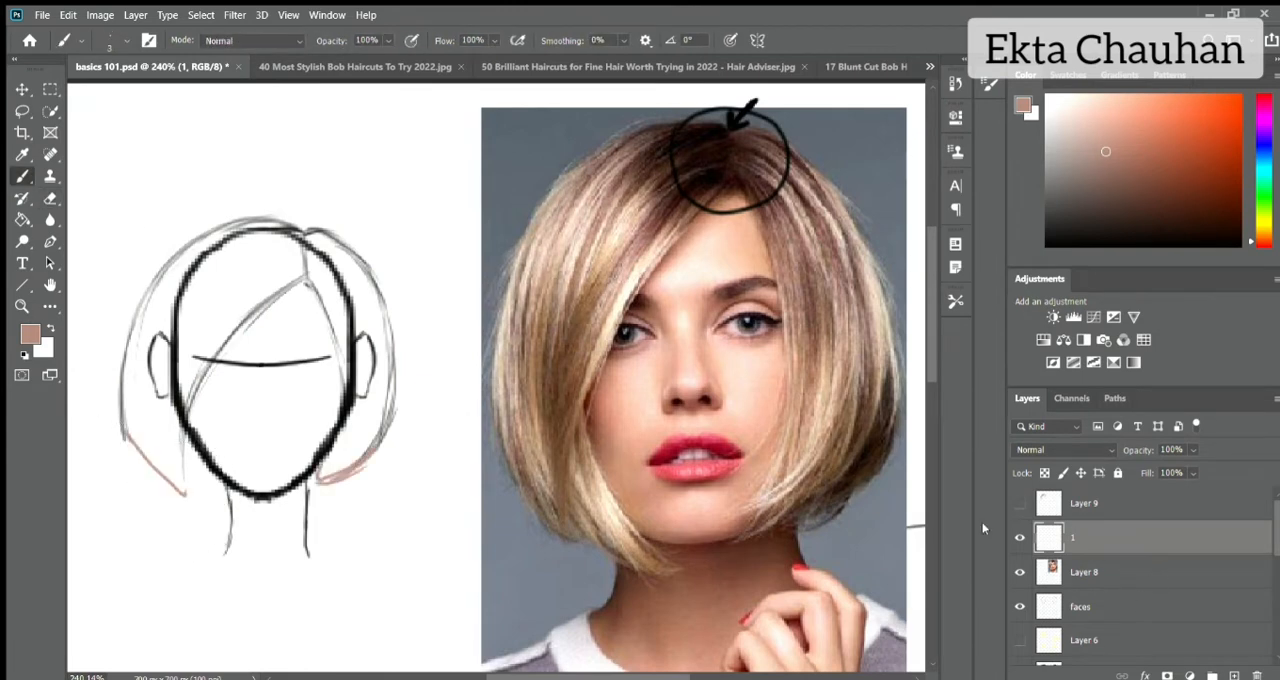
{"action": "left_click_drag", "start_coordinate": [186, 418], "coordinate": [222, 502]}
{"action": "left_click_drag", "start_coordinate": [184, 494], "coordinate": [222, 514]}
{"action": "left_click_drag", "start_coordinate": [188, 394], "coordinate": [224, 514]}
Fade the extended outline on layer 1 by lowering its opacity, and show Layer 9 again.
{"action": "left_click", "coordinate": [1193, 451]}
{"action": "left_click_drag", "start_coordinate": [1193, 467], "coordinate": [1130, 467]}
{"action": "left_click", "coordinate": [1084, 504]}
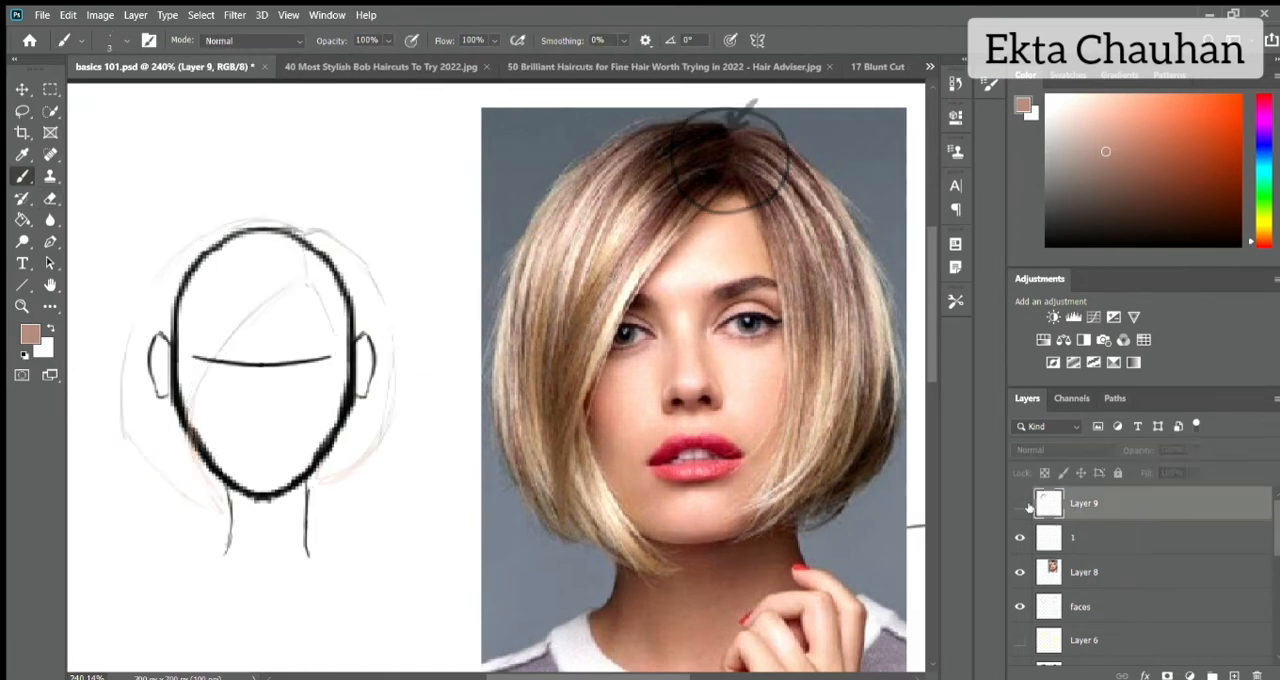
{"action": "left_click", "coordinate": [1020, 503]}
Paint strokes along the left side of the face down to the pointed lower edge of the outline.
{"action": "left_click_drag", "start_coordinate": [180, 446], "coordinate": [210, 520]}
{"action": "left_click_drag", "start_coordinate": [185, 388], "coordinate": [216, 518]}
{"action": "left_click_drag", "start_coordinate": [193, 454], "coordinate": [221, 520]}
{"action": "left_click_drag", "start_coordinate": [212, 362], "coordinate": [192, 422]}
Fill the right side of the hair with strokes down to its lower edge, and hide sketch layer 1.
{"action": "left_click_drag", "start_coordinate": [350, 418], "coordinate": [326, 474]}
{"action": "left_click_drag", "start_coordinate": [363, 404], "coordinate": [333, 478]}
{"action": "left_click_drag", "start_coordinate": [382, 386], "coordinate": [346, 464]}
{"action": "mouse_move", "coordinate": [394, 362]}
{"action": "left_mouse_down"}
{"action": "mouse_move", "coordinate": [386, 404]}
{"action": "mouse_move", "coordinate": [335, 480]}
{"action": "left_mouse_up"}
{"action": "left_click_drag", "start_coordinate": [391, 402], "coordinate": [364, 454]}
{"action": "left_click_drag", "start_coordinate": [358, 274], "coordinate": [378, 368]}
{"action": "left_click_drag", "start_coordinate": [336, 256], "coordinate": [384, 334]}
{"action": "left_click", "coordinate": [1020, 538]}
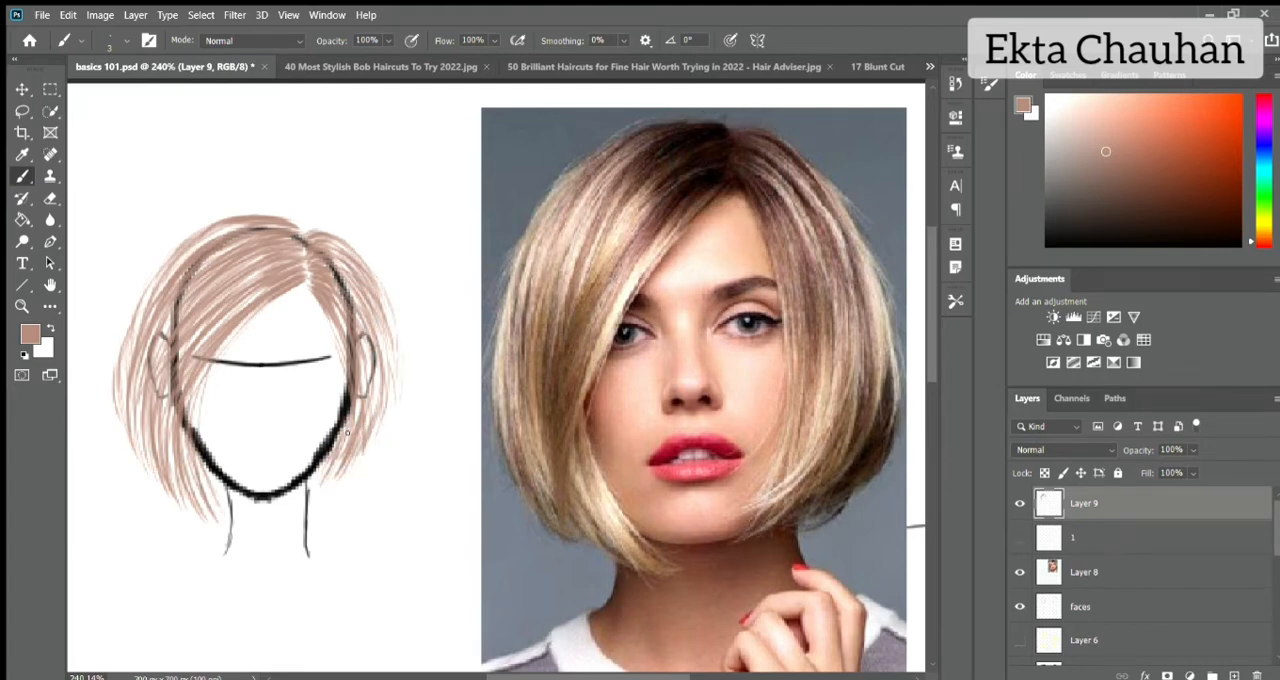
{"action": "left_click_drag", "start_coordinate": [346, 433], "coordinate": [318, 488]}
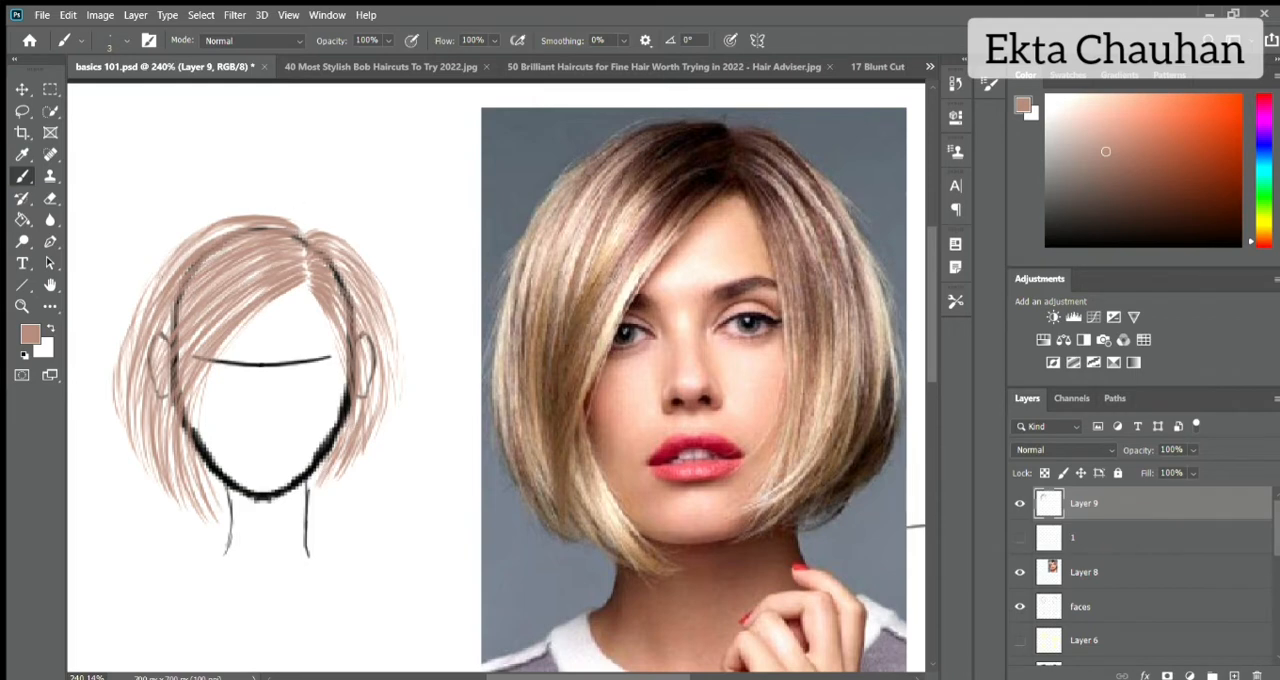
Show Layer 6 and cover the white gap on the upper forehead with its sampled pale yellow, using a larger brush.
{"action": "left_click", "coordinate": [1021, 641]}
{"action": "left_click", "coordinate": [1090, 641]}
{"action": "left_click", "coordinate": [311, 321], "text": "alt"}
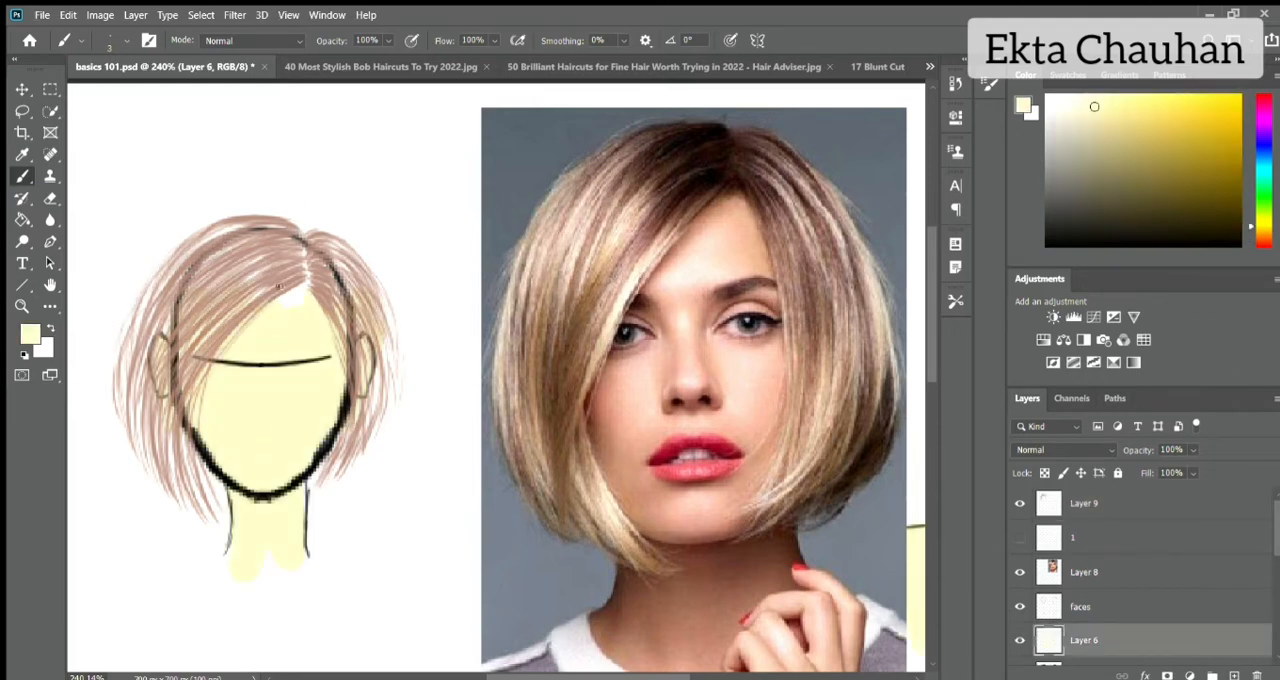
{"action": "key", "text": "bracketright"}
{"action": "key", "text": "bracketright"}
{"action": "key", "text": "bracketright"}
{"action": "key", "text": "bracketright"}
{"action": "key", "text": "bracketright"}
{"action": "key", "text": "bracketright"}
{"action": "key", "text": "bracketright"}
{"action": "key", "text": "bracketright"}
{"action": "left_click_drag", "start_coordinate": [303, 288], "coordinate": [221, 290]}
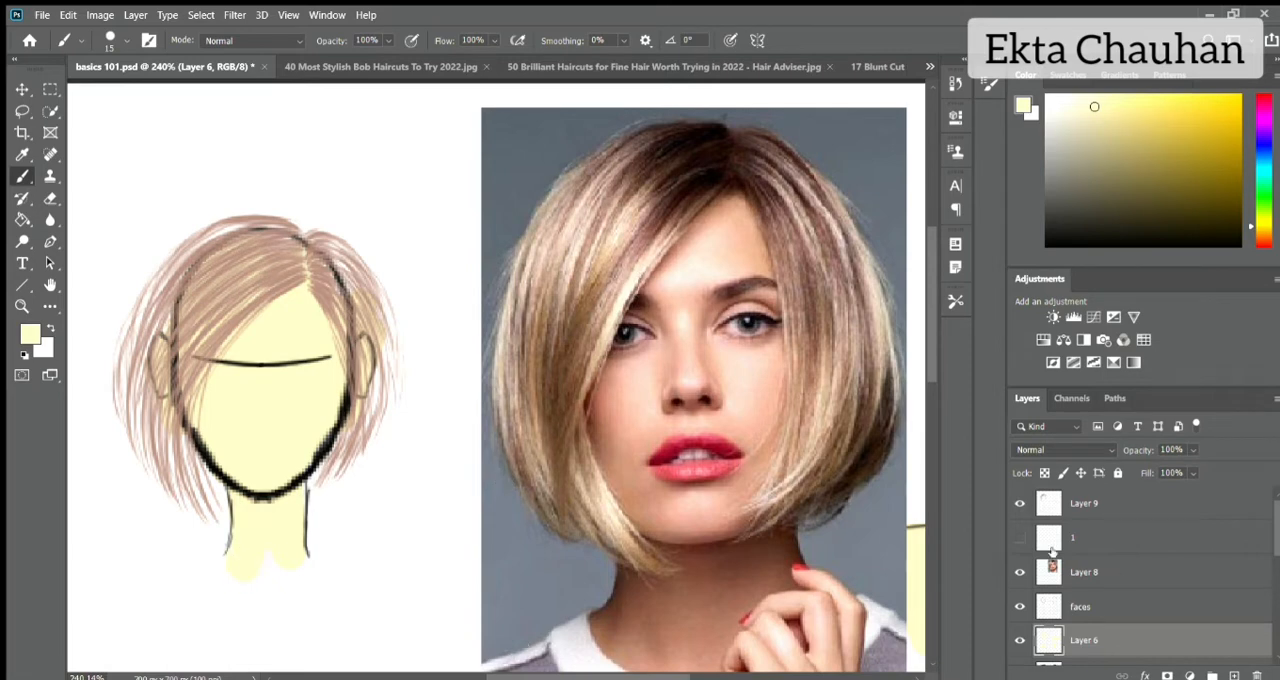
Add a new layer above Layer 9 and sample a light blonde from the reference photo's hair with a smaller brush.
{"action": "left_click", "coordinate": [1060, 505]}
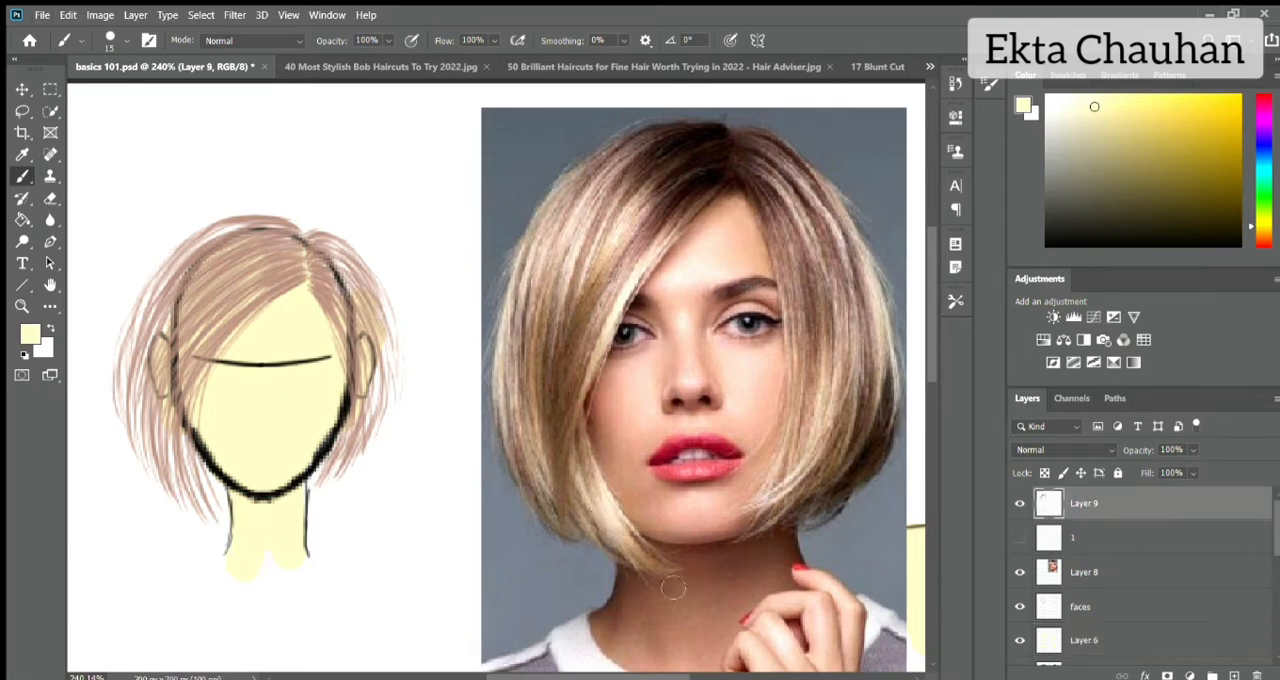
{"action": "left_click", "coordinate": [654, 138], "text": "alt"}
{"action": "key", "text": "bracketleft"}
{"action": "key", "text": "bracketleft"}
{"action": "key", "text": "bracketleft"}
{"action": "key", "text": "bracketleft"}
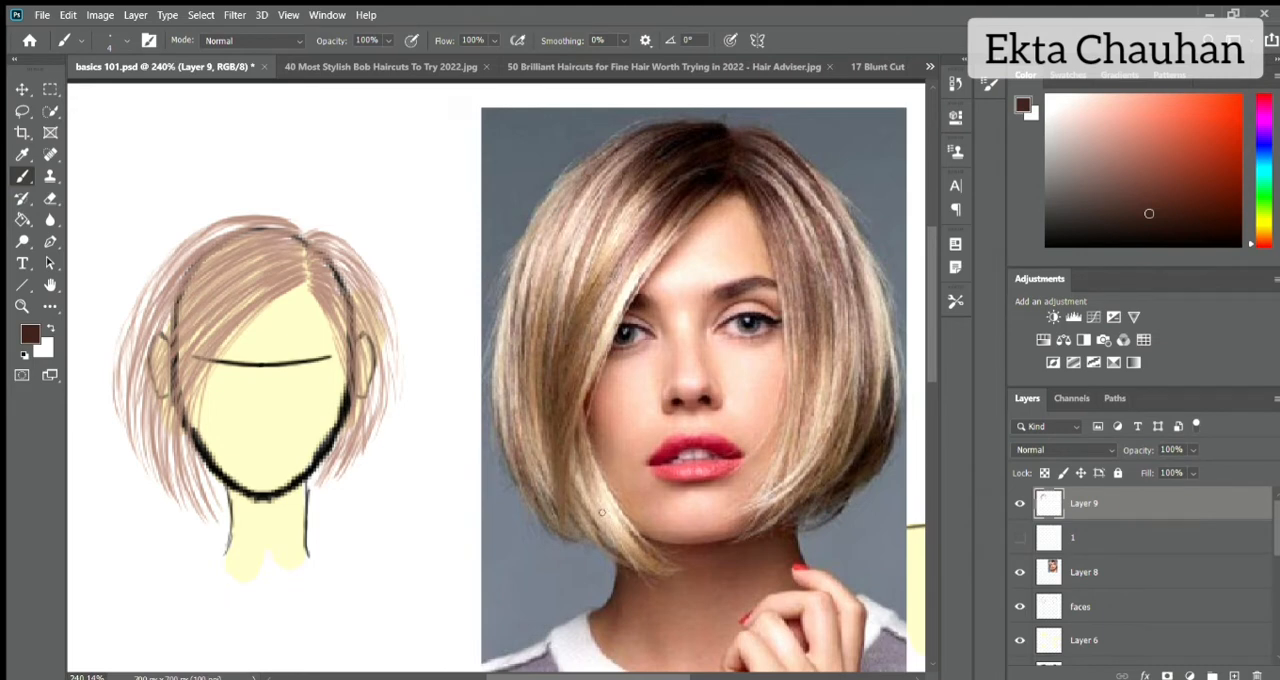
{"action": "left_click", "coordinate": [1234, 676]}
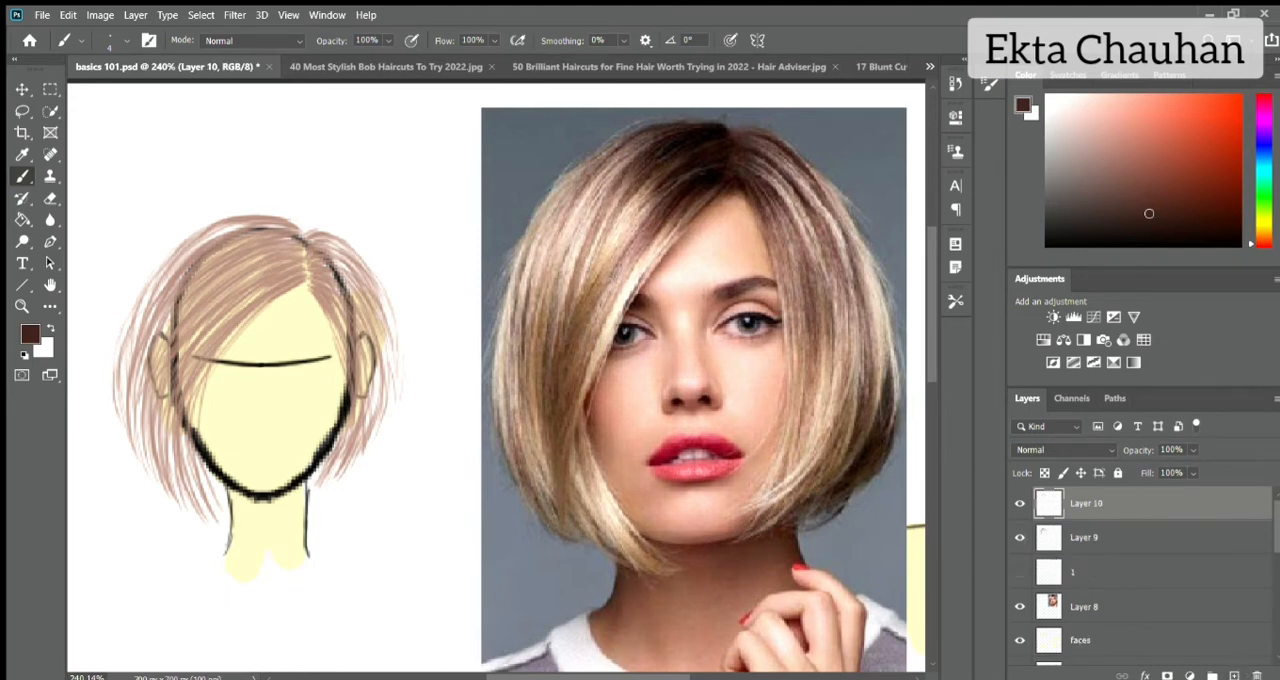
{"action": "left_click", "coordinate": [601, 258], "text": "alt"}
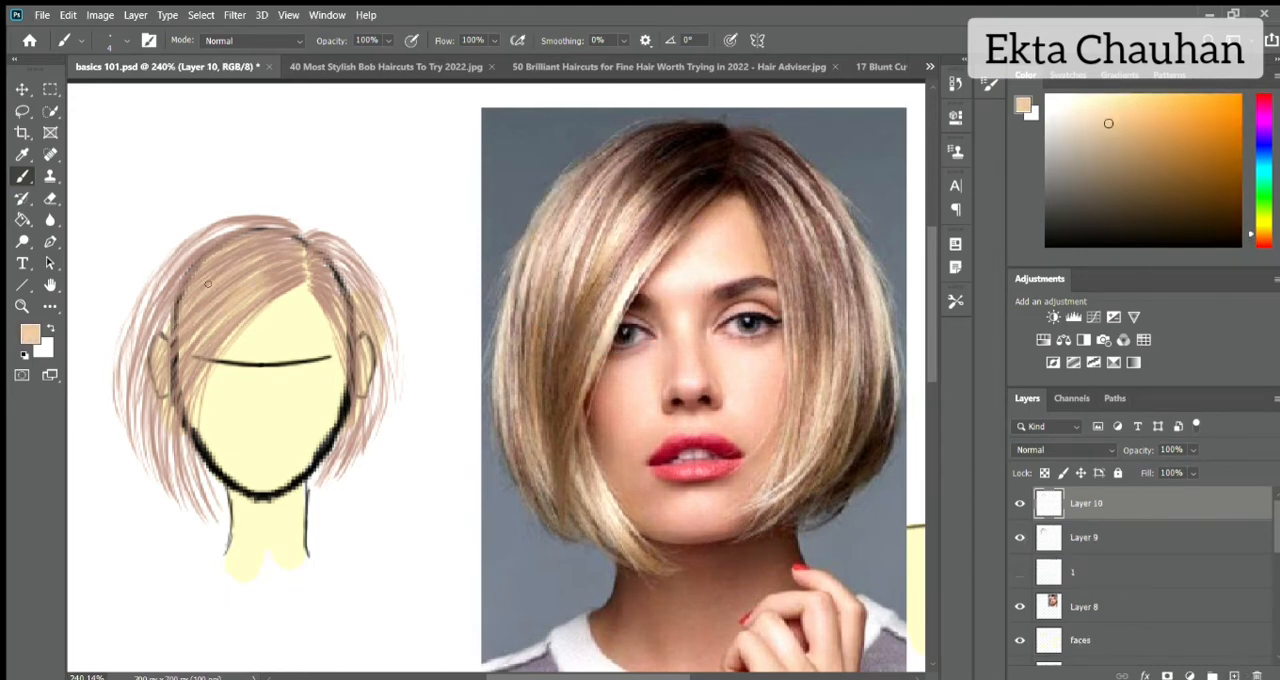
Pick a near-white paint colour and try to cover the yellow face on the faces layer, undoing the strokes.
{"action": "left_click", "coordinate": [1069, 639]}
{"action": "left_click", "coordinate": [1065, 100]}
{"action": "key", "text": "bracketright"}
{"action": "key", "text": "bracketright"}
{"action": "key", "text": "bracketright"}
{"action": "key", "text": "bracketright"}
{"action": "key", "text": "bracketright"}
{"action": "key", "text": "bracketright"}
{"action": "key", "text": "bracketright"}
{"action": "key", "text": "bracketright"}
{"action": "key", "text": "bracketright"}
{"action": "key", "text": "bracketright"}
{"action": "key", "text": "bracketright"}
{"action": "key", "text": "bracketright"}
{"action": "key", "text": "bracketright"}
{"action": "key", "text": "bracketright"}
{"action": "key", "text": "bracketright"}
{"action": "key", "text": "bracketright"}
{"action": "key", "text": "bracketright"}
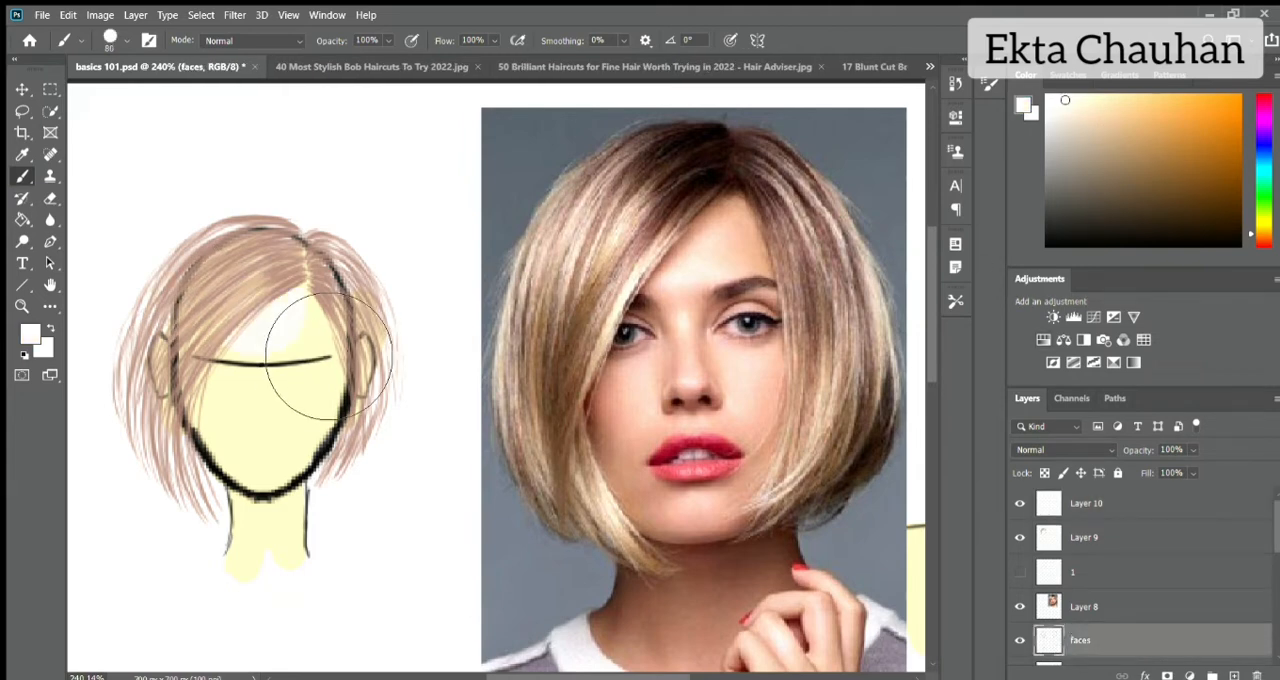
{"action": "mouse_move", "coordinate": [248, 355]}
{"action": "left_mouse_down"}
{"action": "mouse_move", "coordinate": [317, 475]}
{"action": "mouse_move", "coordinate": [328, 374]}
{"action": "mouse_move", "coordinate": [283, 491]}
{"action": "left_mouse_up"}
{"action": "key", "text": "bracketleft"}
{"action": "key", "text": "bracketleft"}
{"action": "key", "text": "bracketleft"}
{"action": "key", "text": "bracketleft"}
{"action": "key", "text": "bracketleft"}
{"action": "key", "text": "bracketleft"}
{"action": "key", "text": "bracketleft"}
{"action": "key", "text": "bracketleft"}
{"action": "key", "text": "bracketleft"}
{"action": "key", "text": "bracketleft"}
{"action": "key", "text": "bracketleft"}
{"action": "key", "text": "ctrl+z"}
{"action": "key", "text": "ctrl+z"}
Paint over the yellow face and neck fill on Layer 6 with near-white.
{"action": "scroll", "coordinate": [1097, 609], "scroll_direction": "down", "scroll_amount": 1}
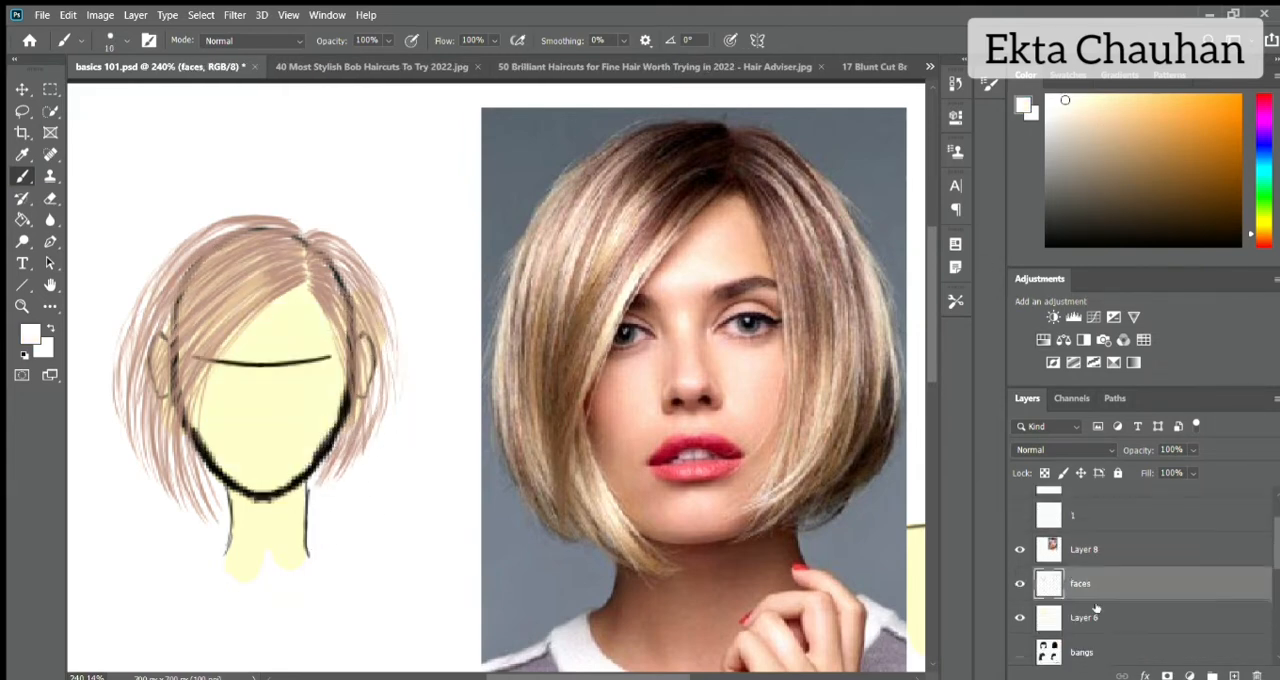
{"action": "left_click", "coordinate": [1097, 611]}
{"action": "left_click_drag", "start_coordinate": [312, 306], "coordinate": [316, 437]}
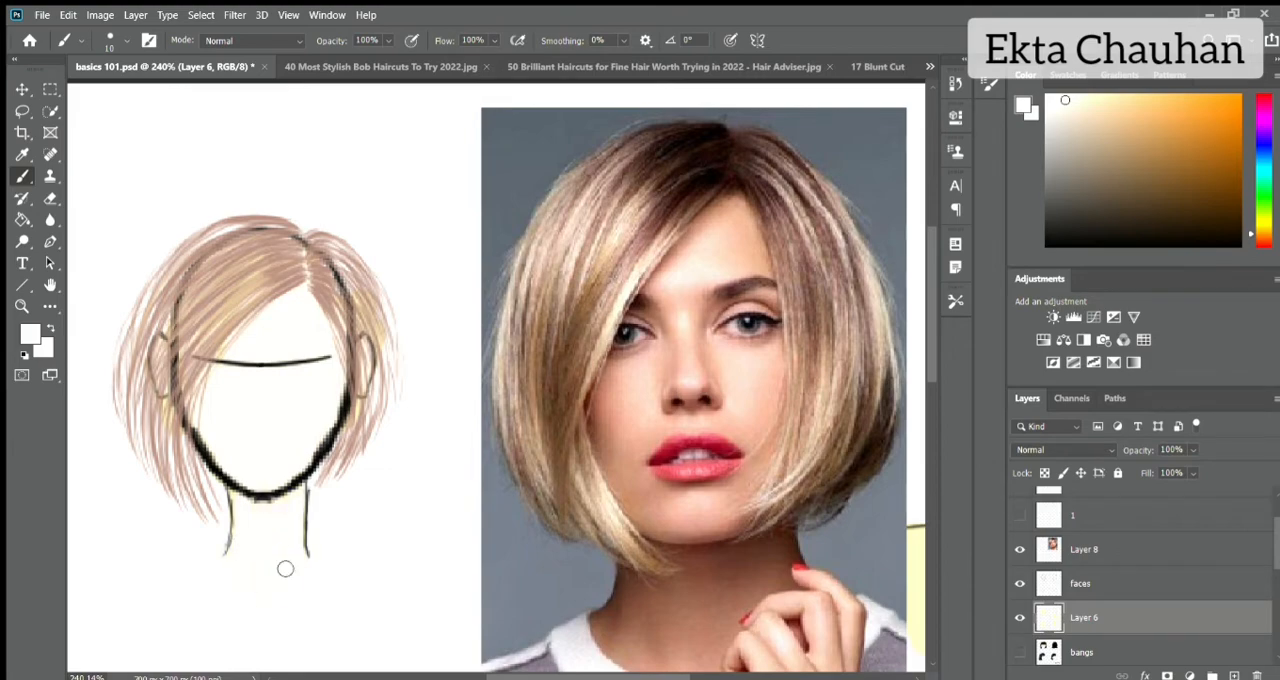
Hide Layer 9 and erase the Layer 6 colour that spills outside the head outline on both sides.
{"action": "scroll", "coordinate": [1097, 560], "scroll_direction": "up", "scroll_amount": 1}
{"action": "left_click", "coordinate": [1094, 504]}
{"action": "left_click", "coordinate": [1020, 538]}
{"action": "scroll", "coordinate": [1097, 566], "scroll_direction": "down", "scroll_amount": 2}
{"action": "left_click", "coordinate": [1097, 565]}
{"action": "key", "text": "e"}
{"action": "left_click_drag", "start_coordinate": [122, 372], "coordinate": [164, 472]}
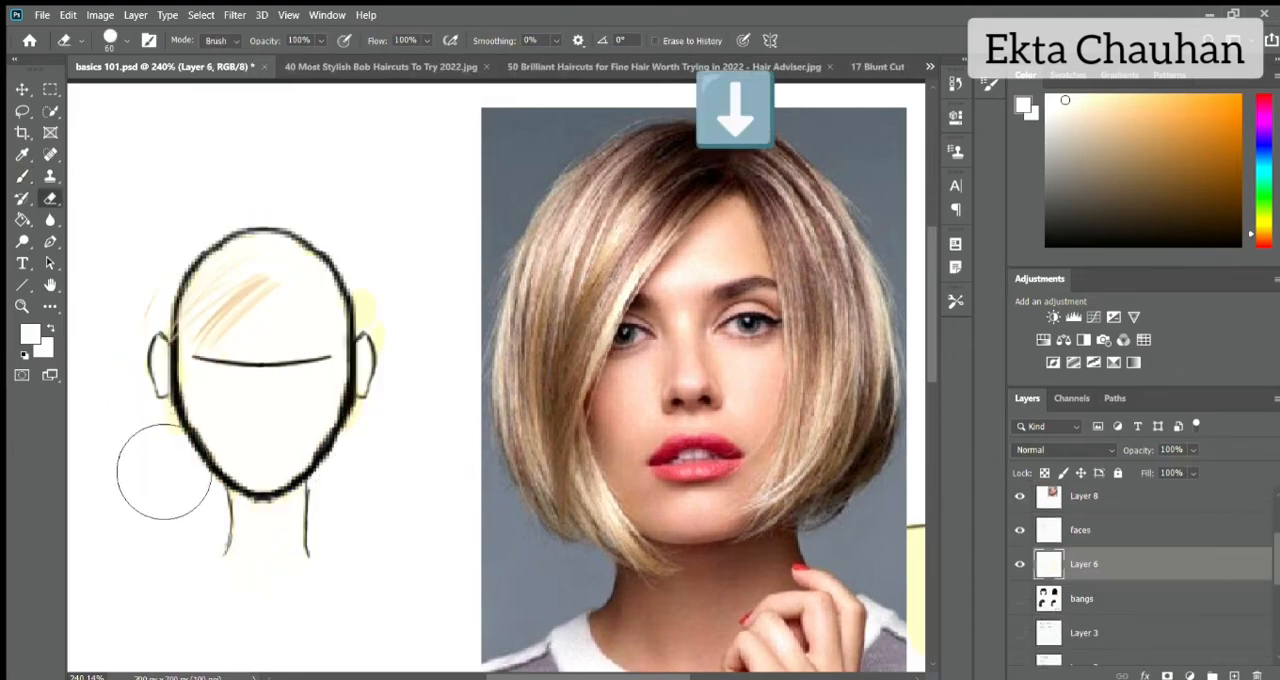
{"action": "left_click_drag", "start_coordinate": [402, 292], "coordinate": [441, 341]}
{"action": "key", "text": "bracketleft"}
{"action": "key", "text": "bracketleft"}
{"action": "key", "text": "bracketleft"}
{"action": "key", "text": "bracketleft"}
{"action": "key", "text": "bracketleft"}
{"action": "left_click_drag", "start_coordinate": [383, 369], "coordinate": [348, 428]}
On Layer 10, paint light blonde strands sampled from the reference photo over the left side and crown, with Layer 9 shown again.
{"action": "key", "text": "b"}
{"action": "scroll", "coordinate": [1097, 560], "scroll_direction": "up", "scroll_amount": 2}
{"action": "left_click", "coordinate": [1097, 504]}
{"action": "left_click", "coordinate": [243, 289], "text": "alt"}
{"action": "left_click", "coordinate": [613, 251], "text": "alt"}
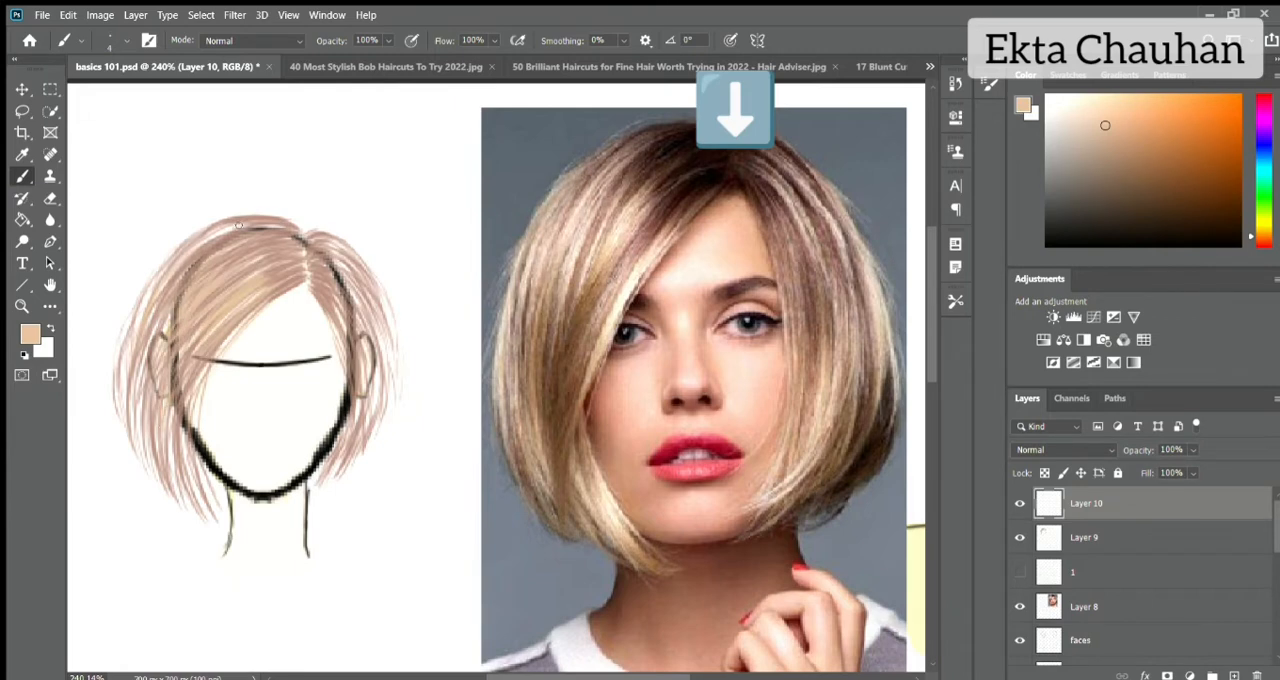
{"action": "mouse_move", "coordinate": [124, 366]}
{"action": "left_mouse_down"}
{"action": "mouse_move", "coordinate": [152, 462]}
{"action": "mouse_move", "coordinate": [179, 493]}
{"action": "left_mouse_up"}
{"action": "left_click_drag", "start_coordinate": [182, 442], "coordinate": [211, 522]}
{"action": "left_click_drag", "start_coordinate": [198, 477], "coordinate": [216, 506]}
{"action": "left_click_drag", "start_coordinate": [306, 260], "coordinate": [230, 249]}
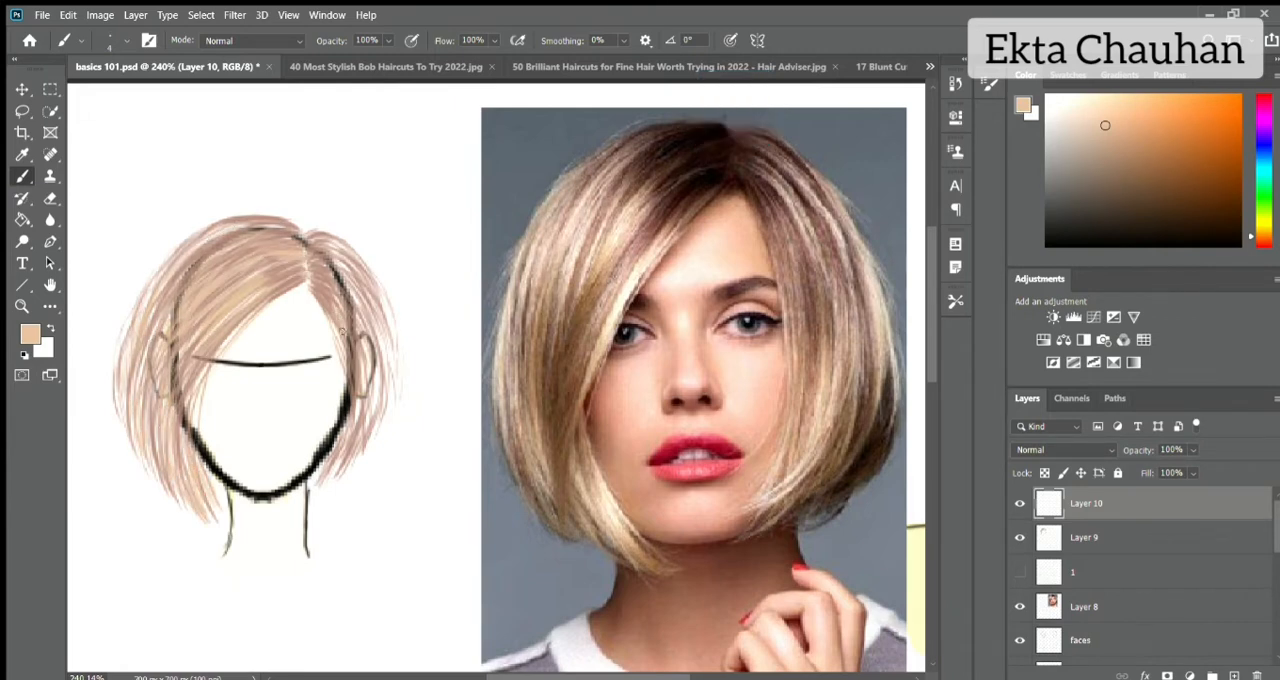
Paint light blonde strands from the parting down the right side of the hair on Layer 10.
{"action": "left_click_drag", "start_coordinate": [332, 268], "coordinate": [356, 314]}
{"action": "mouse_move", "coordinate": [328, 258]}
{"action": "left_mouse_down"}
{"action": "mouse_move", "coordinate": [391, 327]}
{"action": "mouse_move", "coordinate": [397, 376]}
{"action": "left_mouse_up"}
{"action": "mouse_move", "coordinate": [354, 310]}
{"action": "left_mouse_down"}
{"action": "mouse_move", "coordinate": [378, 404]}
{"action": "mouse_move", "coordinate": [380, 388]}
{"action": "left_mouse_up"}
{"action": "mouse_move", "coordinate": [367, 364]}
{"action": "left_mouse_down"}
{"action": "mouse_move", "coordinate": [356, 420]}
{"action": "mouse_move", "coordinate": [380, 418]}
{"action": "left_mouse_up"}
{"action": "mouse_move", "coordinate": [318, 276]}
{"action": "left_mouse_down"}
{"action": "mouse_move", "coordinate": [350, 311]}
{"action": "mouse_move", "coordinate": [252, 311]}
{"action": "left_mouse_up"}
Sample a dark brown from the reference photo's roots and draw a small arrow pointing at the hair's upper left on Layer 10.
{"action": "left_click", "coordinate": [654, 156], "text": "alt"}
{"action": "left_click", "coordinate": [1020, 503]}
{"action": "left_click", "coordinate": [282, 272], "text": "alt"}
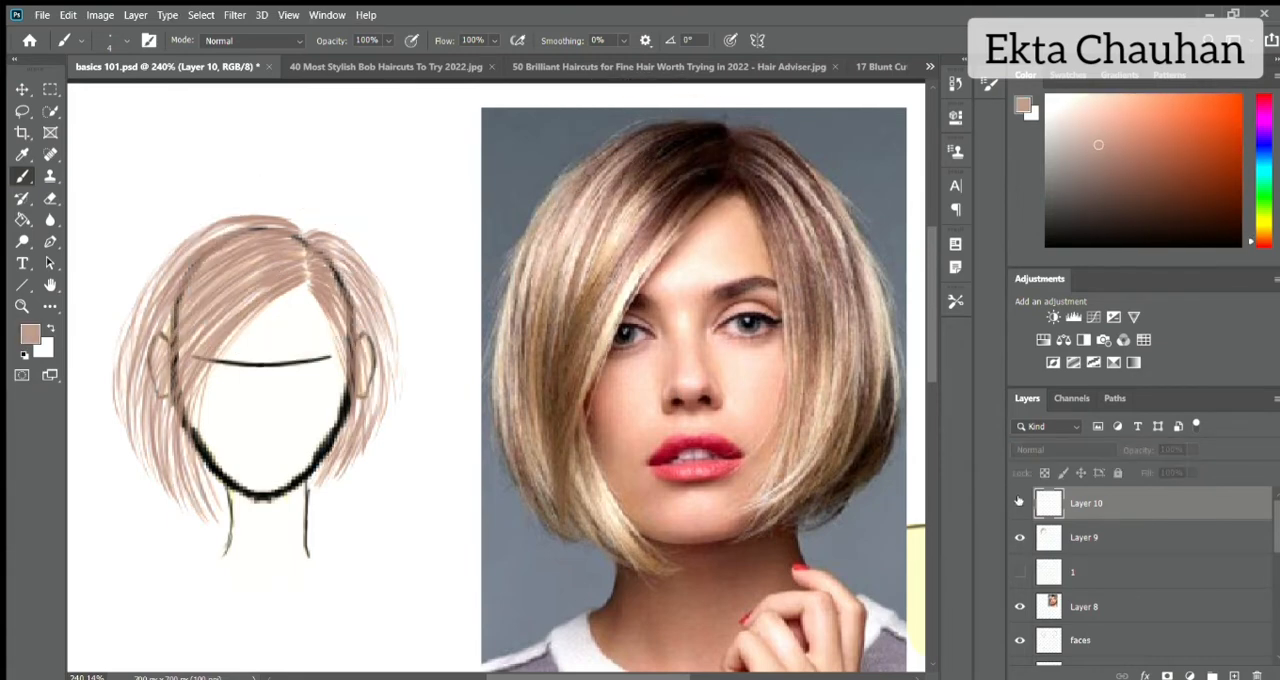
{"action": "left_click", "coordinate": [1020, 503]}
{"action": "left_click", "coordinate": [692, 150], "text": "alt"}
{"action": "left_click_drag", "start_coordinate": [712, 132], "coordinate": [630, 225]}
{"action": "key", "text": "ctrl+z"}
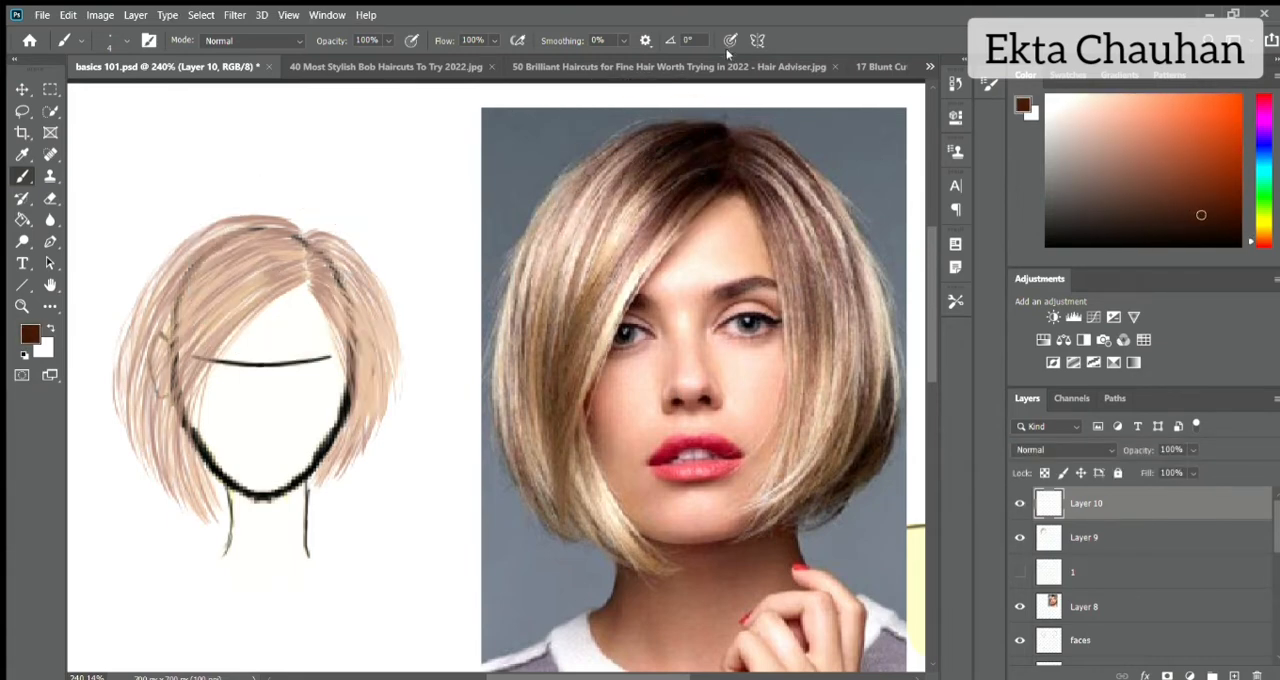
{"action": "left_click_drag", "start_coordinate": [116, 153], "coordinate": [164, 196]}
{"action": "left_click_drag", "start_coordinate": [166, 170], "coordinate": [141, 196]}
Paint long, thin dark brown strands from the crown down the left side of the hair.
{"action": "left_click_drag", "start_coordinate": [226, 234], "coordinate": [136, 432]}
{"action": "left_click_drag", "start_coordinate": [238, 274], "coordinate": [150, 390]}
{"action": "mouse_move", "coordinate": [286, 257]}
{"action": "left_mouse_down"}
{"action": "mouse_move", "coordinate": [187, 372]}
{"action": "mouse_move", "coordinate": [203, 515]}
{"action": "left_mouse_up"}
Paint dark brown root strokes right of the parting and strands down the right side of the hair.
{"action": "left_click_drag", "start_coordinate": [310, 258], "coordinate": [325, 282]}
{"action": "mouse_move", "coordinate": [308, 240]}
{"action": "left_mouse_down"}
{"action": "mouse_move", "coordinate": [323, 271]}
{"action": "mouse_move", "coordinate": [334, 256]}
{"action": "left_mouse_up"}
{"action": "mouse_move", "coordinate": [311, 240]}
{"action": "left_mouse_down"}
{"action": "mouse_move", "coordinate": [334, 266]}
{"action": "mouse_move", "coordinate": [338, 312]}
{"action": "left_mouse_up"}
{"action": "mouse_move", "coordinate": [320, 264]}
{"action": "left_mouse_down"}
{"action": "mouse_move", "coordinate": [359, 340]}
{"action": "mouse_move", "coordinate": [358, 284]}
{"action": "left_mouse_up"}
{"action": "left_click_drag", "start_coordinate": [326, 243], "coordinate": [380, 312]}
{"action": "left_click_drag", "start_coordinate": [335, 270], "coordinate": [382, 352]}
{"action": "mouse_move", "coordinate": [333, 283]}
{"action": "left_mouse_down"}
{"action": "mouse_move", "coordinate": [368, 404]}
{"action": "mouse_move", "coordinate": [338, 458]}
{"action": "left_mouse_up"}
Paint short dark brown root strokes fanning from the parting across the left side of the crown.
{"action": "left_click_drag", "start_coordinate": [312, 278], "coordinate": [268, 294]}
{"action": "mouse_move", "coordinate": [305, 265]}
{"action": "left_mouse_down"}
{"action": "mouse_move", "coordinate": [266, 280]}
{"action": "mouse_move", "coordinate": [270, 267]}
{"action": "left_mouse_up"}
{"action": "mouse_move", "coordinate": [306, 246]}
{"action": "left_mouse_down"}
{"action": "mouse_move", "coordinate": [262, 262]}
{"action": "mouse_move", "coordinate": [270, 236]}
{"action": "left_mouse_up"}
{"action": "left_click_drag", "start_coordinate": [305, 238], "coordinate": [248, 220]}
{"action": "mouse_move", "coordinate": [278, 224]}
{"action": "left_mouse_down"}
{"action": "mouse_move", "coordinate": [216, 234]}
{"action": "mouse_move", "coordinate": [210, 259]}
{"action": "left_mouse_up"}
{"action": "mouse_move", "coordinate": [279, 250]}
{"action": "left_mouse_down"}
{"action": "mouse_move", "coordinate": [218, 276]}
{"action": "mouse_move", "coordinate": [242, 292]}
{"action": "left_mouse_up"}
{"action": "left_click_drag", "start_coordinate": [300, 276], "coordinate": [244, 312]}
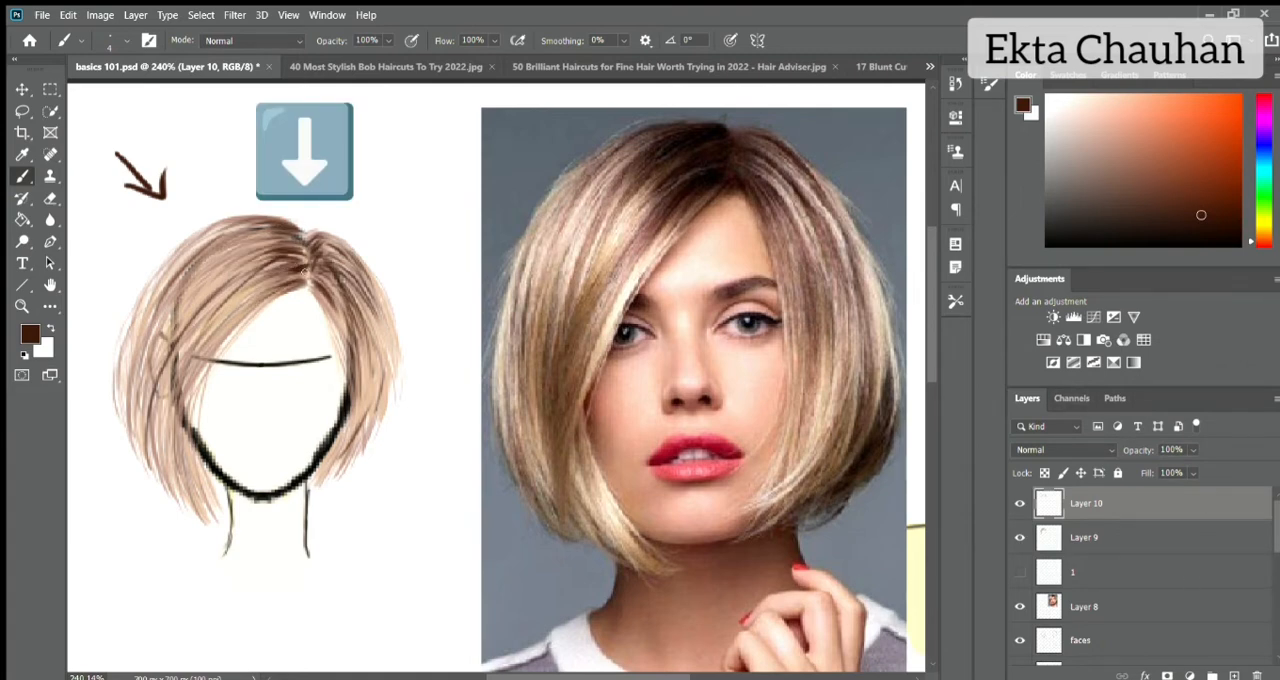
Thicken the dark brown roots on both sides of the parting and extend strands across the upper left hair.
{"action": "left_click_drag", "start_coordinate": [310, 268], "coordinate": [266, 288]}
{"action": "mouse_move", "coordinate": [306, 254]}
{"action": "left_mouse_down"}
{"action": "mouse_move", "coordinate": [256, 268]}
{"action": "mouse_move", "coordinate": [268, 264]}
{"action": "left_mouse_up"}
{"action": "mouse_move", "coordinate": [304, 230]}
{"action": "left_mouse_down"}
{"action": "mouse_move", "coordinate": [277, 232]}
{"action": "mouse_move", "coordinate": [318, 292]}
{"action": "mouse_move", "coordinate": [334, 284]}
{"action": "mouse_move", "coordinate": [336, 246]}
{"action": "mouse_move", "coordinate": [340, 310]}
{"action": "left_mouse_up"}
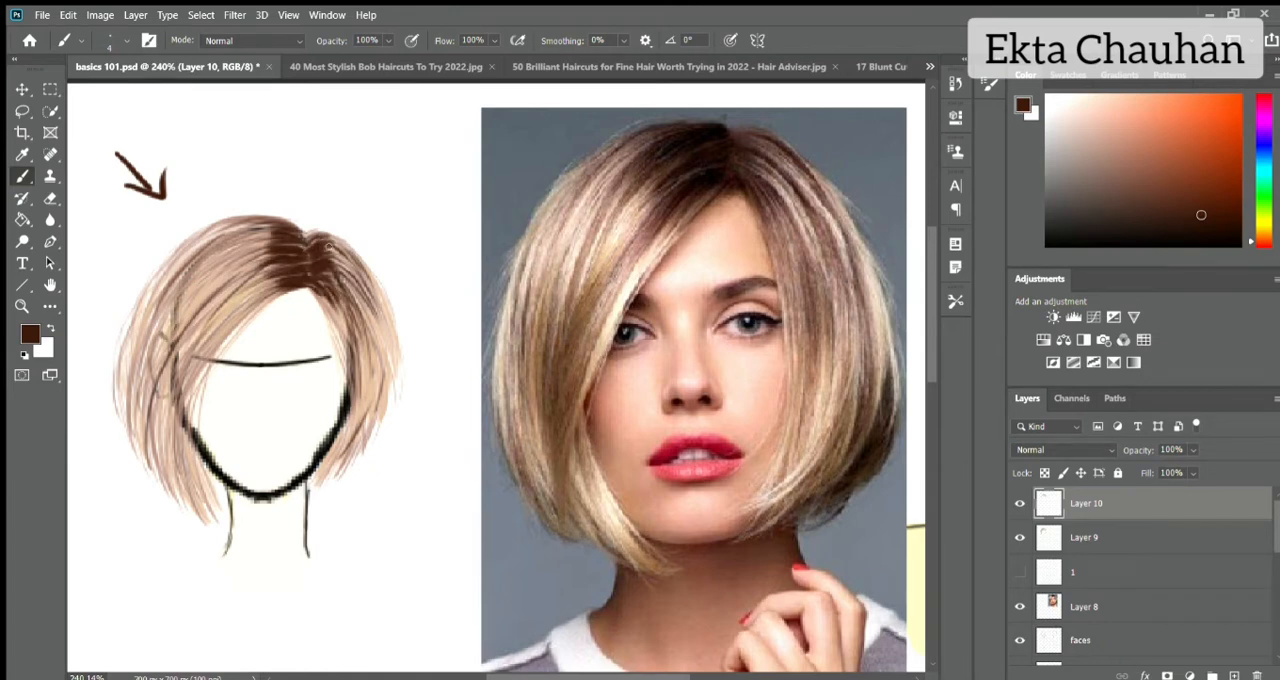
{"action": "left_click_drag", "start_coordinate": [330, 247], "coordinate": [354, 266]}
{"action": "mouse_move", "coordinate": [274, 228]}
{"action": "left_mouse_down"}
{"action": "mouse_move", "coordinate": [230, 240]}
{"action": "mouse_move", "coordinate": [206, 288]}
{"action": "left_mouse_up"}
{"action": "left_click_drag", "start_coordinate": [268, 254], "coordinate": [208, 319]}
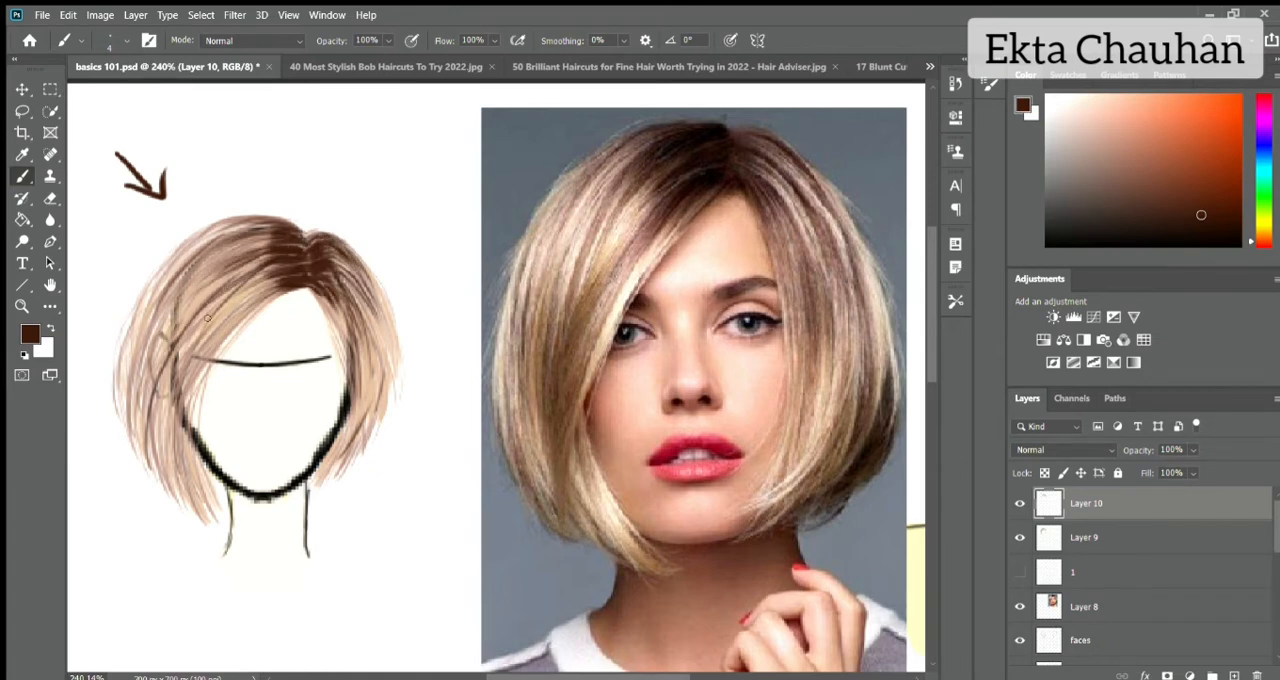
Add a new layer and darken the roots left of the parting with near-black brown sampled from the reference photo's parting.
{"action": "key", "text": "ctrl+shift+alt+n"}
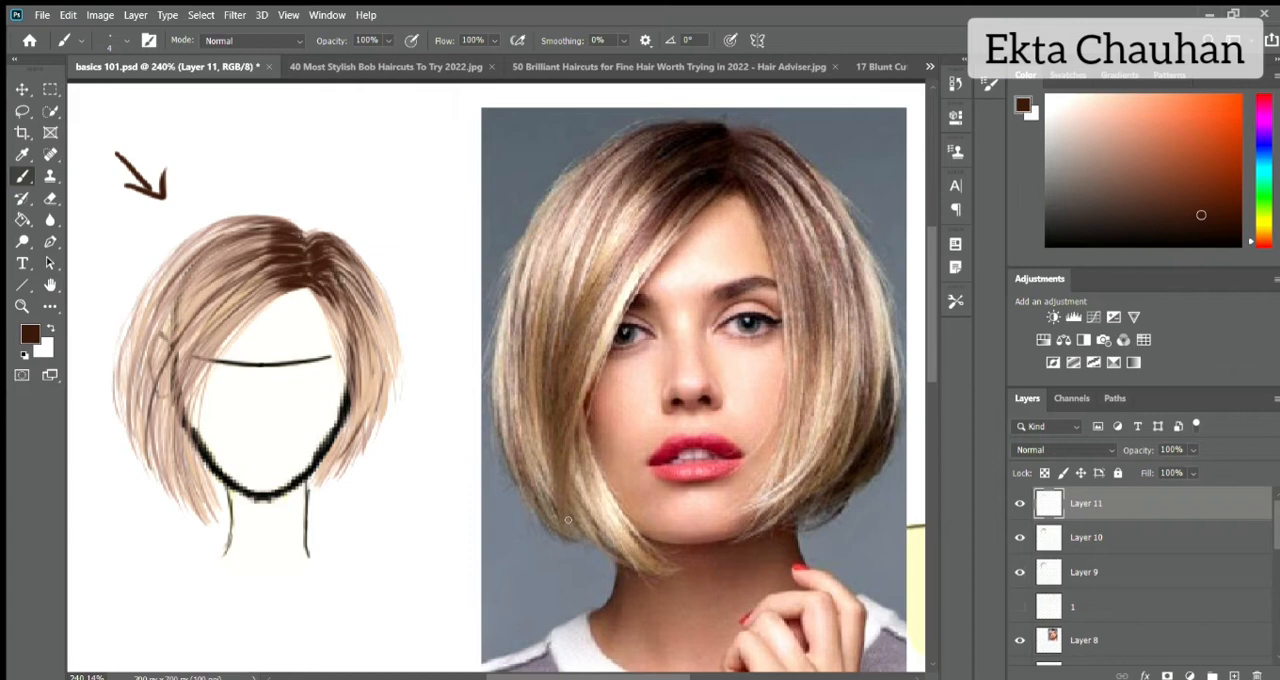
{"action": "left_click", "coordinate": [708, 135], "text": "alt"}
{"action": "left_click_drag", "start_coordinate": [262, 228], "coordinate": [300, 230]}
{"action": "mouse_move", "coordinate": [258, 232]}
{"action": "left_mouse_down"}
{"action": "mouse_move", "coordinate": [309, 243]}
{"action": "mouse_move", "coordinate": [255, 251]}
{"action": "left_mouse_up"}
{"action": "mouse_move", "coordinate": [308, 256]}
{"action": "left_mouse_down"}
{"action": "mouse_move", "coordinate": [221, 284]}
{"action": "mouse_move", "coordinate": [260, 286]}
{"action": "left_mouse_up"}
{"action": "mouse_move", "coordinate": [308, 276]}
{"action": "left_mouse_down"}
{"action": "mouse_move", "coordinate": [258, 290]}
{"action": "mouse_move", "coordinate": [229, 325]}
{"action": "left_mouse_up"}
{"action": "mouse_move", "coordinate": [268, 268]}
{"action": "left_mouse_down"}
{"action": "mouse_move", "coordinate": [191, 332]}
{"action": "mouse_move", "coordinate": [182, 310]}
{"action": "left_mouse_up"}
{"action": "left_click_drag", "start_coordinate": [260, 230], "coordinate": [139, 355]}
Paint near-black brown strands from the parting into the right side of the hair, and undo the last two strokes.
{"action": "left_click_drag", "start_coordinate": [309, 240], "coordinate": [343, 264]}
{"action": "left_click_drag", "start_coordinate": [314, 256], "coordinate": [348, 310]}
{"action": "left_click_drag", "start_coordinate": [317, 277], "coordinate": [350, 299]}
{"action": "left_click_drag", "start_coordinate": [328, 250], "coordinate": [339, 271]}
{"action": "mouse_move", "coordinate": [330, 236]}
{"action": "left_mouse_down"}
{"action": "mouse_move", "coordinate": [377, 288]}
{"action": "mouse_move", "coordinate": [386, 322]}
{"action": "left_mouse_up"}
{"action": "left_click_drag", "start_coordinate": [338, 280], "coordinate": [362, 311]}
{"action": "mouse_move", "coordinate": [343, 290]}
{"action": "left_mouse_down"}
{"action": "mouse_move", "coordinate": [352, 438]}
{"action": "mouse_move", "coordinate": [357, 375]}
{"action": "left_mouse_up"}
{"action": "key", "text": "ctrl+z"}
{"action": "key", "text": "ctrl+z"}
Add thin near-black strands along the outer right edge and lower right tips of the bob.
{"action": "left_click_drag", "start_coordinate": [381, 313], "coordinate": [389, 383]}
{"action": "left_click_drag", "start_coordinate": [342, 446], "coordinate": [318, 480]}
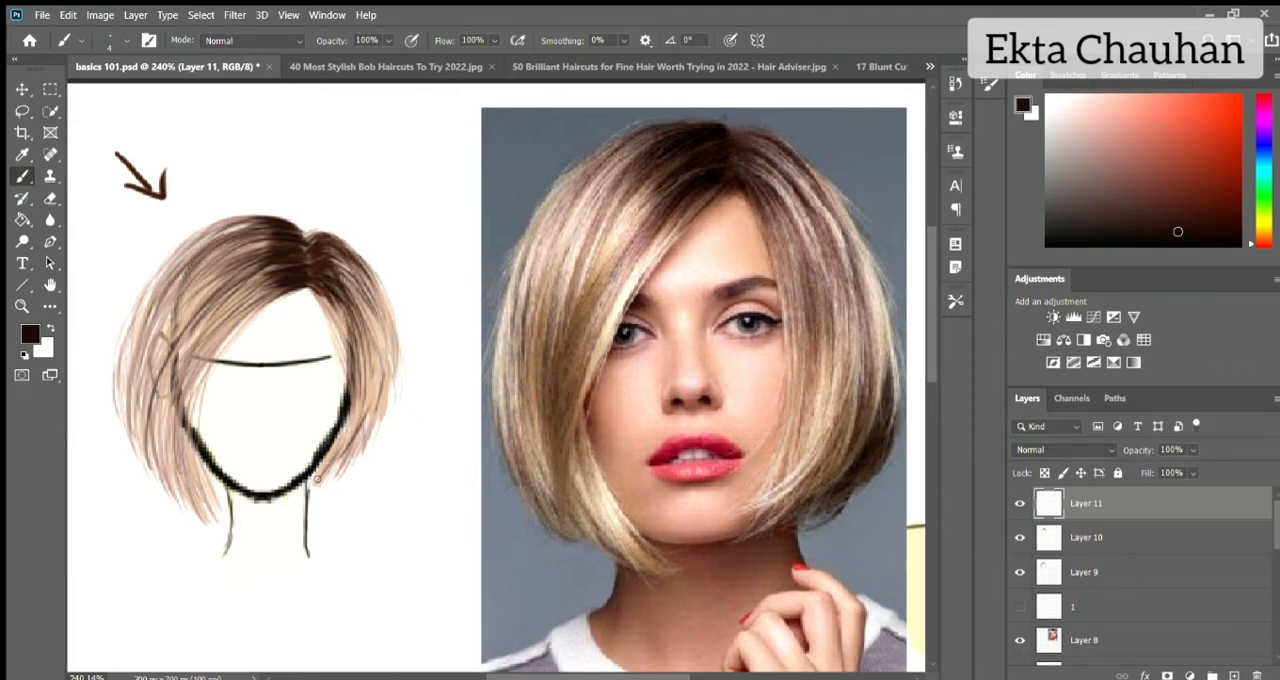
{"action": "left_click_drag", "start_coordinate": [380, 403], "coordinate": [327, 478]}
{"action": "left_click_drag", "start_coordinate": [401, 359], "coordinate": [379, 424]}
Deepen the roots on both sides of the parting with short near-black strokes.
{"action": "left_click_drag", "start_coordinate": [275, 279], "coordinate": [242, 307]}
{"action": "left_click_drag", "start_coordinate": [306, 247], "coordinate": [326, 261]}
{"action": "left_click_drag", "start_coordinate": [308, 237], "coordinate": [338, 266]}
{"action": "mouse_move", "coordinate": [324, 234]}
{"action": "left_mouse_down"}
{"action": "mouse_move", "coordinate": [350, 256]}
{"action": "mouse_move", "coordinate": [340, 270]}
{"action": "left_mouse_up"}
{"action": "left_click_drag", "start_coordinate": [316, 287], "coordinate": [350, 330]}
{"action": "left_click_drag", "start_coordinate": [304, 289], "coordinate": [246, 310]}
Paint fine near-black strands from the crown down the left side past the ear.
{"action": "mouse_move", "coordinate": [294, 252]}
{"action": "left_mouse_down"}
{"action": "mouse_move", "coordinate": [243, 280]}
{"action": "mouse_move", "coordinate": [236, 260]}
{"action": "left_mouse_up"}
{"action": "mouse_move", "coordinate": [272, 246]}
{"action": "left_mouse_down"}
{"action": "mouse_move", "coordinate": [204, 286]}
{"action": "mouse_move", "coordinate": [178, 325]}
{"action": "left_mouse_up"}
{"action": "mouse_move", "coordinate": [196, 288]}
{"action": "left_mouse_down"}
{"action": "mouse_move", "coordinate": [149, 426]}
{"action": "mouse_move", "coordinate": [160, 414]}
{"action": "left_mouse_up"}
{"action": "left_click_drag", "start_coordinate": [222, 310], "coordinate": [172, 370]}
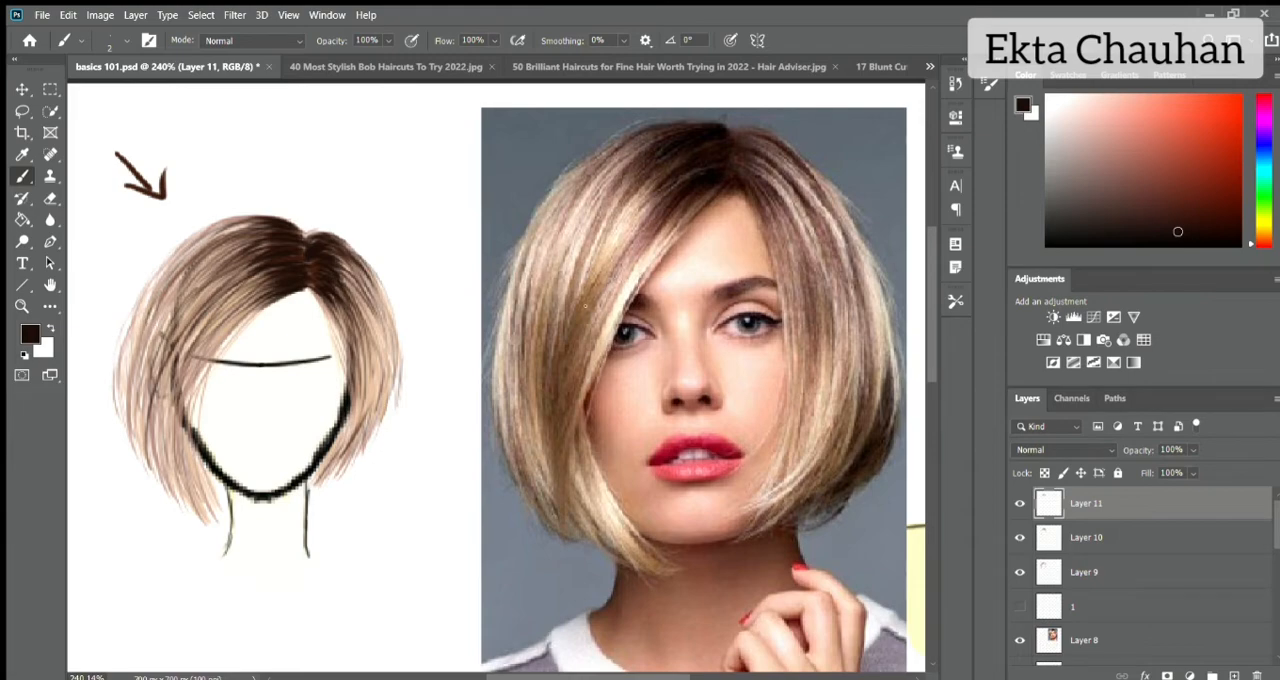
Hide Layers 10 and 11 and add strokes on the left of Layer 9 in its own sampled pinkish brown.
{"action": "left_click", "coordinate": [1057, 569]}
{"action": "left_click", "coordinate": [1020, 504]}
{"action": "left_click", "coordinate": [1020, 538]}
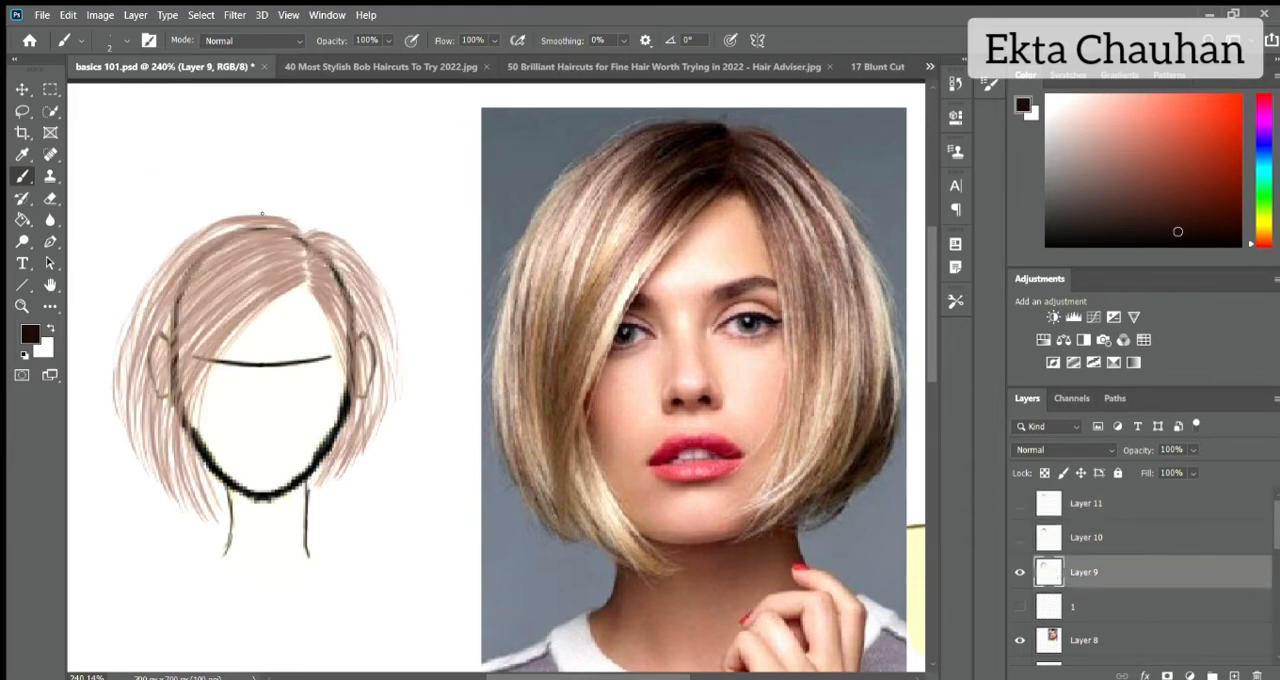
{"action": "left_click", "coordinate": [280, 232], "text": "alt"}
{"action": "scroll", "coordinate": [300, 300], "scroll_direction": "up", "scroll_amount": 3}
{"action": "left_click_drag", "start_coordinate": [187, 395], "coordinate": [174, 455]}
{"action": "left_click_drag", "start_coordinate": [222, 315], "coordinate": [196, 394]}
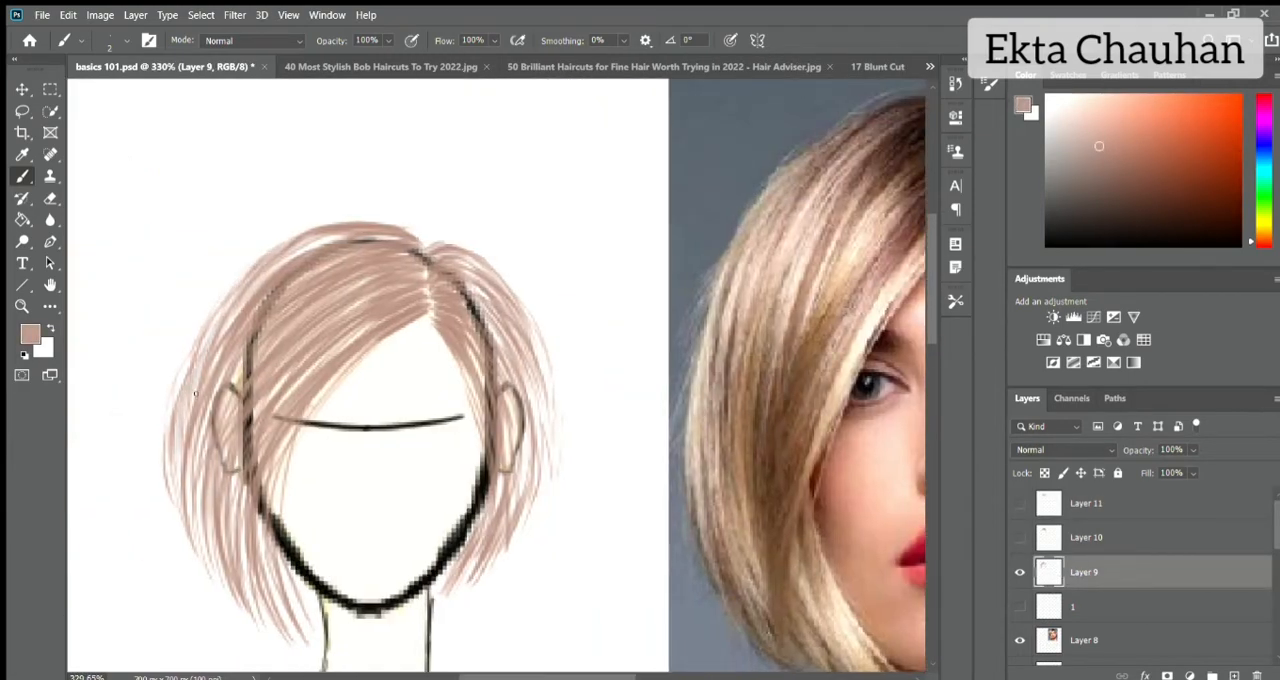
Lower the brush opacity to 47% and fill the gaps between strands on the left side of Layer 9.
{"action": "left_click", "coordinate": [388, 40]}
{"action": "left_click", "coordinate": [361, 62]}
{"action": "mouse_move", "coordinate": [336, 236]}
{"action": "left_mouse_down"}
{"action": "mouse_move", "coordinate": [186, 406]}
{"action": "mouse_move", "coordinate": [174, 480]}
{"action": "left_mouse_up"}
{"action": "left_click_drag", "start_coordinate": [190, 398], "coordinate": [210, 552]}
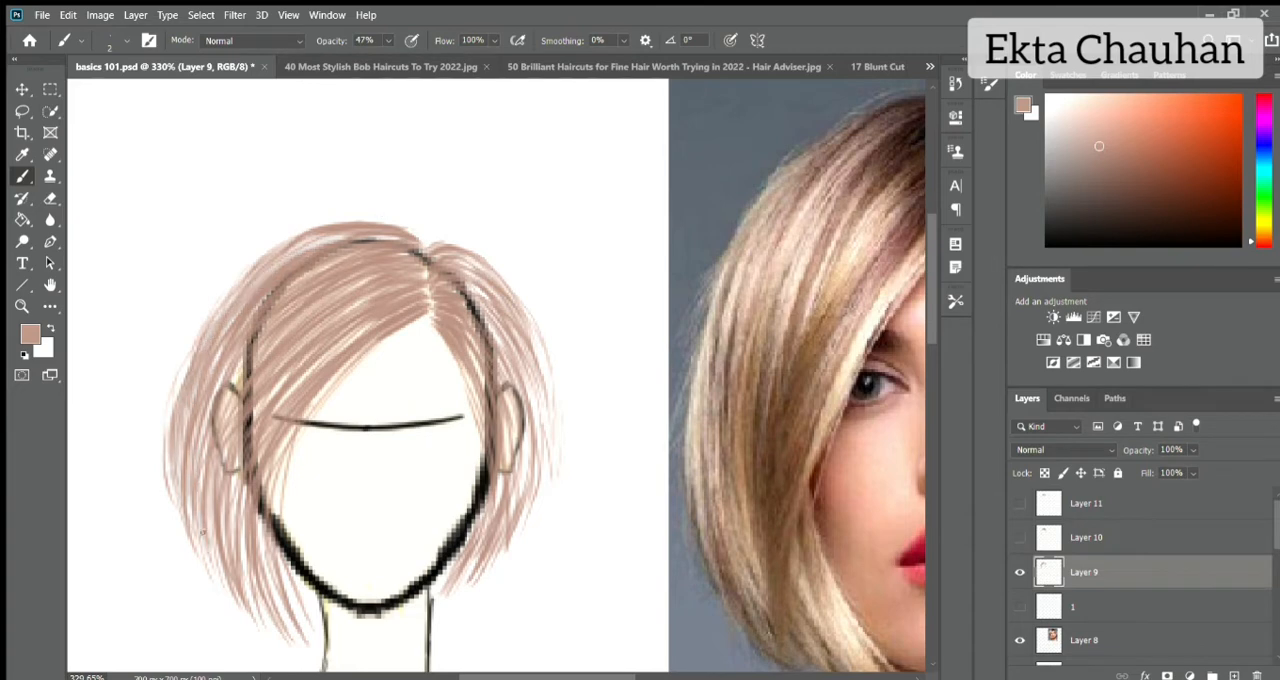
{"action": "left_click_drag", "start_coordinate": [198, 484], "coordinate": [224, 578]}
{"action": "left_click_drag", "start_coordinate": [227, 474], "coordinate": [244, 550]}
{"action": "left_click_drag", "start_coordinate": [238, 454], "coordinate": [224, 518]}
{"action": "left_click_drag", "start_coordinate": [254, 366], "coordinate": [212, 460]}
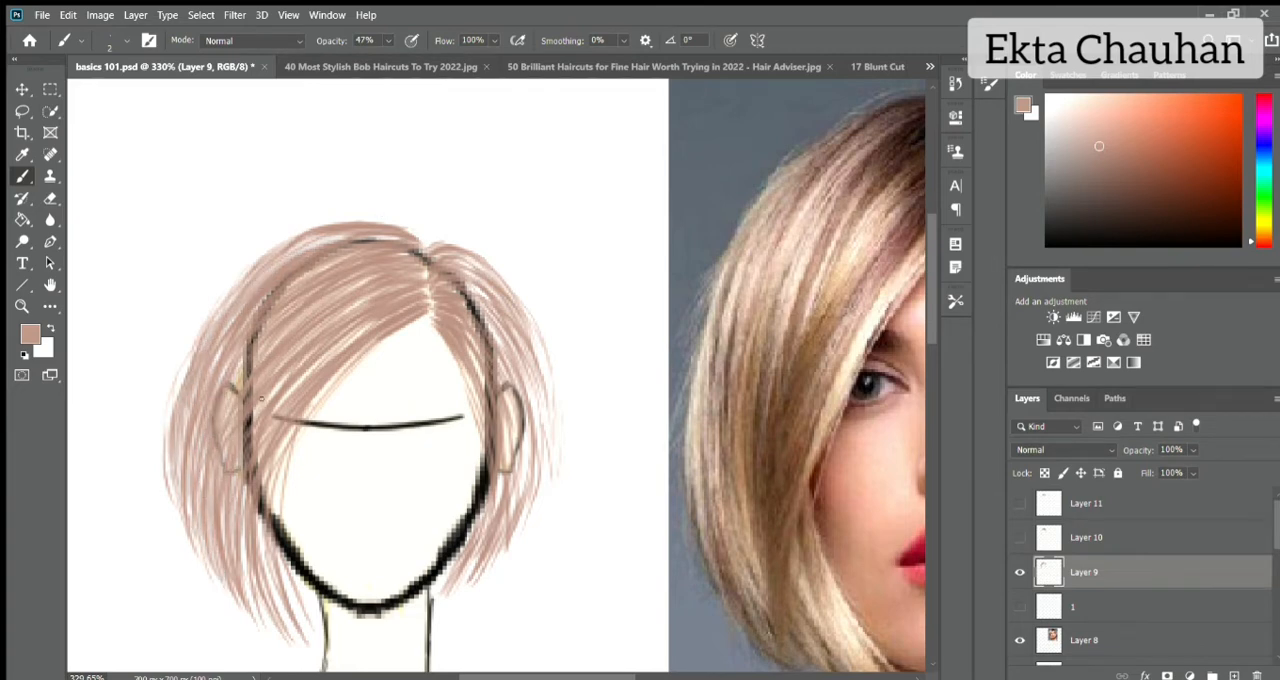
{"action": "left_click_drag", "start_coordinate": [374, 320], "coordinate": [290, 394]}
Set the brush to 39% opacity and size 8, and blend the strands across the swept fringe and upper left hair.
{"action": "left_click", "coordinate": [388, 41]}
{"action": "left_click", "coordinate": [391, 57]}
{"action": "key", "text": "]"}
{"action": "key", "text": "]"}
{"action": "key", "text": "]"}
{"action": "key", "text": "]"}
{"action": "key", "text": "]"}
{"action": "key", "text": "]"}
{"action": "left_click_drag", "start_coordinate": [326, 326], "coordinate": [276, 376]}
{"action": "left_click_drag", "start_coordinate": [372, 278], "coordinate": [258, 360]}
{"action": "left_click_drag", "start_coordinate": [264, 314], "coordinate": [232, 386]}
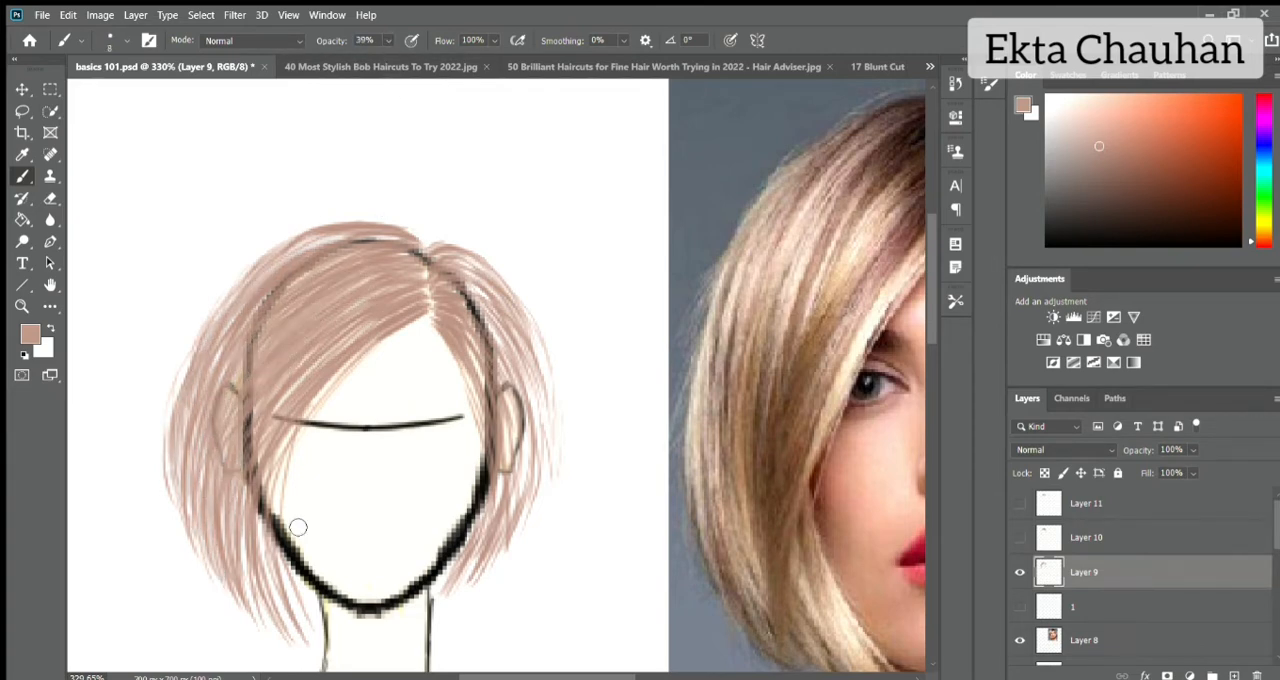
Fill between the strands at the lower left, the outer left edge and the top of the crown on Layer 9.
{"action": "left_click_drag", "start_coordinate": [254, 494], "coordinate": [275, 604]}
{"action": "left_click_drag", "start_coordinate": [246, 506], "coordinate": [281, 608]}
{"action": "left_click_drag", "start_coordinate": [232, 486], "coordinate": [262, 592]}
{"action": "mouse_move", "coordinate": [189, 410]}
{"action": "left_mouse_down"}
{"action": "mouse_move", "coordinate": [206, 518]}
{"action": "mouse_move", "coordinate": [190, 490]}
{"action": "left_mouse_up"}
{"action": "left_click_drag", "start_coordinate": [338, 240], "coordinate": [279, 274]}
Fill between the strands from the parting down the right side of Layer 9, and show Layers 10 and 11 again.
{"action": "mouse_move", "coordinate": [428, 270]}
{"action": "left_mouse_down"}
{"action": "mouse_move", "coordinate": [429, 294]}
{"action": "mouse_move", "coordinate": [490, 310]}
{"action": "left_mouse_up"}
{"action": "mouse_move", "coordinate": [452, 259]}
{"action": "left_mouse_down"}
{"action": "mouse_move", "coordinate": [508, 327]}
{"action": "mouse_move", "coordinate": [358, 240]}
{"action": "left_mouse_up"}
{"action": "mouse_move", "coordinate": [476, 277]}
{"action": "left_mouse_down"}
{"action": "mouse_move", "coordinate": [535, 345]}
{"action": "mouse_move", "coordinate": [541, 381]}
{"action": "left_mouse_up"}
{"action": "left_click_drag", "start_coordinate": [516, 334], "coordinate": [551, 460]}
{"action": "left_click_drag", "start_coordinate": [492, 318], "coordinate": [536, 476]}
{"action": "mouse_move", "coordinate": [508, 376]}
{"action": "left_mouse_down"}
{"action": "mouse_move", "coordinate": [516, 504]}
{"action": "mouse_move", "coordinate": [490, 540]}
{"action": "left_mouse_up"}
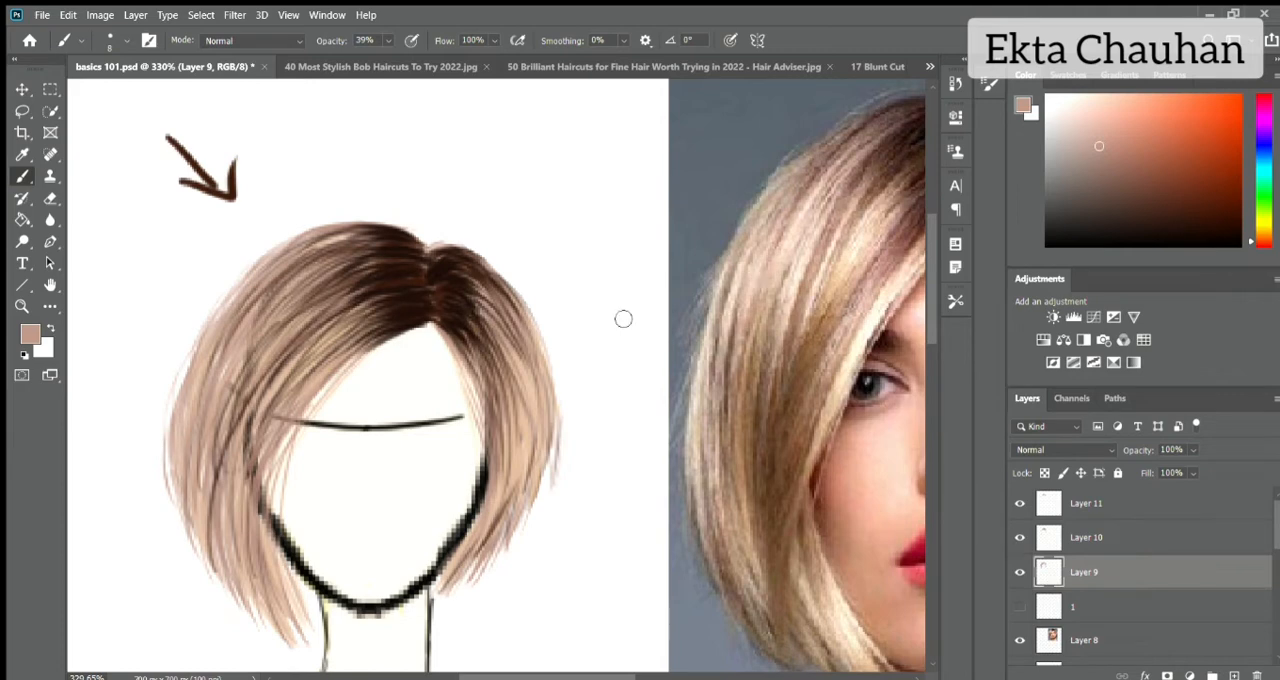
Erase along the strand ends on Layers 10 and 11 at 49% opacity to soften the strokes on both sides of the parting.
{"action": "key", "text": "e"}
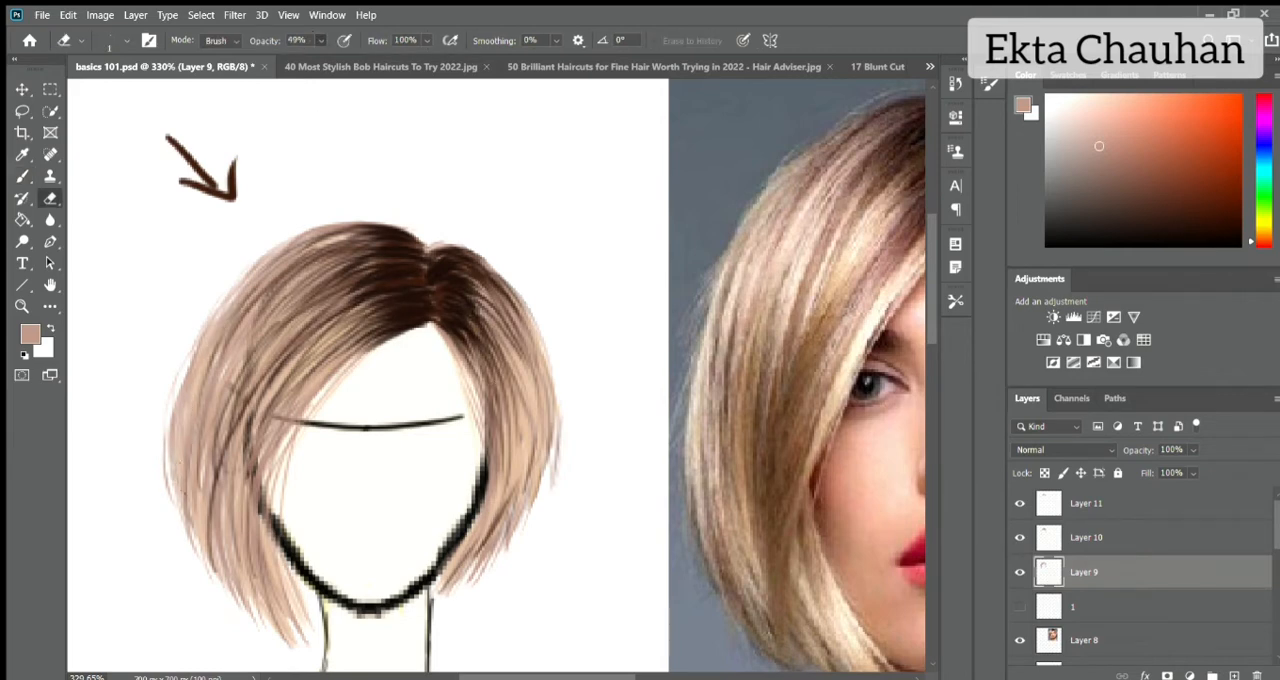
{"action": "left_click", "coordinate": [1075, 538]}
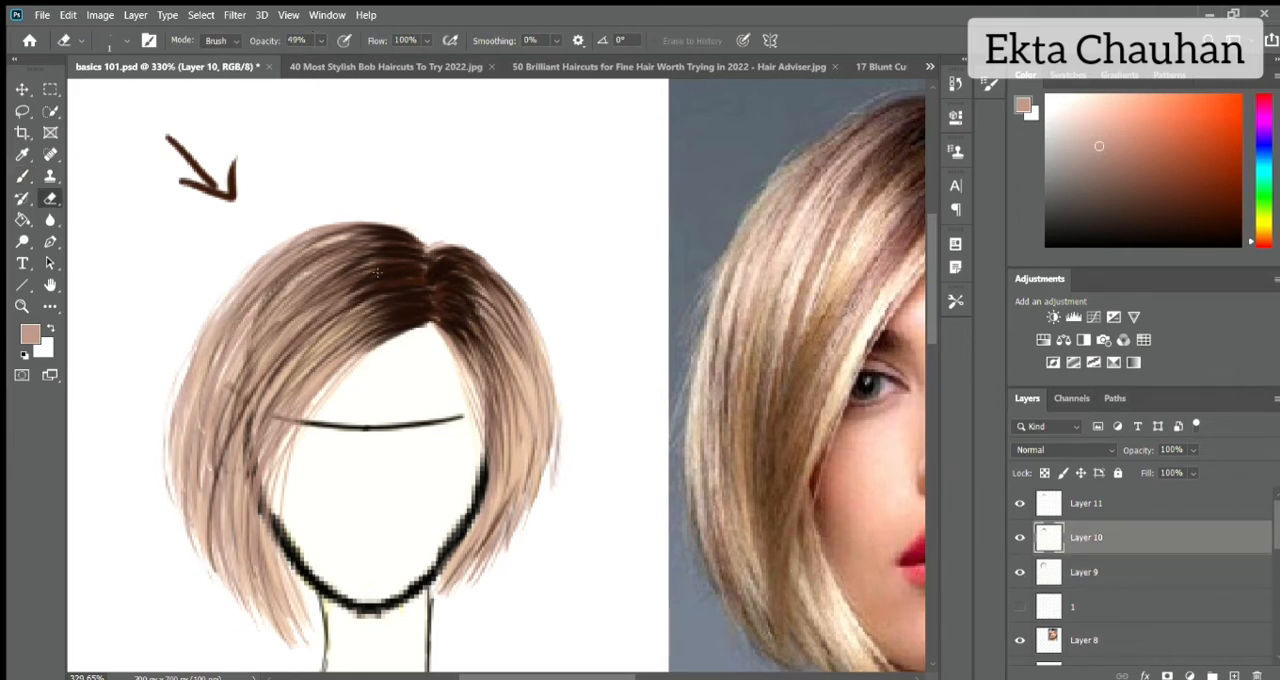
{"action": "left_click_drag", "start_coordinate": [328, 314], "coordinate": [306, 330]}
{"action": "mouse_move", "coordinate": [241, 413]}
{"action": "left_mouse_down"}
{"action": "mouse_move", "coordinate": [206, 558]}
{"action": "mouse_move", "coordinate": [210, 520]}
{"action": "left_mouse_up"}
{"action": "mouse_move", "coordinate": [470, 268]}
{"action": "left_mouse_down"}
{"action": "mouse_move", "coordinate": [512, 322]}
{"action": "mouse_move", "coordinate": [503, 291]}
{"action": "left_mouse_up"}
{"action": "left_click", "coordinate": [1086, 504]}
{"action": "left_click_drag", "start_coordinate": [381, 255], "coordinate": [325, 283]}
{"action": "left_click_drag", "start_coordinate": [402, 274], "coordinate": [325, 309]}
{"action": "left_click_drag", "start_coordinate": [299, 345], "coordinate": [261, 391]}
On a new top layer, brush thin highlights at 78% opacity in a pale blonde sampled from the photo, on both sides of the parting.
{"action": "left_click", "coordinate": [1234, 675]}
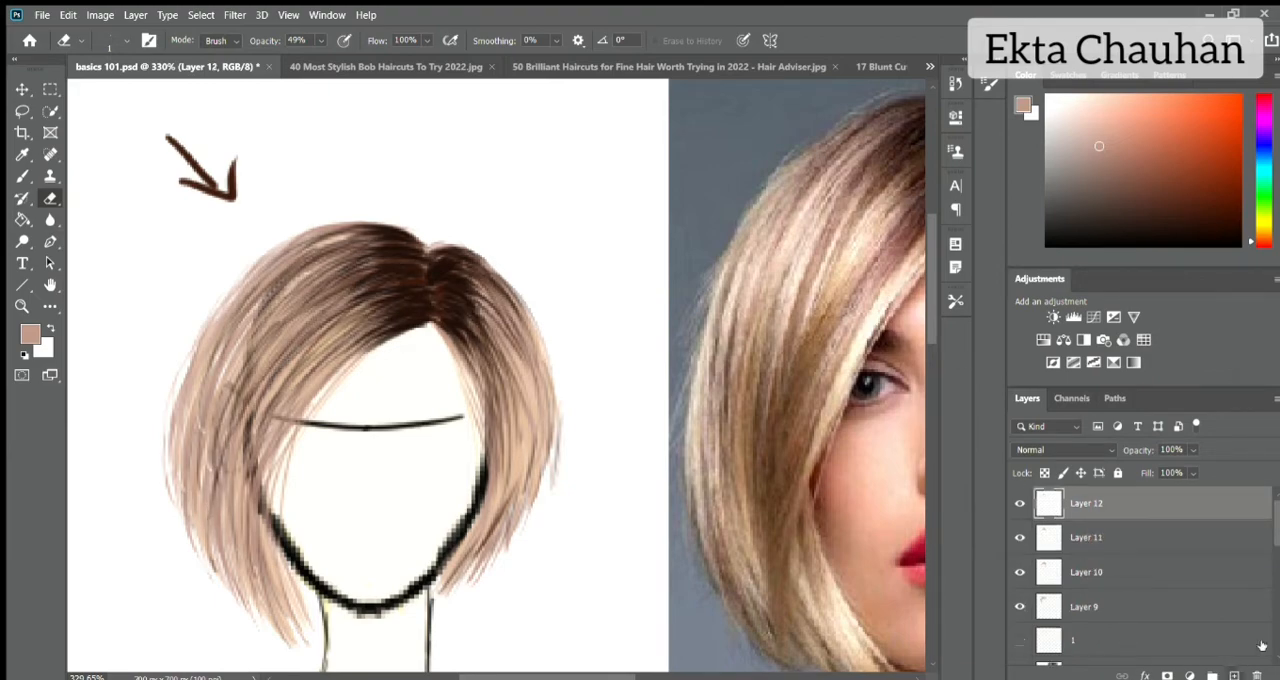
{"action": "key", "text": "b"}
{"action": "scroll", "coordinate": [534, 218], "scroll_direction": "down", "scroll_amount": 3}
{"action": "left_click", "coordinate": [568, 238], "text": "alt"}
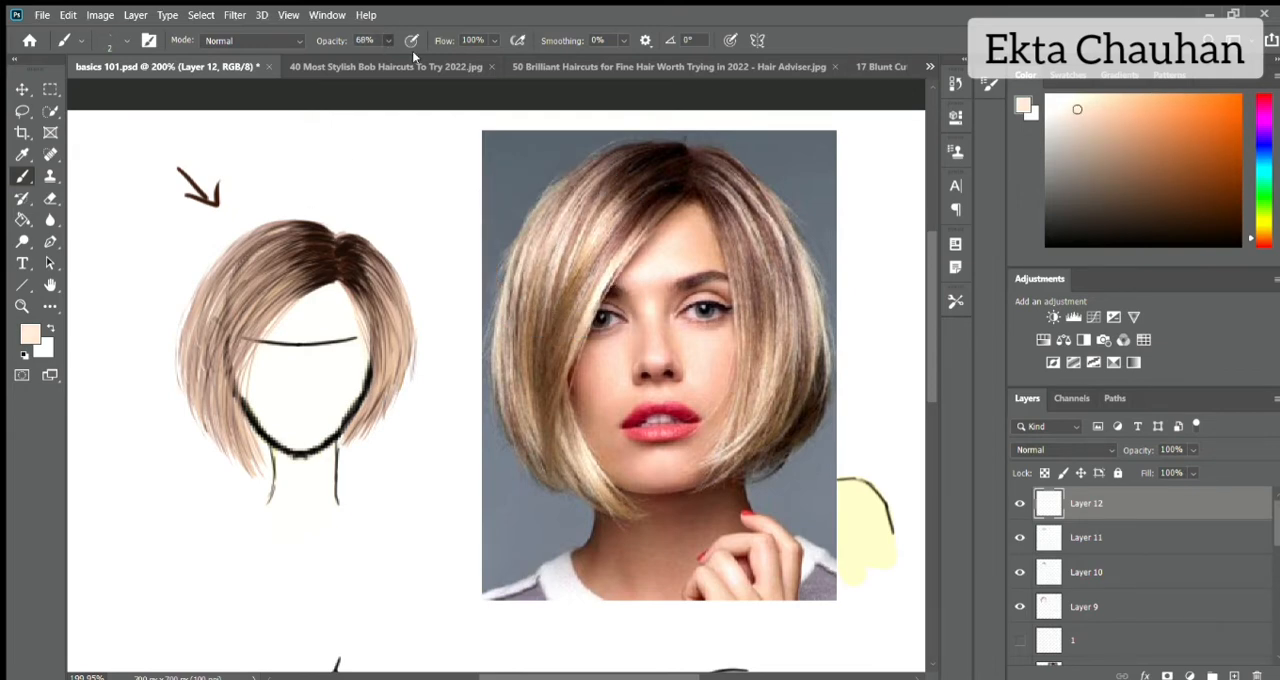
{"action": "key", "text": "7"}
{"action": "key", "text": "8"}
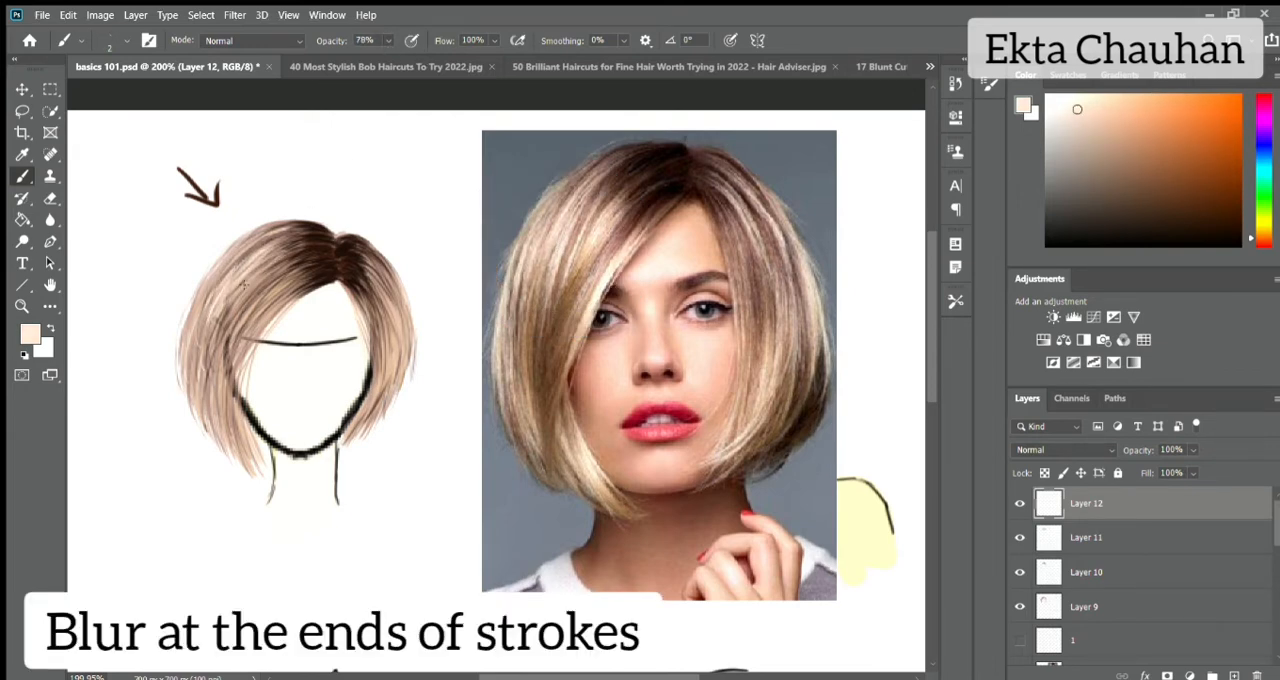
{"action": "mouse_move", "coordinate": [243, 284]}
{"action": "left_mouse_down"}
{"action": "mouse_move", "coordinate": [262, 268]}
{"action": "mouse_move", "coordinate": [232, 322]}
{"action": "mouse_move", "coordinate": [240, 360]}
{"action": "mouse_move", "coordinate": [222, 389]}
{"action": "mouse_move", "coordinate": [226, 418]}
{"action": "left_mouse_up"}
{"action": "left_click_drag", "start_coordinate": [312, 235], "coordinate": [262, 246]}
{"action": "left_click_drag", "start_coordinate": [355, 275], "coordinate": [381, 317]}
{"action": "left_click_drag", "start_coordinate": [356, 242], "coordinate": [379, 277]}
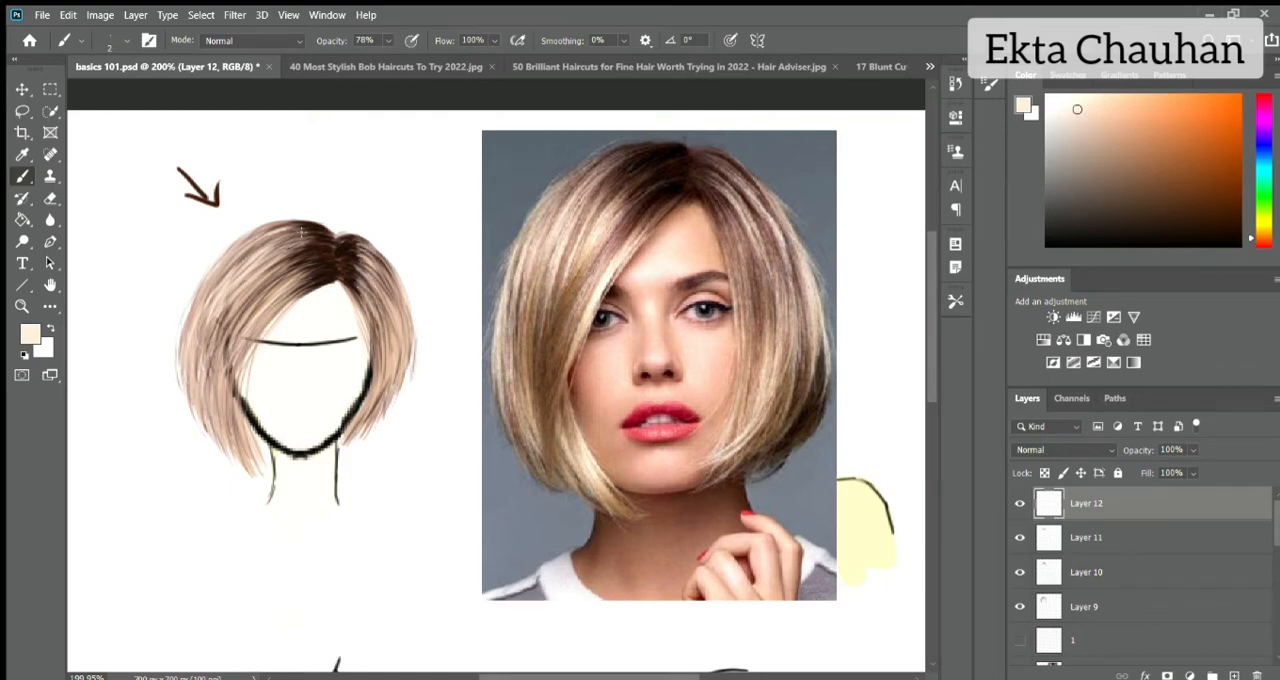
Sample the dark root brown and draw thin strands from the parting across the swept fringe and down the right face edge.
{"action": "scroll", "coordinate": [302, 230], "scroll_direction": "up", "scroll_amount": 2}
{"action": "left_click", "coordinate": [440, 256], "text": "alt"}
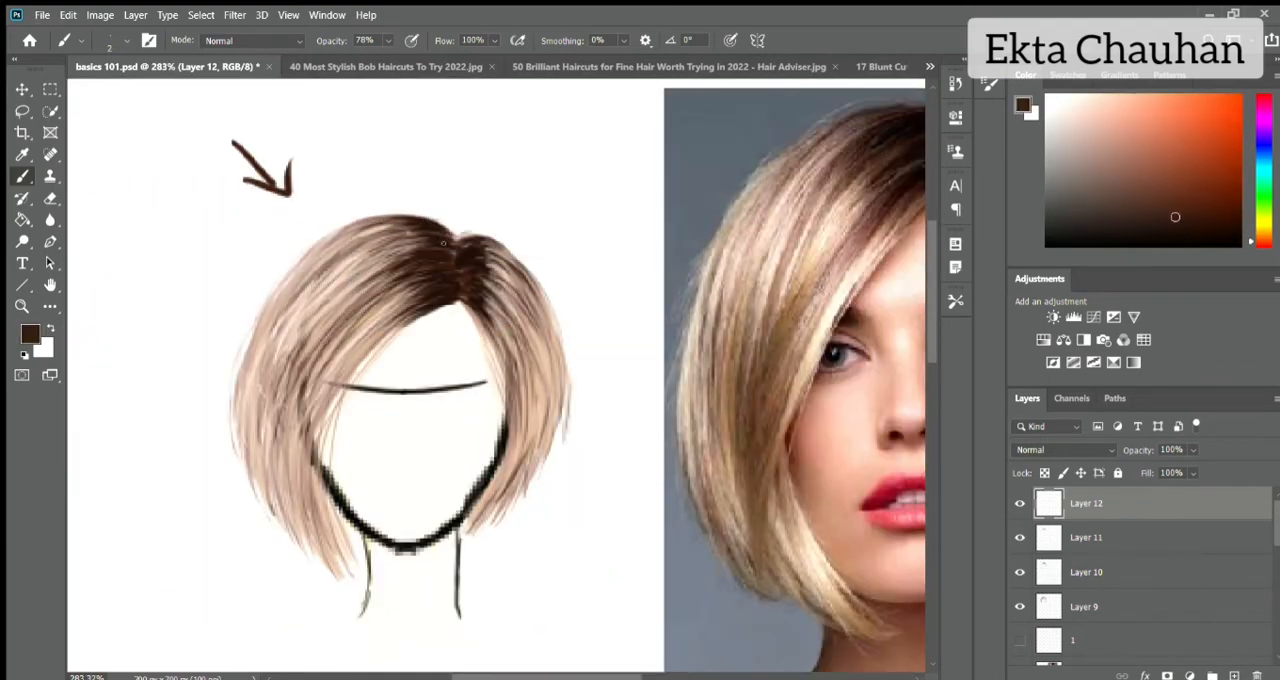
{"action": "left_click_drag", "start_coordinate": [430, 246], "coordinate": [345, 293]}
{"action": "left_click_drag", "start_coordinate": [420, 290], "coordinate": [353, 349]}
{"action": "left_click_drag", "start_coordinate": [435, 311], "coordinate": [362, 376]}
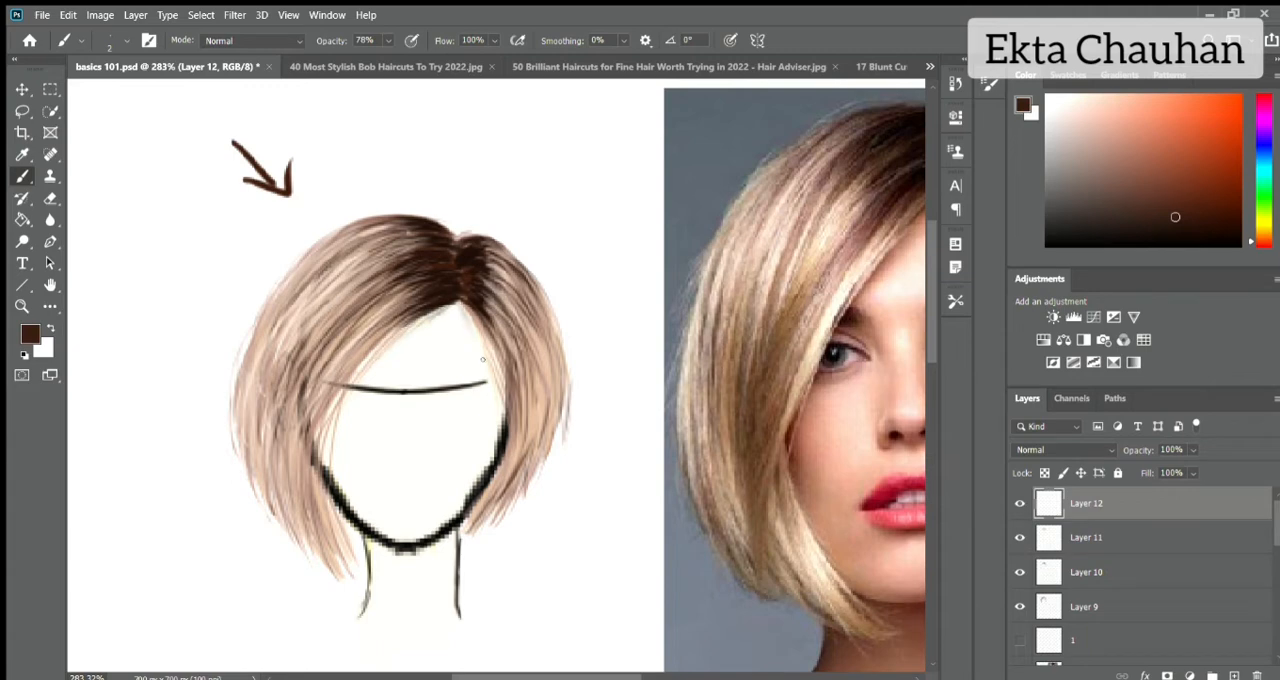
{"action": "left_click_drag", "start_coordinate": [467, 310], "coordinate": [496, 417]}
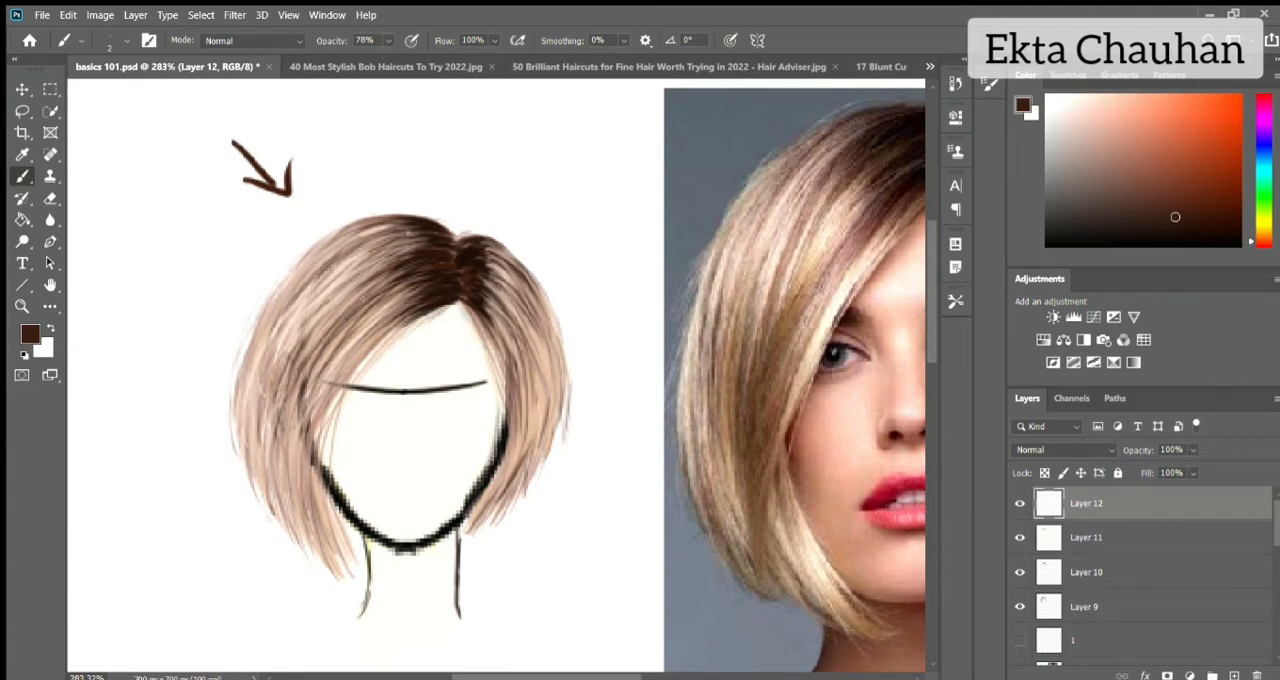
Sample a mid-brown from the hair and add thin strands along the outer left edge and in the fringe on Layer 12.
{"action": "left_click", "coordinate": [306, 453], "text": "alt"}
{"action": "left_click_drag", "start_coordinate": [267, 330], "coordinate": [242, 440]}
{"action": "left_click_drag", "start_coordinate": [268, 302], "coordinate": [238, 370]}
{"action": "left_click_drag", "start_coordinate": [370, 326], "coordinate": [338, 360]}
On Layer 9, paint taupe strands down the left side of the hair and over the sketched face outline.
{"action": "left_click", "coordinate": [1086, 607]}
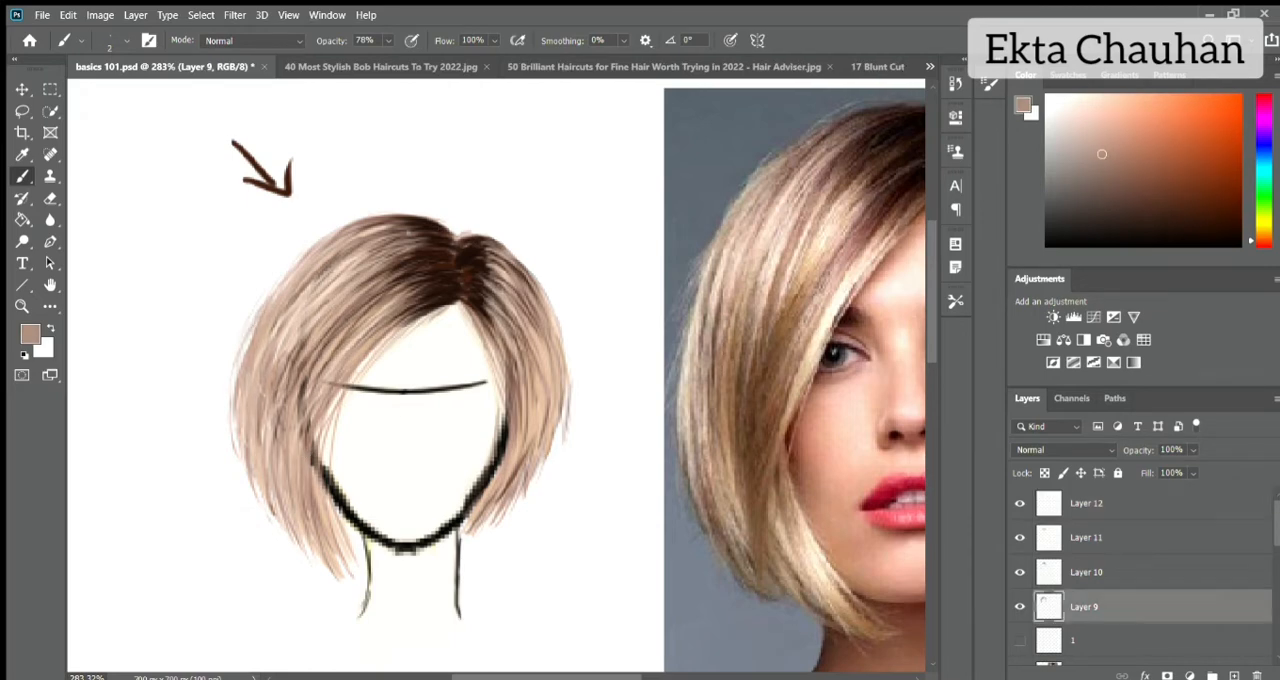
{"action": "left_click_drag", "start_coordinate": [291, 305], "coordinate": [263, 428]}
{"action": "mouse_move", "coordinate": [293, 361]}
{"action": "left_mouse_down"}
{"action": "mouse_move", "coordinate": [277, 451]}
{"action": "mouse_move", "coordinate": [301, 433]}
{"action": "left_mouse_up"}
{"action": "left_click_drag", "start_coordinate": [320, 393], "coordinate": [314, 475]}
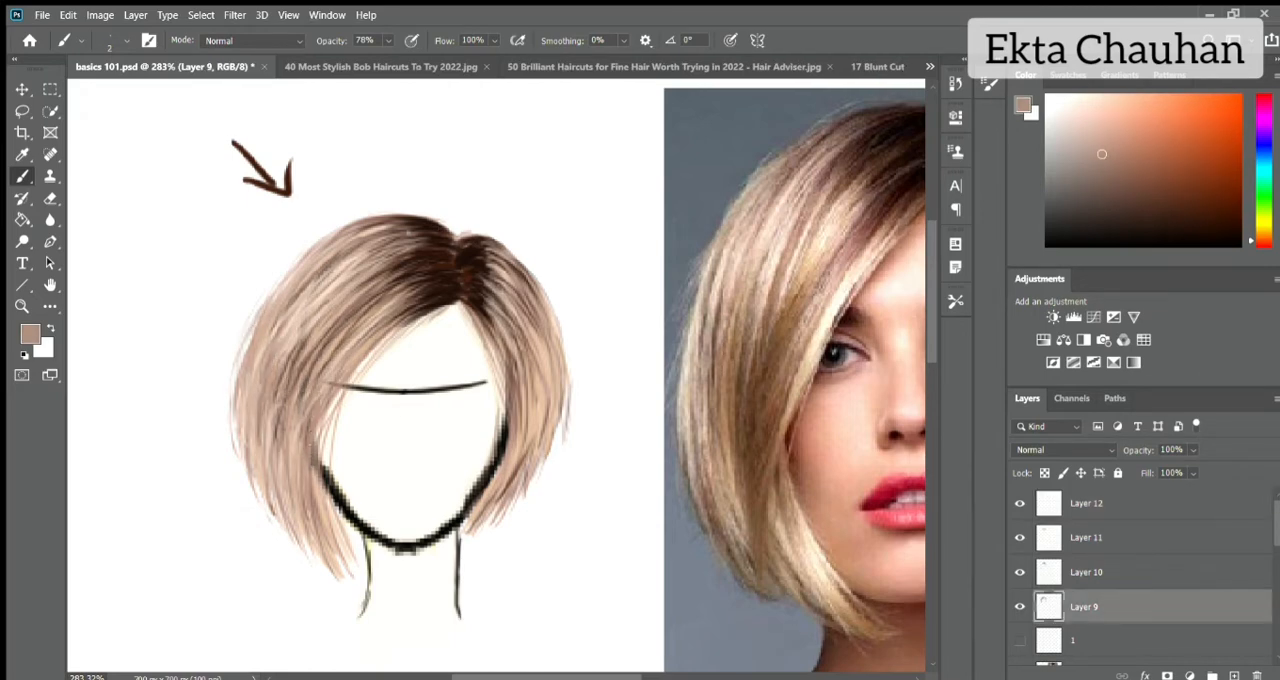
On Layer 12, sample a warm brown from the photo and draw long strands from the crown and fringe down the left side.
{"action": "left_click", "coordinate": [1098, 506]}
{"action": "left_click", "coordinate": [762, 455], "text": "alt"}
{"action": "left_click_drag", "start_coordinate": [300, 404], "coordinate": [332, 515]}
{"action": "mouse_move", "coordinate": [398, 328]}
{"action": "left_mouse_down"}
{"action": "mouse_move", "coordinate": [310, 530]}
{"action": "mouse_move", "coordinate": [293, 500]}
{"action": "left_mouse_up"}
{"action": "left_click_drag", "start_coordinate": [403, 305], "coordinate": [280, 494]}
{"action": "left_click_drag", "start_coordinate": [360, 262], "coordinate": [266, 479]}
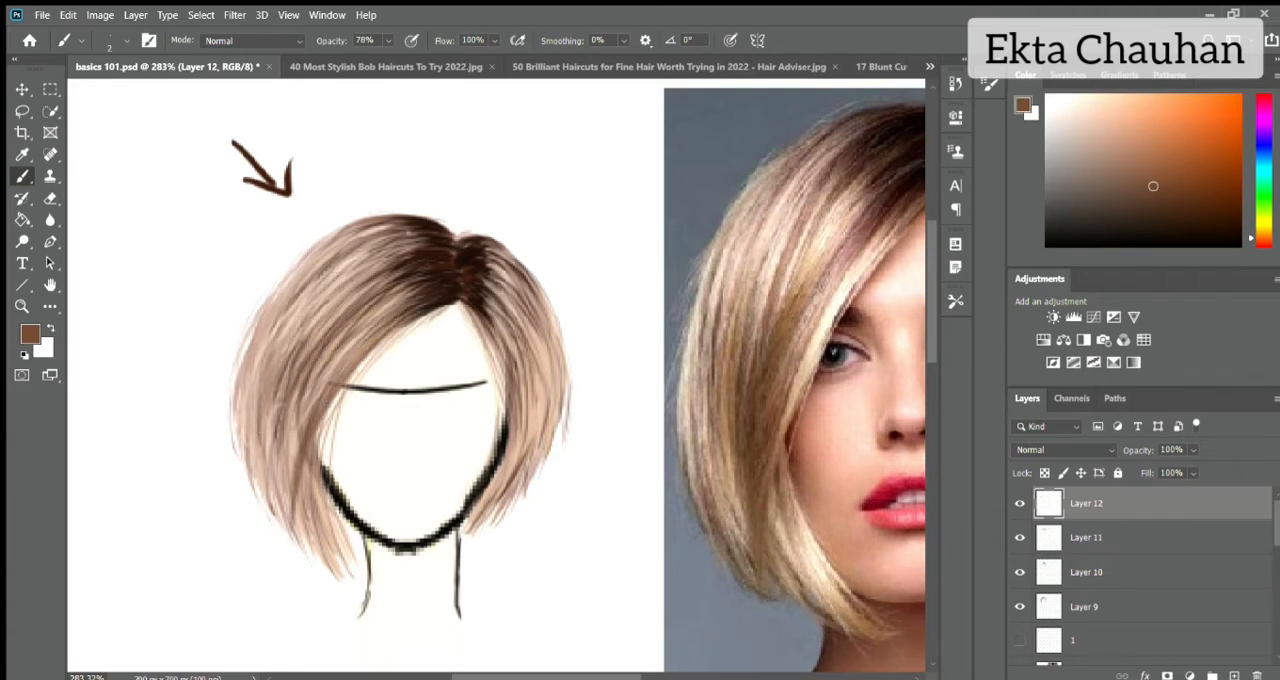
{"action": "left_click_drag", "start_coordinate": [310, 294], "coordinate": [267, 408]}
{"action": "mouse_move", "coordinate": [284, 272]}
{"action": "left_mouse_down"}
{"action": "mouse_move", "coordinate": [241, 446]}
{"action": "mouse_move", "coordinate": [262, 482]}
{"action": "left_mouse_up"}
Draw warm brown strands down the right side of the bob, from the parting to the ends and along the face edge.
{"action": "left_click_drag", "start_coordinate": [536, 288], "coordinate": [530, 425]}
{"action": "left_click_drag", "start_coordinate": [555, 332], "coordinate": [540, 444]}
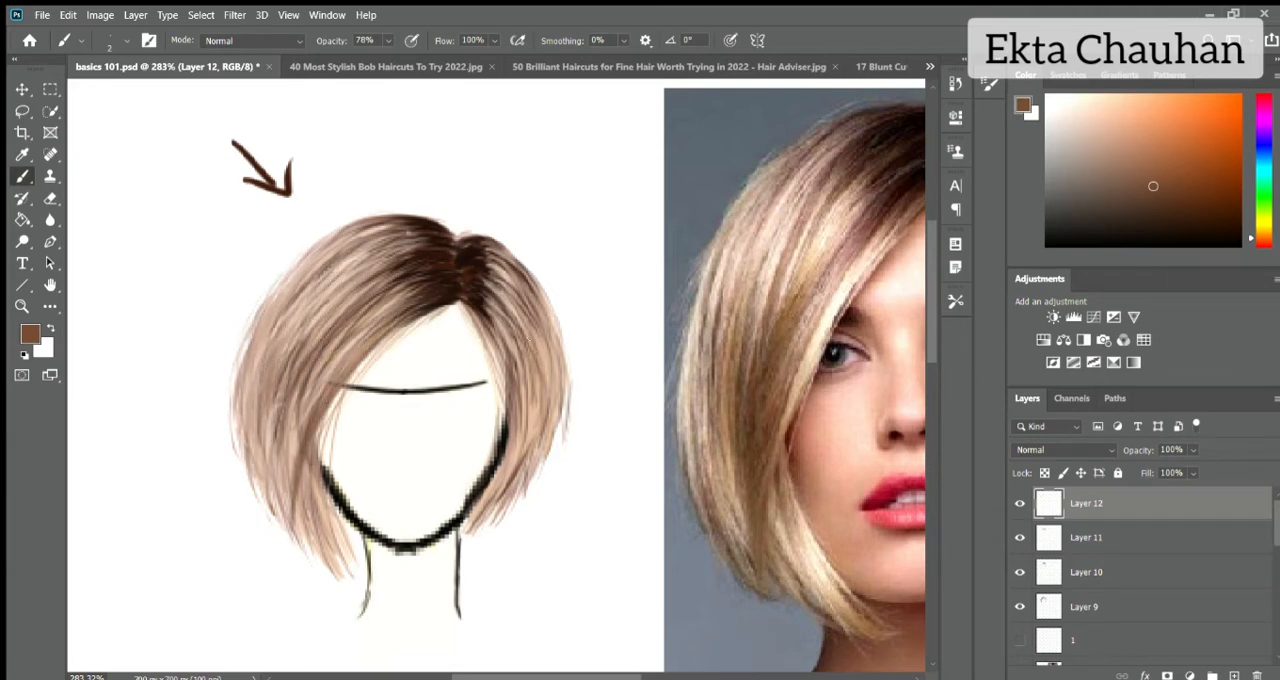
{"action": "left_click_drag", "start_coordinate": [528, 390], "coordinate": [520, 462]}
{"action": "mouse_move", "coordinate": [505, 350]}
{"action": "left_mouse_down"}
{"action": "mouse_move", "coordinate": [485, 500]}
{"action": "mouse_move", "coordinate": [515, 475]}
{"action": "mouse_move", "coordinate": [510, 484]}
{"action": "left_mouse_up"}
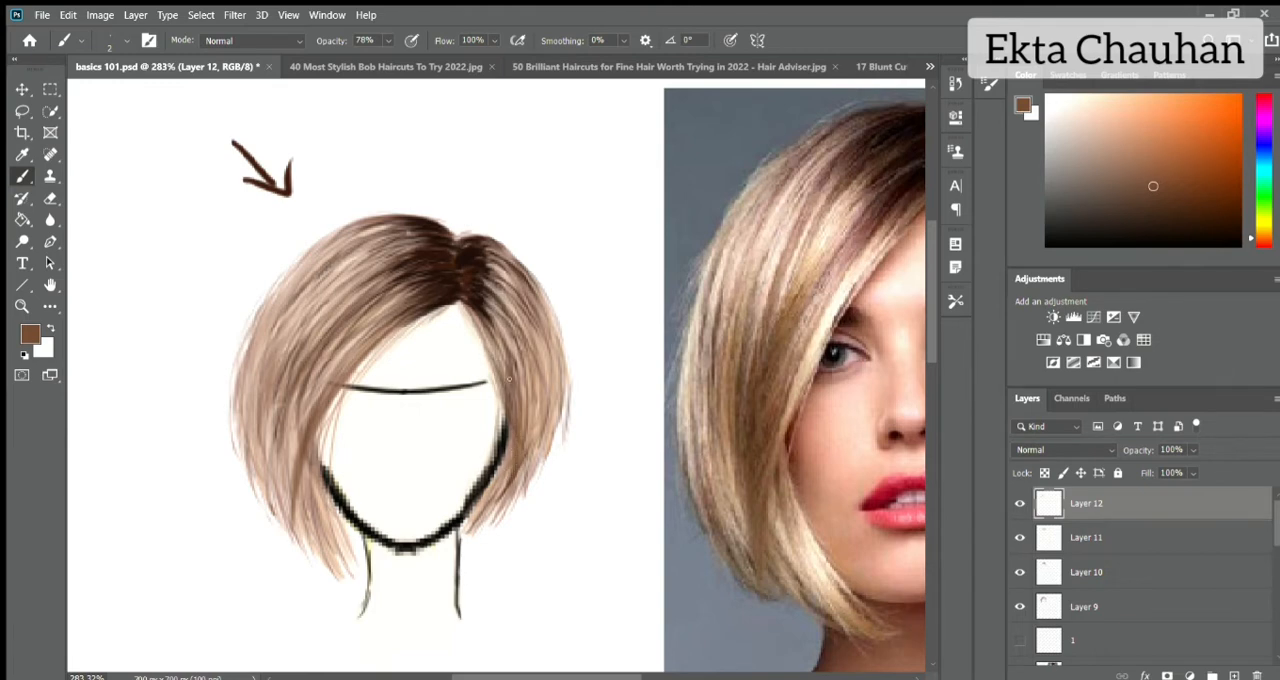
{"action": "mouse_move", "coordinate": [479, 330]}
{"action": "left_mouse_down"}
{"action": "mouse_move", "coordinate": [500, 508]}
{"action": "mouse_move", "coordinate": [504, 377]}
{"action": "left_mouse_up"}
{"action": "left_click_drag", "start_coordinate": [506, 246], "coordinate": [565, 436]}
Sample a light peach from the photo and add highlight strands on the upper left, the lower left ends and beside the parting.
{"action": "left_click", "coordinate": [804, 324], "text": "alt"}
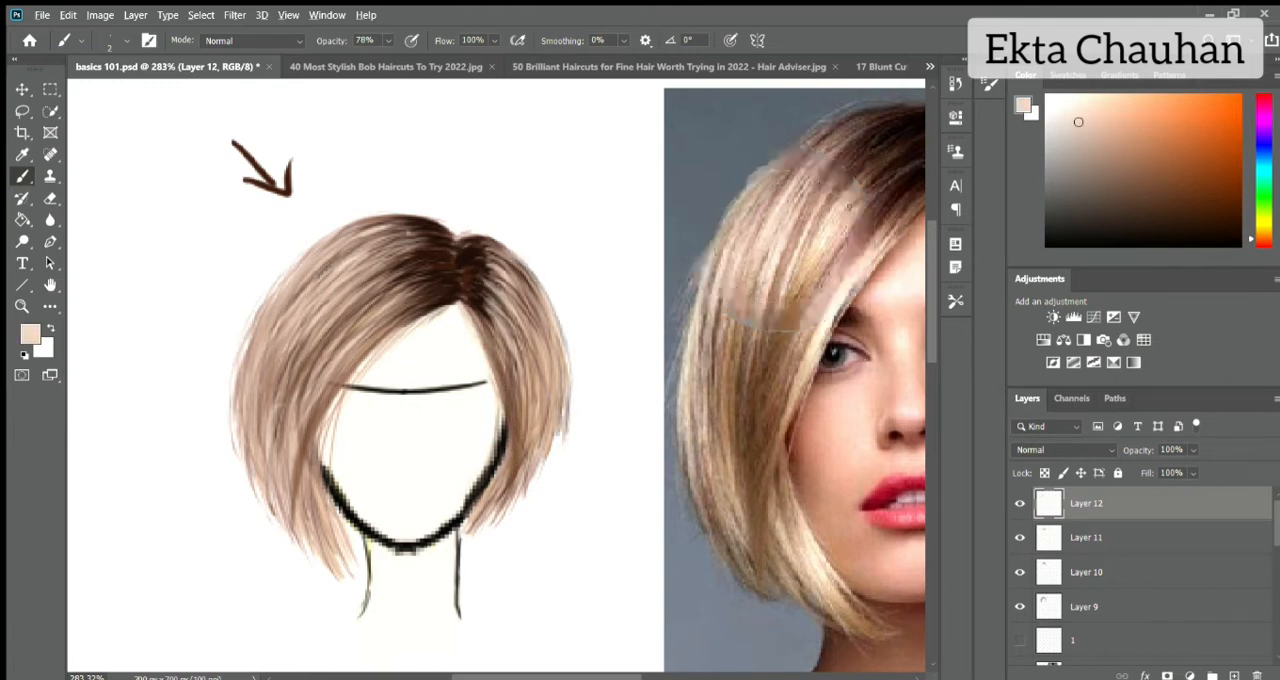
{"action": "left_click", "coordinate": [800, 322], "text": "alt"}
{"action": "left_click_drag", "start_coordinate": [346, 238], "coordinate": [296, 280]}
{"action": "mouse_move", "coordinate": [362, 246]}
{"action": "left_mouse_down"}
{"action": "mouse_move", "coordinate": [294, 308]}
{"action": "mouse_move", "coordinate": [302, 319]}
{"action": "left_mouse_up"}
{"action": "left_click_drag", "start_coordinate": [377, 271], "coordinate": [304, 342]}
{"action": "left_click_drag", "start_coordinate": [386, 274], "coordinate": [306, 346]}
{"action": "left_click_drag", "start_coordinate": [309, 476], "coordinate": [332, 540]}
{"action": "mouse_move", "coordinate": [250, 382]}
{"action": "left_mouse_down"}
{"action": "mouse_move", "coordinate": [255, 446]}
{"action": "mouse_move", "coordinate": [268, 450]}
{"action": "left_mouse_up"}
{"action": "mouse_move", "coordinate": [474, 276]}
{"action": "left_mouse_down"}
{"action": "mouse_move", "coordinate": [490, 297]}
{"action": "mouse_move", "coordinate": [496, 286]}
{"action": "left_mouse_up"}
Sample the dark root brown and extend fine root strands over the crown and to the right of the parting.
{"action": "left_click", "coordinate": [433, 244], "text": "alt"}
{"action": "left_click_drag", "start_coordinate": [402, 218], "coordinate": [352, 231]}
{"action": "left_click_drag", "start_coordinate": [396, 226], "coordinate": [338, 246]}
{"action": "left_click_drag", "start_coordinate": [400, 240], "coordinate": [306, 310]}
{"action": "left_click_drag", "start_coordinate": [489, 266], "coordinate": [511, 286]}
{"action": "left_click_drag", "start_coordinate": [487, 284], "coordinate": [516, 332]}
{"action": "left_click_drag", "start_coordinate": [486, 308], "coordinate": [502, 338]}
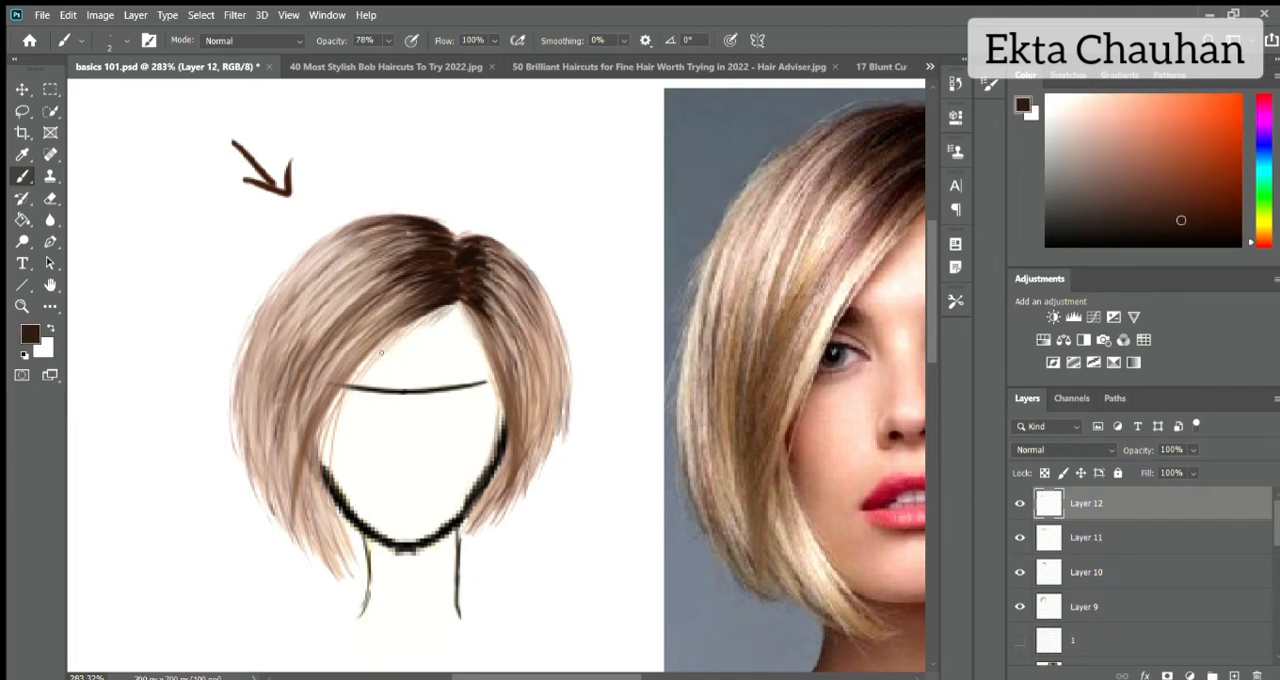
Draw fine dark brown strands along the outer left edge and down into the lower left ends of the bob.
{"action": "left_click_drag", "start_coordinate": [244, 338], "coordinate": [226, 382]}
{"action": "mouse_move", "coordinate": [252, 315]}
{"action": "left_mouse_down"}
{"action": "mouse_move", "coordinate": [226, 376]}
{"action": "mouse_move", "coordinate": [235, 450]}
{"action": "left_mouse_up"}
{"action": "left_click_drag", "start_coordinate": [234, 444], "coordinate": [272, 524]}
{"action": "left_click_drag", "start_coordinate": [278, 504], "coordinate": [296, 548]}
{"action": "left_click_drag", "start_coordinate": [300, 512], "coordinate": [338, 578]}
{"action": "left_click_drag", "start_coordinate": [314, 482], "coordinate": [334, 550]}
Resample the dark brown at the parting and deepen the strands from the fringe down to the inner left ends.
{"action": "left_click", "coordinate": [453, 258], "text": "alt"}
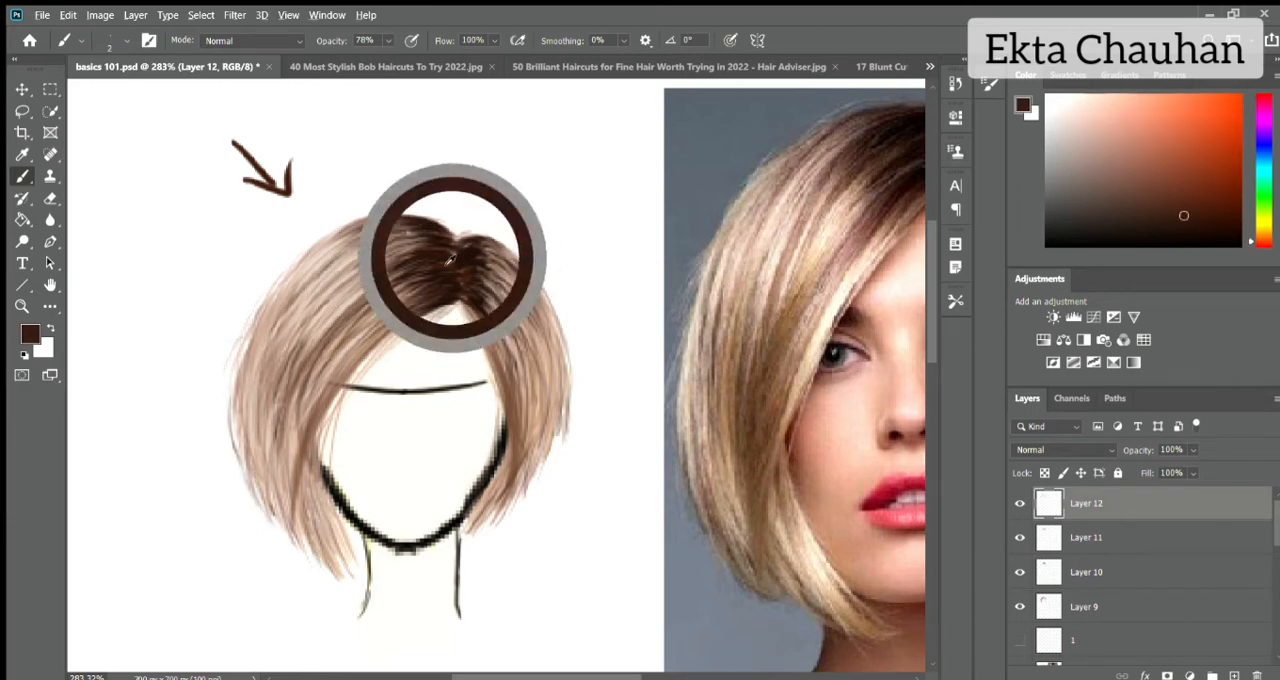
{"action": "mouse_move", "coordinate": [308, 462]}
{"action": "left_mouse_down"}
{"action": "mouse_move", "coordinate": [323, 506]}
{"action": "mouse_move", "coordinate": [313, 536]}
{"action": "mouse_move", "coordinate": [336, 534]}
{"action": "left_mouse_up"}
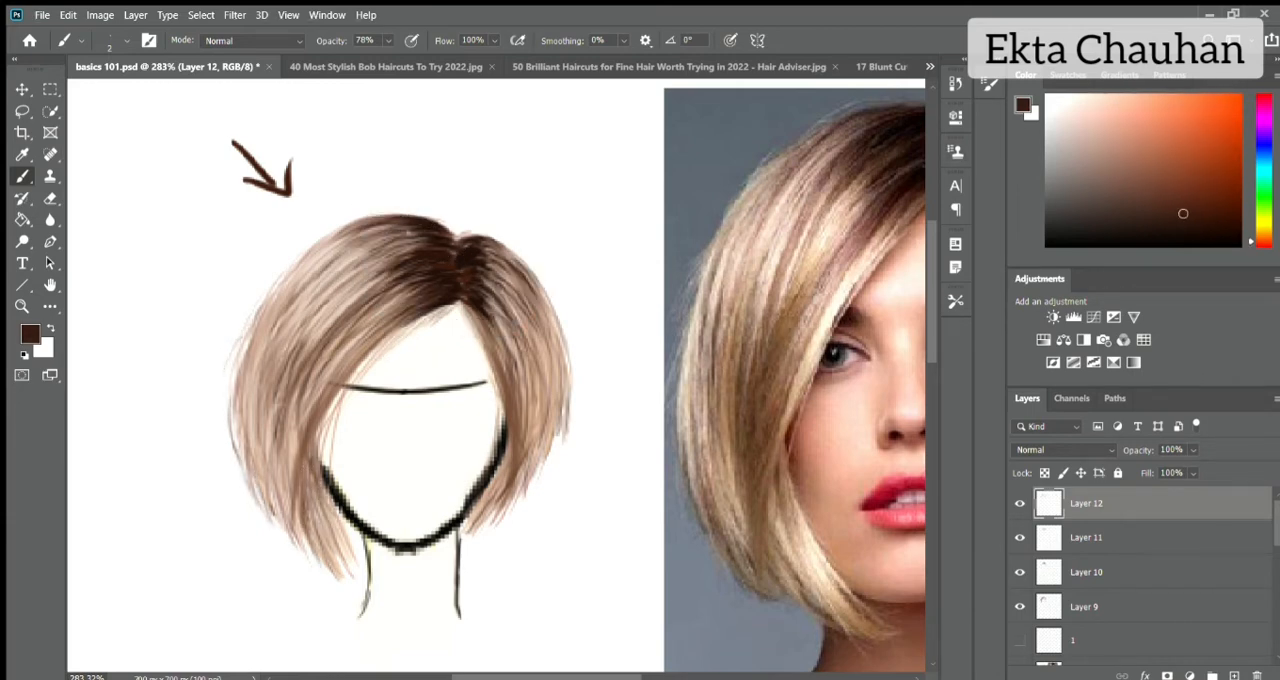
{"action": "left_click_drag", "start_coordinate": [386, 306], "coordinate": [291, 436]}
{"action": "left_click_drag", "start_coordinate": [374, 318], "coordinate": [290, 512]}
Sample a pale pink highlight from the photo and add light strands across the fringe and crown.
{"action": "left_click", "coordinate": [785, 245], "text": "alt"}
{"action": "left_click_drag", "start_coordinate": [405, 273], "coordinate": [317, 365]}
{"action": "left_click_drag", "start_coordinate": [433, 263], "coordinate": [404, 271]}
{"action": "left_click_drag", "start_coordinate": [409, 251], "coordinate": [385, 257]}
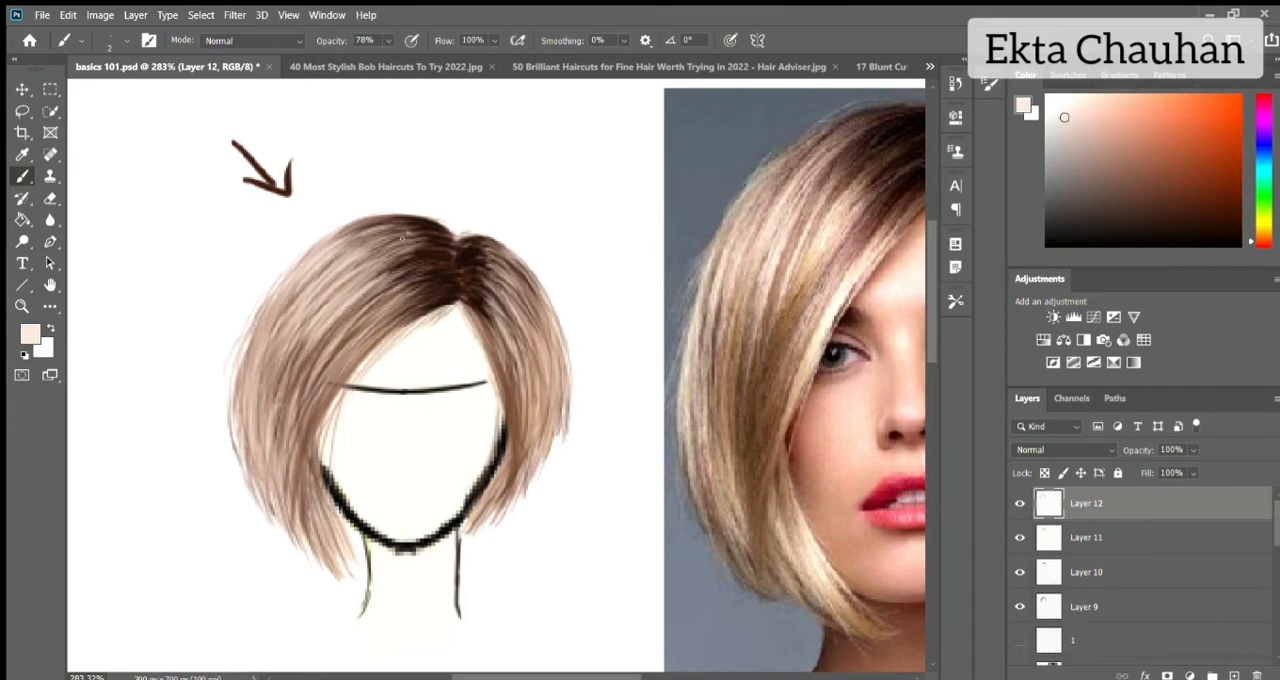
Fill the background layer with black and hide Layer 6 to check the hair against a dark canvas.
{"action": "scroll", "coordinate": [301, 267], "scroll_direction": "down", "scroll_amount": 5}
{"action": "scroll", "coordinate": [301, 267], "scroll_direction": "down", "scroll_amount": 2}
{"action": "left_click_drag", "start_coordinate": [1275, 530], "coordinate": [1275, 604]}
{"action": "left_click", "coordinate": [1150, 631]}
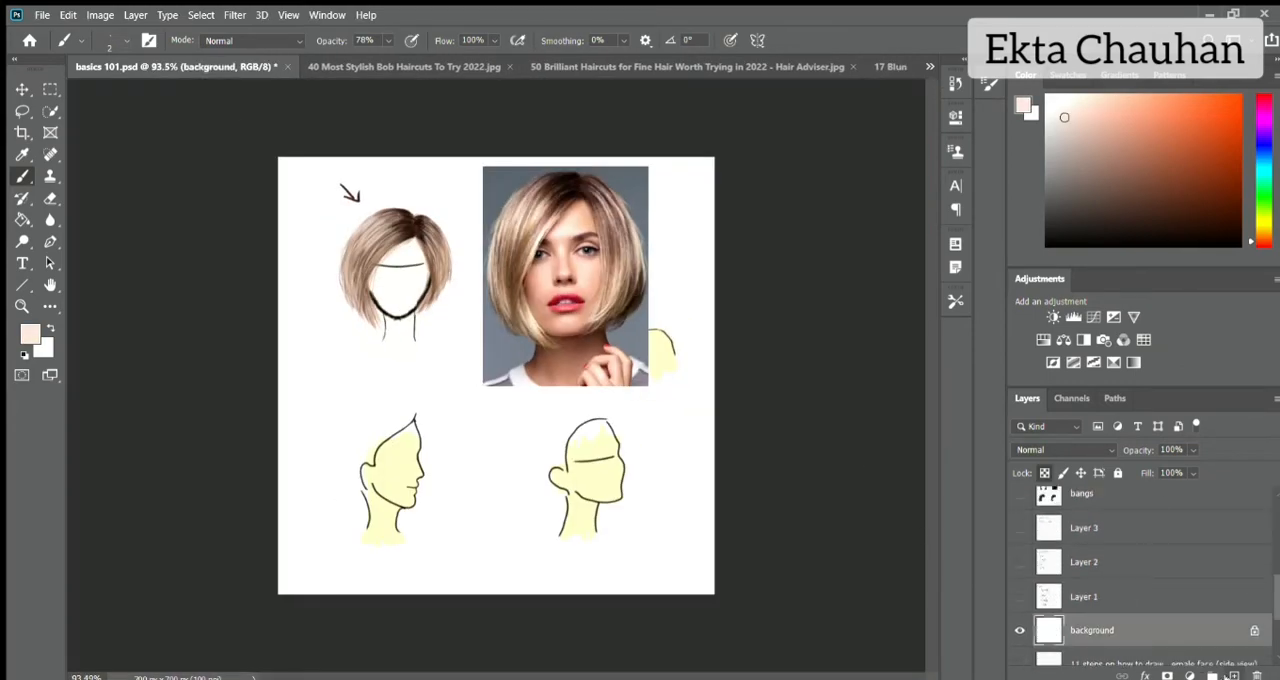
{"action": "left_click", "coordinate": [1240, 245]}
{"action": "key", "text": "alt+BackSpace"}
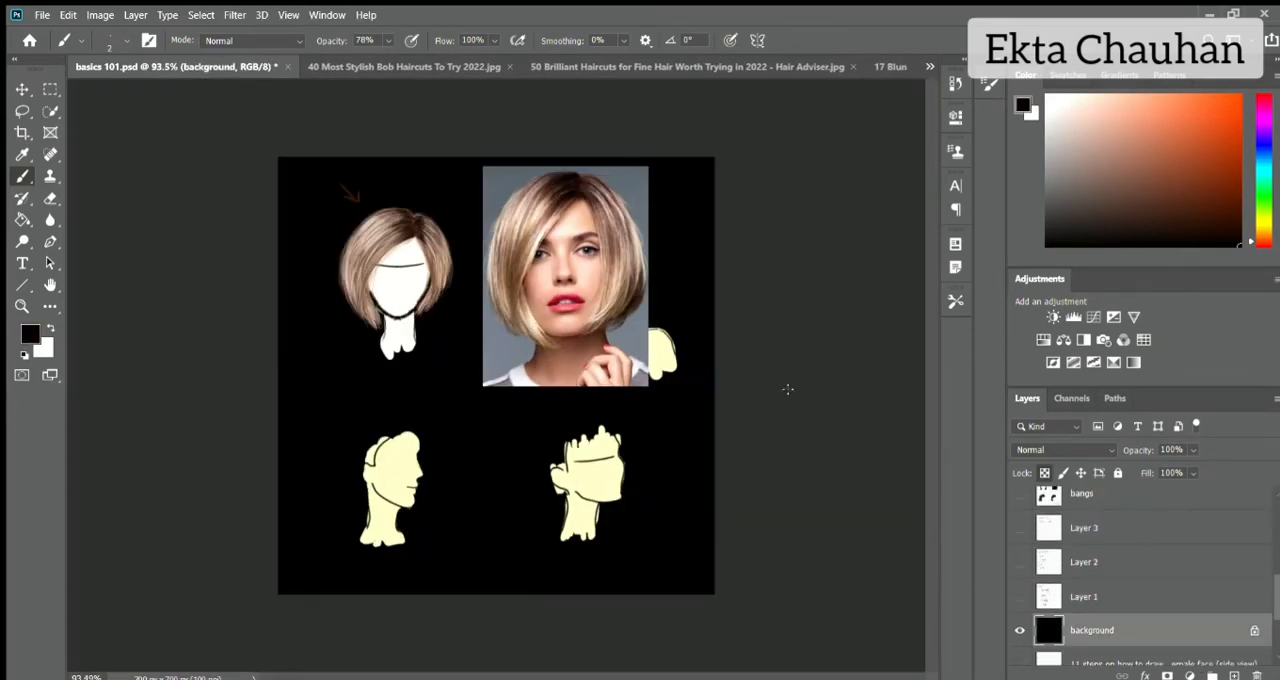
{"action": "scroll", "coordinate": [1100, 560], "scroll_direction": "up", "scroll_amount": 3}
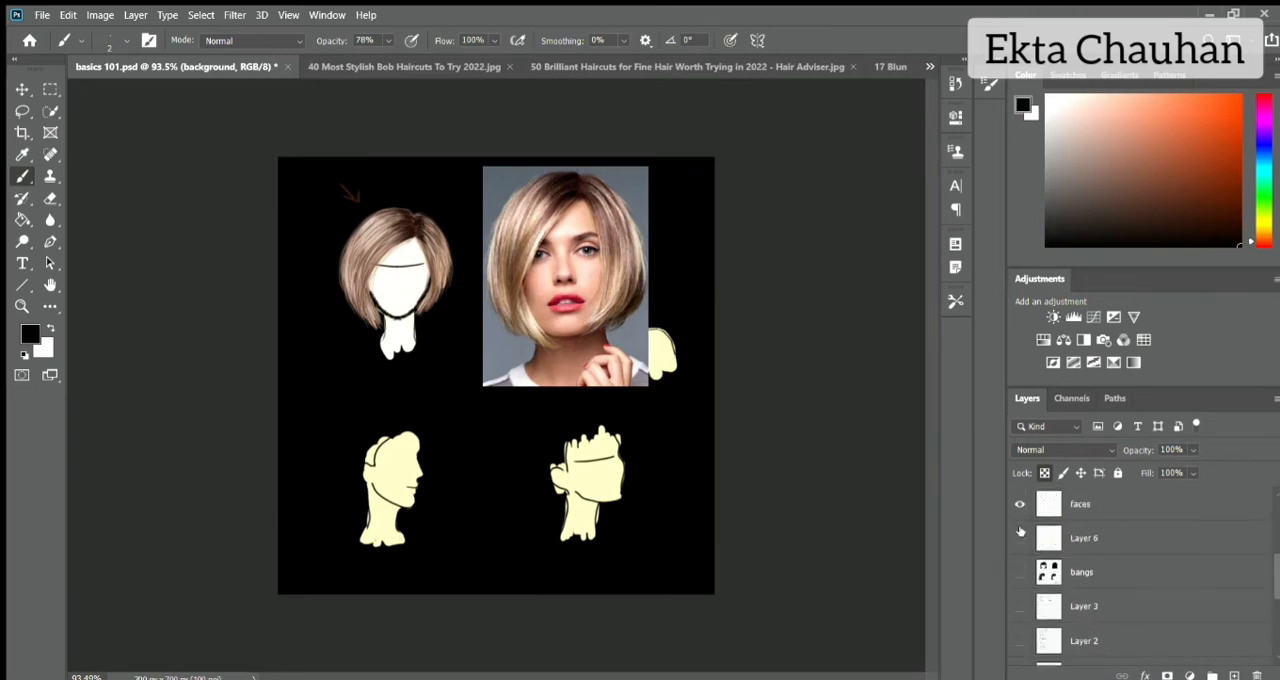
{"action": "left_click", "coordinate": [1020, 538]}
{"action": "scroll", "coordinate": [402, 232], "scroll_direction": "up", "scroll_amount": 5}
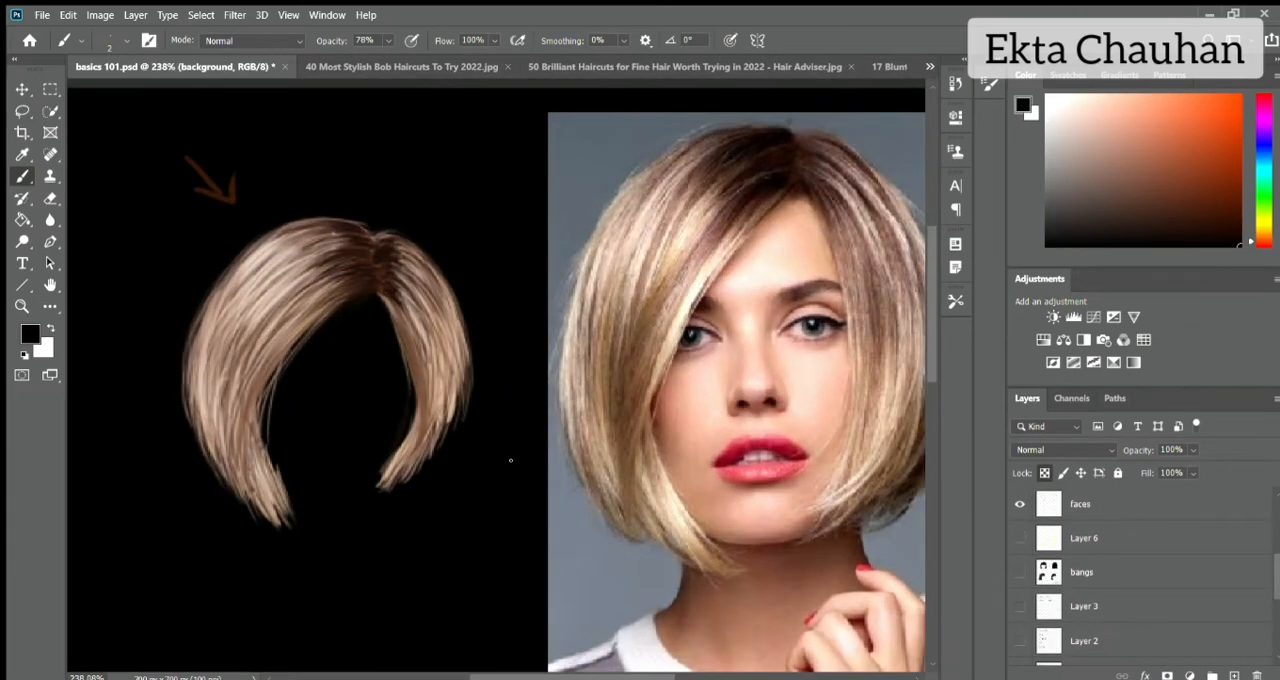
{"action": "scroll", "coordinate": [514, 253], "scroll_direction": "down", "scroll_amount": 5}
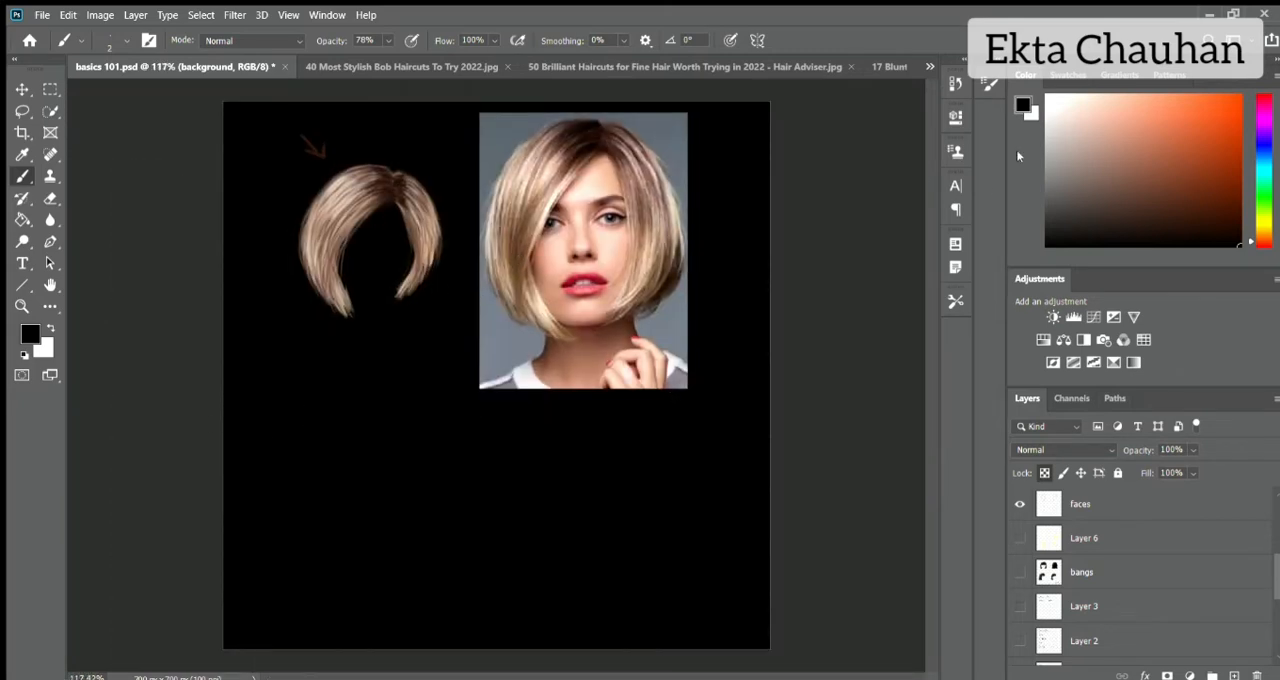
Choose white and draw freehand marks on the canvas below the finished bob.
{"action": "left_click", "coordinate": [1047, 96]}
{"action": "mouse_move", "coordinate": [287, 392]}
{"action": "left_mouse_down"}
{"action": "mouse_move", "coordinate": [280, 428]}
{"action": "mouse_move", "coordinate": [301, 387]}
{"action": "left_mouse_up"}
{"action": "left_click_drag", "start_coordinate": [333, 344], "coordinate": [328, 438]}
{"action": "left_click_drag", "start_coordinate": [345, 380], "coordinate": [341, 412]}
{"action": "left_click_drag", "start_coordinate": [362, 378], "coordinate": [359, 381]}
{"action": "left_click_drag", "start_coordinate": [284, 500], "coordinate": [400, 428]}
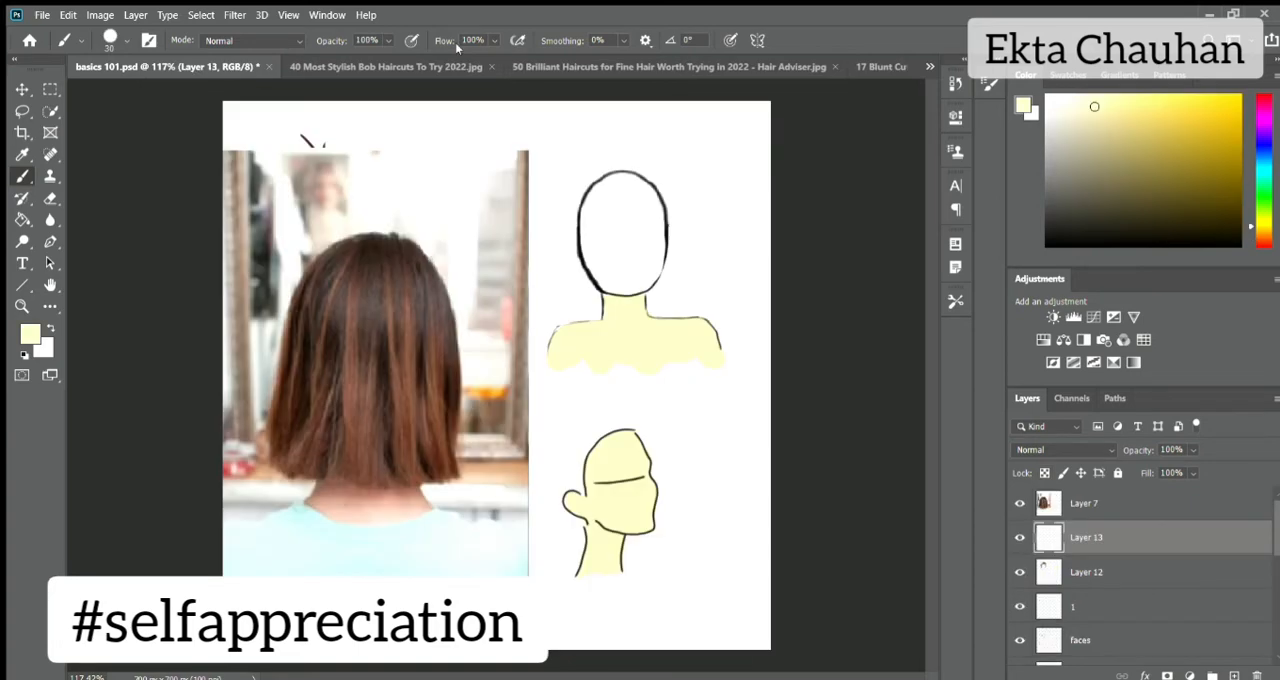
Sample the reddish brown from the hair in the back-view reference photo, with Layer 13 as the active layer.
{"action": "key", "text": "d"}
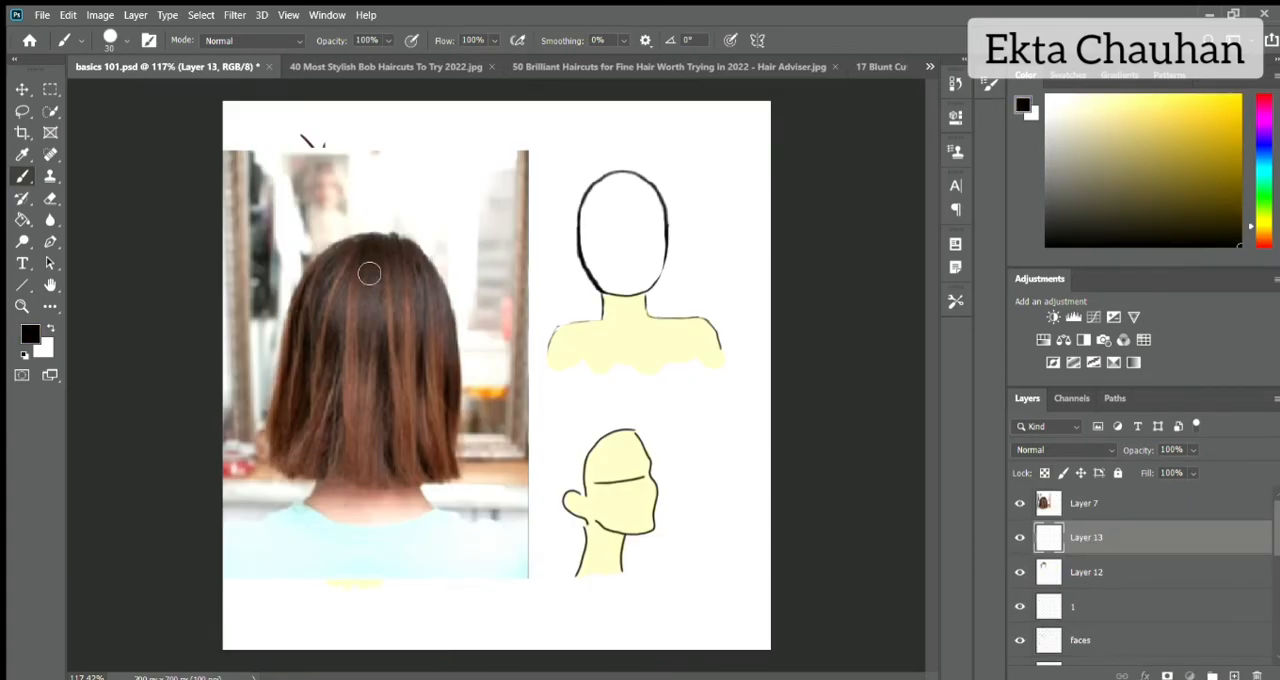
{"action": "left_click", "coordinate": [1020, 503]}
{"action": "left_click", "coordinate": [1020, 503]}
{"action": "left_click", "coordinate": [1020, 503]}
{"action": "left_click", "coordinate": [1020, 503]}
{"action": "left_click", "coordinate": [370, 405], "text": "alt"}
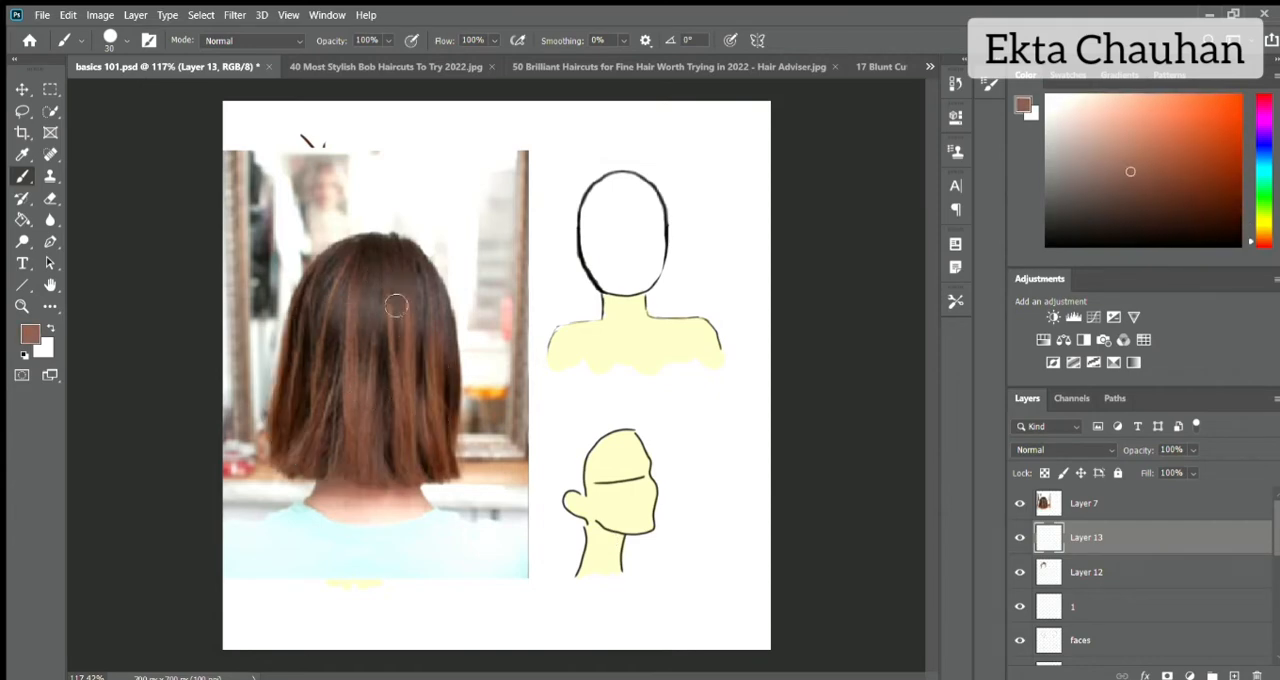
{"action": "key", "text": "alt+bracketright"}
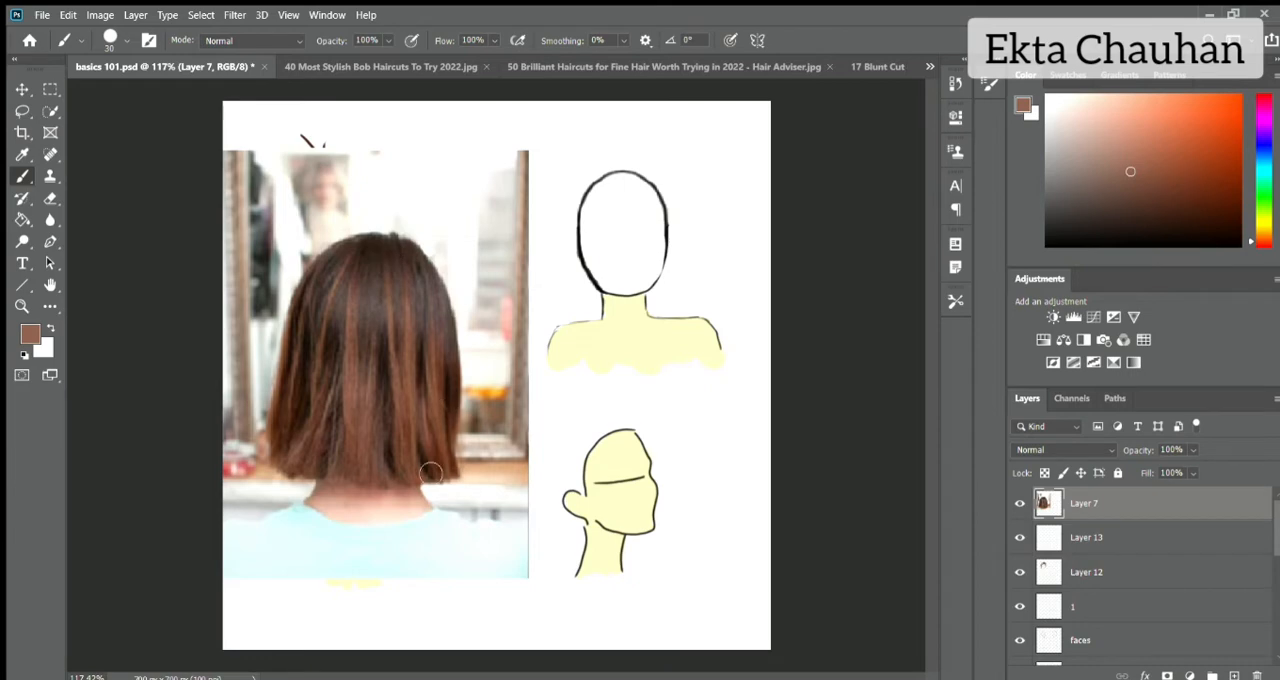
{"action": "key", "text": "alt+bracketleft"}
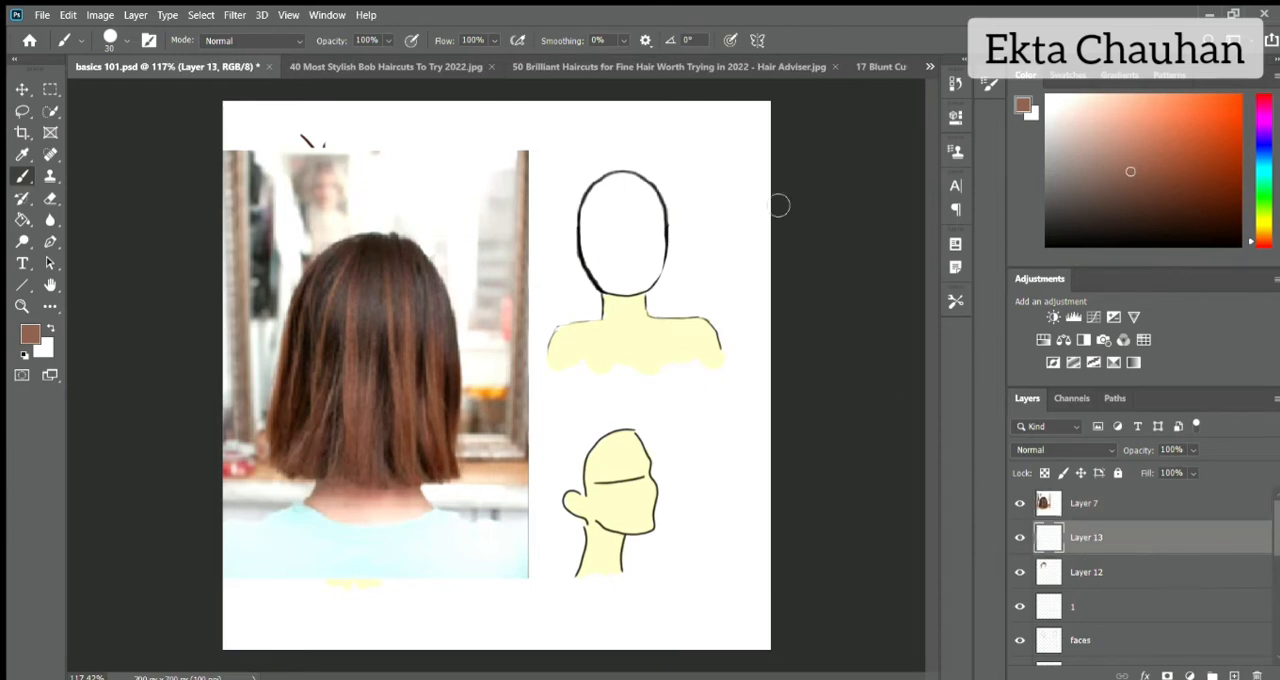
Paint the left edge of a bob on the back-view head in reddish brown, reducing the brush to size 8.
{"action": "mouse_move", "coordinate": [620, 180]}
{"action": "left_mouse_down"}
{"action": "mouse_move", "coordinate": [592, 182]}
{"action": "mouse_move", "coordinate": [574, 250]}
{"action": "left_mouse_up"}
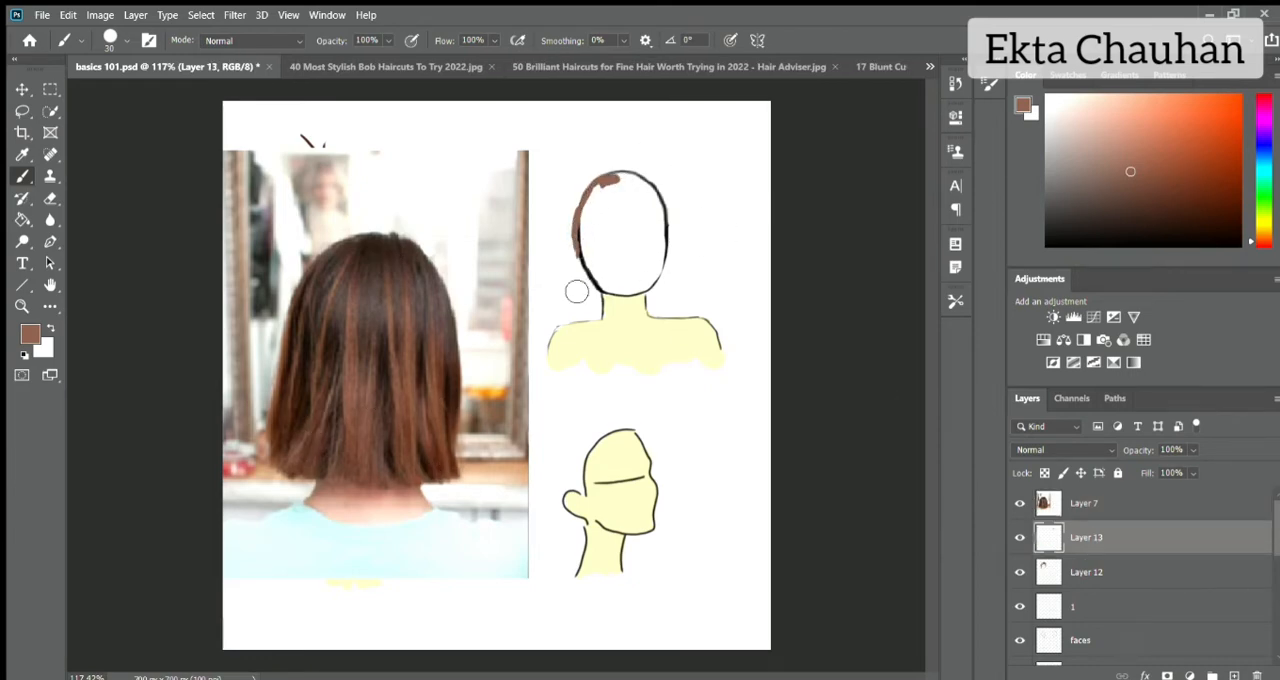
{"action": "key", "text": "bracketleft"}
{"action": "key", "text": "bracketleft"}
{"action": "key", "text": "bracketleft"}
{"action": "key", "text": "bracketleft"}
{"action": "mouse_move", "coordinate": [598, 180]}
{"action": "left_mouse_down"}
{"action": "mouse_move", "coordinate": [570, 242]}
{"action": "mouse_move", "coordinate": [568, 290]}
{"action": "left_mouse_up"}
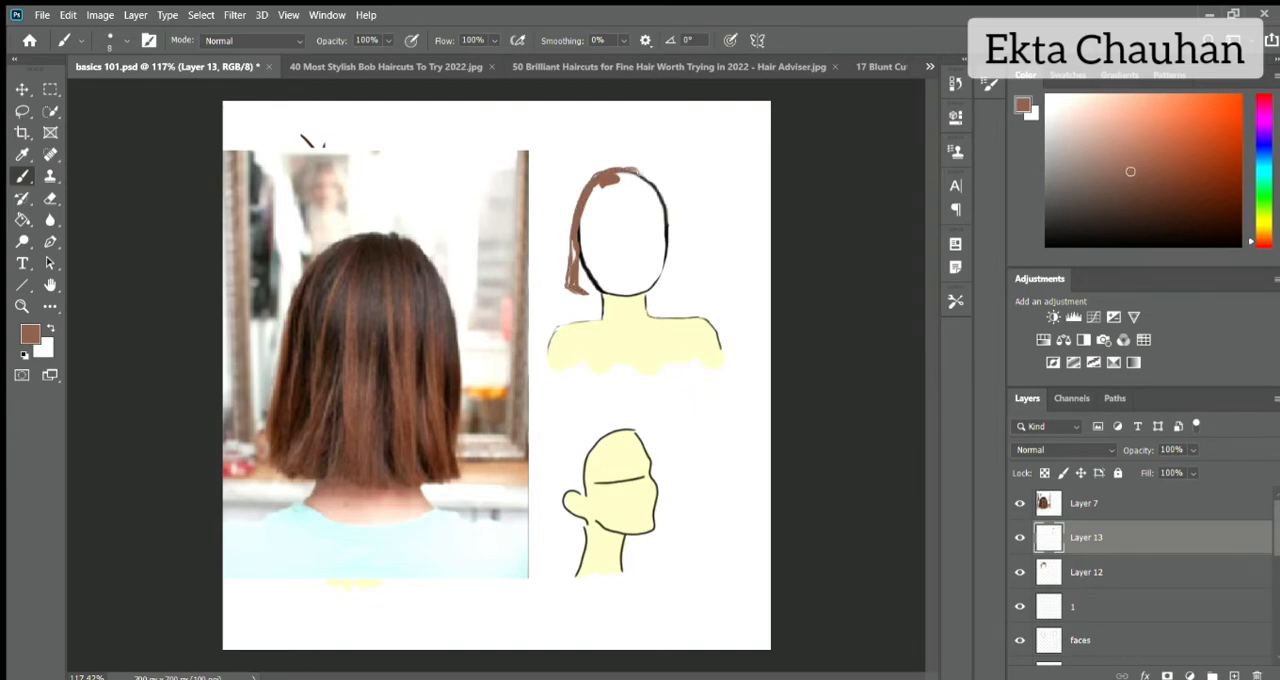
Outline the crown, the right edge and the straight lower hemline of the bob on the back-view head.
{"action": "left_click_drag", "start_coordinate": [636, 170], "coordinate": [672, 214]}
{"action": "left_click_drag", "start_coordinate": [678, 295], "coordinate": [675, 252]}
{"action": "left_click_drag", "start_coordinate": [661, 190], "coordinate": [675, 256]}
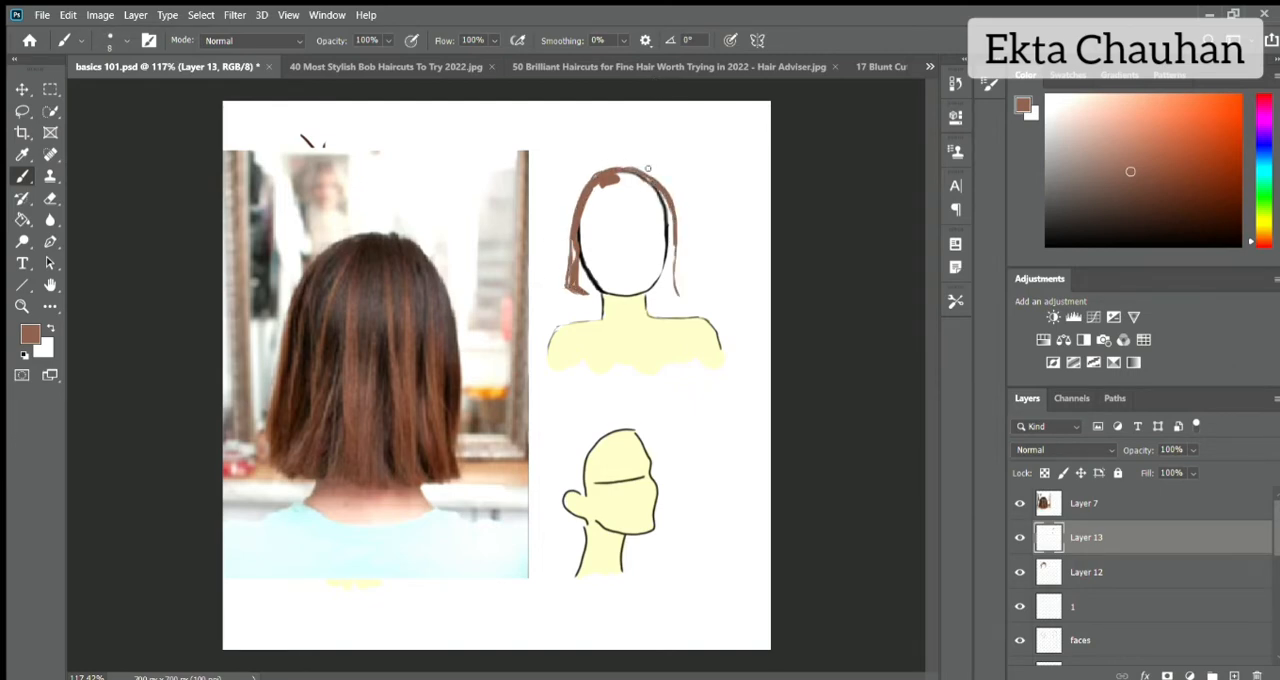
{"action": "mouse_move", "coordinate": [632, 166]}
{"action": "left_mouse_down"}
{"action": "mouse_move", "coordinate": [666, 204]}
{"action": "mouse_move", "coordinate": [672, 244]}
{"action": "left_mouse_up"}
{"action": "left_click_drag", "start_coordinate": [584, 293], "coordinate": [676, 299]}
Set white as the foreground and brown as the background colour, and trace the bob's hemline on the photo in Layer 7.
{"action": "left_click", "coordinate": [1050, 133]}
{"action": "key", "text": "ctrl+z"}
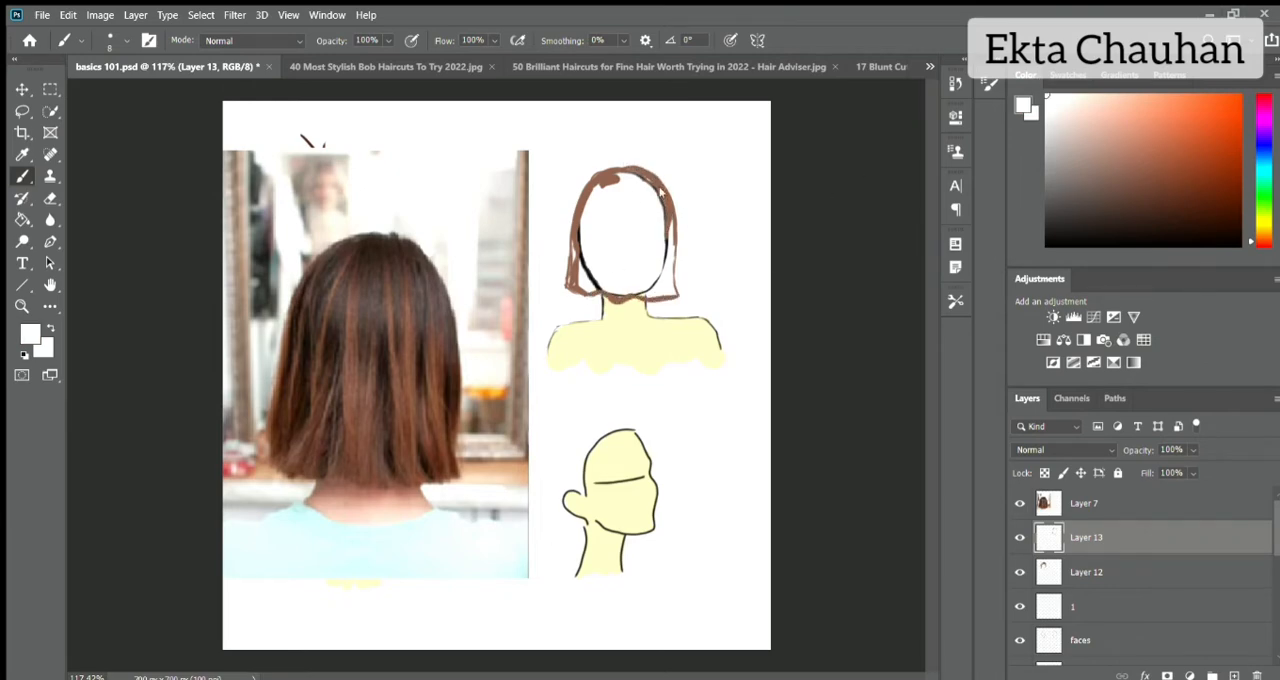
{"action": "left_click", "coordinate": [665, 192], "text": "alt"}
{"action": "key", "text": "x"}
{"action": "left_click", "coordinate": [1080, 503]}
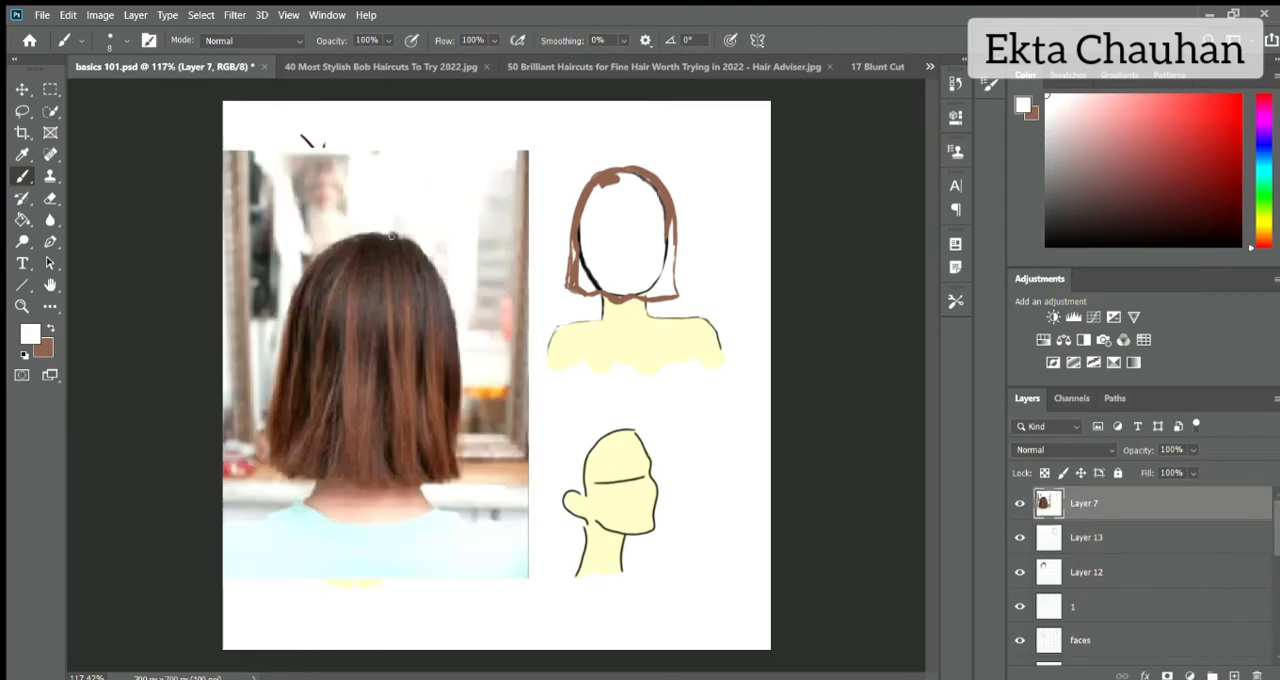
{"action": "left_click_drag", "start_coordinate": [265, 479], "coordinate": [355, 495]}
{"action": "left_click_drag", "start_coordinate": [361, 499], "coordinate": [459, 485]}
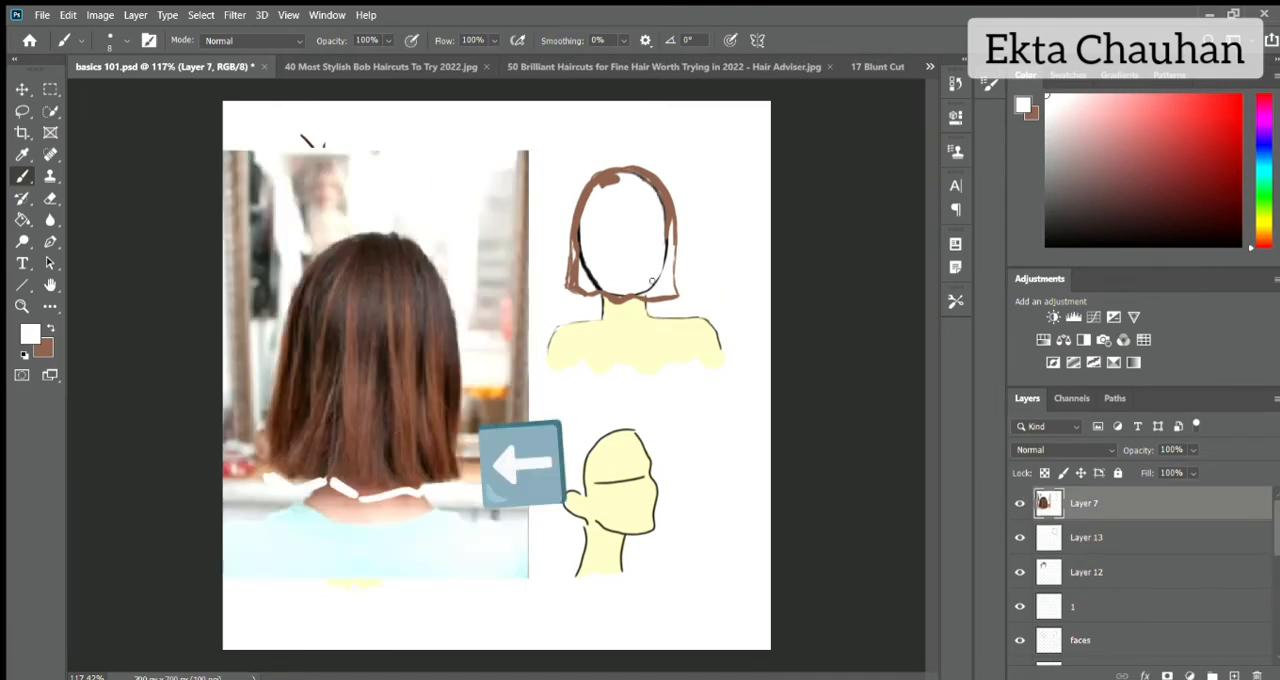
Try tracing the bob's sides and hemline on the photo in white and in black, and undo the tracing strokes.
{"action": "mouse_move", "coordinate": [326, 228]}
{"action": "left_mouse_down"}
{"action": "mouse_move", "coordinate": [274, 300]}
{"action": "mouse_move", "coordinate": [263, 411]}
{"action": "left_mouse_up"}
{"action": "left_click_drag", "start_coordinate": [472, 310], "coordinate": [484, 426]}
{"action": "key", "text": "ctrl+z"}
{"action": "key", "text": "ctrl+z"}
{"action": "left_click", "coordinate": [1240, 246]}
{"action": "left_click_drag", "start_coordinate": [364, 222], "coordinate": [247, 474]}
{"action": "mouse_move", "coordinate": [408, 229]}
{"action": "left_mouse_down"}
{"action": "mouse_move", "coordinate": [473, 370]}
{"action": "mouse_move", "coordinate": [481, 475]}
{"action": "left_mouse_up"}
{"action": "mouse_move", "coordinate": [269, 482]}
{"action": "left_mouse_down"}
{"action": "mouse_move", "coordinate": [358, 501]}
{"action": "mouse_move", "coordinate": [468, 487]}
{"action": "left_mouse_up"}
{"action": "key", "text": "ctrl+z"}
{"action": "key", "text": "ctrl+z"}
{"action": "key", "text": "ctrl+z"}
{"action": "key", "text": "ctrl+z"}
{"action": "key", "text": "ctrl+z"}
{"action": "key", "text": "ctrl+z"}
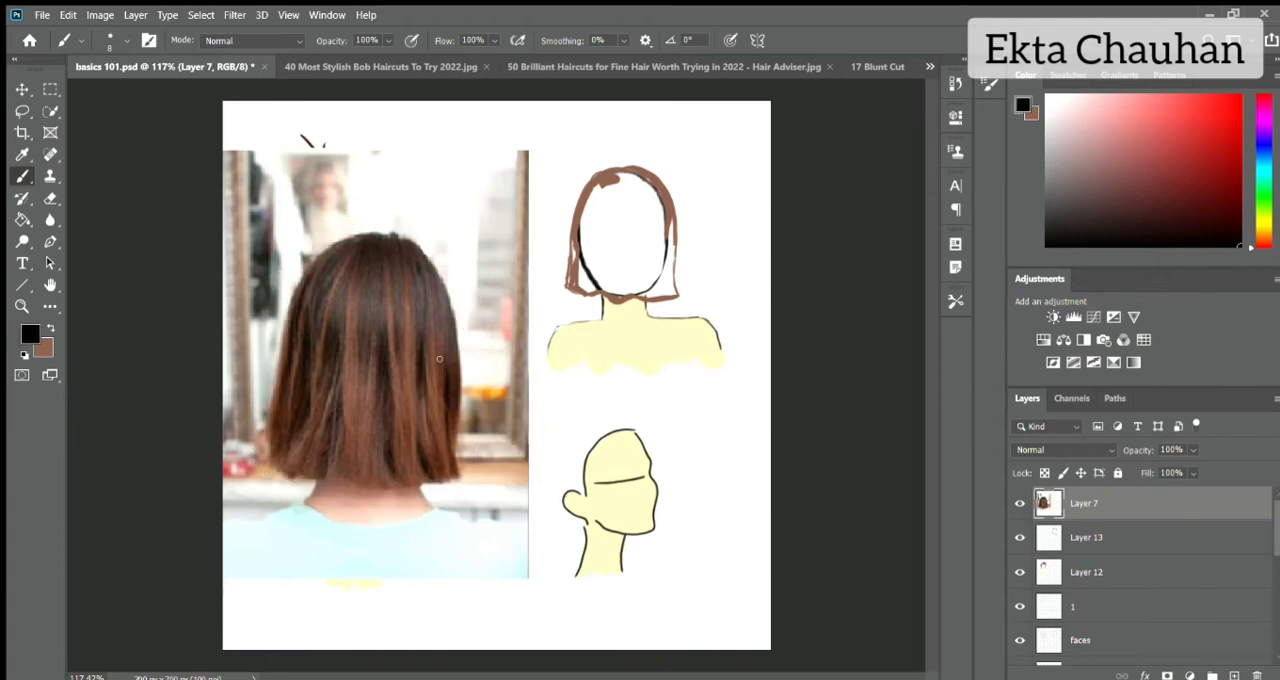
Swap the reddish brown to the foreground and make Layer 13 the active layer.
{"action": "key", "text": "x"}
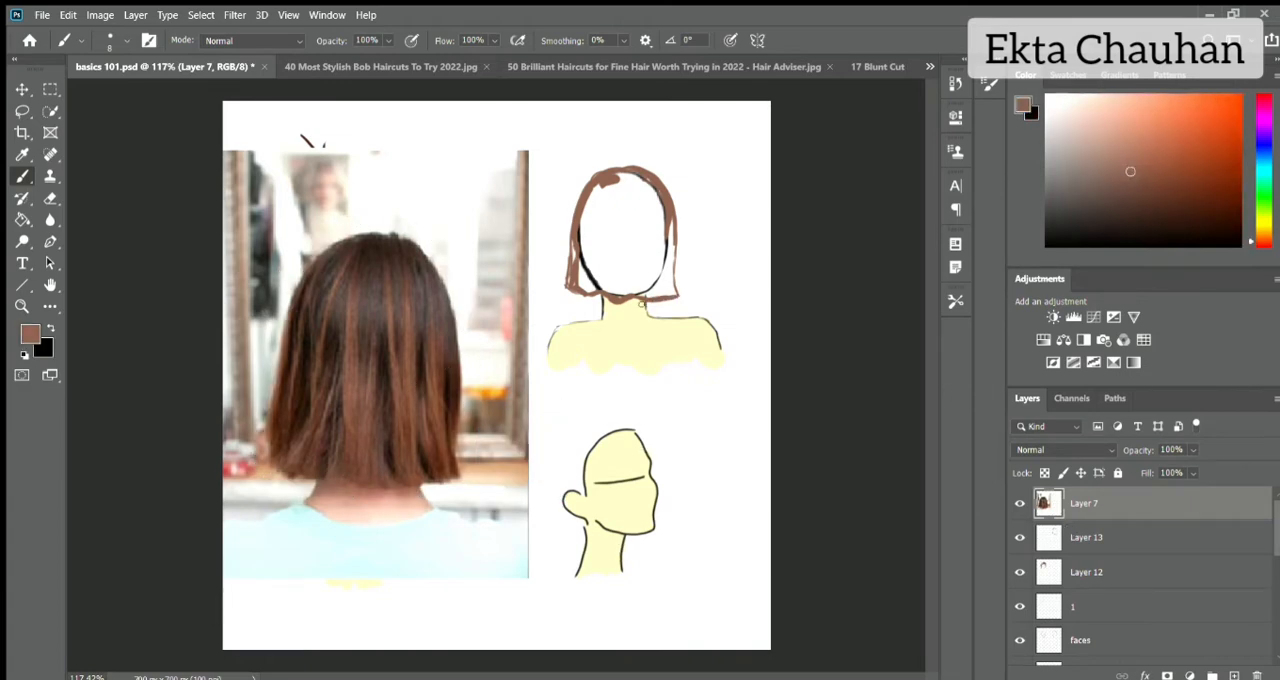
{"action": "mouse_move", "coordinate": [616, 166]}
{"action": "left_mouse_down"}
{"action": "mouse_move", "coordinate": [584, 188]}
{"action": "mouse_move", "coordinate": [570, 266]}
{"action": "left_mouse_up"}
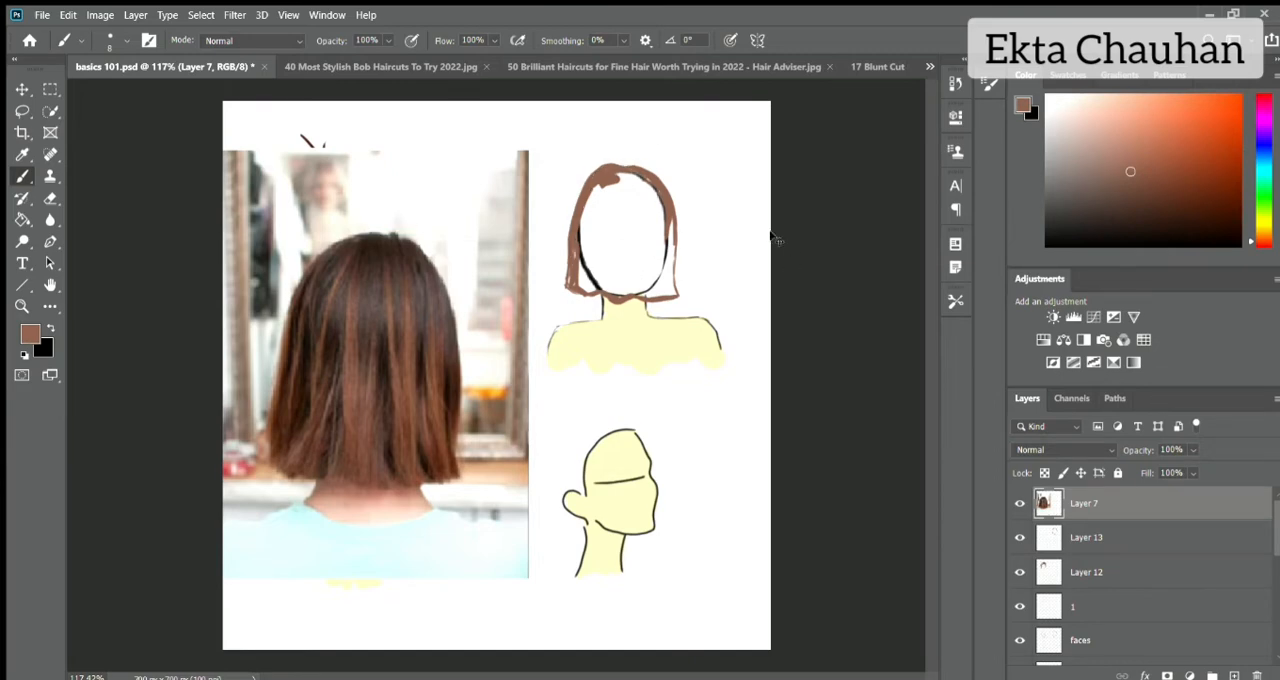
{"action": "key", "text": "ctrl+z"}
{"action": "left_click", "coordinate": [1088, 538]}
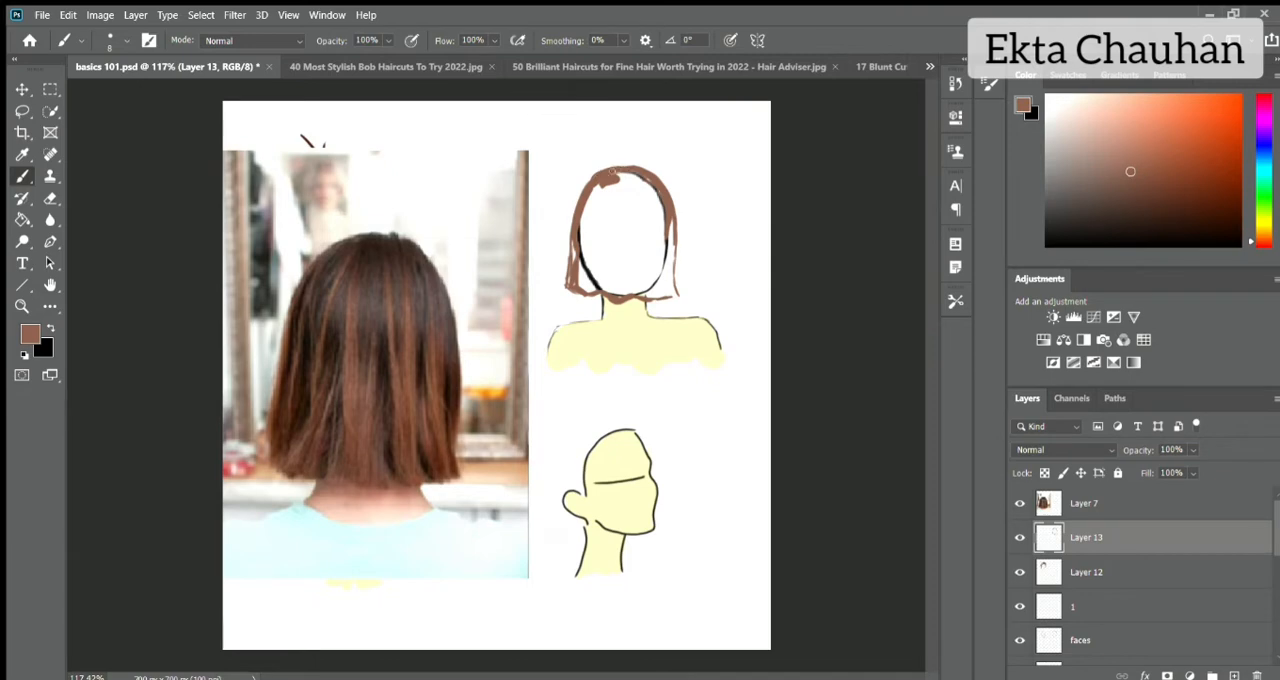
Fill the outlined bob on the back-view head with solid reddish brown, enlarging the brush for the interior.
{"action": "left_click_drag", "start_coordinate": [612, 172], "coordinate": [572, 272]}
{"action": "left_click_drag", "start_coordinate": [670, 236], "coordinate": [676, 297]}
{"action": "key", "text": "bracketright"}
{"action": "key", "text": "bracketright"}
{"action": "key", "text": "bracketright"}
{"action": "mouse_move", "coordinate": [650, 185]}
{"action": "left_mouse_down"}
{"action": "mouse_move", "coordinate": [604, 192]}
{"action": "mouse_move", "coordinate": [636, 228]}
{"action": "mouse_move", "coordinate": [628, 284]}
{"action": "mouse_move", "coordinate": [590, 292]}
{"action": "left_mouse_up"}
{"action": "key", "text": "bracketleft"}
{"action": "key", "text": "bracketleft"}
{"action": "key", "text": "bracketleft"}
{"action": "left_click_drag", "start_coordinate": [622, 296], "coordinate": [673, 272]}
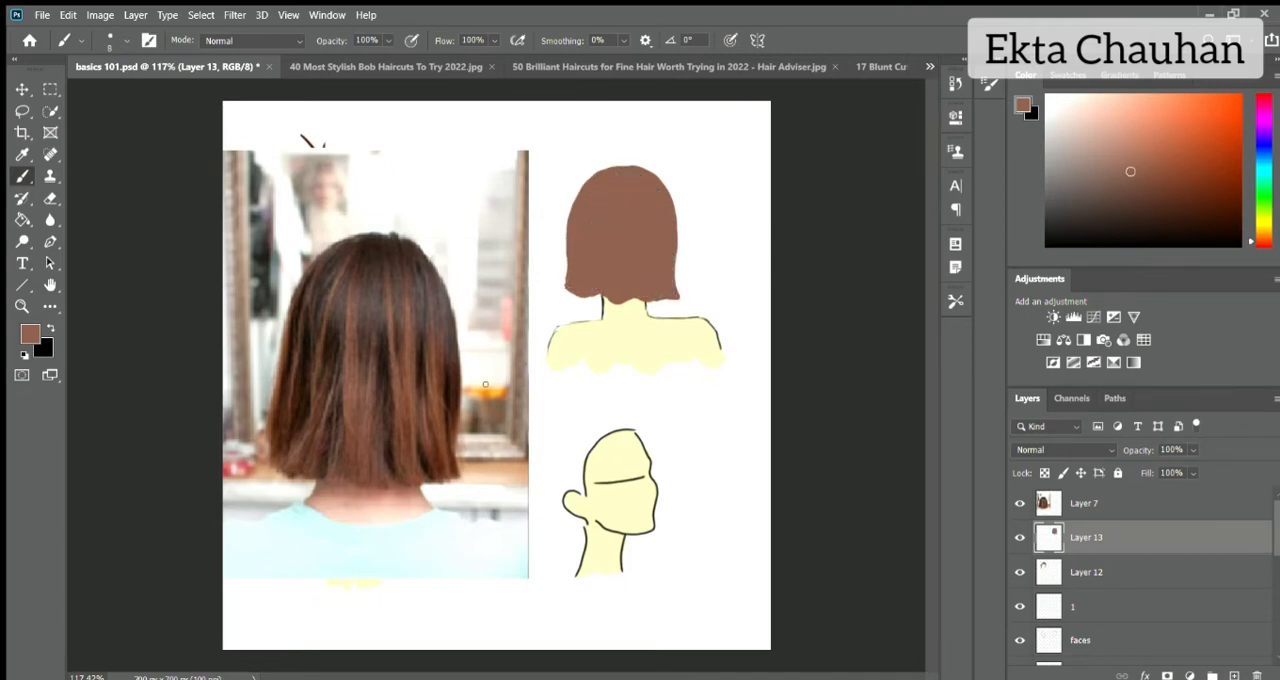
Erase the uneven brown edge along the bob's hemline above the neck.
{"action": "key", "text": "e"}
{"action": "left_click_drag", "start_coordinate": [594, 290], "coordinate": [646, 300]}
{"action": "key", "text": "b"}
On a new layer above Layer 7, paint a thick and a thin test stroke in dark brown sampled from the photo's hair.
{"action": "left_click", "coordinate": [1143, 500]}
{"action": "key", "text": "ctrl+shift+alt+n"}
{"action": "left_click", "coordinate": [370, 272], "text": "alt"}
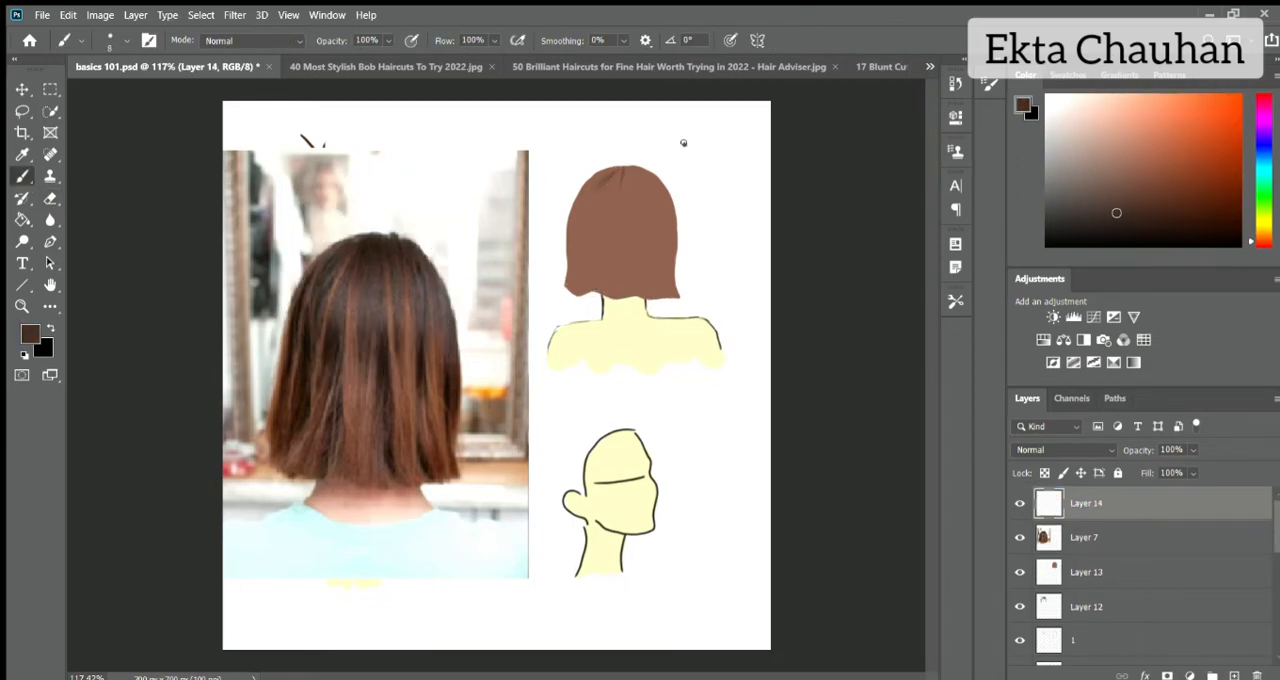
{"action": "left_click_drag", "start_coordinate": [683, 143], "coordinate": [760, 140]}
{"action": "left_click_drag", "start_coordinate": [750, 157], "coordinate": [678, 159]}
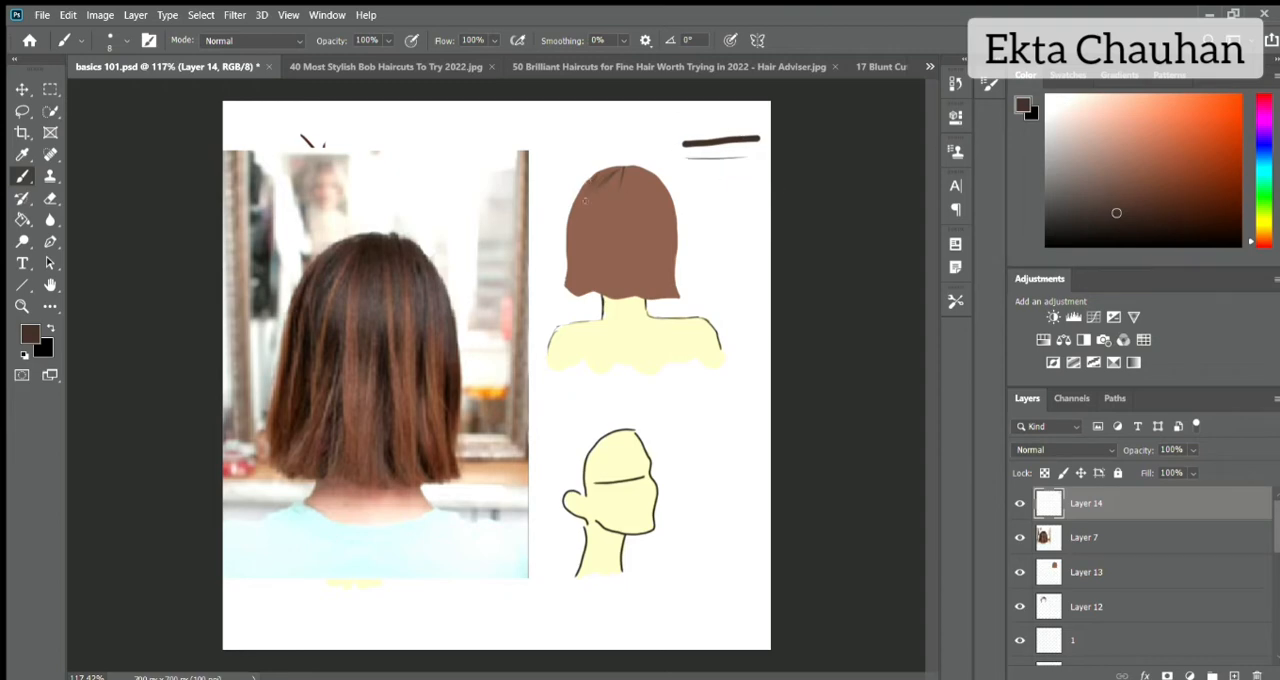
Paint dark brown strands fanning from the crown over both sides of the bob at 30% brush opacity.
{"action": "key", "text": "3"}
{"action": "left_click_drag", "start_coordinate": [606, 178], "coordinate": [615, 253]}
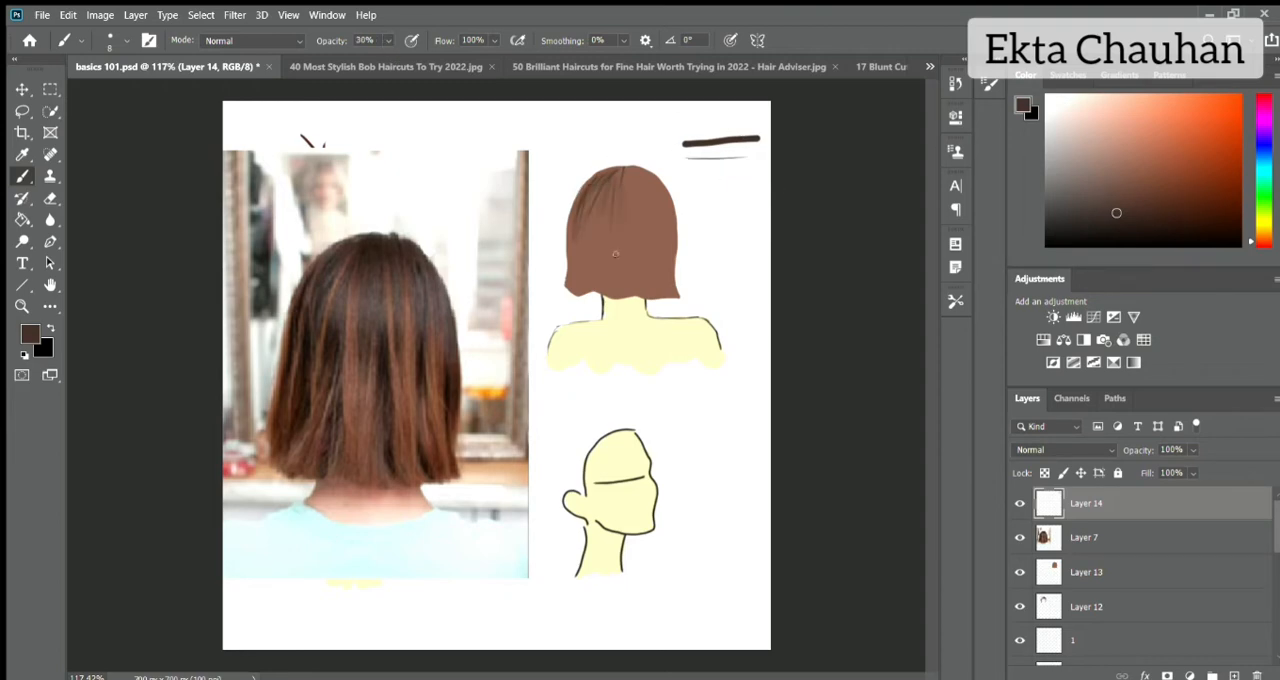
{"action": "mouse_move", "coordinate": [631, 170]}
{"action": "left_mouse_down"}
{"action": "mouse_move", "coordinate": [641, 194]}
{"action": "mouse_move", "coordinate": [664, 200]}
{"action": "mouse_move", "coordinate": [676, 255]}
{"action": "left_mouse_up"}
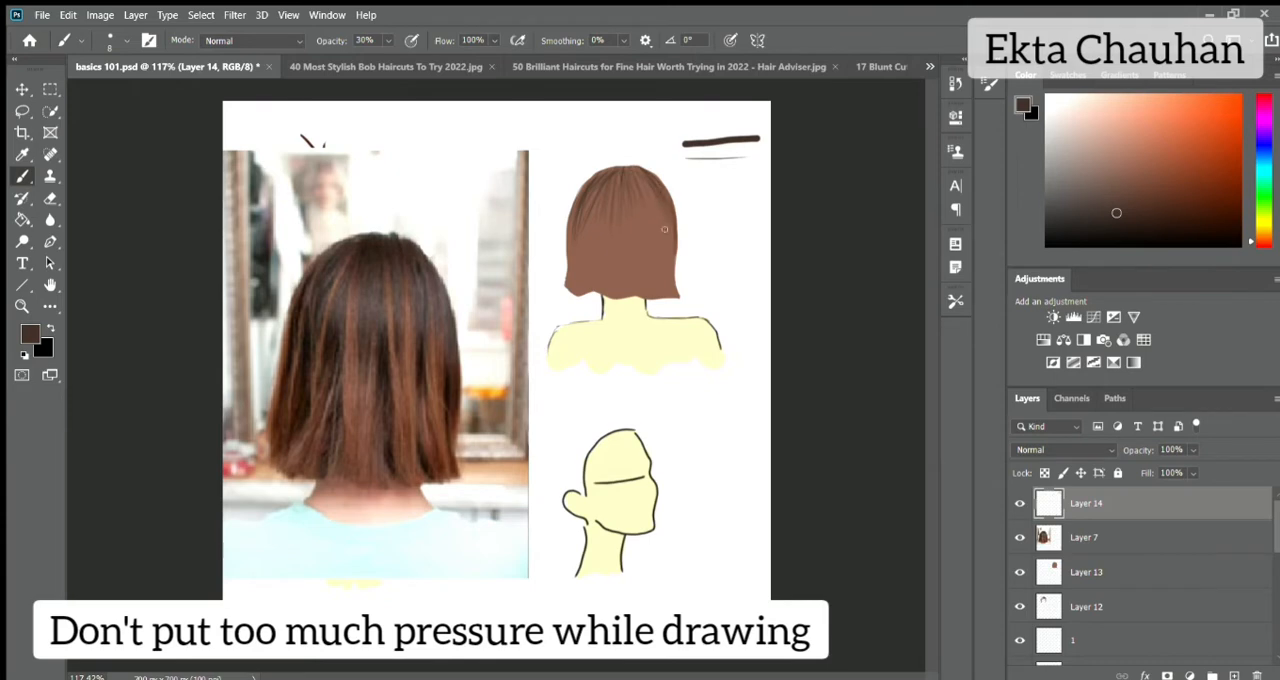
{"action": "left_click_drag", "start_coordinate": [672, 208], "coordinate": [681, 252]}
{"action": "left_click_drag", "start_coordinate": [636, 170], "coordinate": [652, 245]}
Paint long dark strands from the crown to the hemline and along the bob's left edge.
{"action": "left_click_drag", "start_coordinate": [632, 183], "coordinate": [632, 288]}
{"action": "mouse_move", "coordinate": [622, 176]}
{"action": "left_mouse_down"}
{"action": "mouse_move", "coordinate": [606, 288]}
{"action": "mouse_move", "coordinate": [642, 295]}
{"action": "left_mouse_up"}
{"action": "left_click_drag", "start_coordinate": [622, 186], "coordinate": [603, 290]}
{"action": "left_click_drag", "start_coordinate": [585, 183], "coordinate": [567, 253]}
{"action": "mouse_move", "coordinate": [598, 173]}
{"action": "left_mouse_down"}
{"action": "mouse_move", "coordinate": [572, 209]}
{"action": "mouse_move", "coordinate": [562, 288]}
{"action": "left_mouse_up"}
{"action": "left_click_drag", "start_coordinate": [566, 292], "coordinate": [571, 268]}
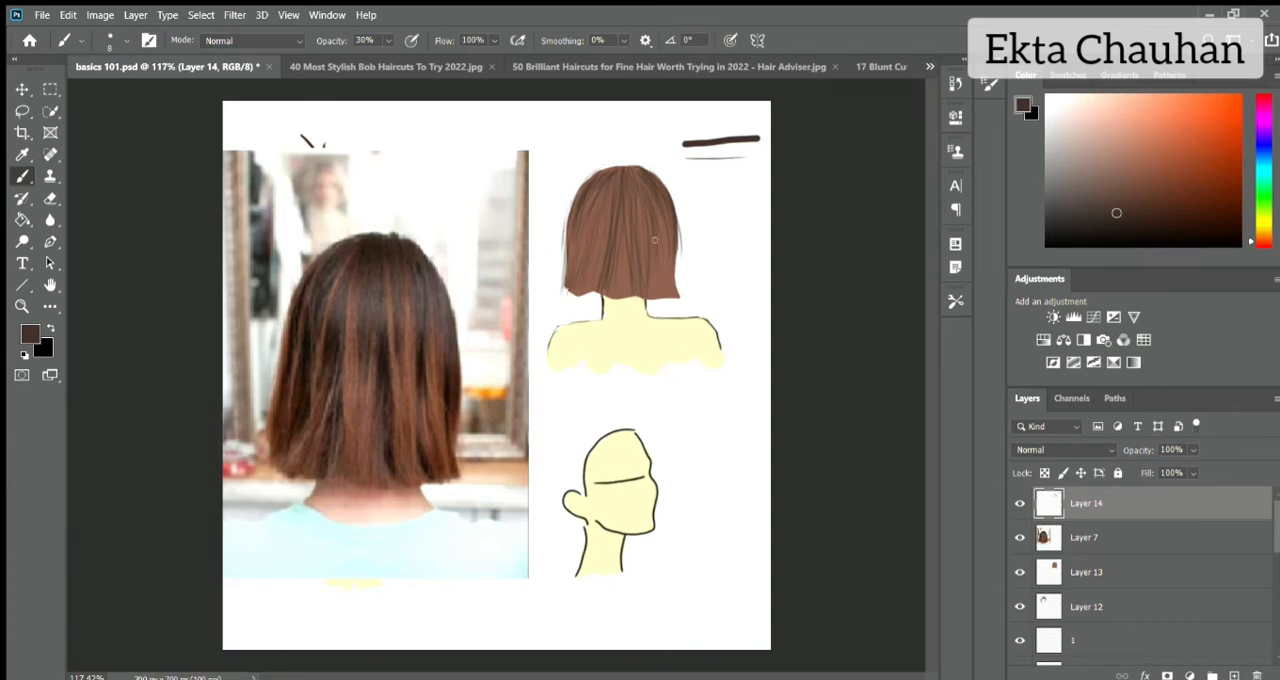
{"action": "left_click_drag", "start_coordinate": [653, 295], "coordinate": [630, 172]}
Raise the brush opacity to 100% and darken the bob's crown, roots and left side with dense strands.
{"action": "left_click_drag", "start_coordinate": [388, 41], "coordinate": [520, 41]}
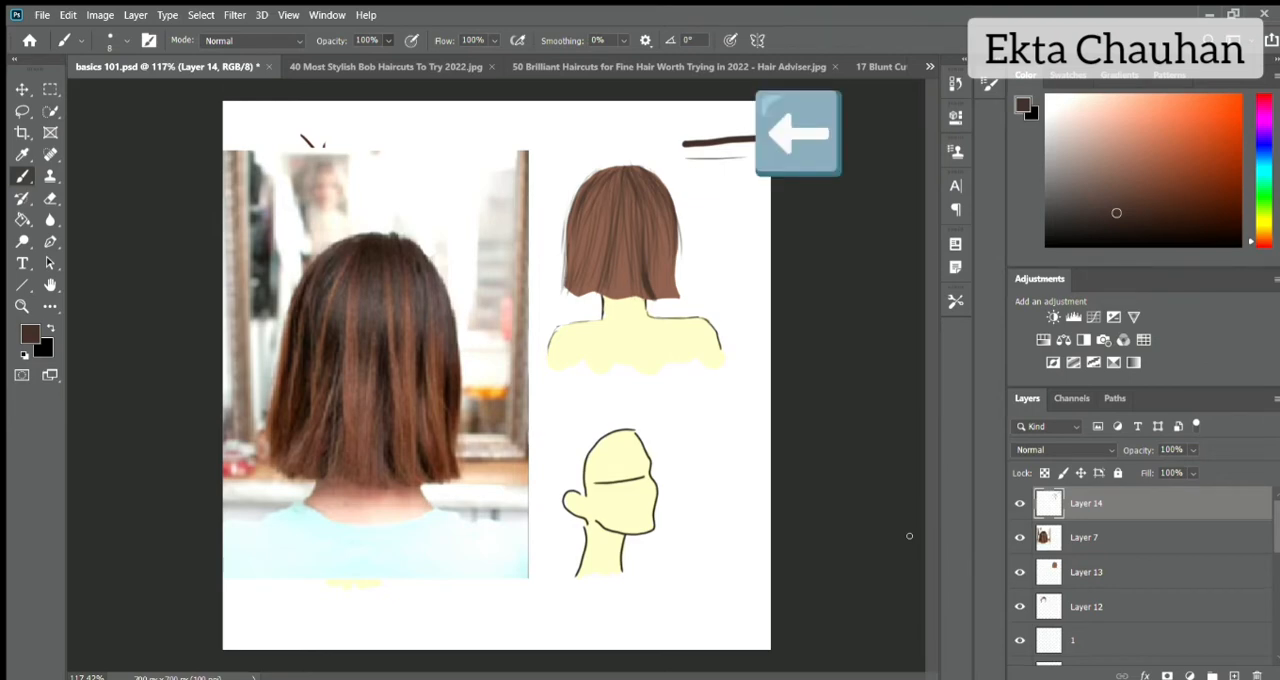
{"action": "left_click_drag", "start_coordinate": [596, 208], "coordinate": [579, 260]}
{"action": "left_click_drag", "start_coordinate": [615, 177], "coordinate": [583, 231]}
{"action": "mouse_move", "coordinate": [625, 164]}
{"action": "left_mouse_down"}
{"action": "mouse_move", "coordinate": [586, 195]}
{"action": "mouse_move", "coordinate": [584, 183]}
{"action": "mouse_move", "coordinate": [622, 206]}
{"action": "mouse_move", "coordinate": [653, 175]}
{"action": "left_mouse_up"}
{"action": "mouse_move", "coordinate": [641, 165]}
{"action": "left_mouse_down"}
{"action": "mouse_move", "coordinate": [669, 204]}
{"action": "mouse_move", "coordinate": [642, 278]}
{"action": "left_mouse_up"}
{"action": "left_click_drag", "start_coordinate": [607, 171], "coordinate": [576, 212]}
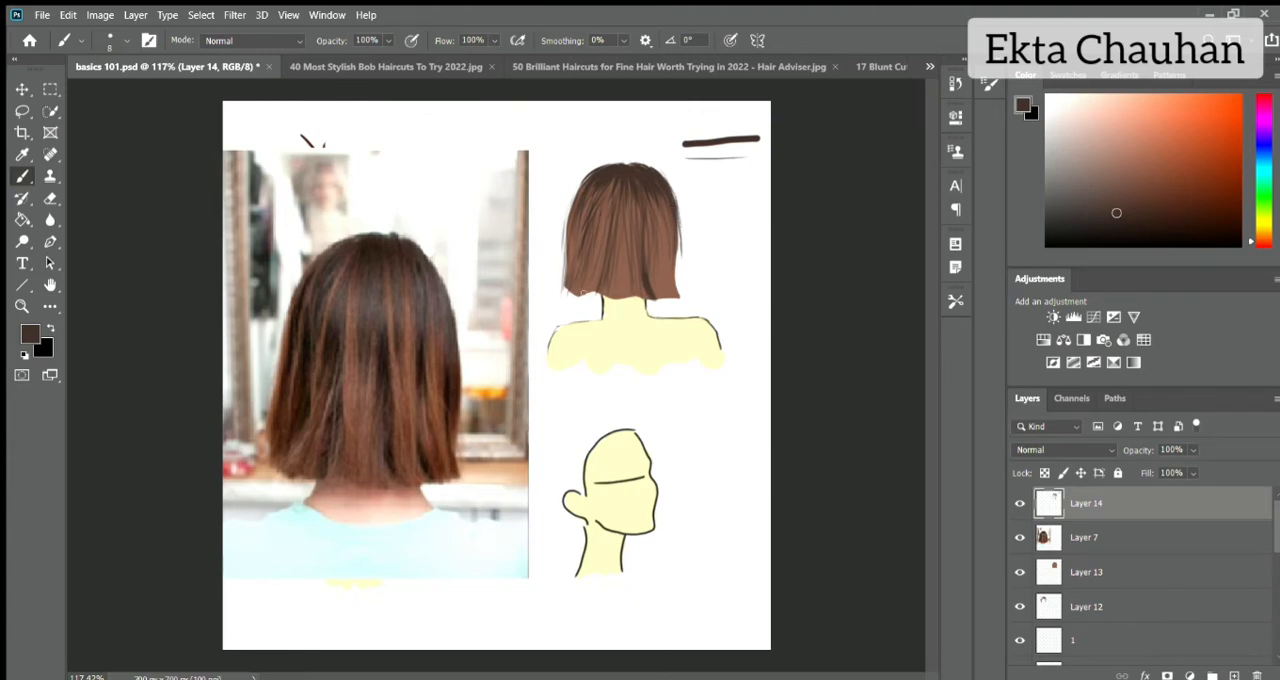
Add dark strands at the bob's lower right edge and ragged hair ends along the hemline.
{"action": "left_click_drag", "start_coordinate": [674, 242], "coordinate": [666, 290]}
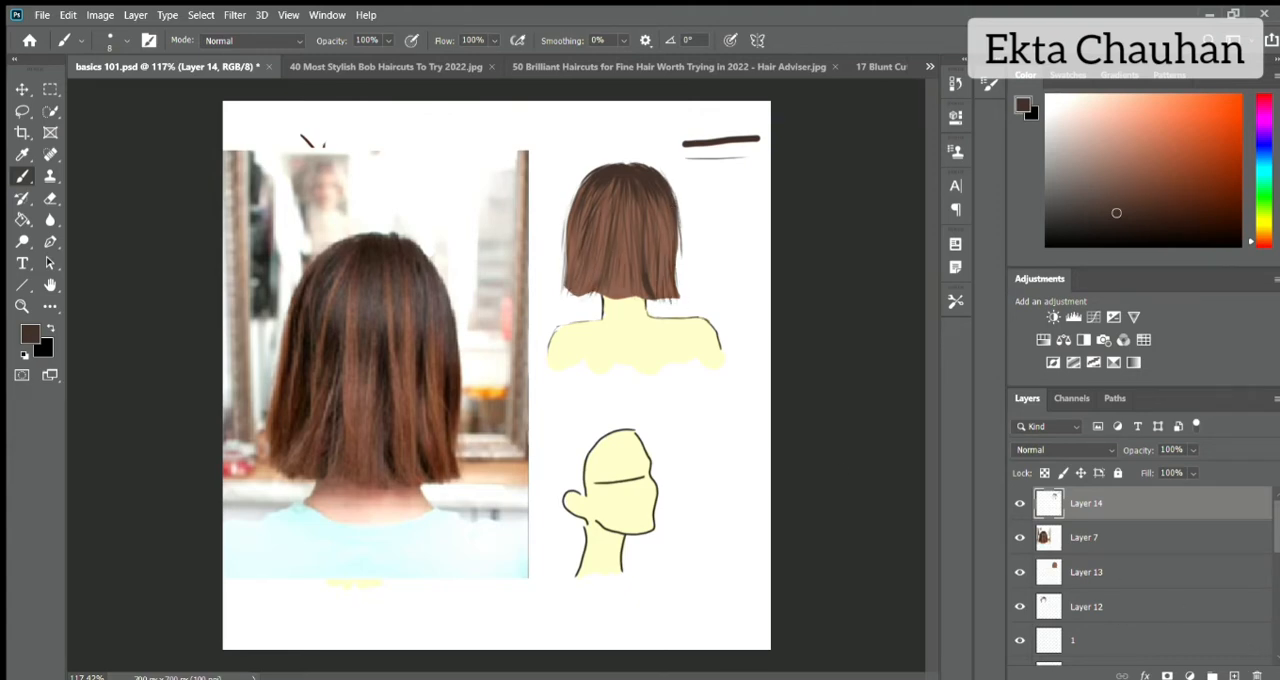
{"action": "left_click_drag", "start_coordinate": [584, 278], "coordinate": [592, 300]}
{"action": "left_click_drag", "start_coordinate": [602, 256], "coordinate": [596, 304]}
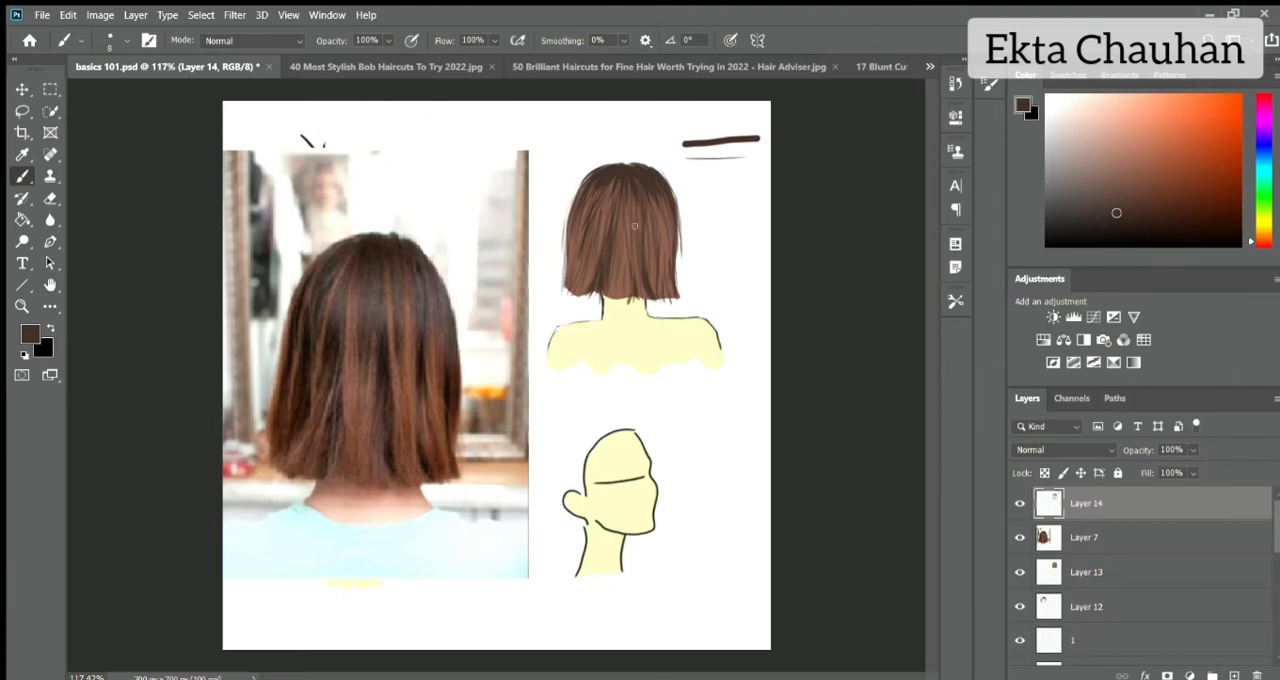
Create a layer above Layer 14, pick a slightly more saturated brown than the bob's base colour, and hide Layer 14.
{"action": "left_click", "coordinate": [1232, 675]}
{"action": "left_click", "coordinate": [1022, 542]}
{"action": "left_click", "coordinate": [629, 234], "text": "alt"}
{"action": "left_click", "coordinate": [1020, 539]}
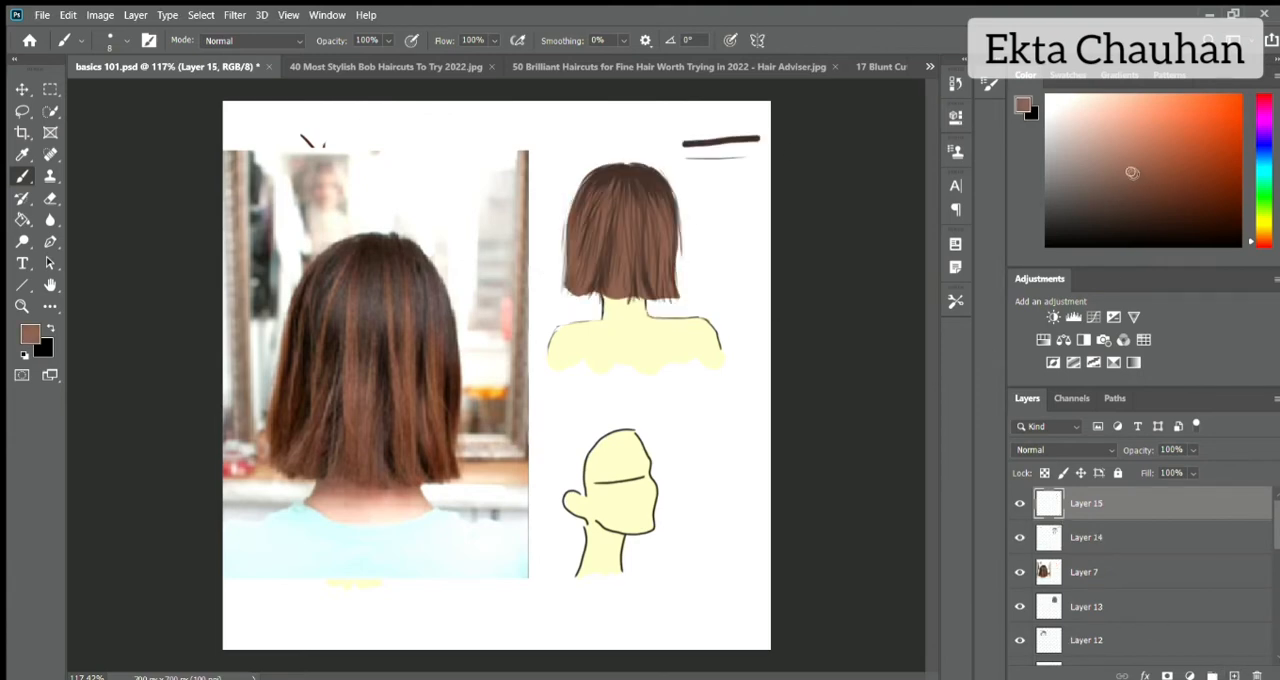
{"action": "left_click", "coordinate": [1149, 183]}
{"action": "left_click", "coordinate": [1020, 538]}
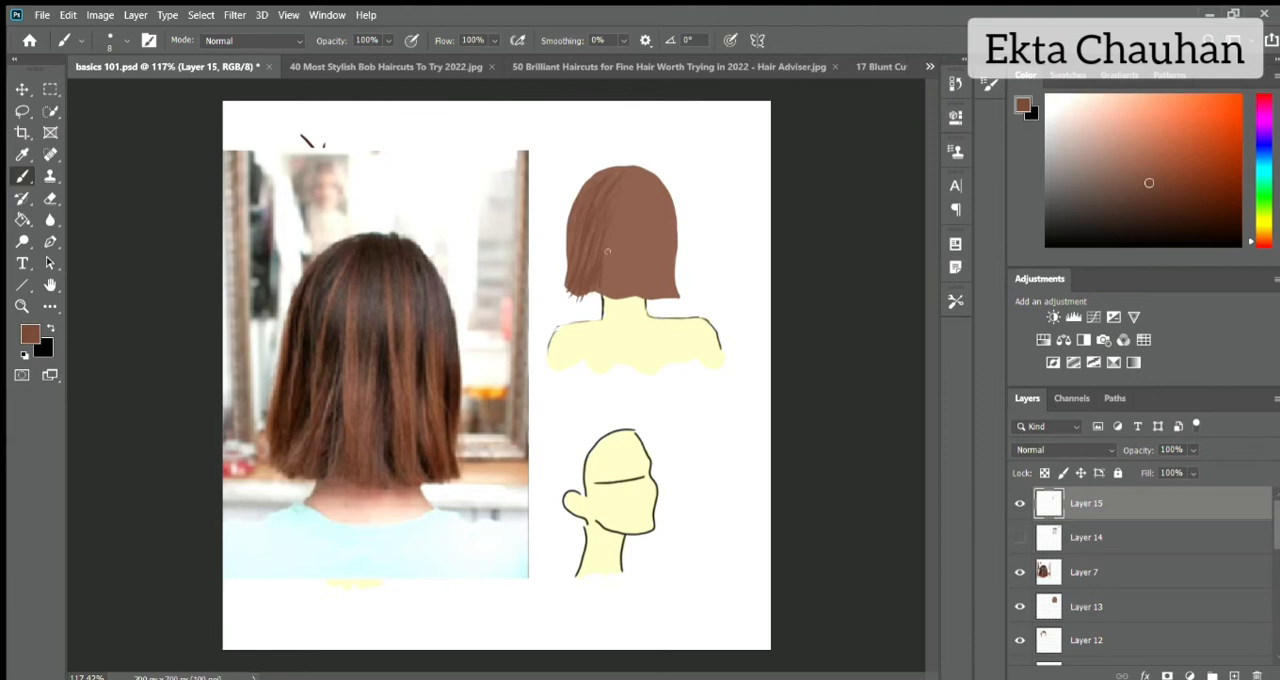
Paint warm brown strands over the bob's lower part and right side, adding fine edge hairs with the brush at size 3.
{"action": "mouse_move", "coordinate": [619, 182]}
{"action": "left_mouse_down"}
{"action": "mouse_move", "coordinate": [609, 302]}
{"action": "mouse_move", "coordinate": [650, 304]}
{"action": "left_mouse_up"}
{"action": "mouse_move", "coordinate": [662, 265]}
{"action": "left_mouse_down"}
{"action": "mouse_move", "coordinate": [659, 303]}
{"action": "mouse_move", "coordinate": [671, 303]}
{"action": "left_mouse_up"}
{"action": "left_click_drag", "start_coordinate": [673, 215], "coordinate": [676, 284]}
{"action": "key", "text": "bracketleft"}
{"action": "key", "text": "bracketleft"}
{"action": "key", "text": "bracketleft"}
{"action": "key", "text": "bracketleft"}
{"action": "key", "text": "bracketleft"}
{"action": "key", "text": "bracketleft"}
{"action": "key", "text": "bracketleft"}
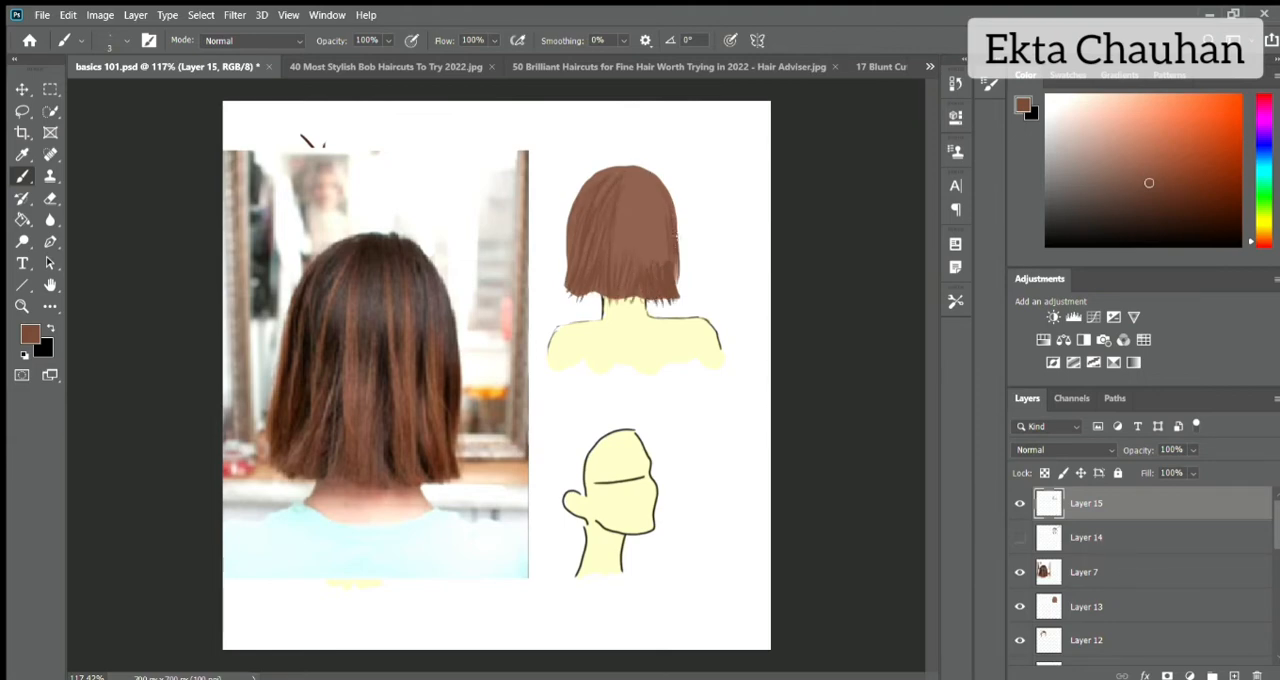
{"action": "left_click_drag", "start_coordinate": [676, 214], "coordinate": [680, 260]}
Set the brush to size 5 and paint short hair ends along the bob's lower left corner and hemline.
{"action": "scroll", "coordinate": [606, 110], "scroll_direction": "up", "scroll_amount": 2}
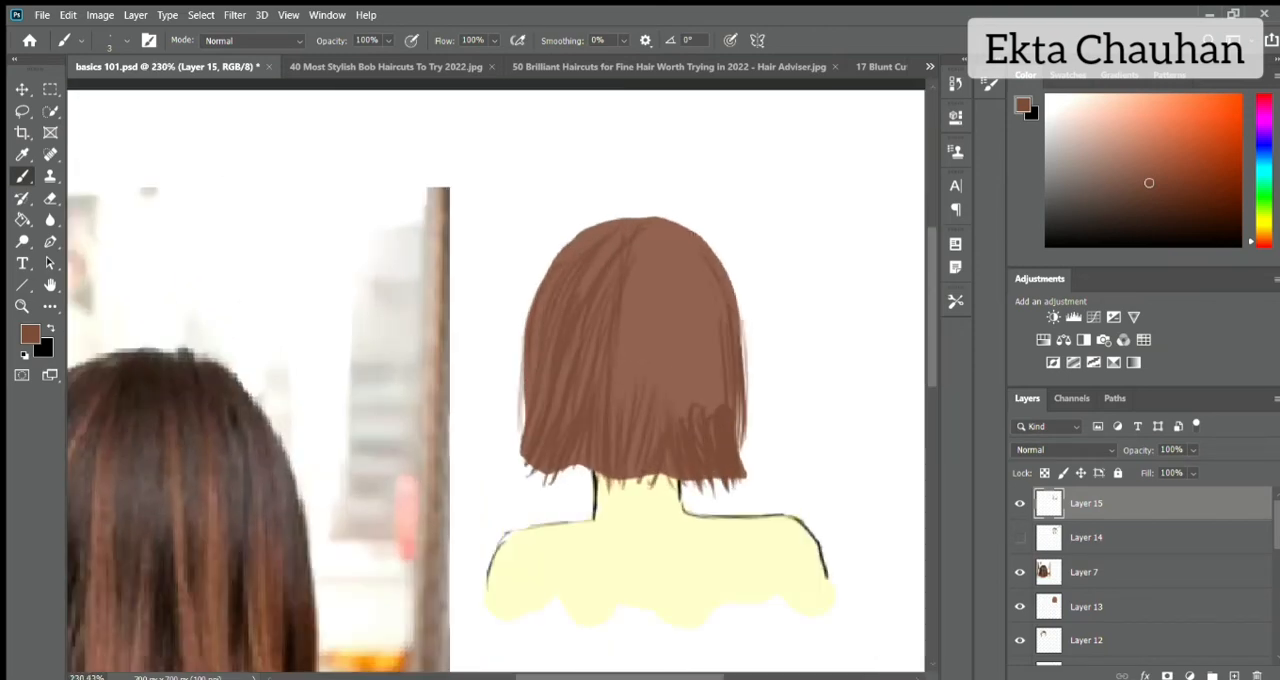
{"action": "key", "text": "bracketright"}
{"action": "key", "text": "bracketright"}
{"action": "left_click_drag", "start_coordinate": [527, 440], "coordinate": [530, 475]}
{"action": "mouse_move", "coordinate": [524, 408]}
{"action": "left_mouse_down"}
{"action": "mouse_move", "coordinate": [520, 467]}
{"action": "mouse_move", "coordinate": [545, 483]}
{"action": "left_mouse_up"}
{"action": "mouse_move", "coordinate": [570, 438]}
{"action": "left_mouse_down"}
{"action": "mouse_move", "coordinate": [561, 477]}
{"action": "mouse_move", "coordinate": [575, 482]}
{"action": "left_mouse_up"}
{"action": "mouse_move", "coordinate": [592, 455]}
{"action": "left_mouse_down"}
{"action": "mouse_move", "coordinate": [586, 482]}
{"action": "mouse_move", "coordinate": [632, 487]}
{"action": "left_mouse_up"}
{"action": "left_click_drag", "start_coordinate": [662, 470], "coordinate": [650, 492]}
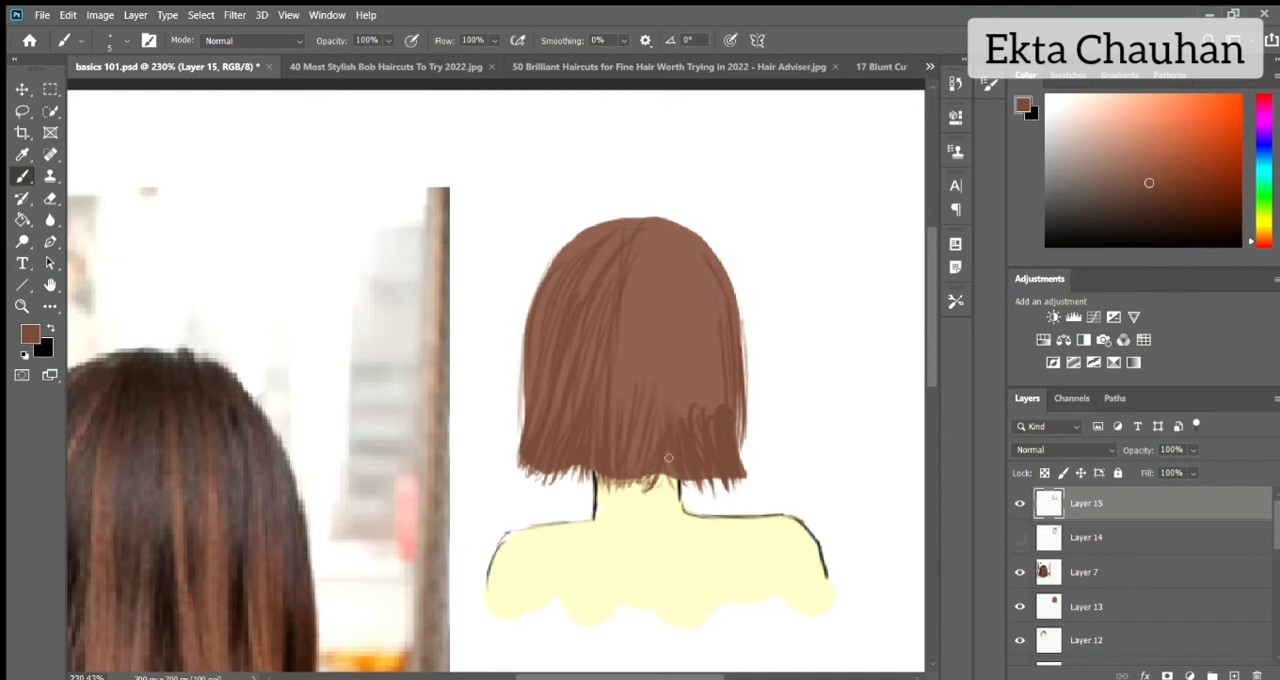
Show Layer 14 again and move Layer 15 beneath it.
{"action": "left_click", "coordinate": [1019, 538]}
{"action": "key", "text": "ctrl+0"}
{"action": "left_click_drag", "start_coordinate": [1129, 520], "coordinate": [1140, 552]}
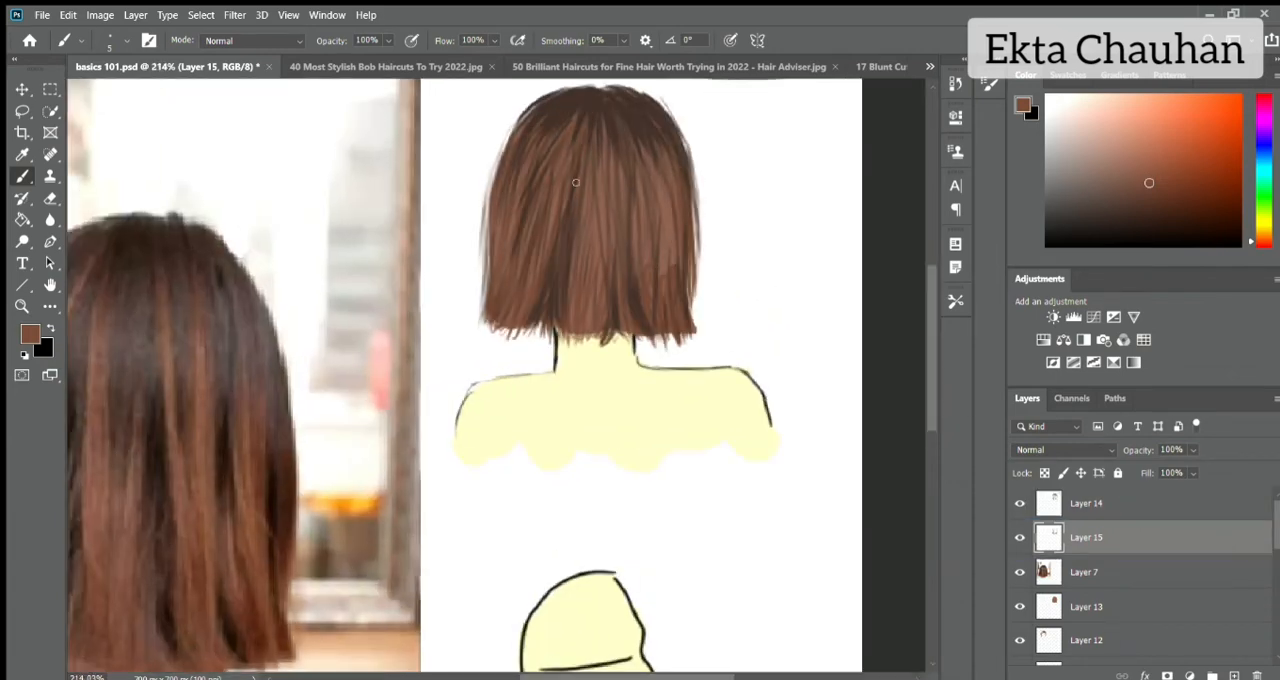
Add warm brown strands in the middle of the bob and along both outer edges on Layer 15.
{"action": "left_click_drag", "start_coordinate": [597, 160], "coordinate": [607, 237]}
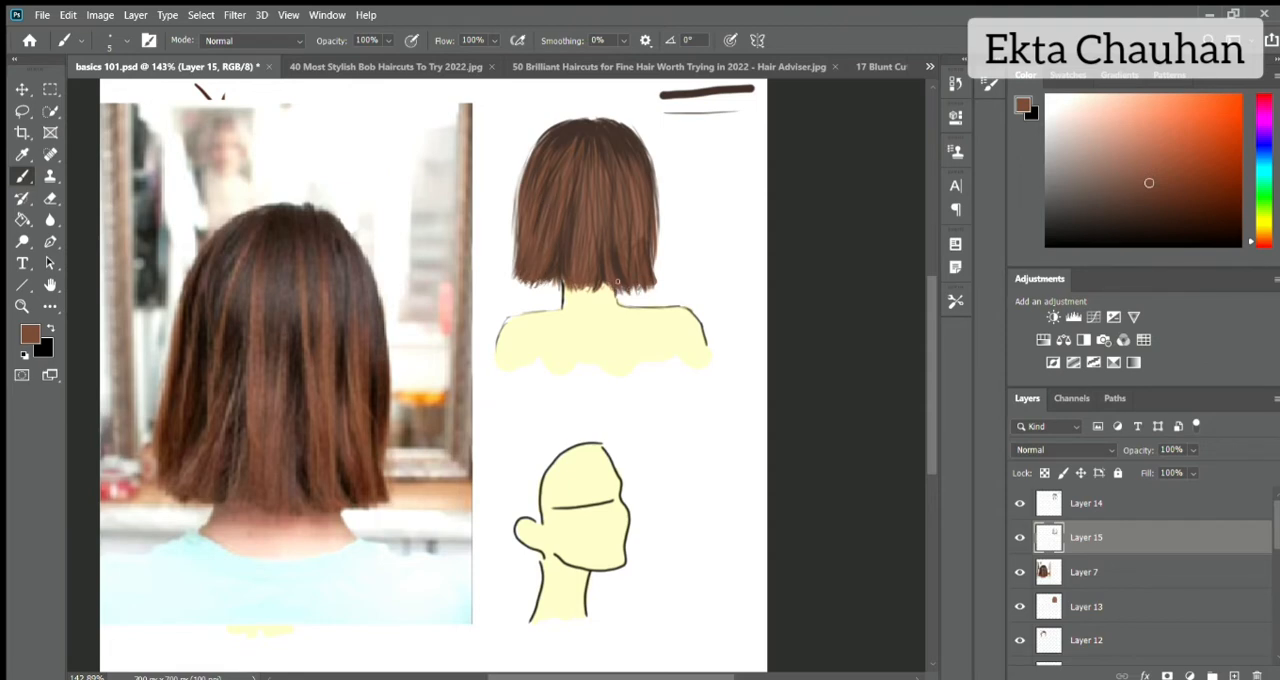
{"action": "left_click_drag", "start_coordinate": [655, 270], "coordinate": [658, 193]}
{"action": "left_click_drag", "start_coordinate": [513, 249], "coordinate": [538, 135]}
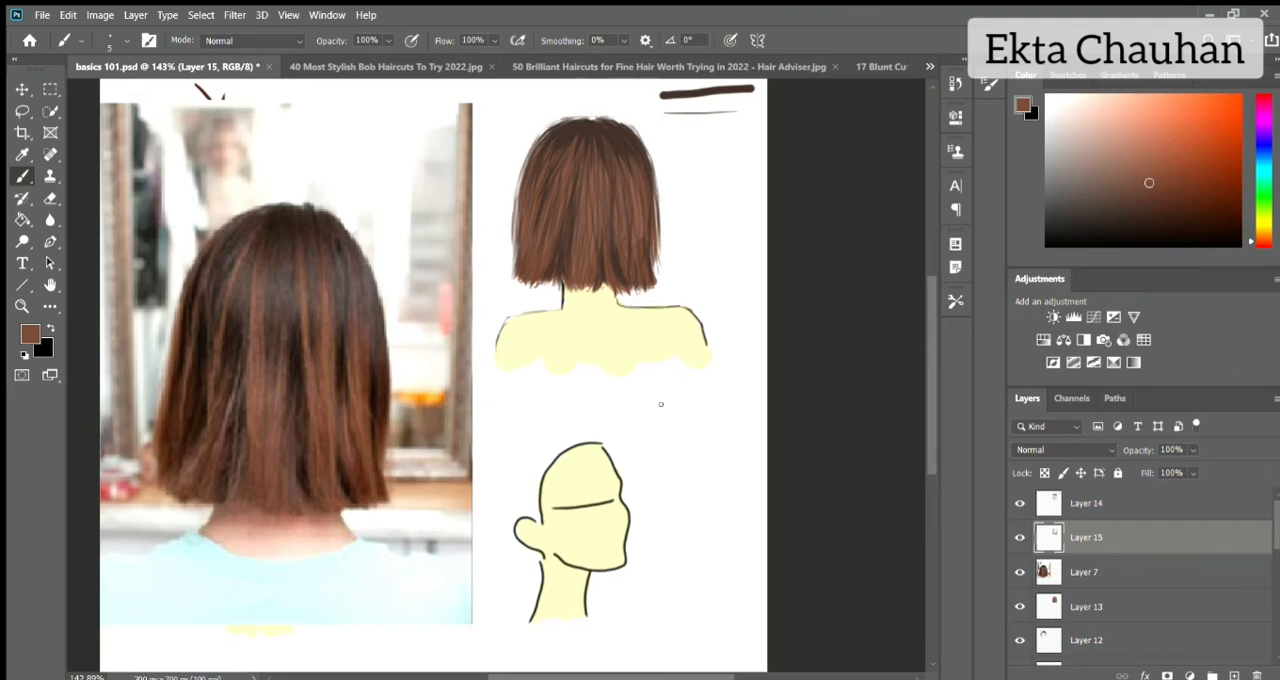
{"action": "left_click_drag", "start_coordinate": [513, 260], "coordinate": [519, 174]}
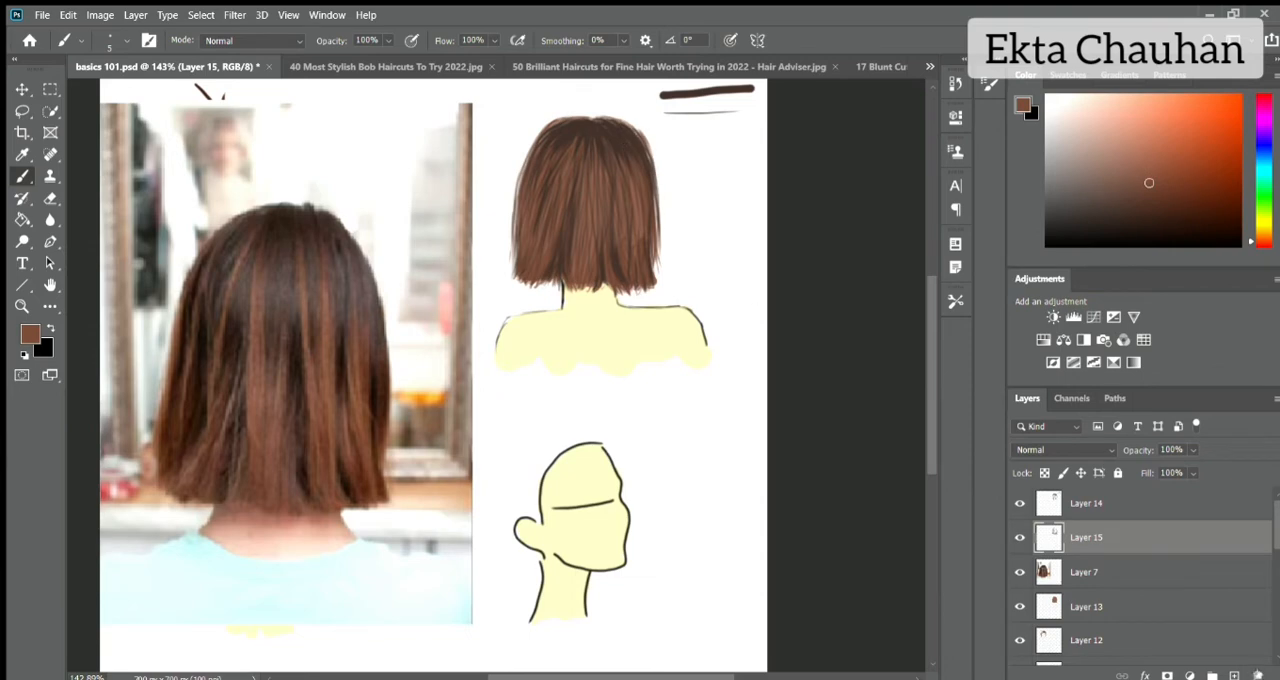
Activate Layer 14, sample the bob's base brown from the drawing and reduce the brush to size 2.
{"action": "key", "text": "e"}
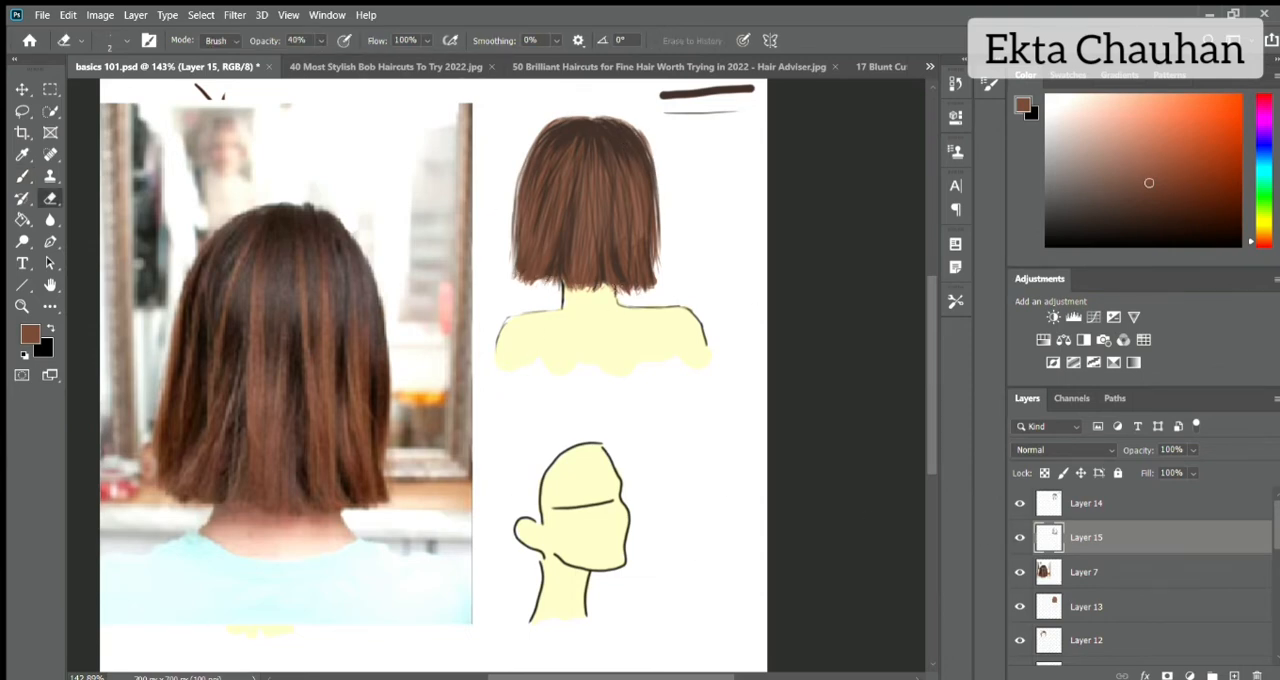
{"action": "left_click", "coordinate": [1089, 510]}
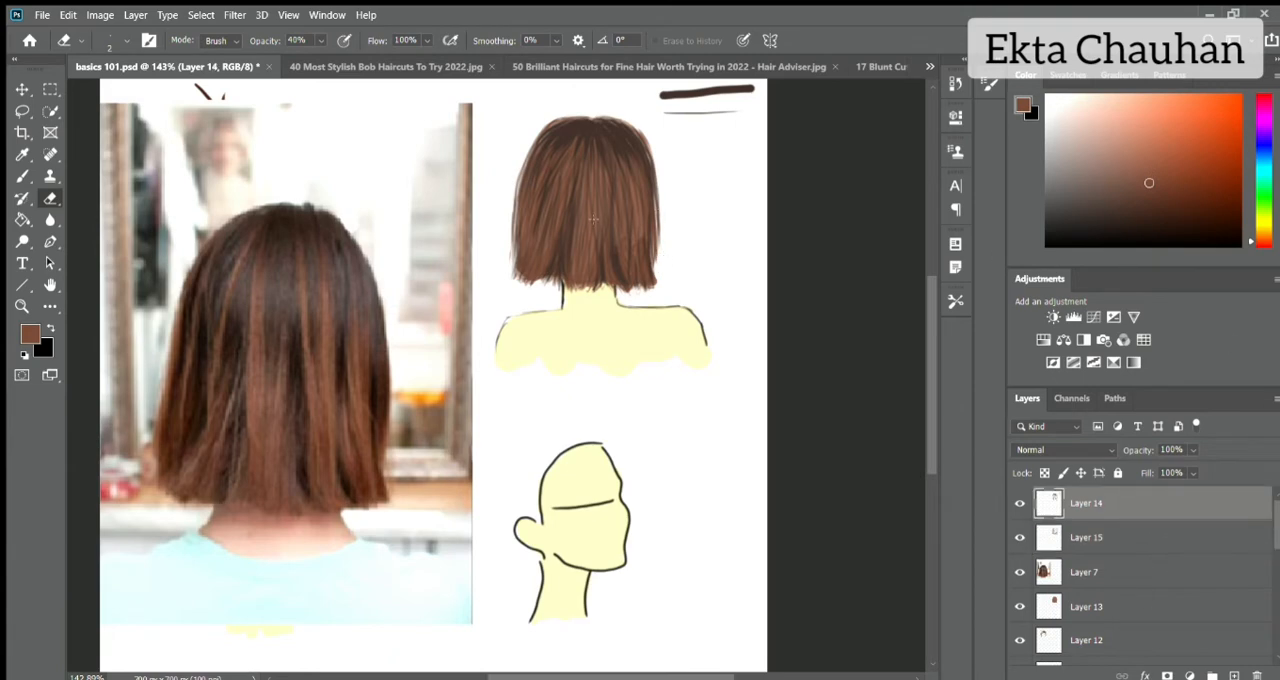
{"action": "key", "text": "b"}
{"action": "left_click_drag", "start_coordinate": [1020, 539], "coordinate": [1020, 504]}
{"action": "left_click", "coordinate": [590, 200], "text": "alt"}
{"action": "key", "text": "bracketleft"}
{"action": "key", "text": "bracketleft"}
{"action": "key", "text": "bracketleft"}
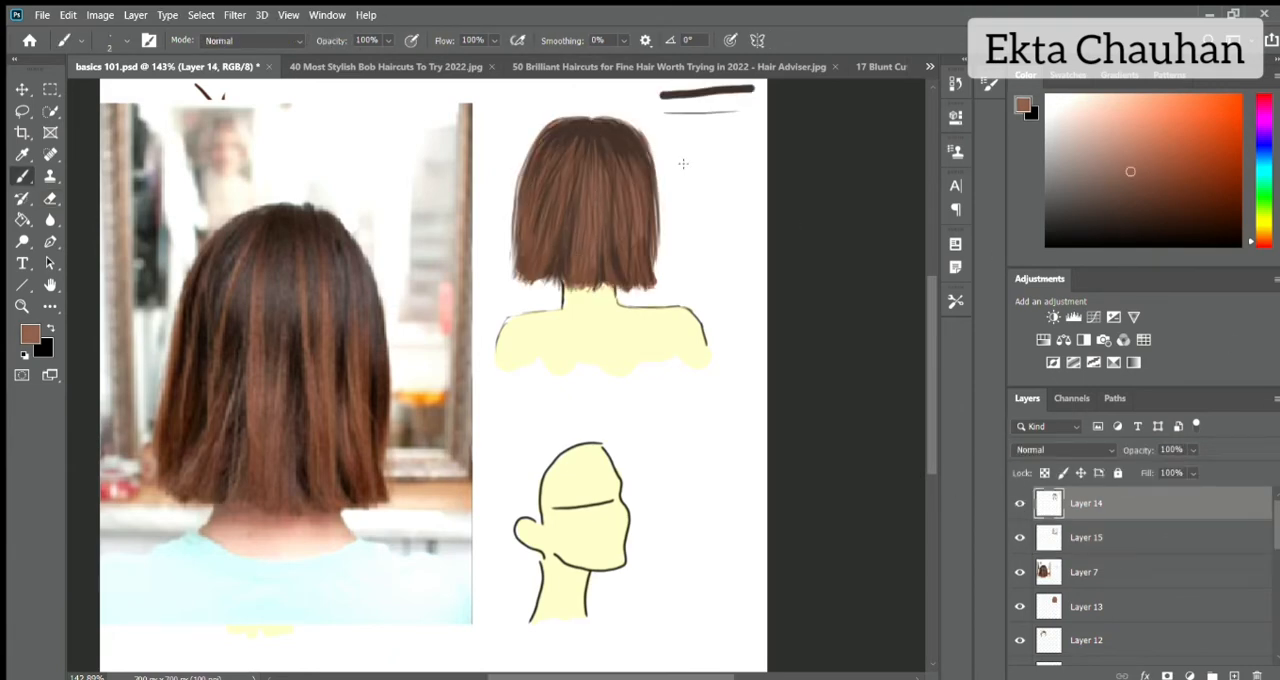
Pick a light pinkish tan, and draw an arrow above the back-view head and thin highlight strands on the bob.
{"action": "scroll", "coordinate": [620, 150], "scroll_direction": "up", "scroll_amount": 2}
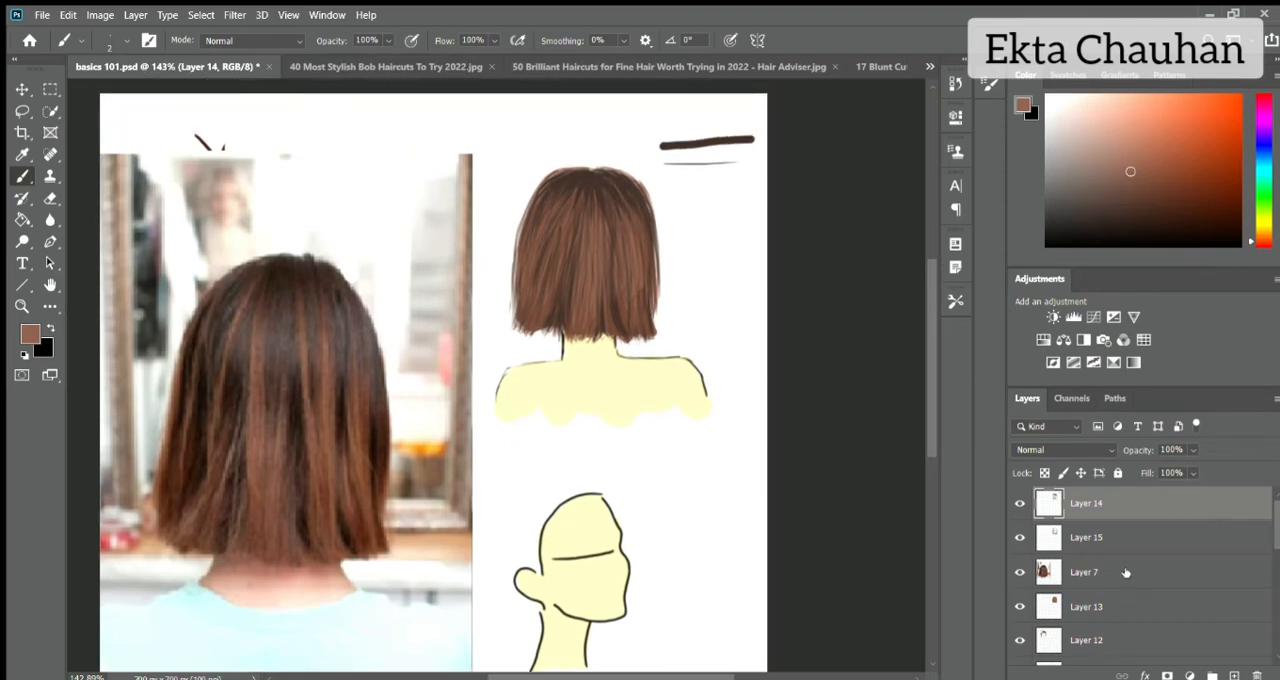
{"action": "left_click", "coordinate": [1101, 142]}
{"action": "mouse_move", "coordinate": [516, 126]}
{"action": "left_mouse_down"}
{"action": "mouse_move", "coordinate": [552, 142]}
{"action": "mouse_move", "coordinate": [530, 256]}
{"action": "left_mouse_up"}
{"action": "left_click_drag", "start_coordinate": [549, 198], "coordinate": [541, 268]}
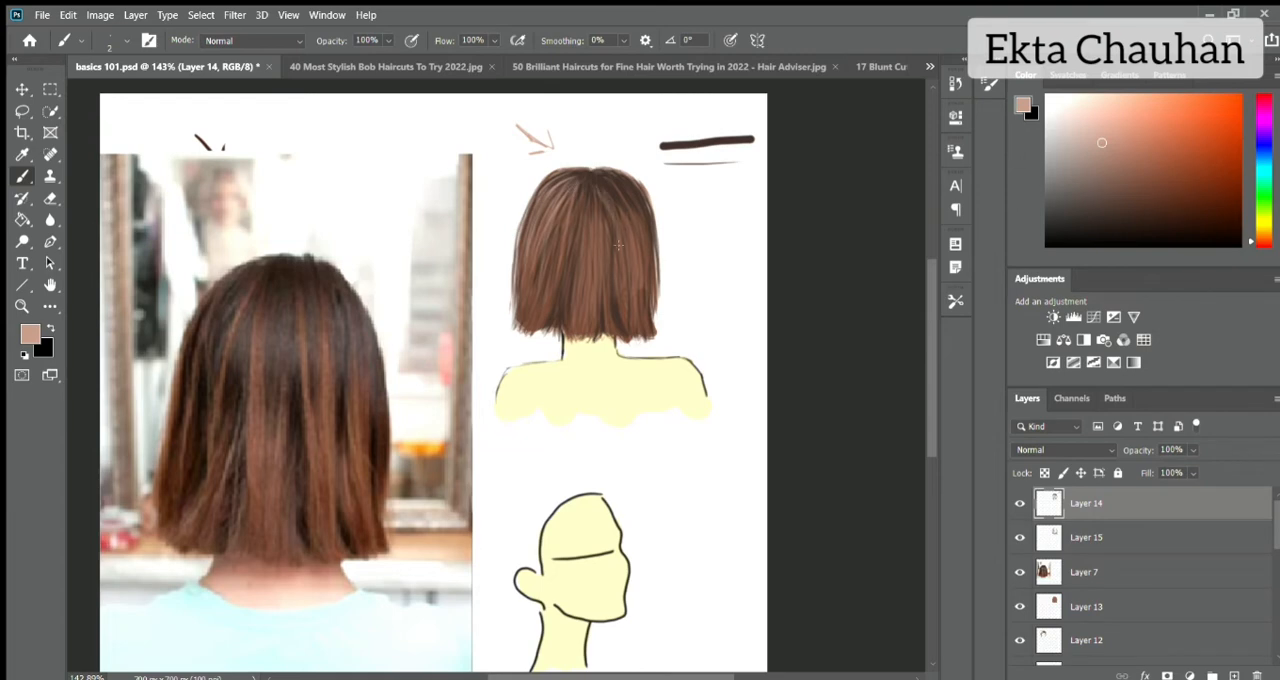
Switch to the Blur tool and hide the reference photo in Layer 7.
{"action": "left_click", "coordinate": [50, 220]}
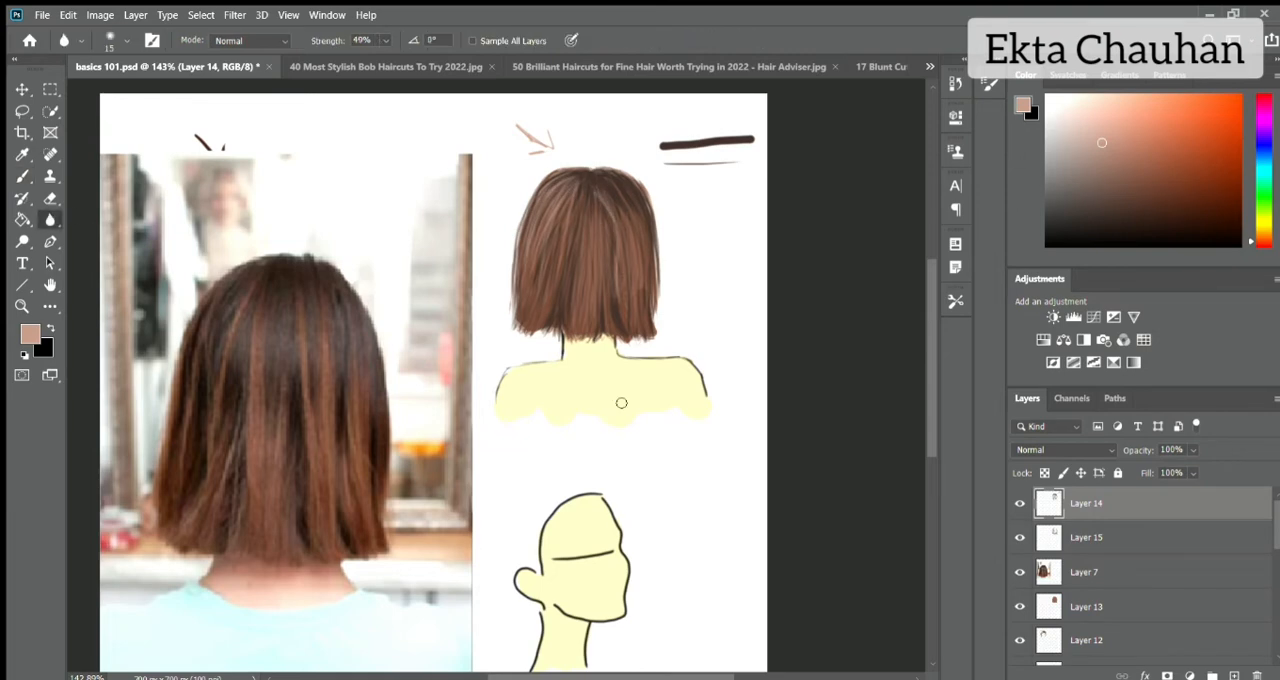
{"action": "scroll", "coordinate": [565, 183], "scroll_direction": "down", "scroll_amount": 3}
{"action": "left_click", "coordinate": [1020, 572]}
{"action": "left_click", "coordinate": [1020, 503]}
{"action": "left_click", "coordinate": [1020, 503]}
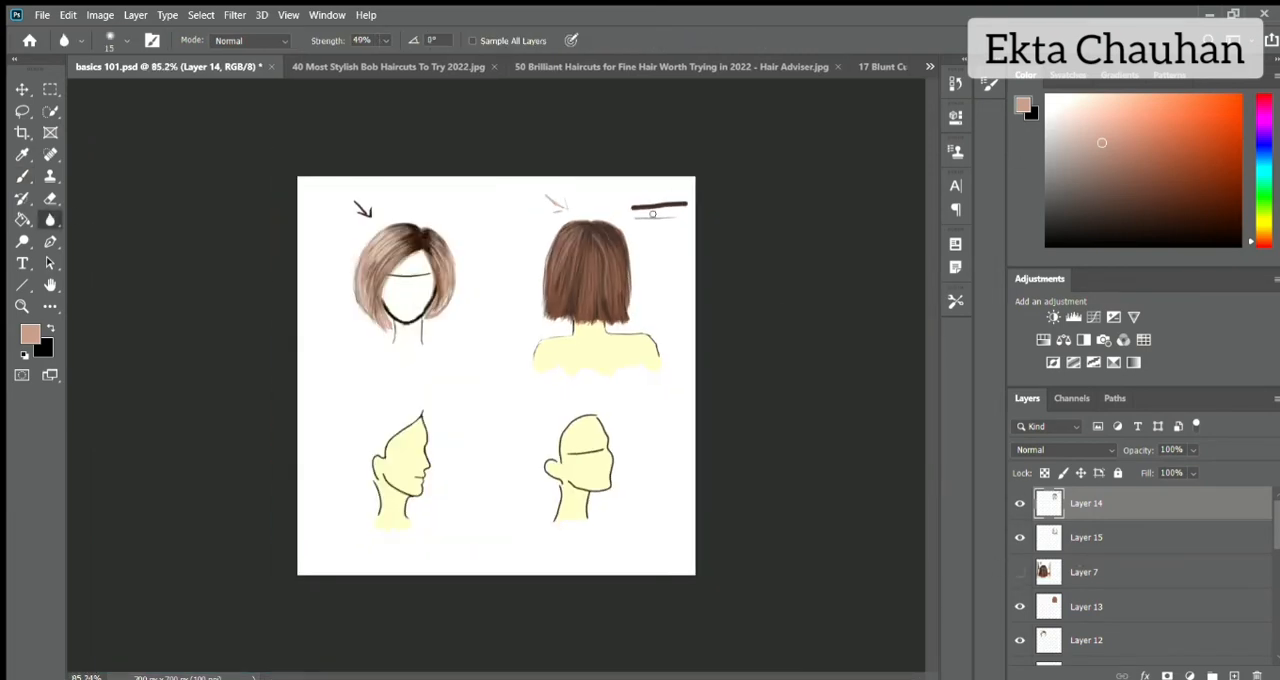
Erase the thick and thin test strokes beside the back-view head with a size 25 eraser at 100% opacity.
{"action": "left_click", "coordinate": [50, 198]}
{"action": "key", "text": "bracketright"}
{"action": "key", "text": "bracketright"}
{"action": "left_click_drag", "start_coordinate": [634, 208], "coordinate": [686, 205]}
{"action": "left_click", "coordinate": [321, 41]}
{"action": "left_click_drag", "start_coordinate": [676, 217], "coordinate": [636, 218]}
Fill the background layer with black.
{"action": "scroll", "coordinate": [1145, 634], "scroll_direction": "down", "scroll_amount": 5}
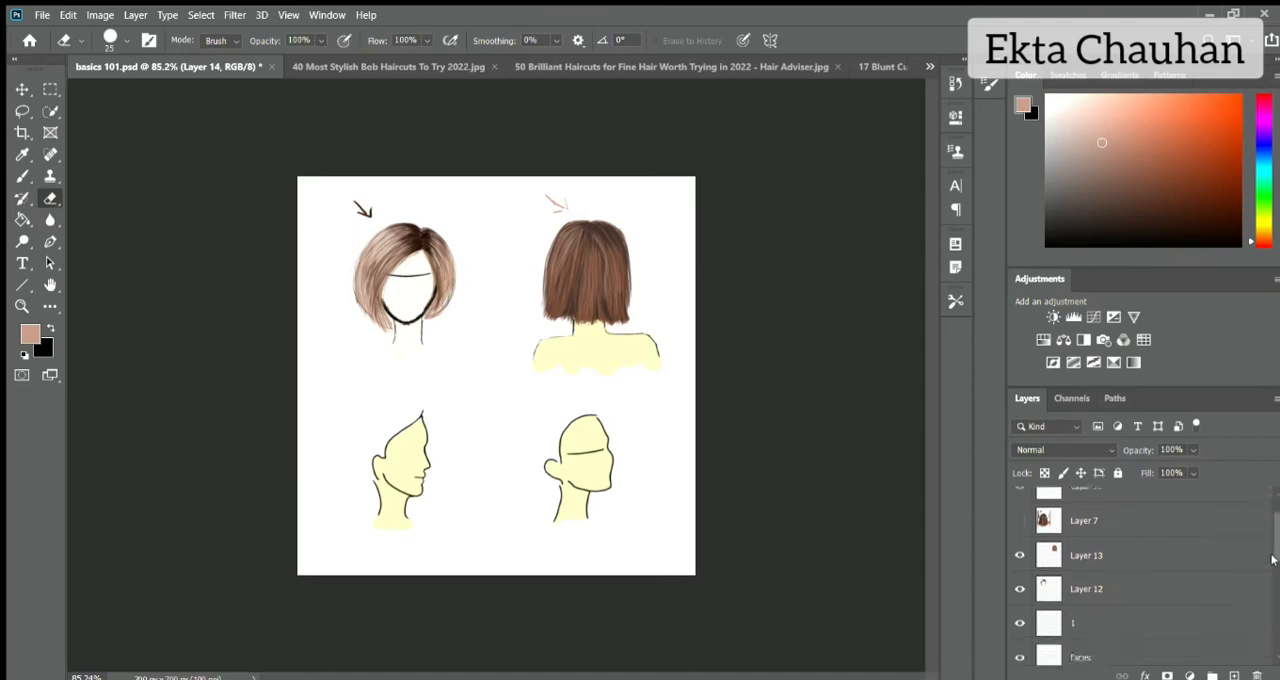
{"action": "left_click", "coordinate": [1145, 630]}
{"action": "key", "text": "b"}
{"action": "key", "text": "ctrl+BackSpace"}
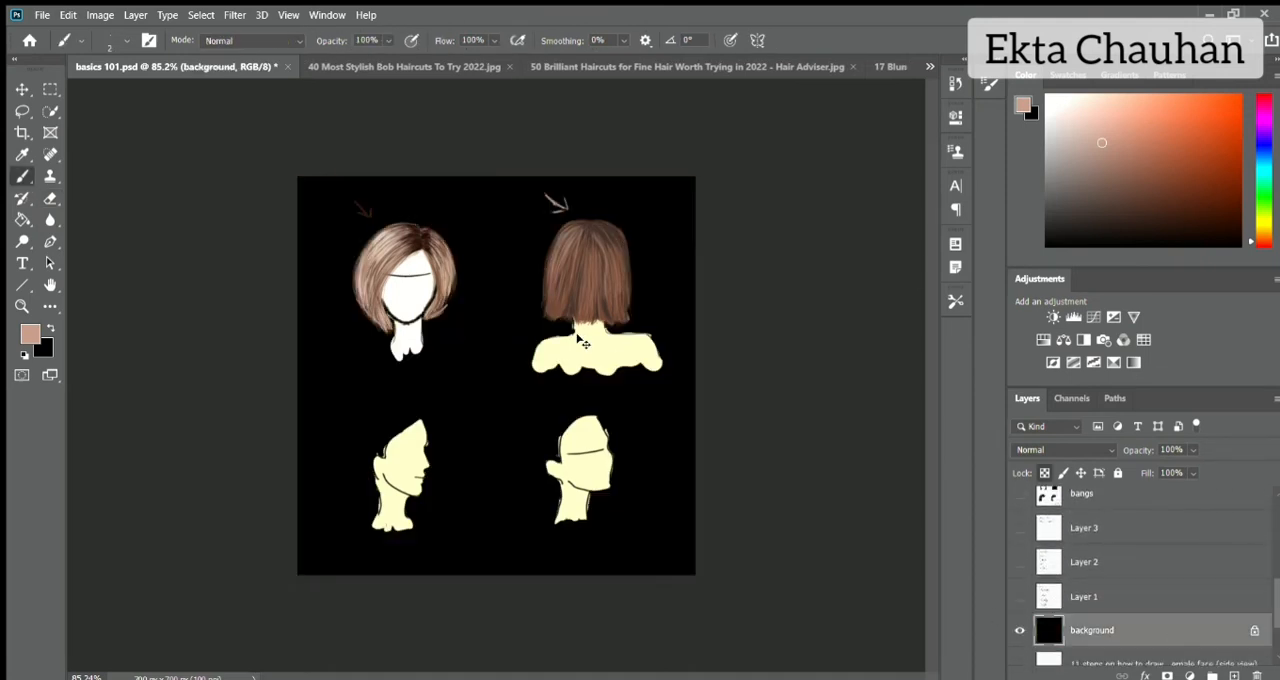
Hide the heads' skin fills so that only the two hairstyles and their arrows show on the black background.
{"action": "scroll", "coordinate": [1145, 600], "scroll_direction": "up", "scroll_amount": 4}
{"action": "left_click", "coordinate": [1024, 642]}
{"action": "scroll", "coordinate": [485, 275], "scroll_direction": "up", "scroll_amount": 4}
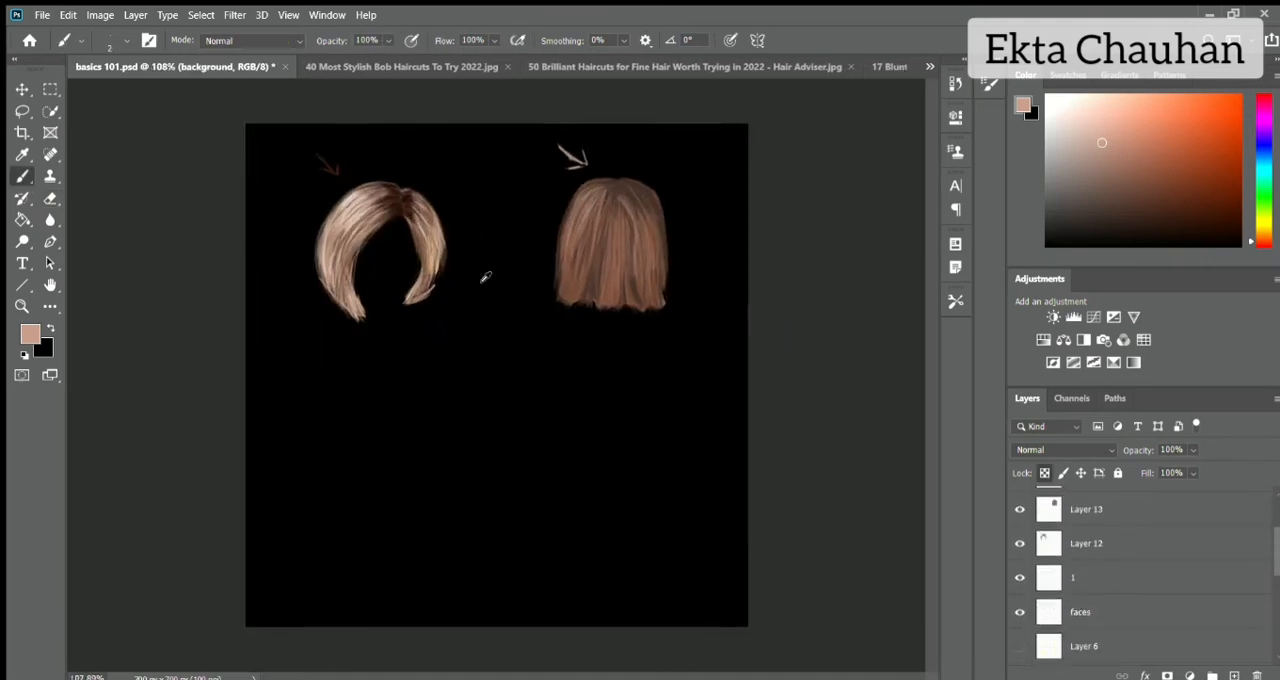
{"action": "mouse_move", "coordinate": [1274, 541]}
{"action": "left_mouse_down"}
{"action": "mouse_move", "coordinate": [1274, 530]}
{"action": "mouse_move", "coordinate": [1275, 544]}
{"action": "left_mouse_up"}
{"action": "left_click", "coordinate": [1020, 607]}
{"action": "left_click", "coordinate": [1020, 607]}
{"action": "left_click", "coordinate": [1020, 527]}
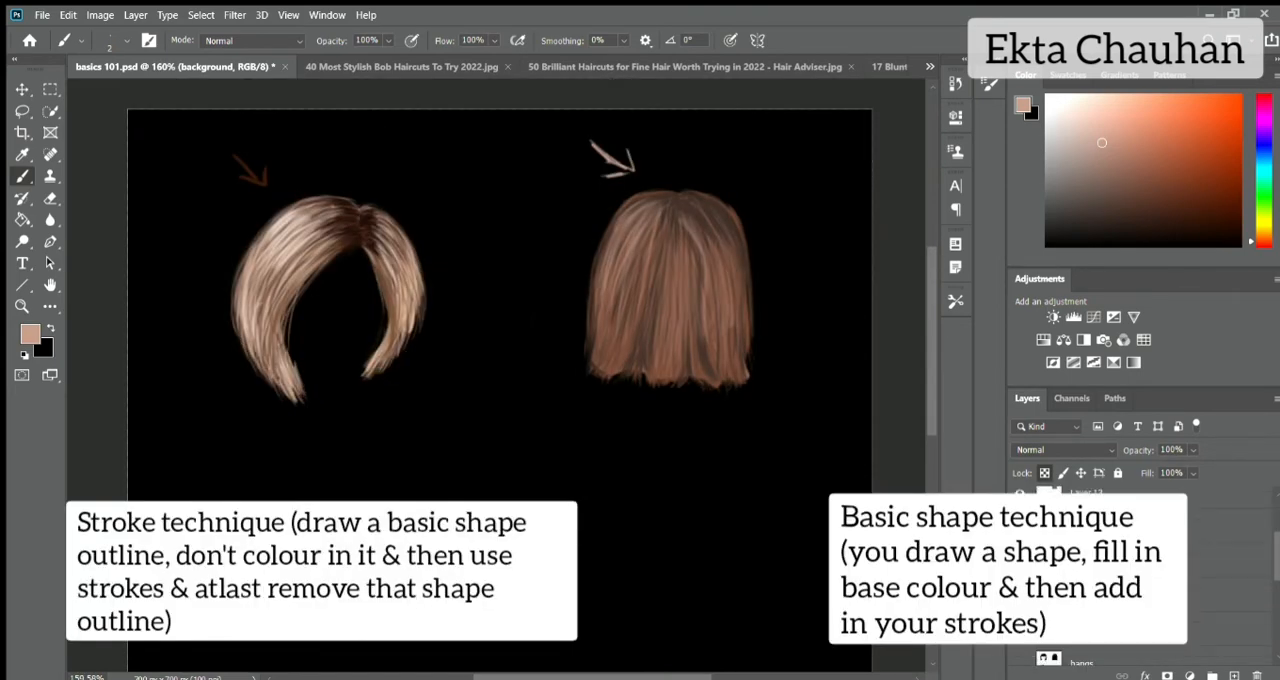
Set the foreground colour to white and the background colour to black.
{"action": "key", "text": "d"}
{"action": "key", "text": "x"}
{"action": "scroll", "coordinate": [630, 370], "scroll_direction": "up", "scroll_amount": 2}
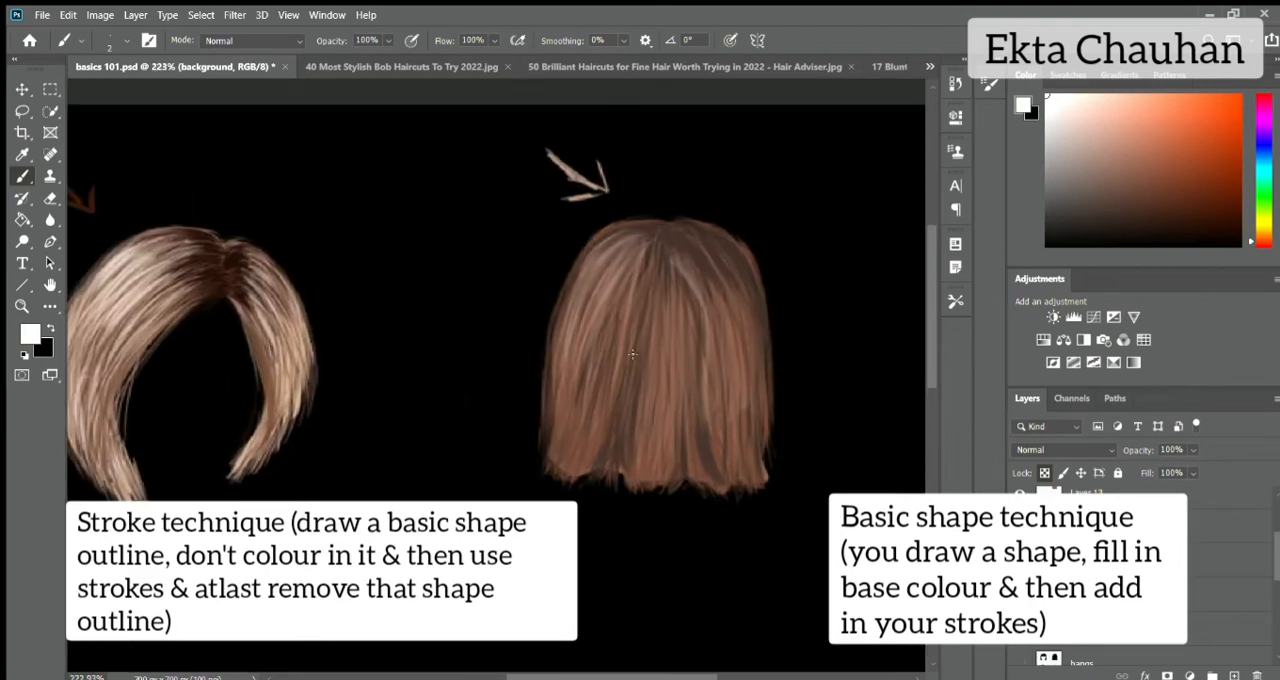
On a new layer beneath Layer 14, fill in the back-view bob's blunt hem with fine strokes in a brown sampled from the hair.
{"action": "scroll", "coordinate": [1145, 590], "scroll_direction": "up", "scroll_amount": 3}
{"action": "left_click", "coordinate": [1145, 505]}
{"action": "left_click", "coordinate": [597, 432], "text": "alt"}
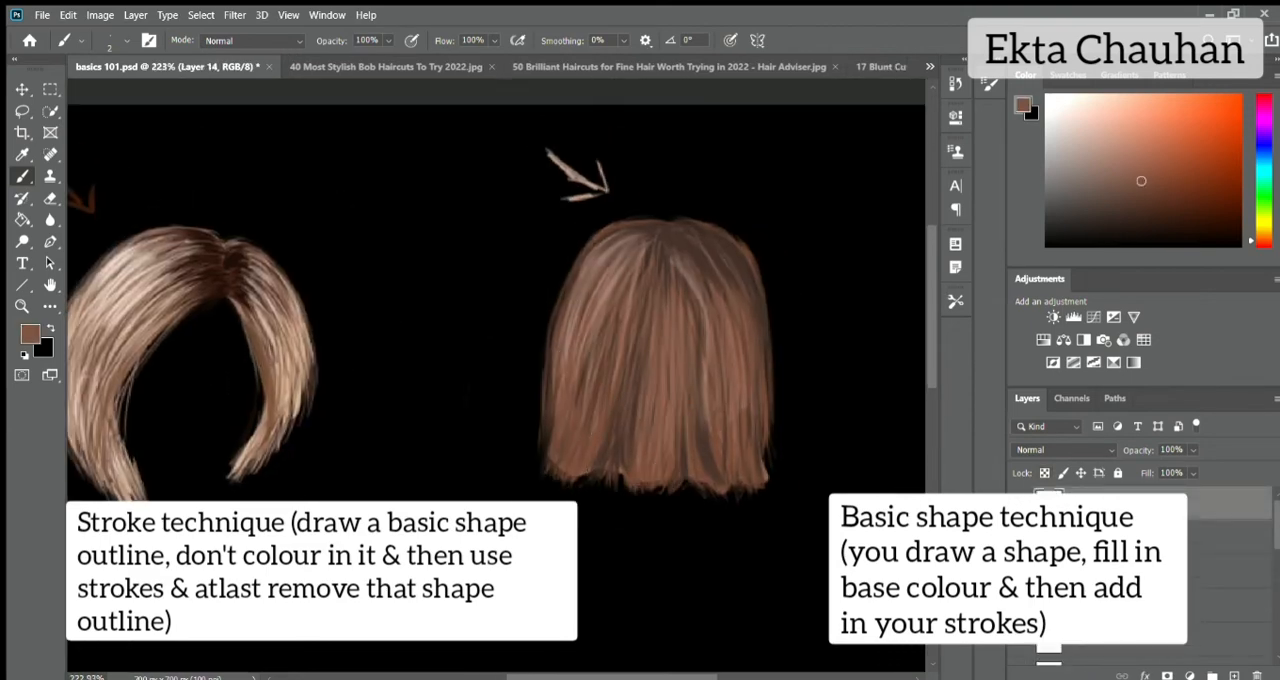
{"action": "key", "text": "ctrl+shift+alt+n"}
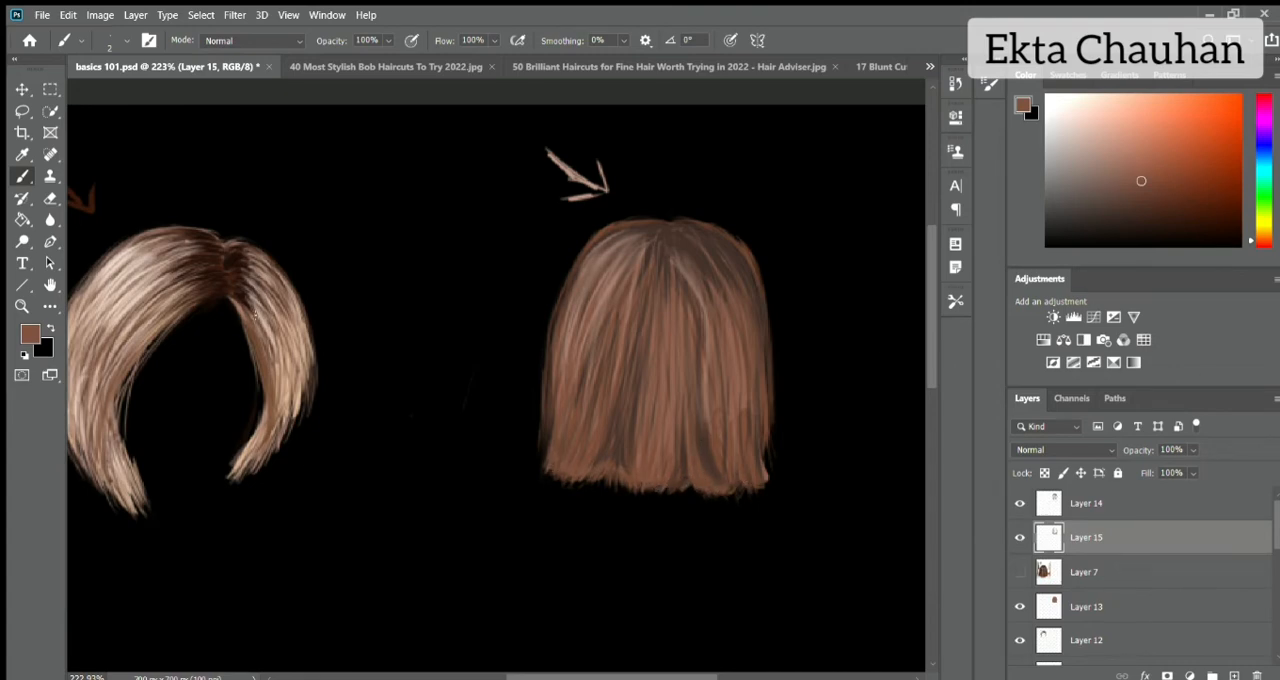
{"action": "scroll", "coordinate": [255, 314], "scroll_direction": "left", "scroll_amount": 2}
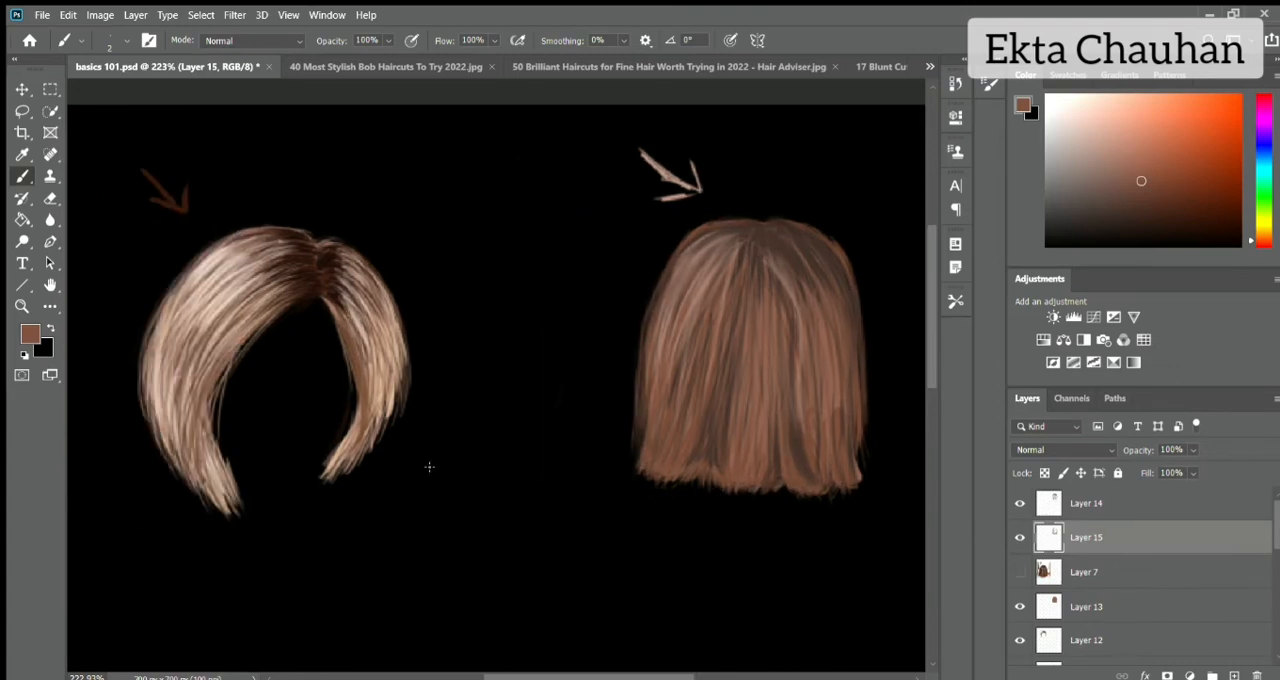
Trace the inner and outer outlines of the blonde front-view bob in white on Layer 13 with a size 6 brush.
{"action": "left_click", "coordinate": [1046, 101]}
{"action": "left_click", "coordinate": [1061, 613]}
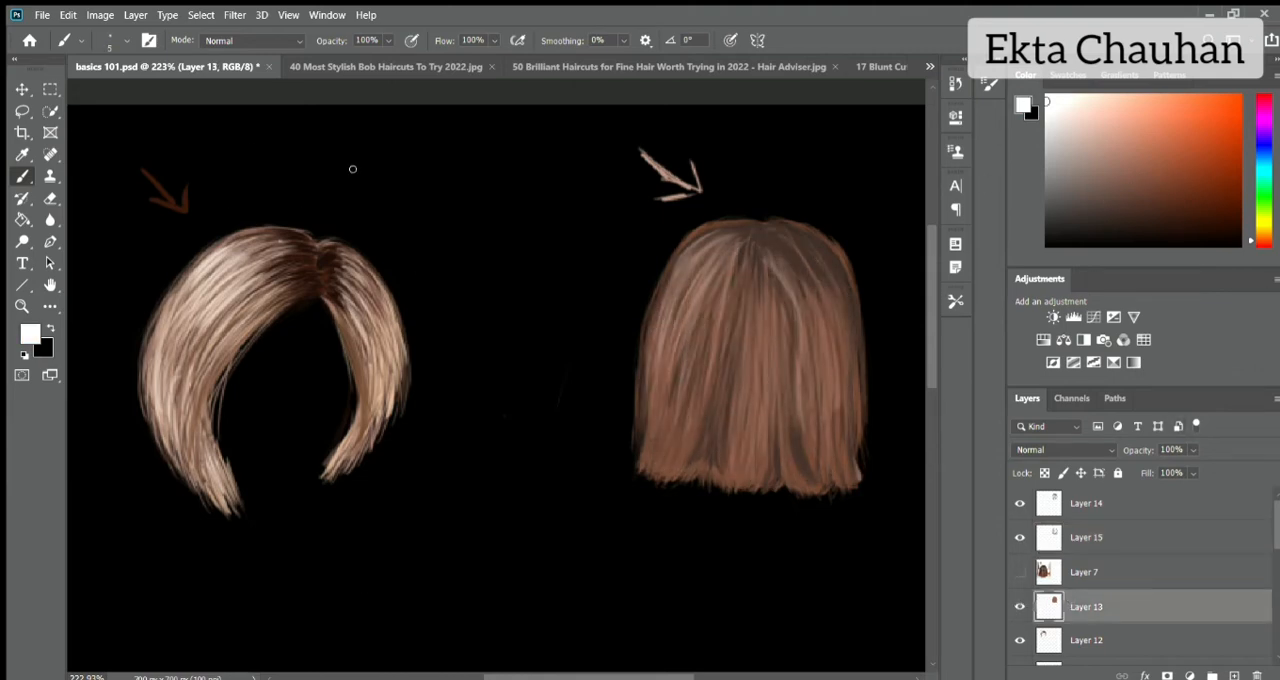
{"action": "mouse_move", "coordinate": [245, 208]}
{"action": "left_mouse_down"}
{"action": "mouse_move", "coordinate": [315, 216]}
{"action": "mouse_move", "coordinate": [225, 524]}
{"action": "left_mouse_up"}
{"action": "left_click_drag", "start_coordinate": [300, 312], "coordinate": [268, 500]}
{"action": "left_click_drag", "start_coordinate": [300, 316], "coordinate": [306, 456]}
{"action": "left_click_drag", "start_coordinate": [332, 222], "coordinate": [400, 426]}
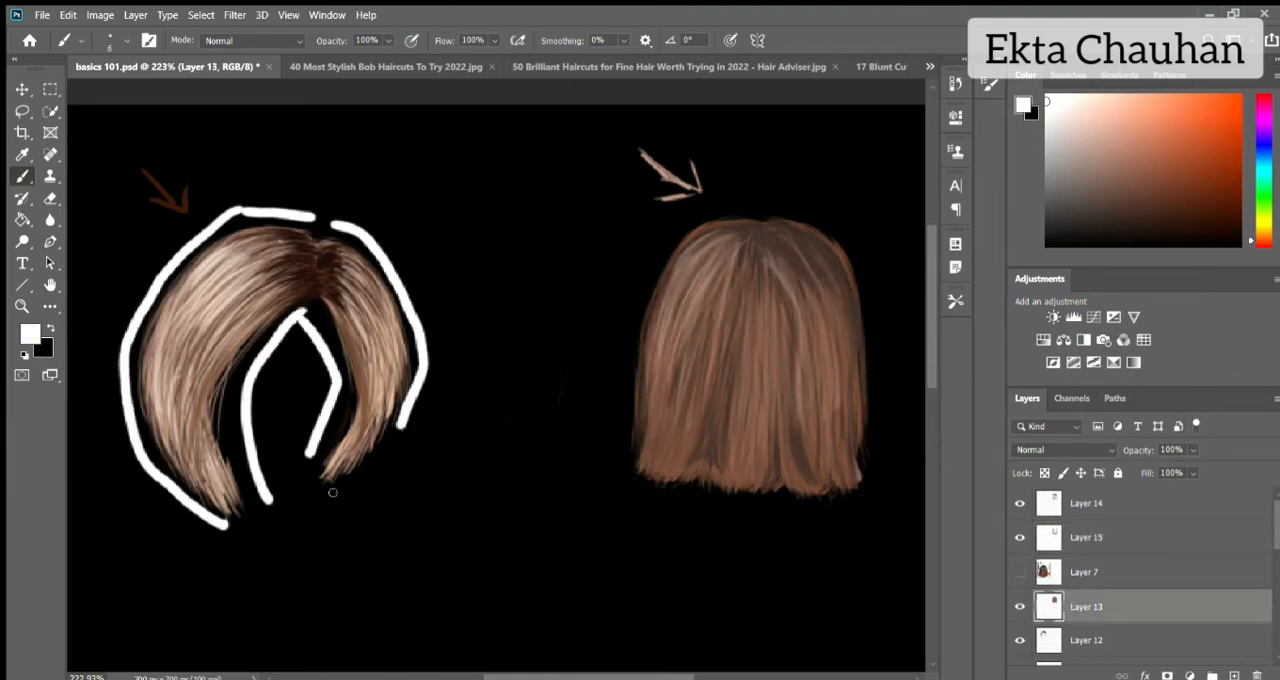
{"action": "left_click_drag", "start_coordinate": [315, 497], "coordinate": [389, 452]}
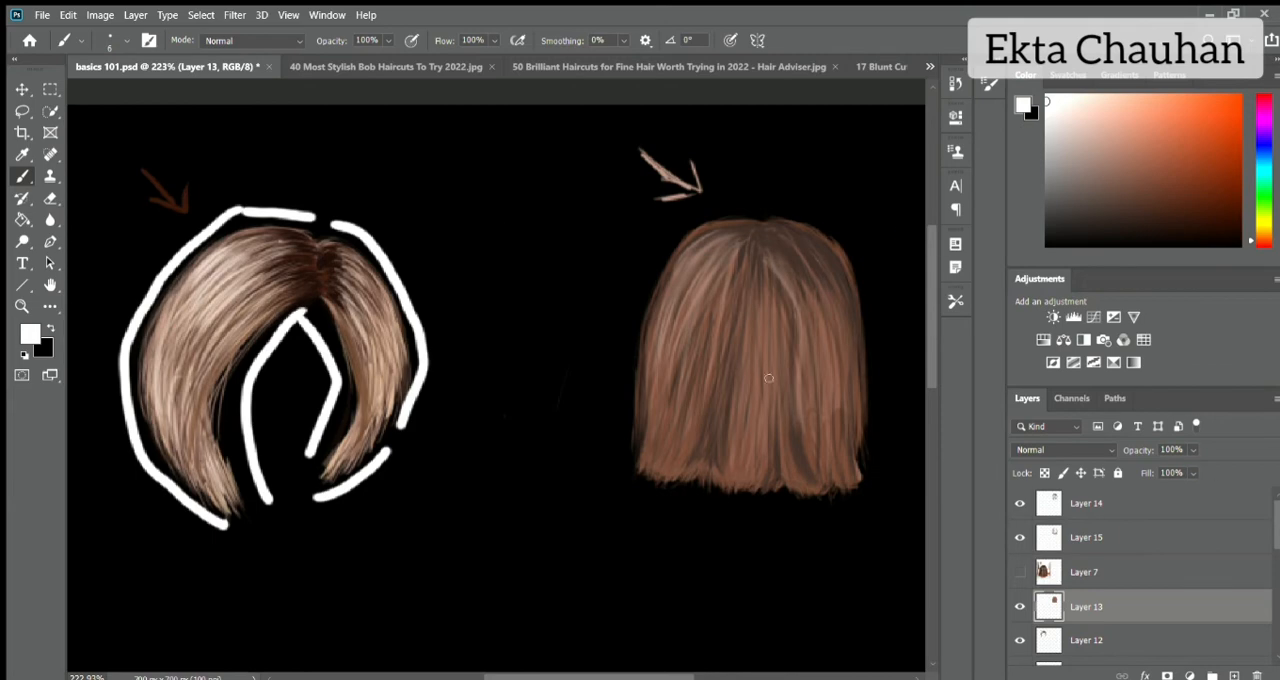
Erase the white outline around the blonde bob and invert the background layer back to white.
{"action": "key", "text": "e"}
{"action": "mouse_move", "coordinate": [345, 226]}
{"action": "left_mouse_down"}
{"action": "mouse_move", "coordinate": [137, 390]}
{"action": "mouse_move", "coordinate": [420, 389]}
{"action": "left_mouse_up"}
{"action": "key", "text": "ctrl+0"}
{"action": "mouse_move", "coordinate": [1276, 530]}
{"action": "left_mouse_down"}
{"action": "mouse_move", "coordinate": [1276, 608]}
{"action": "mouse_move", "coordinate": [1276, 520]}
{"action": "left_mouse_up"}
{"action": "left_click", "coordinate": [1150, 650]}
{"action": "key", "text": "ctrl+i"}
Bring the short dark side-view bob photo from the 17 Blunt Cut Bob Haircuts file into basics 101.psd and scale it.
{"action": "left_click", "coordinate": [1130, 504]}
{"action": "left_click", "coordinate": [889, 67]}
{"action": "key", "text": "v"}
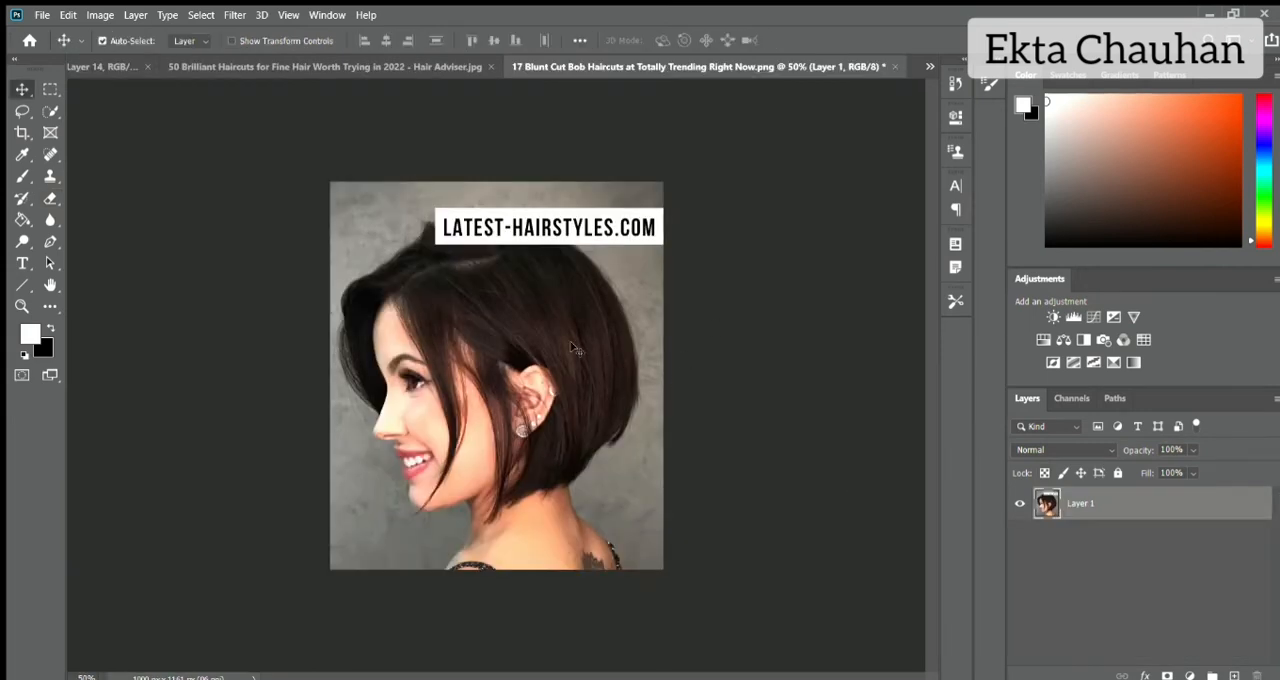
{"action": "left_click_drag", "start_coordinate": [576, 302], "coordinate": [672, 241]}
{"action": "key", "text": "ctrl+t"}
{"action": "left_click_drag", "start_coordinate": [111, 410], "coordinate": [577, 408]}
{"action": "left_click_drag", "start_coordinate": [730, 349], "coordinate": [642, 180]}
{"action": "key", "text": "Return"}
Flip the side-view reference photo horizontally and nudge it slightly toward the blonde head.
{"action": "key", "text": "ctrl+t"}
{"action": "right_click", "coordinate": [570, 281]}
{"action": "left_click", "coordinate": [606, 551]}
{"action": "key", "text": "Return"}
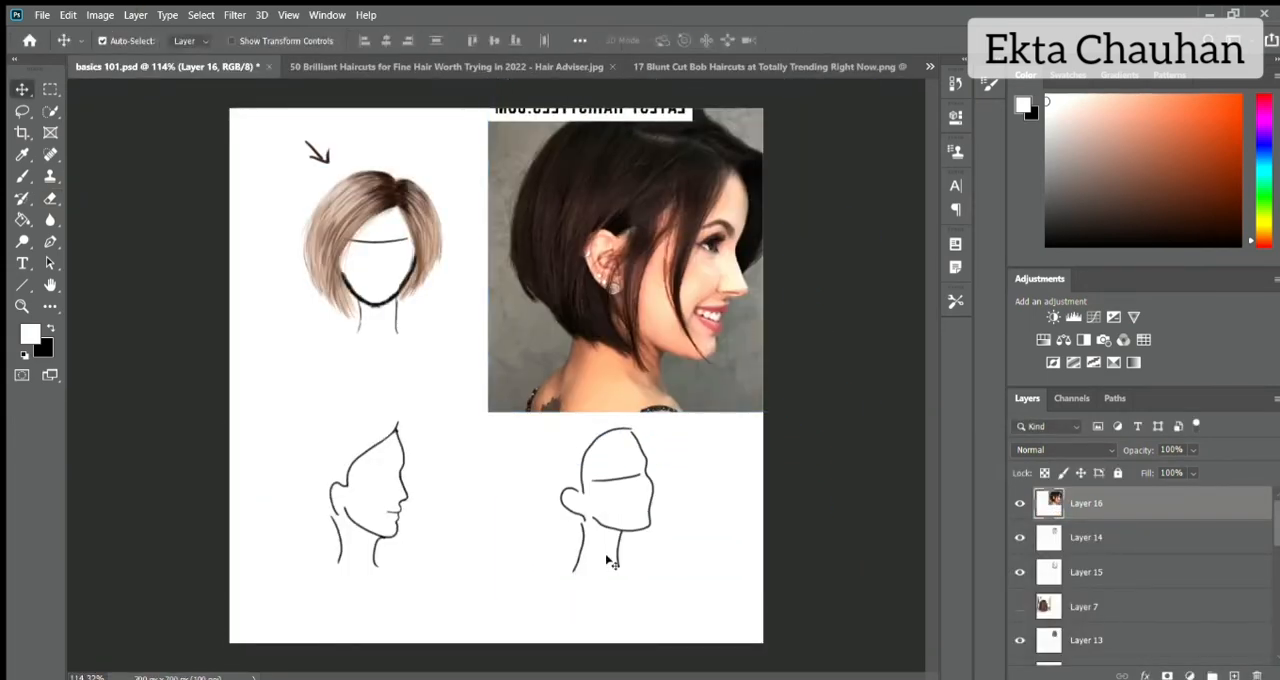
{"action": "key", "text": "ctrl+t"}
{"action": "left_click_drag", "start_coordinate": [650, 262], "coordinate": [632, 262]}
{"action": "key", "text": "Return"}
Sample a dark brown from the reference photo's hair as the brush colour.
{"action": "key", "text": "b"}
{"action": "left_click", "coordinate": [560, 195], "text": "alt"}
{"action": "left_click", "coordinate": [563, 191], "text": "alt"}
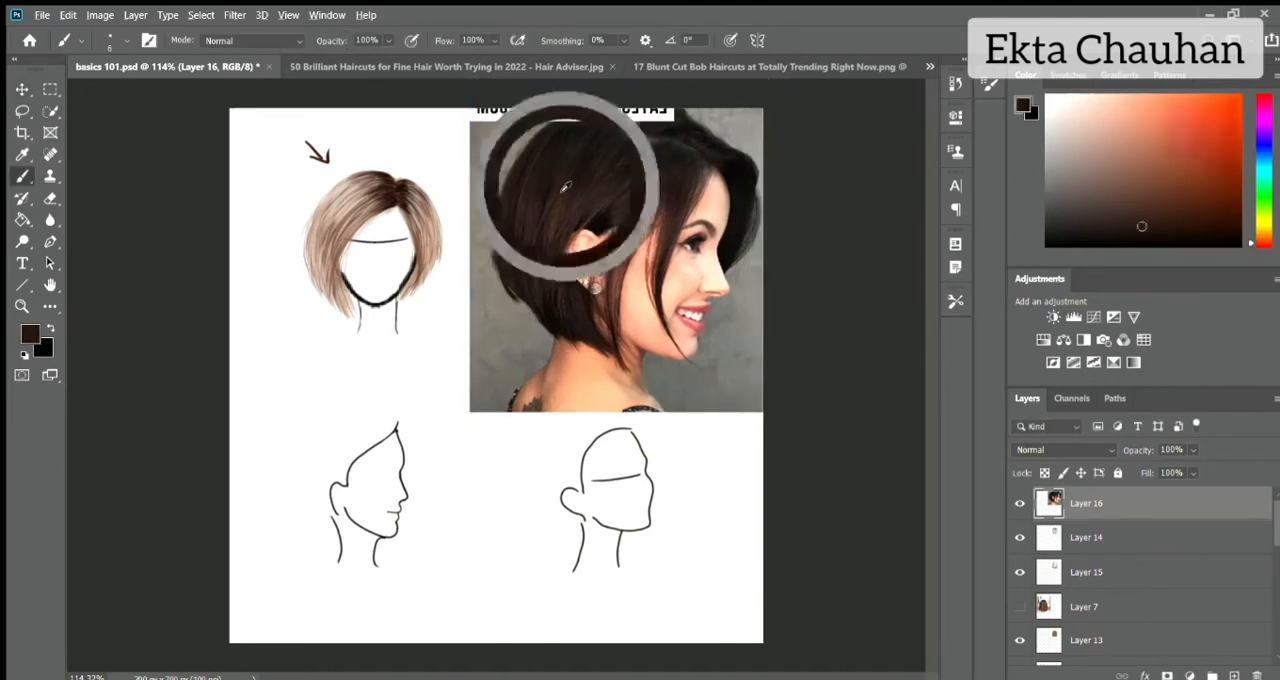
{"action": "left_click", "coordinate": [562, 192], "text": "alt"}
Delete Layer 7 and merge back-view hair Layers 13, 14 and 15 into one layer.
{"action": "left_click", "coordinate": [1130, 548]}
{"action": "left_click", "coordinate": [1091, 610]}
{"action": "key", "text": "Delete"}
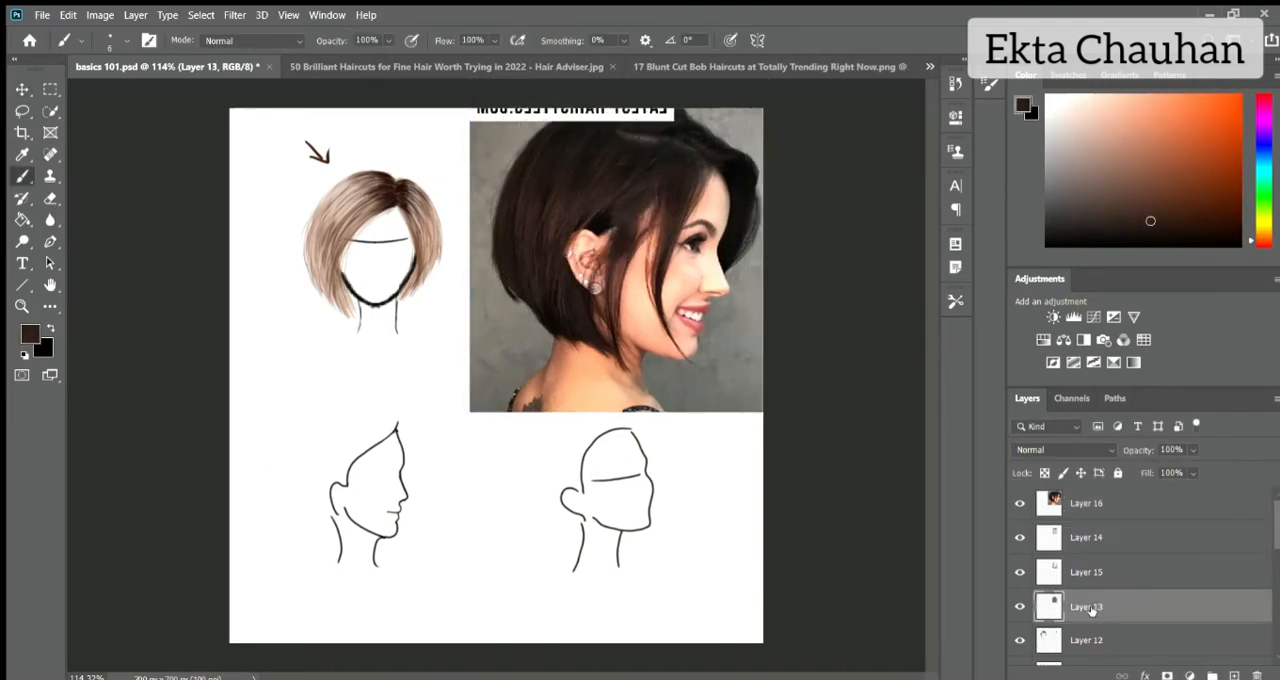
{"action": "left_click", "coordinate": [1142, 535]}
{"action": "left_click", "coordinate": [1126, 606], "text": "shift"}
{"action": "left_click", "coordinate": [1090, 606]}
{"action": "left_click", "coordinate": [1137, 531], "text": "shift"}
{"action": "key", "text": "ctrl+e"}
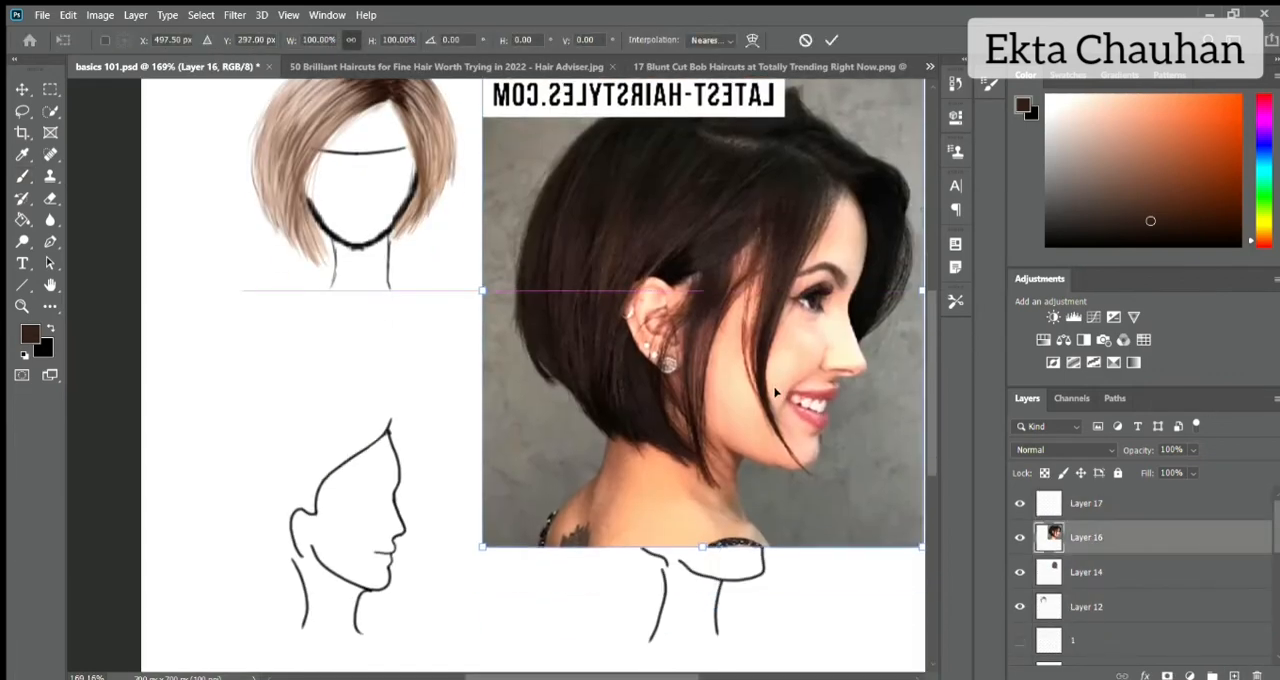
Roughly sketch the long front strands over the profile head's face and ear and the hairline sweeping up to the forehead.
{"action": "mouse_move", "coordinate": [393, 427]}
{"action": "left_mouse_down"}
{"action": "mouse_move", "coordinate": [366, 456]}
{"action": "mouse_move", "coordinate": [345, 548]}
{"action": "mouse_move", "coordinate": [364, 580]}
{"action": "left_mouse_up"}
{"action": "mouse_move", "coordinate": [387, 435]}
{"action": "left_mouse_down"}
{"action": "mouse_move", "coordinate": [353, 548]}
{"action": "mouse_move", "coordinate": [367, 580]}
{"action": "left_mouse_up"}
{"action": "left_click_drag", "start_coordinate": [345, 453], "coordinate": [356, 562]}
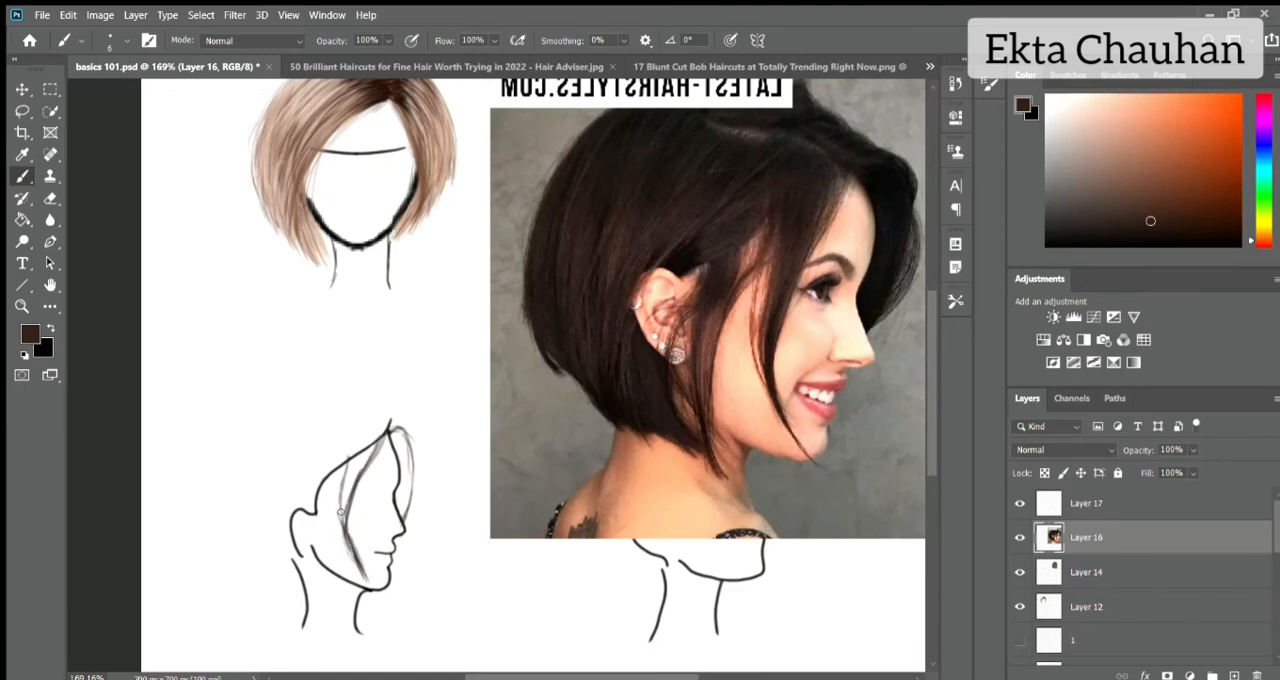
{"action": "left_click_drag", "start_coordinate": [321, 497], "coordinate": [314, 590]}
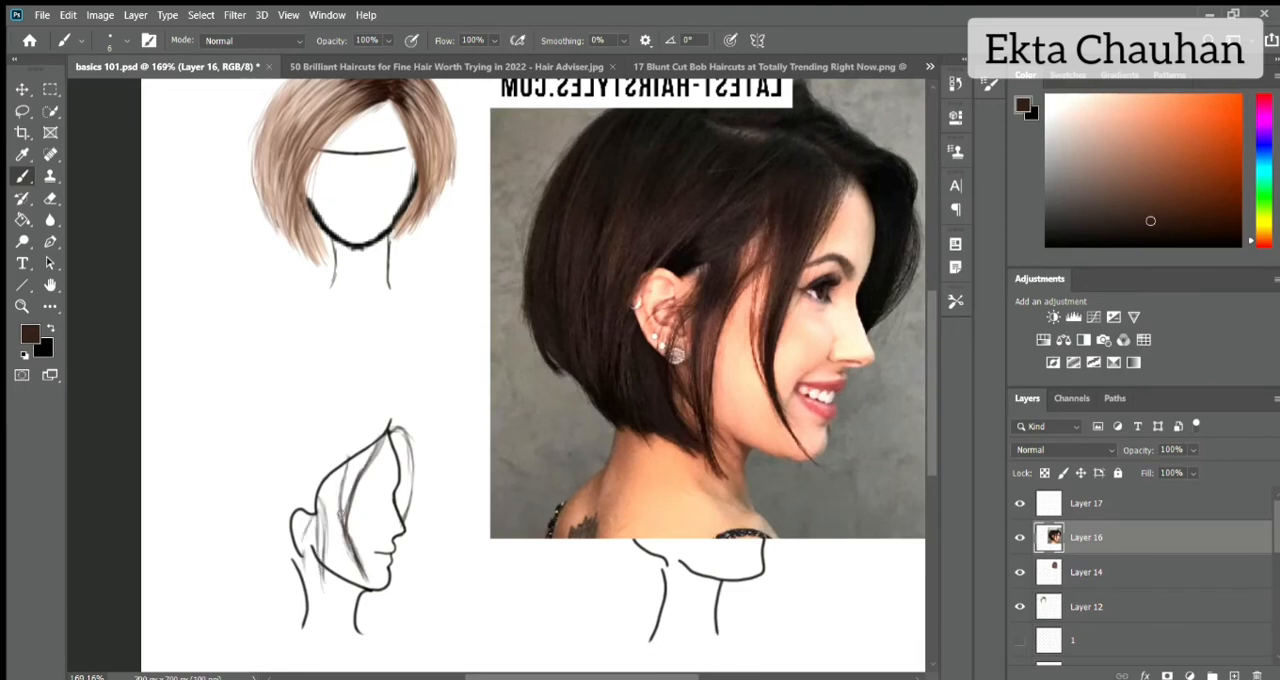
{"action": "left_click_drag", "start_coordinate": [310, 508], "coordinate": [384, 430]}
Try marking the crown curve on the reference photo in white.
{"action": "key", "text": "z"}
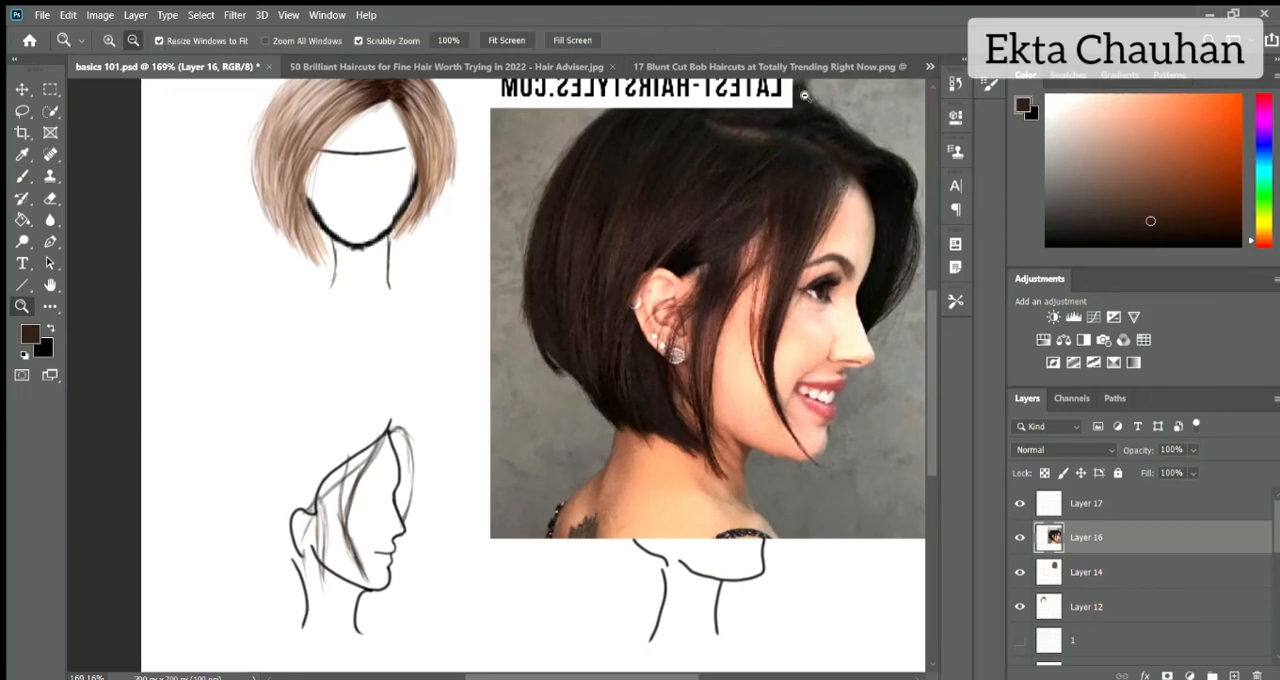
{"action": "key", "text": "x"}
{"action": "key", "text": "b"}
{"action": "left_click", "coordinate": [786, 100], "text": "alt"}
{"action": "left_click_drag", "start_coordinate": [703, 114], "coordinate": [854, 177]}
{"action": "key", "text": "ctrl+z"}
{"action": "key", "text": "c"}
{"action": "key", "text": "x"}
{"action": "key", "text": "b"}
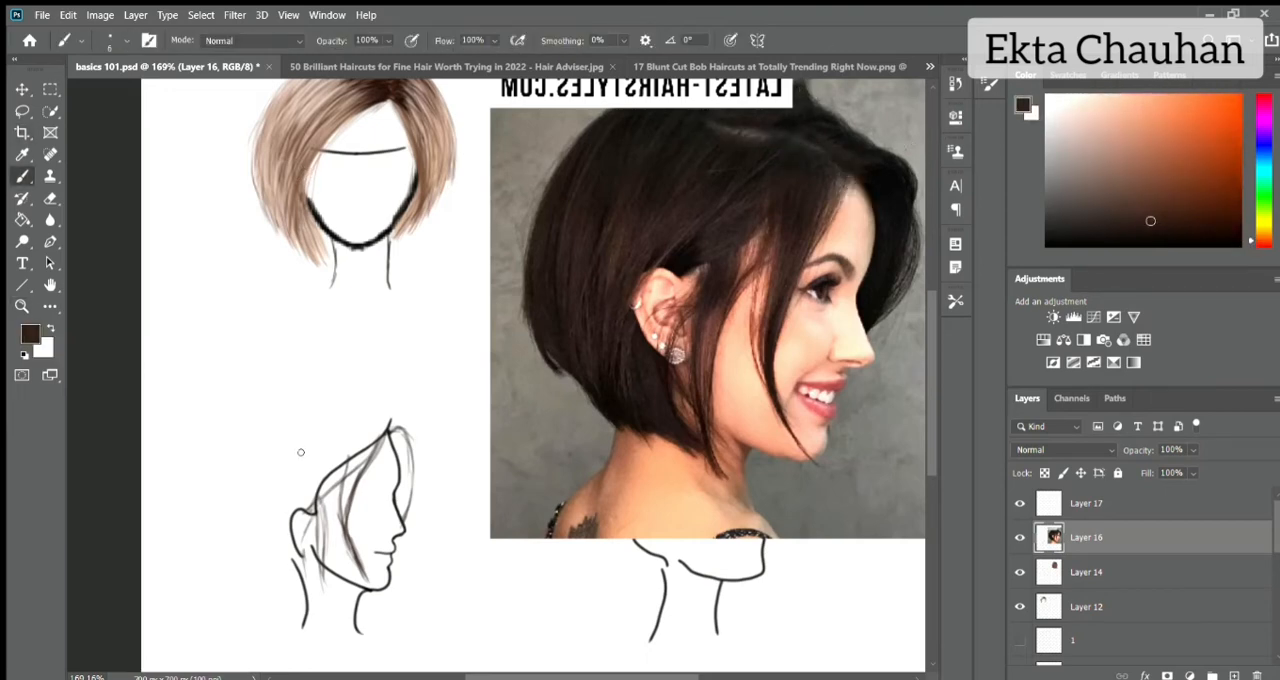
Trial-mark the photo's hem curve and sketch the bob's crown, rounded back and angled nape hem around the profile head.
{"action": "mouse_move", "coordinate": [372, 417]}
{"action": "left_mouse_down"}
{"action": "mouse_move", "coordinate": [318, 417]}
{"action": "mouse_move", "coordinate": [392, 425]}
{"action": "left_mouse_up"}
{"action": "left_click_drag", "start_coordinate": [527, 353], "coordinate": [707, 467]}
{"action": "key", "text": "ctrl+z"}
{"action": "key", "text": "x"}
{"action": "key", "text": "ctrl+z"}
{"action": "key", "text": "z"}
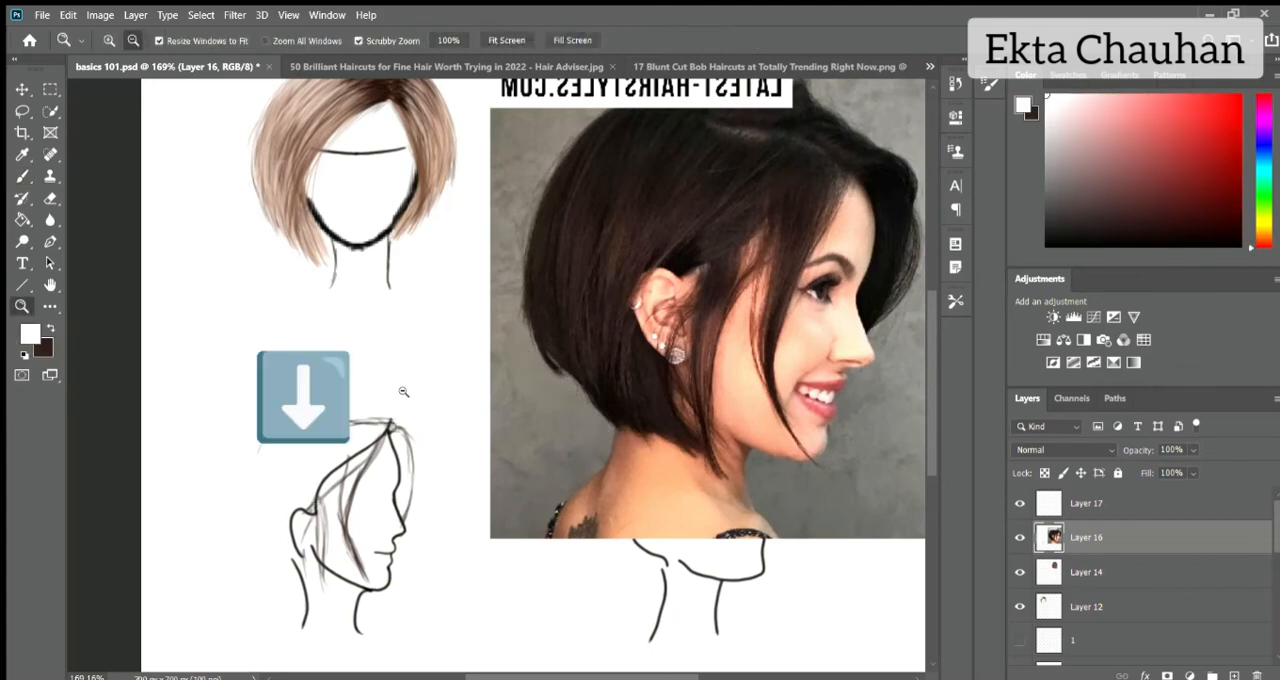
{"action": "key", "text": "b"}
{"action": "key", "text": "x"}
{"action": "left_click_drag", "start_coordinate": [279, 566], "coordinate": [312, 588]}
{"action": "left_click_drag", "start_coordinate": [244, 521], "coordinate": [322, 591]}
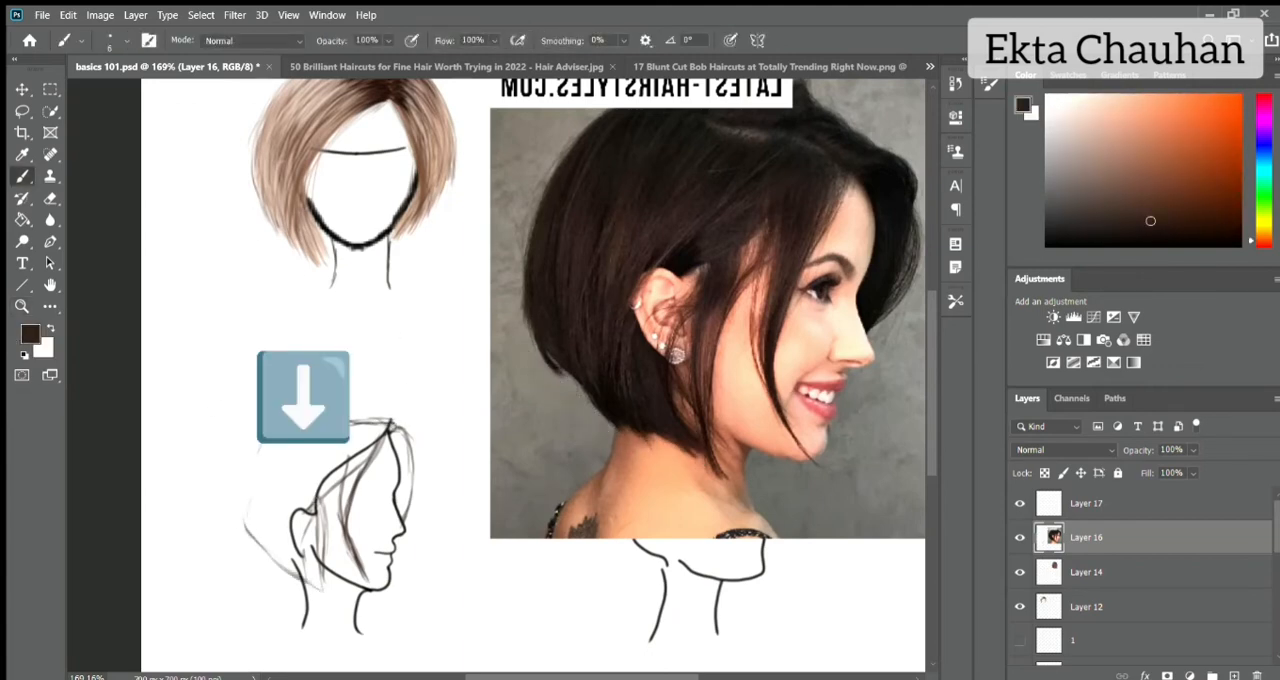
{"action": "mouse_move", "coordinate": [322, 398]}
{"action": "left_mouse_down"}
{"action": "mouse_move", "coordinate": [251, 488]}
{"action": "mouse_move", "coordinate": [247, 529]}
{"action": "left_mouse_up"}
{"action": "left_click_drag", "start_coordinate": [324, 396], "coordinate": [408, 421]}
Sketch the swept parting volume and the far-side lock past the face, and strengthen the outline at the back of the crown.
{"action": "scroll", "coordinate": [507, 399], "scroll_direction": "up", "scroll_amount": 1}
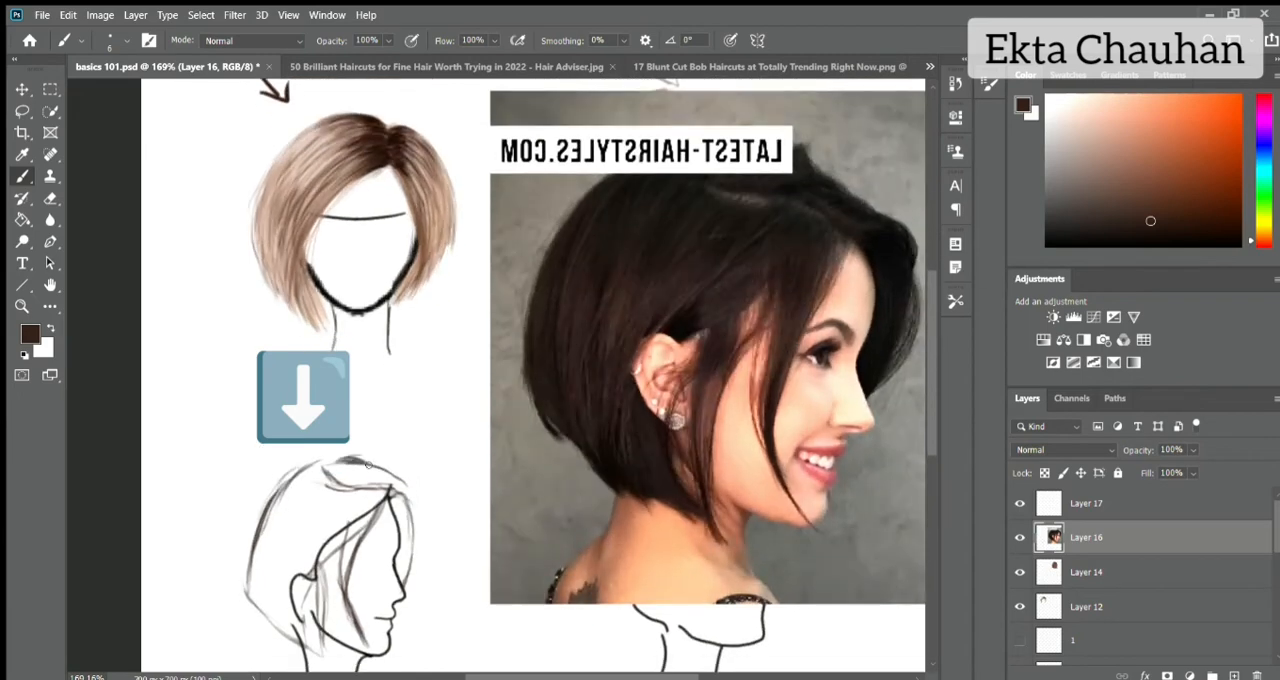
{"action": "mouse_move", "coordinate": [368, 464]}
{"action": "left_mouse_down"}
{"action": "mouse_move", "coordinate": [418, 515]}
{"action": "mouse_move", "coordinate": [408, 580]}
{"action": "left_mouse_up"}
{"action": "left_click_drag", "start_coordinate": [412, 490], "coordinate": [421, 558]}
{"action": "mouse_move", "coordinate": [331, 456]}
{"action": "left_mouse_down"}
{"action": "mouse_move", "coordinate": [322, 474]}
{"action": "mouse_move", "coordinate": [353, 487]}
{"action": "mouse_move", "coordinate": [343, 457]}
{"action": "mouse_move", "coordinate": [290, 472]}
{"action": "left_mouse_up"}
{"action": "left_click_drag", "start_coordinate": [276, 500], "coordinate": [326, 451]}
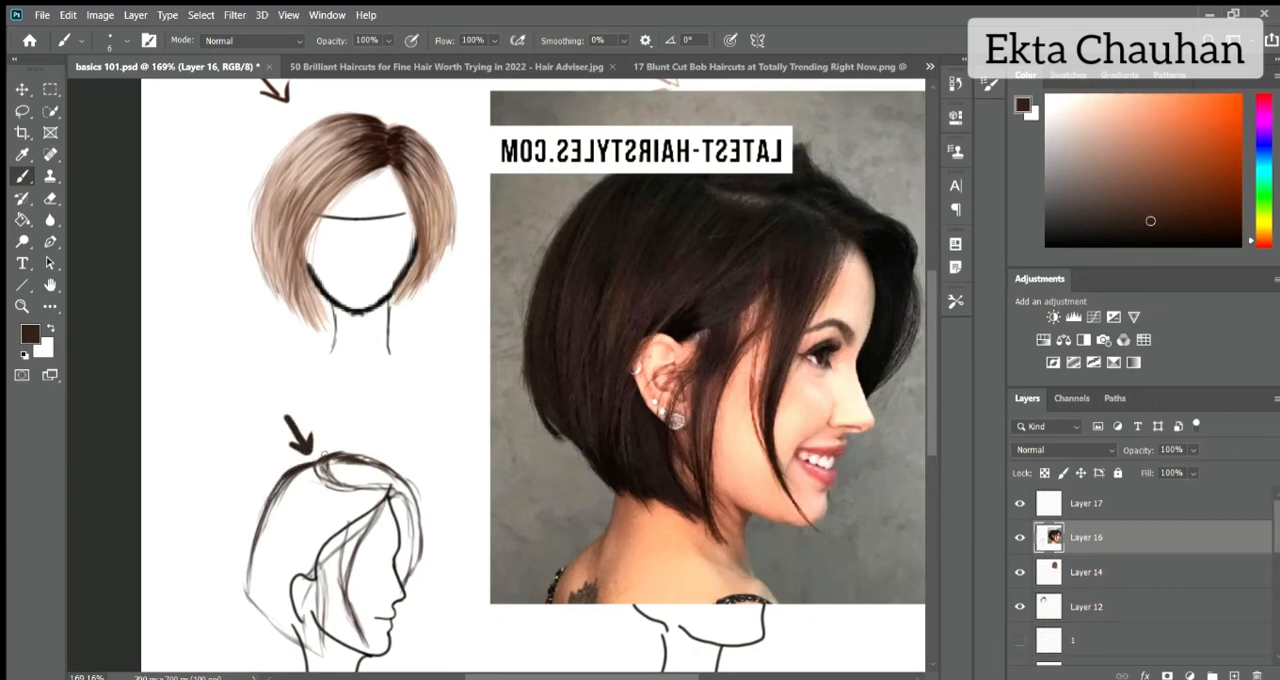
Fade Layer 16, holding the reference photo and rough sketch, to 64% opacity.
{"action": "scroll", "coordinate": [700, 300], "scroll_direction": "down", "scroll_amount": 3}
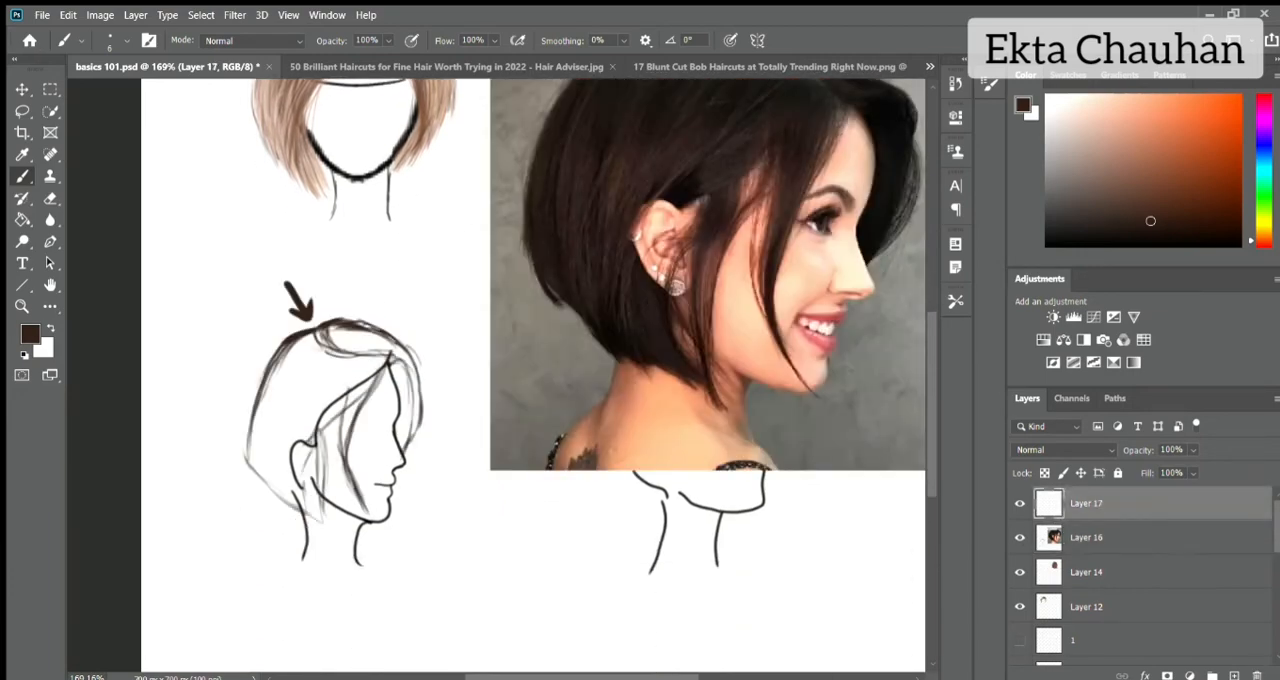
{"action": "key", "text": "p"}
{"action": "key", "text": "b"}
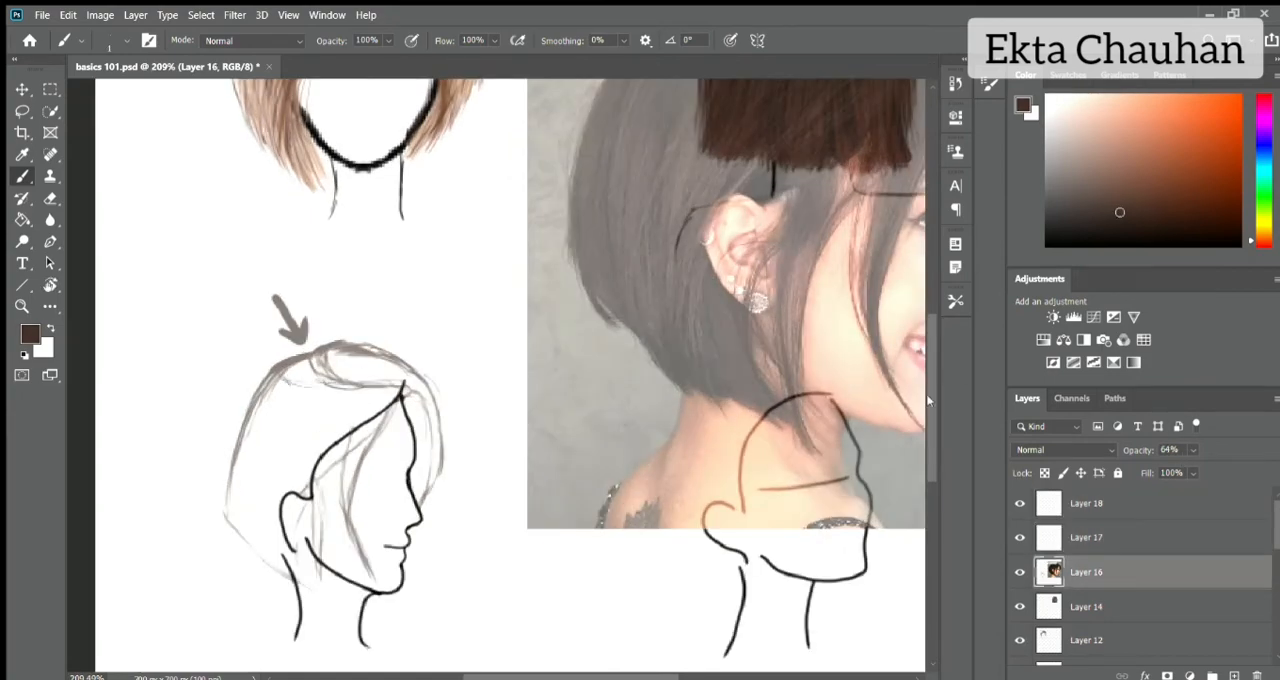
{"action": "scroll", "coordinate": [926, 393], "scroll_direction": "up", "scroll_amount": 3}
{"action": "left_click", "coordinate": [1020, 606]}
{"action": "left_click", "coordinate": [1020, 606]}
{"action": "scroll", "coordinate": [919, 403], "scroll_direction": "down", "scroll_amount": 2}
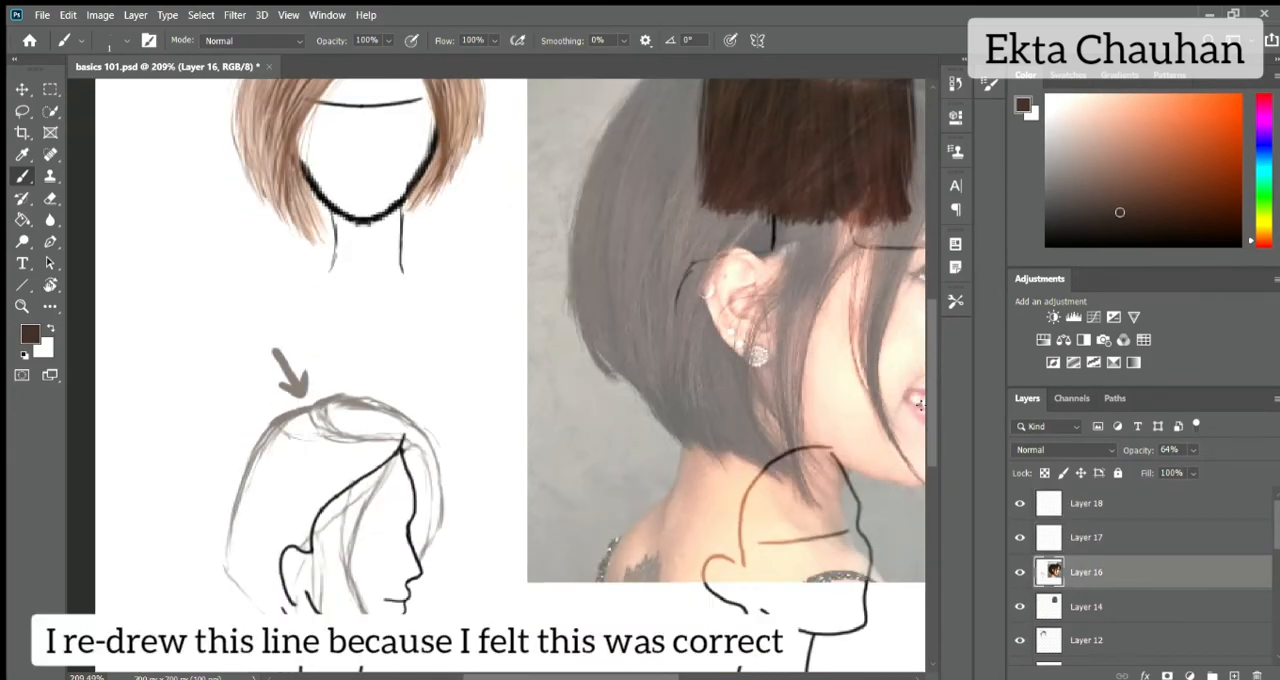
On Layer 17, draw short size 1 hair strokes downward from the profile bob's parting line.
{"action": "left_click", "coordinate": [1087, 538]}
{"action": "mouse_move", "coordinate": [282, 431]}
{"action": "left_mouse_down"}
{"action": "mouse_move", "coordinate": [328, 437]}
{"action": "mouse_move", "coordinate": [238, 490]}
{"action": "mouse_move", "coordinate": [266, 457]}
{"action": "left_mouse_up"}
{"action": "mouse_move", "coordinate": [308, 434]}
{"action": "left_mouse_down"}
{"action": "mouse_move", "coordinate": [292, 458]}
{"action": "mouse_move", "coordinate": [318, 458]}
{"action": "left_mouse_up"}
{"action": "mouse_move", "coordinate": [362, 437]}
{"action": "left_mouse_down"}
{"action": "mouse_move", "coordinate": [347, 457]}
{"action": "mouse_move", "coordinate": [372, 462]}
{"action": "left_mouse_up"}
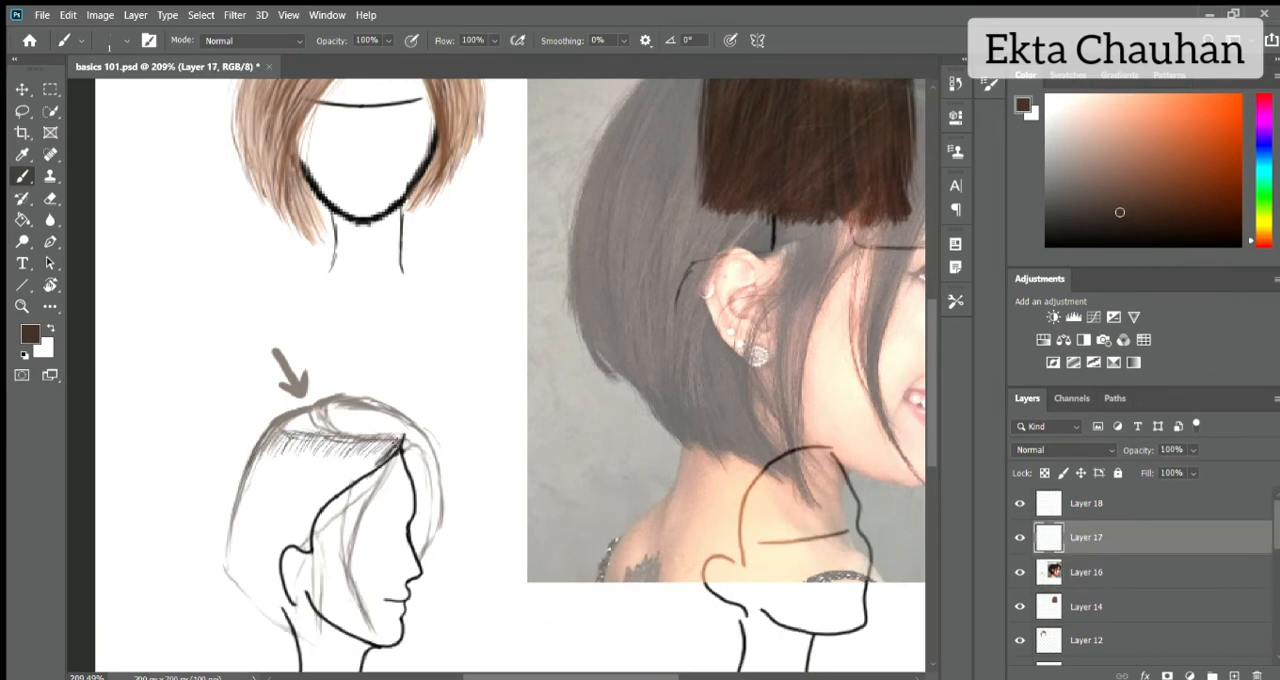
{"action": "mouse_move", "coordinate": [296, 422]}
{"action": "left_mouse_down"}
{"action": "mouse_move", "coordinate": [268, 450]}
{"action": "mouse_move", "coordinate": [312, 458]}
{"action": "left_mouse_up"}
{"action": "left_click_drag", "start_coordinate": [342, 434], "coordinate": [326, 455]}
Darken the roots below the parting with size 3 strokes and start long strands down the back of the head.
{"action": "scroll", "coordinate": [335, 446], "scroll_direction": "down", "scroll_amount": 1}
{"action": "left_click_drag", "start_coordinate": [338, 384], "coordinate": [322, 403]}
{"action": "mouse_move", "coordinate": [356, 382]}
{"action": "left_mouse_down"}
{"action": "mouse_move", "coordinate": [340, 404]}
{"action": "mouse_move", "coordinate": [356, 406]}
{"action": "left_mouse_up"}
{"action": "left_click_drag", "start_coordinate": [394, 384], "coordinate": [362, 424]}
{"action": "left_click_drag", "start_coordinate": [352, 404], "coordinate": [320, 442]}
{"action": "left_click_drag", "start_coordinate": [272, 380], "coordinate": [230, 488]}
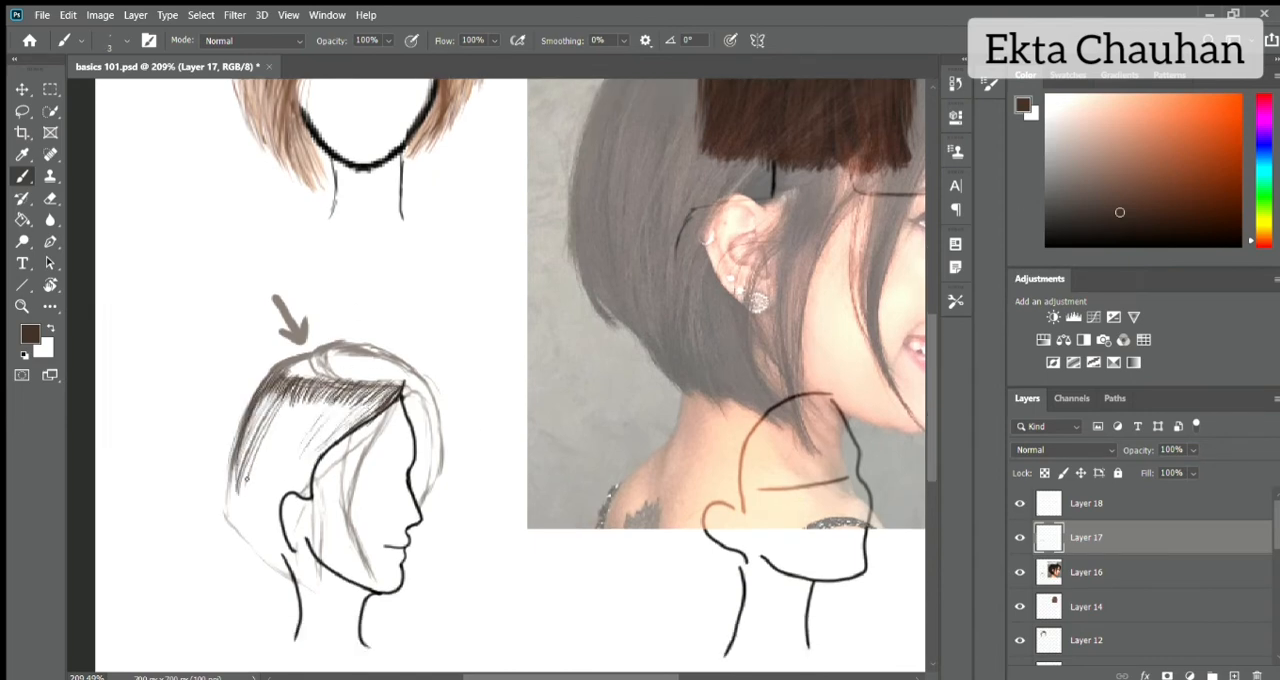
Draw long strands from the parting toward the ear and the loose front strands falling over the cheek.
{"action": "left_click_drag", "start_coordinate": [318, 380], "coordinate": [262, 500]}
{"action": "mouse_move", "coordinate": [382, 386]}
{"action": "left_mouse_down"}
{"action": "mouse_move", "coordinate": [298, 480]}
{"action": "mouse_move", "coordinate": [310, 556]}
{"action": "left_mouse_up"}
{"action": "left_click_drag", "start_coordinate": [360, 430], "coordinate": [332, 462]}
{"action": "left_click_drag", "start_coordinate": [396, 404], "coordinate": [316, 476]}
{"action": "mouse_move", "coordinate": [379, 417]}
{"action": "left_mouse_down"}
{"action": "mouse_move", "coordinate": [314, 492]}
{"action": "mouse_move", "coordinate": [330, 592]}
{"action": "mouse_move", "coordinate": [350, 468]}
{"action": "mouse_move", "coordinate": [377, 582]}
{"action": "left_mouse_up"}
{"action": "left_click_drag", "start_coordinate": [381, 415], "coordinate": [344, 514]}
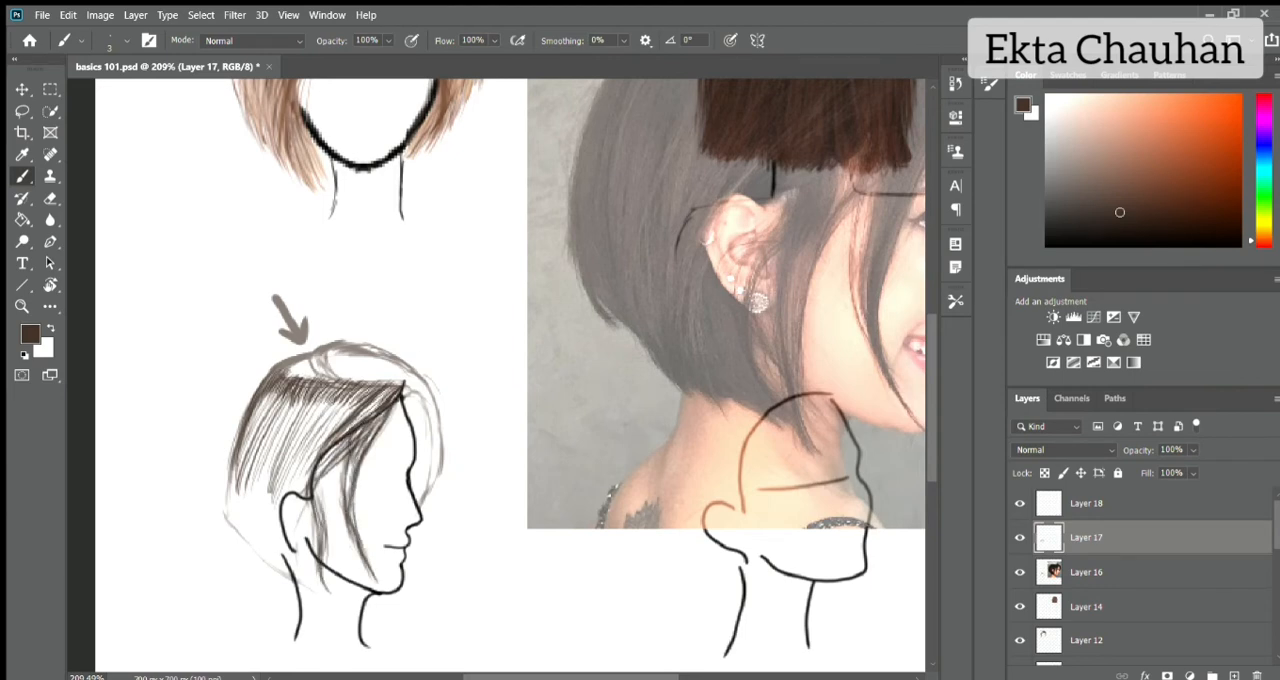
Fill the gaps below the parting and extend strands past the back of the head to the nape.
{"action": "left_click_drag", "start_coordinate": [362, 394], "coordinate": [288, 474]}
{"action": "left_click_drag", "start_coordinate": [312, 388], "coordinate": [256, 486]}
{"action": "mouse_move", "coordinate": [250, 446]}
{"action": "left_mouse_down"}
{"action": "mouse_move", "coordinate": [226, 524]}
{"action": "mouse_move", "coordinate": [240, 562]}
{"action": "left_mouse_up"}
{"action": "left_click_drag", "start_coordinate": [262, 462], "coordinate": [276, 564]}
{"action": "left_click_drag", "start_coordinate": [308, 500], "coordinate": [290, 580]}
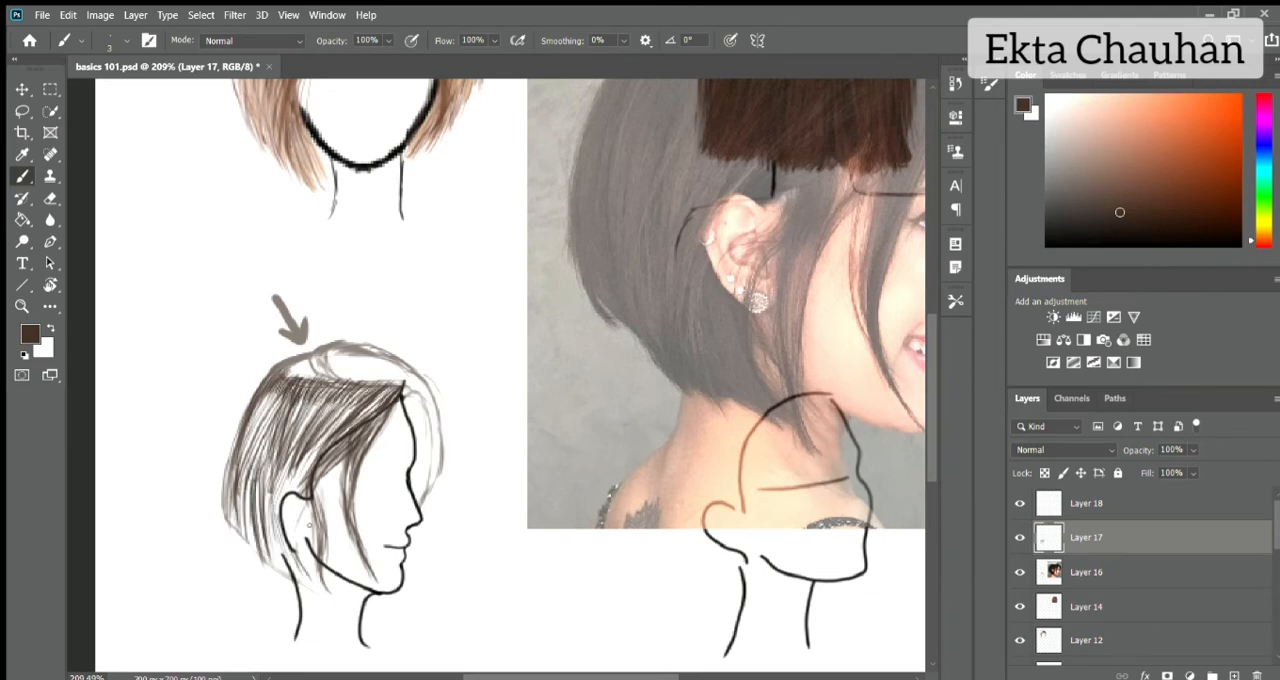
Thicken the hair behind the ear with dense strands tapering down to the nape hem.
{"action": "left_click_drag", "start_coordinate": [288, 478], "coordinate": [272, 518]}
{"action": "left_click_drag", "start_coordinate": [313, 449], "coordinate": [287, 491]}
{"action": "left_click_drag", "start_coordinate": [268, 474], "coordinate": [261, 543]}
{"action": "left_click_drag", "start_coordinate": [281, 451], "coordinate": [262, 541]}
{"action": "left_click_drag", "start_coordinate": [276, 462], "coordinate": [290, 576]}
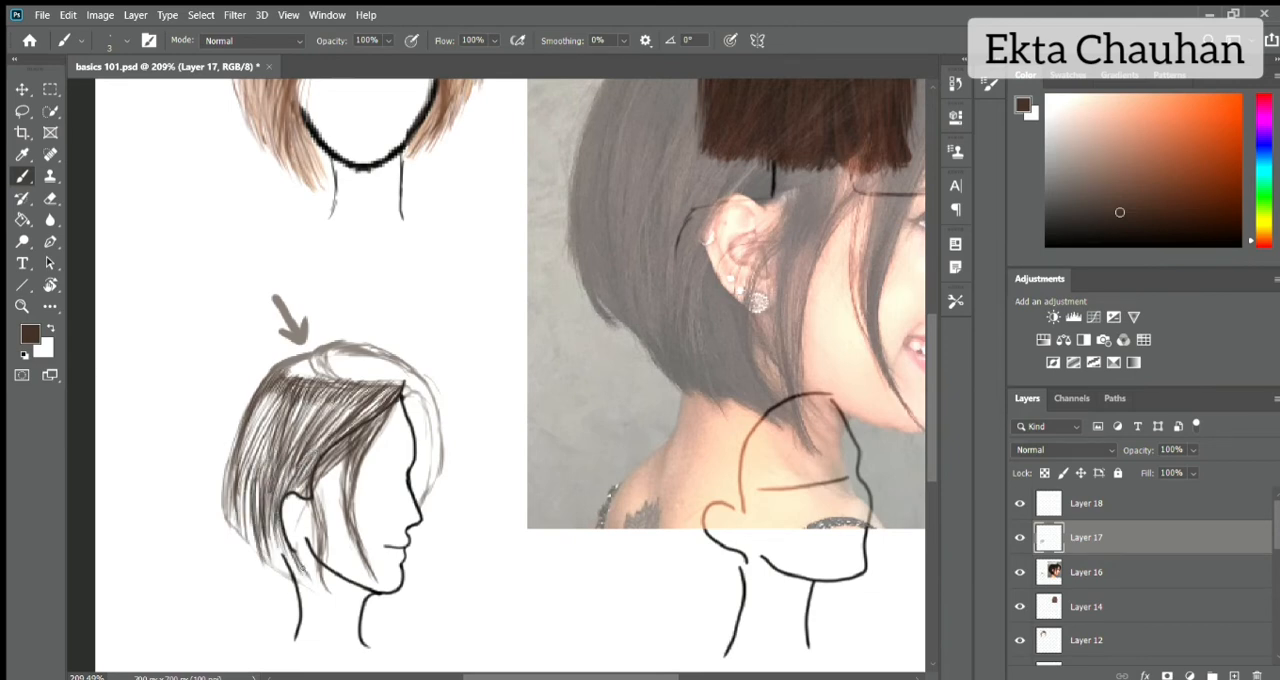
{"action": "left_click_drag", "start_coordinate": [275, 527], "coordinate": [312, 584]}
{"action": "left_click_drag", "start_coordinate": [268, 503], "coordinate": [288, 578]}
{"action": "left_click_drag", "start_coordinate": [262, 530], "coordinate": [280, 576]}
Build up the rounded back edge of the profile bob with overlapping curved strokes.
{"action": "mouse_move", "coordinate": [256, 490]}
{"action": "left_mouse_down"}
{"action": "mouse_move", "coordinate": [246, 554]}
{"action": "mouse_move", "coordinate": [222, 544]}
{"action": "left_mouse_up"}
{"action": "left_click_drag", "start_coordinate": [242, 424], "coordinate": [222, 512]}
{"action": "left_click_drag", "start_coordinate": [262, 382], "coordinate": [232, 448]}
{"action": "left_click_drag", "start_coordinate": [270, 378], "coordinate": [240, 446]}
{"action": "left_click_drag", "start_coordinate": [252, 398], "coordinate": [228, 470]}
{"action": "left_click_drag", "start_coordinate": [282, 394], "coordinate": [246, 462]}
{"action": "left_click_drag", "start_coordinate": [234, 438], "coordinate": [224, 484]}
{"action": "left_click_drag", "start_coordinate": [286, 386], "coordinate": [250, 456]}
{"action": "left_click_drag", "start_coordinate": [306, 390], "coordinate": [286, 440]}
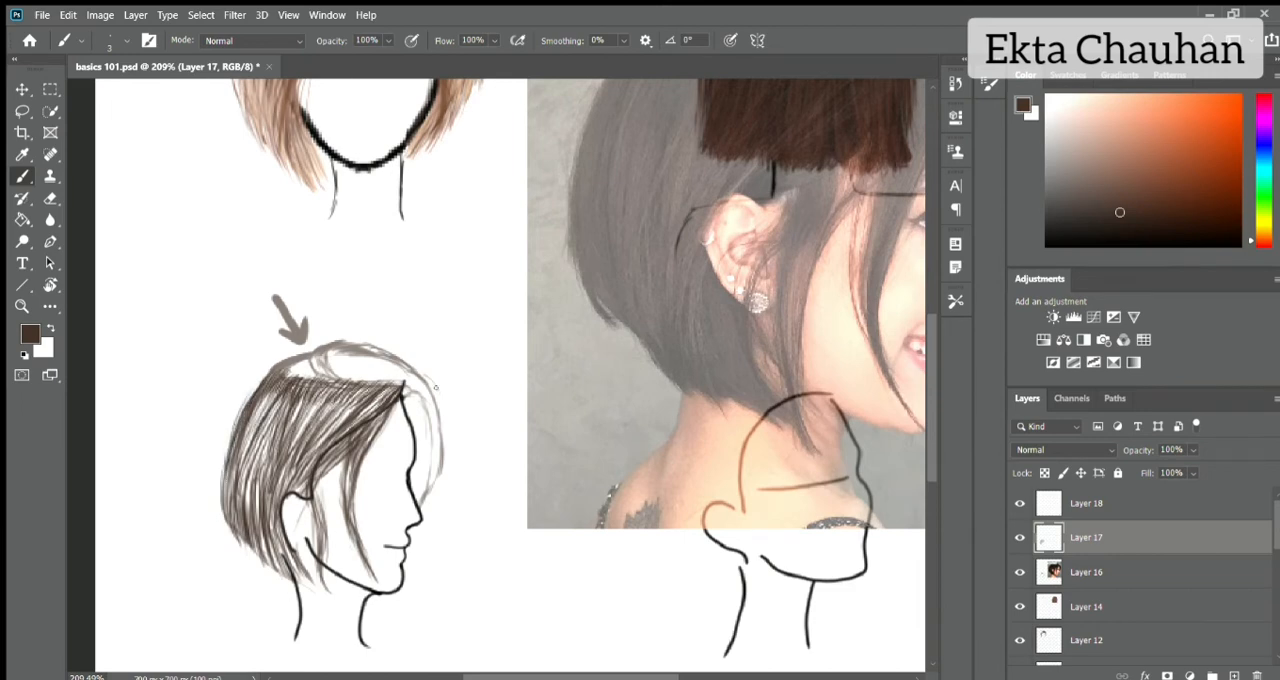
Add more strokes beneath the parting and around the front strands beside the ear.
{"action": "mouse_move", "coordinate": [300, 368]}
{"action": "left_mouse_down"}
{"action": "mouse_move", "coordinate": [270, 406]}
{"action": "mouse_move", "coordinate": [282, 414]}
{"action": "left_mouse_up"}
{"action": "left_click_drag", "start_coordinate": [348, 378], "coordinate": [312, 422]}
{"action": "mouse_move", "coordinate": [392, 386]}
{"action": "left_mouse_down"}
{"action": "mouse_move", "coordinate": [312, 488]}
{"action": "mouse_move", "coordinate": [322, 516]}
{"action": "left_mouse_up"}
{"action": "left_click_drag", "start_coordinate": [318, 480], "coordinate": [323, 524]}
{"action": "left_click_drag", "start_coordinate": [356, 448], "coordinate": [347, 494]}
Fill the top section above the parting and the far-side lock past the forehead with curved strands.
{"action": "mouse_move", "coordinate": [282, 366]}
{"action": "left_mouse_down"}
{"action": "mouse_move", "coordinate": [330, 346]}
{"action": "mouse_move", "coordinate": [414, 394]}
{"action": "left_mouse_up"}
{"action": "mouse_move", "coordinate": [402, 386]}
{"action": "left_mouse_down"}
{"action": "mouse_move", "coordinate": [432, 448]}
{"action": "mouse_move", "coordinate": [432, 502]}
{"action": "left_mouse_up"}
{"action": "left_click_drag", "start_coordinate": [406, 380], "coordinate": [442, 458]}
{"action": "mouse_move", "coordinate": [418, 402]}
{"action": "left_mouse_down"}
{"action": "mouse_move", "coordinate": [440, 500]}
{"action": "mouse_move", "coordinate": [426, 466]}
{"action": "left_mouse_up"}
{"action": "left_click_drag", "start_coordinate": [406, 398], "coordinate": [420, 482]}
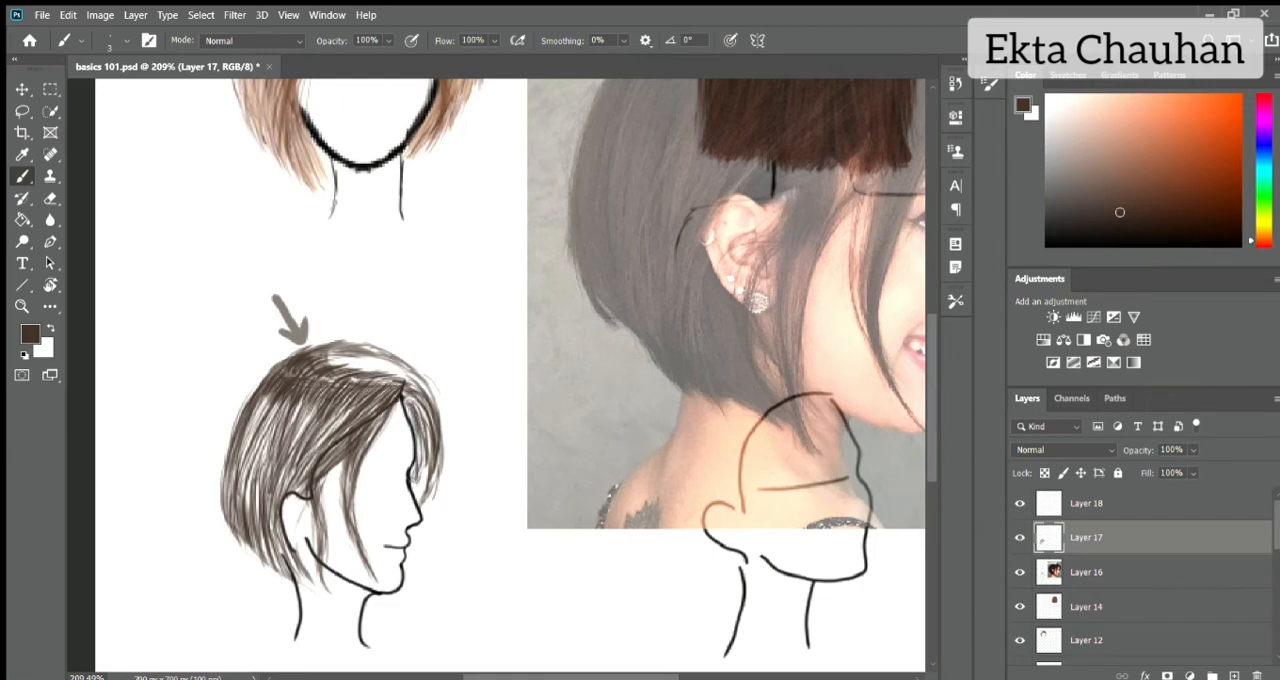
{"action": "left_click_drag", "start_coordinate": [414, 440], "coordinate": [430, 500]}
{"action": "left_click_drag", "start_coordinate": [418, 410], "coordinate": [424, 456]}
{"action": "left_click_drag", "start_coordinate": [312, 354], "coordinate": [372, 365]}
{"action": "mouse_move", "coordinate": [353, 358]}
{"action": "left_mouse_down"}
{"action": "mouse_move", "coordinate": [422, 381]}
{"action": "mouse_move", "coordinate": [399, 375]}
{"action": "left_mouse_up"}
{"action": "left_click_drag", "start_coordinate": [325, 356], "coordinate": [375, 365]}
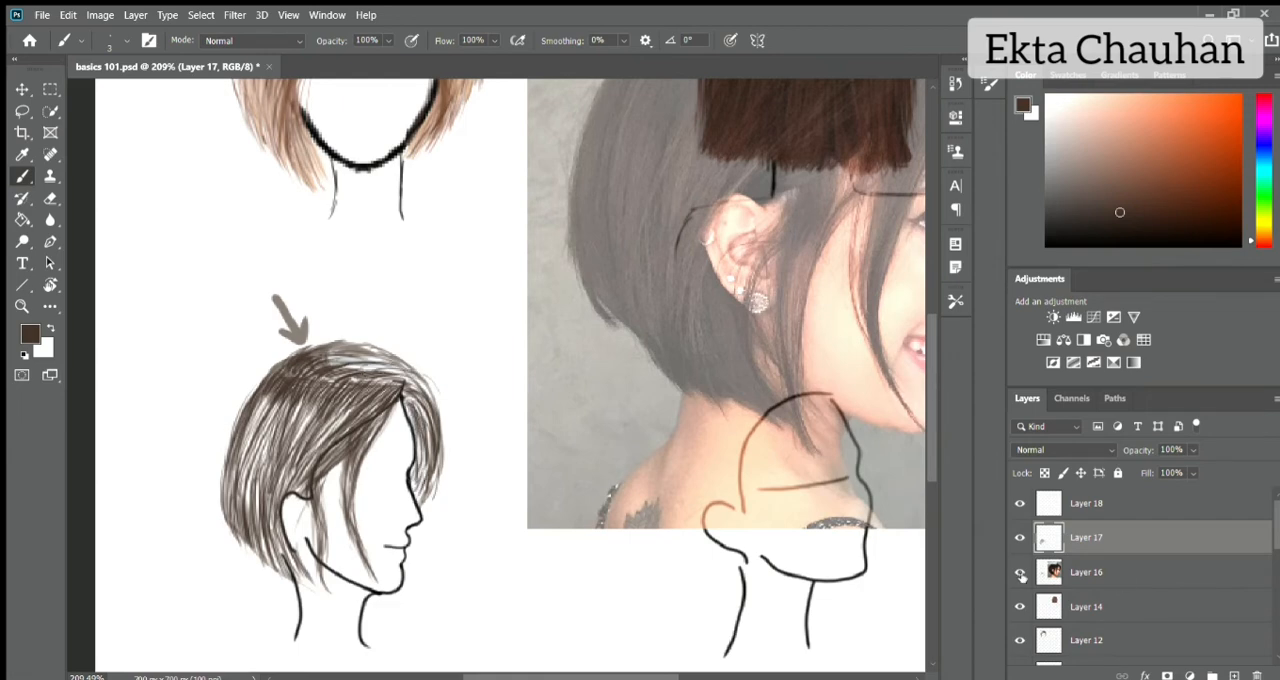
Hide the reference and rough sketch layer, and redraw the crown's outer edge and the far-side lock's strands.
{"action": "left_click", "coordinate": [1020, 573]}
{"action": "left_click_drag", "start_coordinate": [271, 369], "coordinate": [343, 346]}
{"action": "mouse_move", "coordinate": [297, 347]}
{"action": "left_mouse_down"}
{"action": "mouse_move", "coordinate": [379, 363]}
{"action": "mouse_move", "coordinate": [430, 398]}
{"action": "mouse_move", "coordinate": [434, 450]}
{"action": "left_mouse_up"}
{"action": "mouse_move", "coordinate": [364, 365]}
{"action": "left_mouse_down"}
{"action": "mouse_move", "coordinate": [439, 456]}
{"action": "mouse_move", "coordinate": [428, 386]}
{"action": "mouse_move", "coordinate": [418, 426]}
{"action": "left_mouse_up"}
{"action": "key", "text": "ctrl+z"}
{"action": "left_click_drag", "start_coordinate": [420, 402], "coordinate": [414, 492]}
{"action": "mouse_move", "coordinate": [407, 386]}
{"action": "left_mouse_down"}
{"action": "mouse_move", "coordinate": [430, 442]}
{"action": "mouse_move", "coordinate": [431, 424]}
{"action": "left_mouse_up"}
Define the parting line and add further strands across the crown, side and back of the profile bob.
{"action": "left_click_drag", "start_coordinate": [326, 368], "coordinate": [414, 386]}
{"action": "left_click_drag", "start_coordinate": [399, 386], "coordinate": [370, 430]}
{"action": "left_click_drag", "start_coordinate": [360, 388], "coordinate": [333, 417]}
{"action": "left_click_drag", "start_coordinate": [324, 386], "coordinate": [278, 432]}
{"action": "left_click_drag", "start_coordinate": [272, 372], "coordinate": [234, 448]}
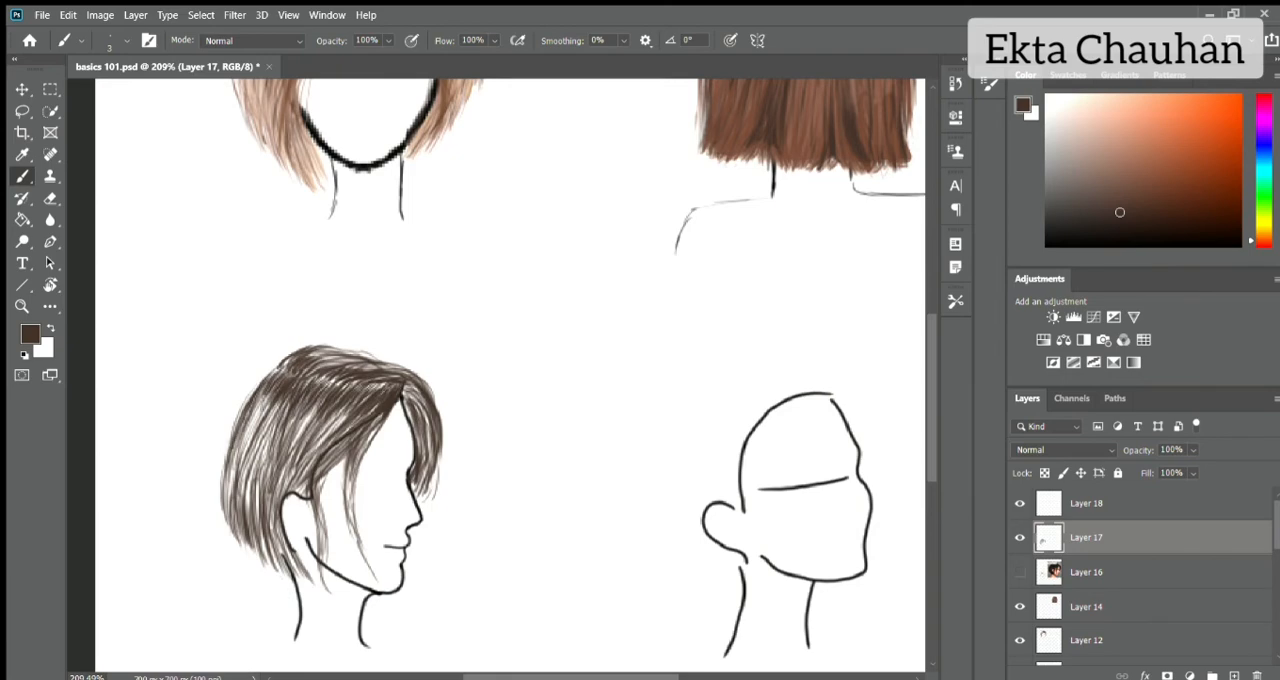
{"action": "left_click_drag", "start_coordinate": [264, 394], "coordinate": [244, 494]}
{"action": "mouse_move", "coordinate": [286, 404]}
{"action": "left_mouse_down"}
{"action": "mouse_move", "coordinate": [256, 510]}
{"action": "mouse_move", "coordinate": [282, 478]}
{"action": "left_mouse_up"}
{"action": "left_click_drag", "start_coordinate": [346, 416], "coordinate": [302, 470]}
{"action": "left_click_drag", "start_coordinate": [314, 362], "coordinate": [406, 358]}
{"action": "left_click_drag", "start_coordinate": [340, 366], "coordinate": [390, 354]}
On Layer 18, shade the profile bob's roots below the parting and its side strands with very dark brown strokes.
{"action": "left_click", "coordinate": [1160, 503]}
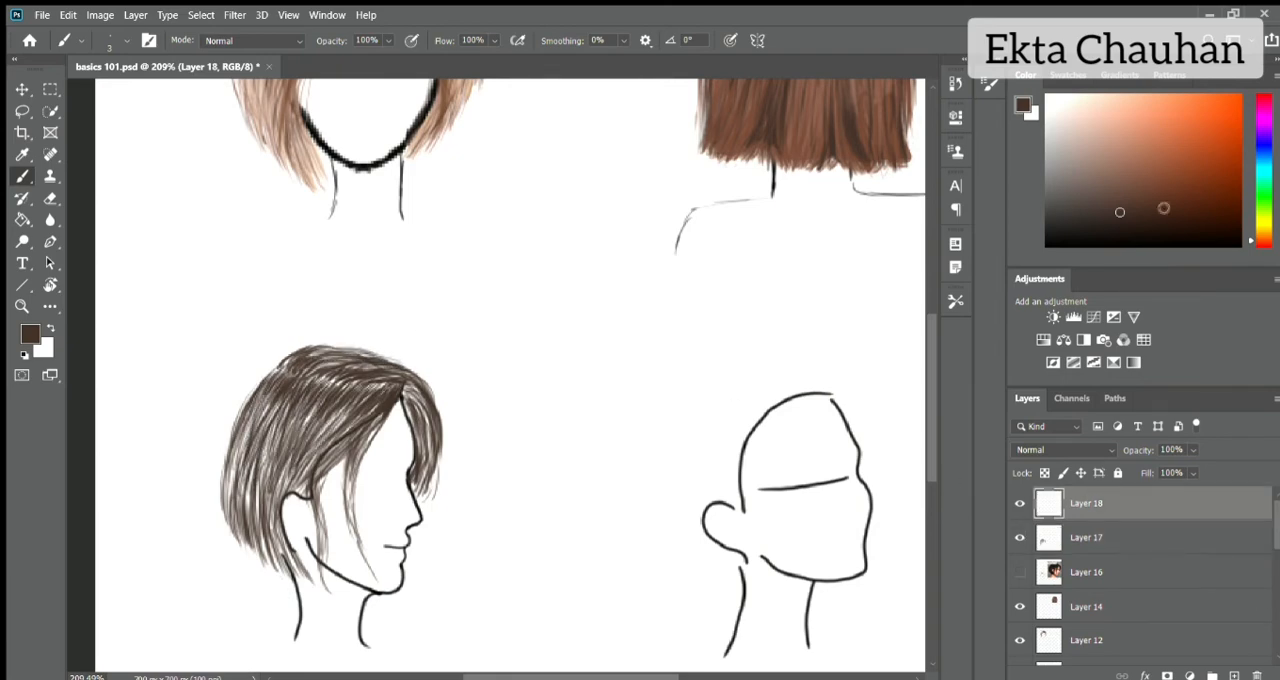
{"action": "left_click", "coordinate": [1207, 233]}
{"action": "mouse_move", "coordinate": [252, 378]}
{"action": "left_mouse_down"}
{"action": "mouse_move", "coordinate": [395, 420]}
{"action": "mouse_move", "coordinate": [317, 515]}
{"action": "left_mouse_up"}
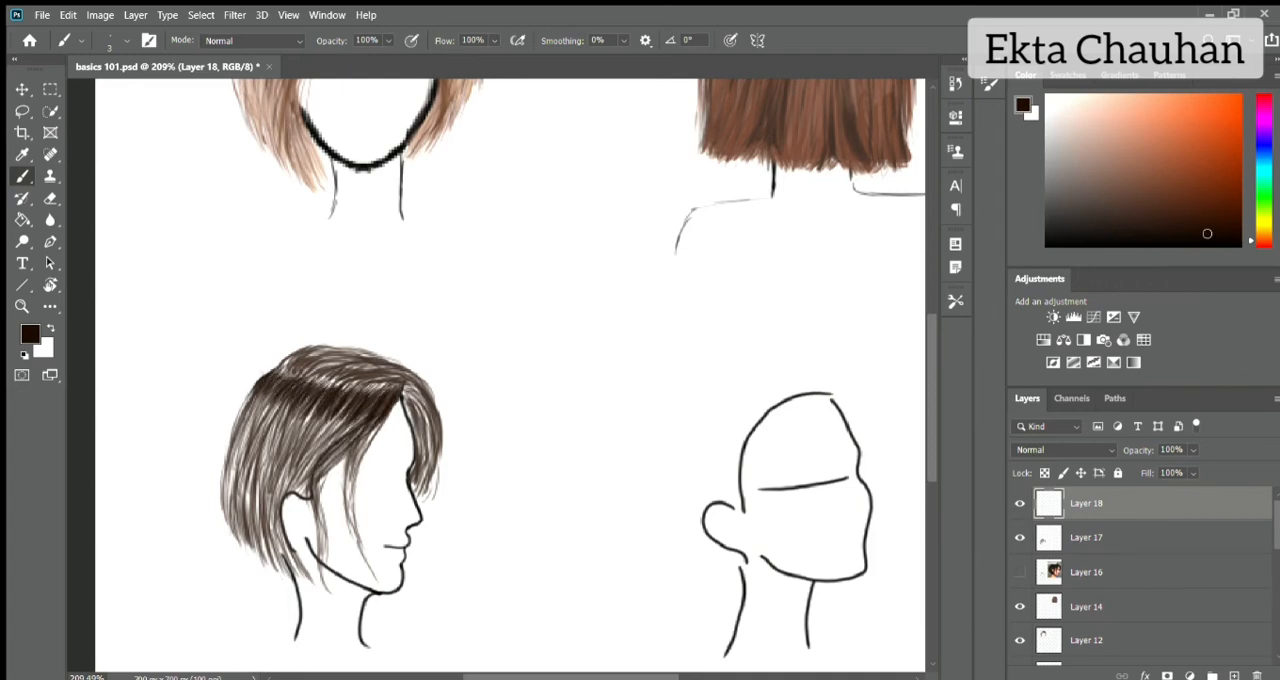
Add very dark brown strands down the profile bob's back, side and loose locks in front of the ear.
{"action": "left_click_drag", "start_coordinate": [254, 382], "coordinate": [224, 516]}
{"action": "left_click_drag", "start_coordinate": [268, 406], "coordinate": [234, 508]}
{"action": "left_click_drag", "start_coordinate": [304, 410], "coordinate": [276, 508]}
{"action": "mouse_move", "coordinate": [340, 446]}
{"action": "left_mouse_down"}
{"action": "mouse_move", "coordinate": [306, 490]}
{"action": "mouse_move", "coordinate": [328, 568]}
{"action": "left_mouse_up"}
{"action": "left_click_drag", "start_coordinate": [348, 468], "coordinate": [354, 528]}
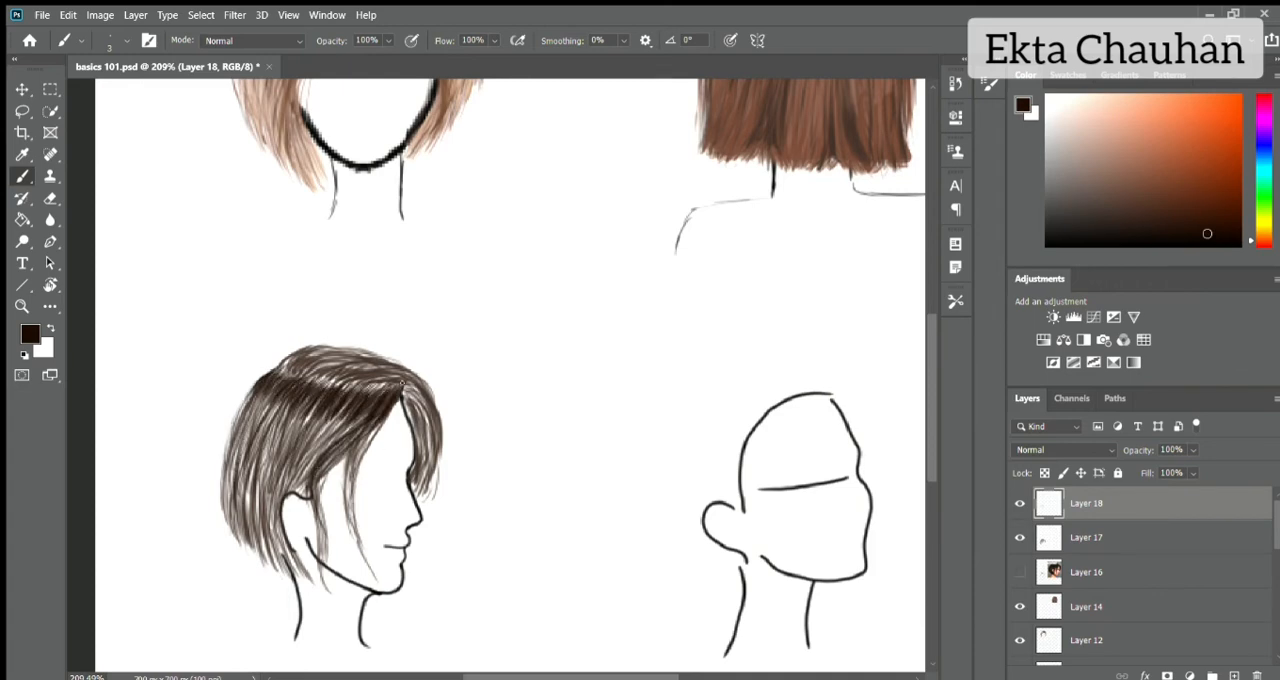
Darken the profile bob's far-side lock and the crown above the parting with very dark brown strands.
{"action": "left_click_drag", "start_coordinate": [403, 388], "coordinate": [420, 462]}
{"action": "left_click_drag", "start_coordinate": [412, 420], "coordinate": [426, 502]}
{"action": "mouse_move", "coordinate": [424, 394]}
{"action": "left_mouse_down"}
{"action": "mouse_move", "coordinate": [408, 400]}
{"action": "mouse_move", "coordinate": [430, 482]}
{"action": "left_mouse_up"}
{"action": "left_click_drag", "start_coordinate": [420, 426], "coordinate": [434, 494]}
{"action": "left_click_drag", "start_coordinate": [278, 354], "coordinate": [400, 390]}
{"action": "left_click_drag", "start_coordinate": [322, 356], "coordinate": [386, 362]}
{"action": "mouse_move", "coordinate": [268, 390]}
{"action": "left_mouse_down"}
{"action": "mouse_move", "coordinate": [234, 460]}
{"action": "mouse_move", "coordinate": [244, 466]}
{"action": "left_mouse_up"}
Sample a grey-brown from the hair with Layer 18 hidden, then show it and paint lighter strands over the side and crown.
{"action": "left_click", "coordinate": [1020, 503]}
{"action": "left_click", "coordinate": [384, 394], "text": "alt"}
{"action": "left_click", "coordinate": [384, 394], "text": "alt"}
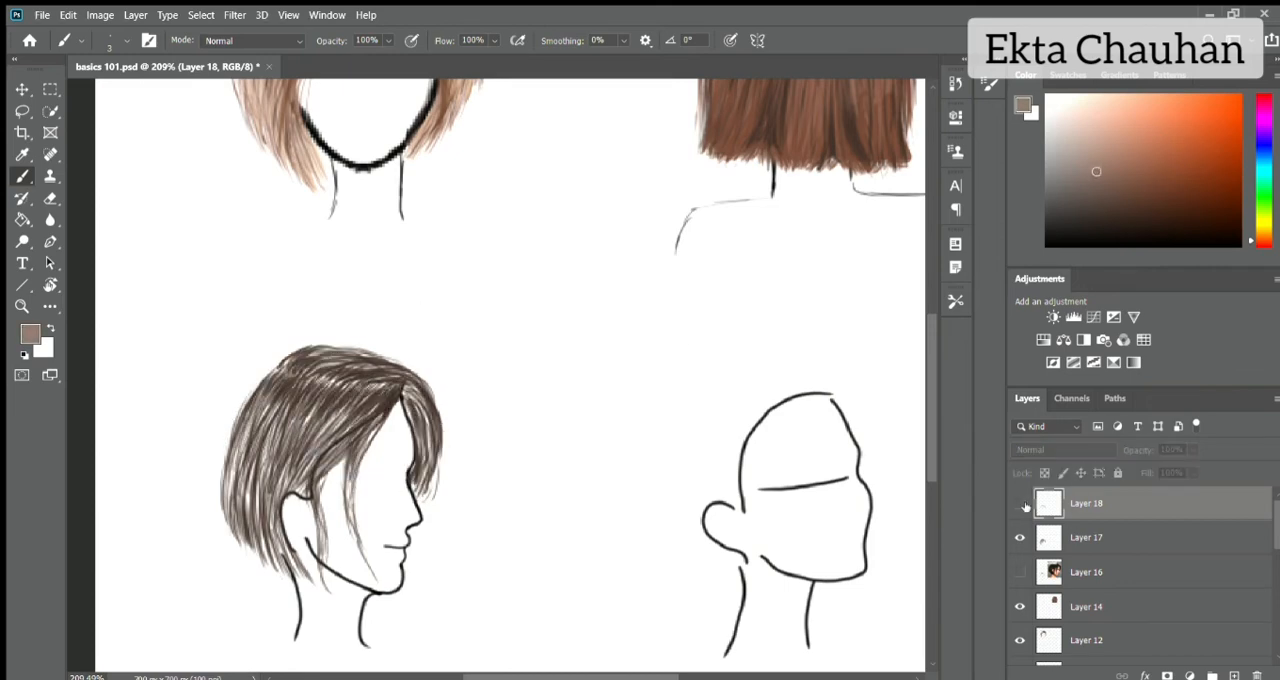
{"action": "left_click", "coordinate": [1020, 504]}
{"action": "left_click_drag", "start_coordinate": [266, 388], "coordinate": [244, 458]}
{"action": "mouse_move", "coordinate": [290, 398]}
{"action": "left_mouse_down"}
{"action": "mouse_move", "coordinate": [265, 464]}
{"action": "mouse_move", "coordinate": [285, 450]}
{"action": "left_mouse_up"}
{"action": "mouse_move", "coordinate": [340, 410]}
{"action": "left_mouse_down"}
{"action": "mouse_move", "coordinate": [308, 462]}
{"action": "mouse_move", "coordinate": [334, 460]}
{"action": "left_mouse_up"}
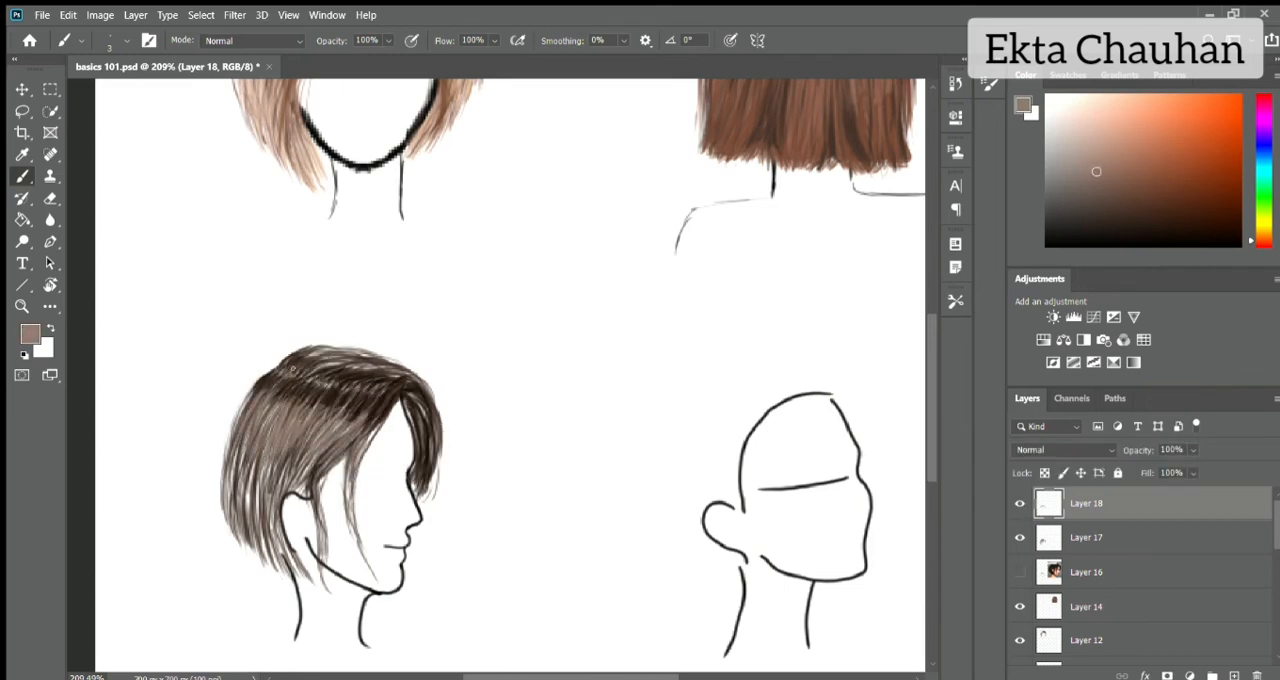
{"action": "left_click_drag", "start_coordinate": [303, 387], "coordinate": [284, 400]}
{"action": "mouse_move", "coordinate": [325, 391]}
{"action": "left_mouse_down"}
{"action": "mouse_move", "coordinate": [302, 411]}
{"action": "mouse_move", "coordinate": [349, 423]}
{"action": "left_mouse_up"}
{"action": "mouse_move", "coordinate": [335, 358]}
{"action": "left_mouse_down"}
{"action": "mouse_move", "coordinate": [292, 370]}
{"action": "mouse_move", "coordinate": [326, 374]}
{"action": "left_mouse_up"}
{"action": "left_click_drag", "start_coordinate": [396, 372], "coordinate": [342, 384]}
Draw a small arrow above the profile bob pointing at the hair, and add a light strand at the parting's front.
{"action": "left_click_drag", "start_coordinate": [181, 276], "coordinate": [219, 322]}
{"action": "left_click_drag", "start_coordinate": [186, 313], "coordinate": [219, 322]}
{"action": "left_click_drag", "start_coordinate": [219, 322], "coordinate": [215, 303]}
{"action": "left_click_drag", "start_coordinate": [410, 380], "coordinate": [368, 392]}
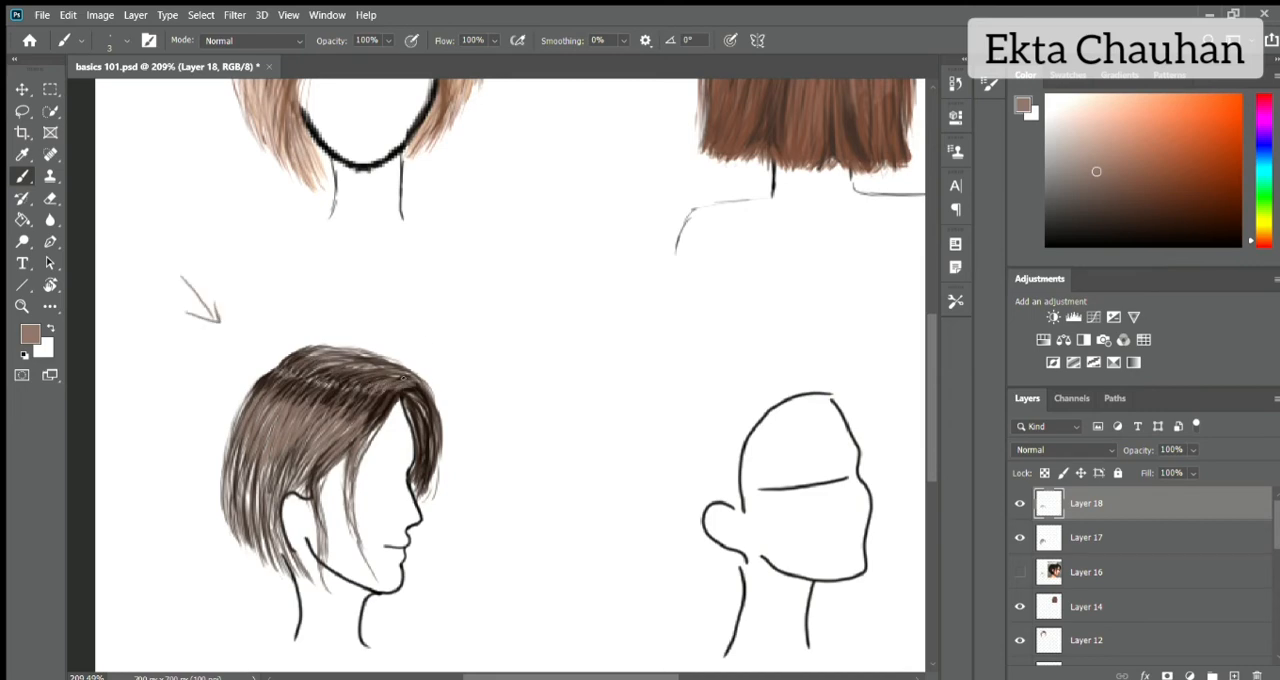
Sample a darker brown with Layer 18 hidden, then show it and paint strands through the profile bob's back and side.
{"action": "left_click", "coordinate": [1020, 504]}
{"action": "left_click", "coordinate": [393, 396], "text": "alt"}
{"action": "left_click", "coordinate": [1020, 504]}
{"action": "left_click_drag", "start_coordinate": [250, 394], "coordinate": [228, 476]}
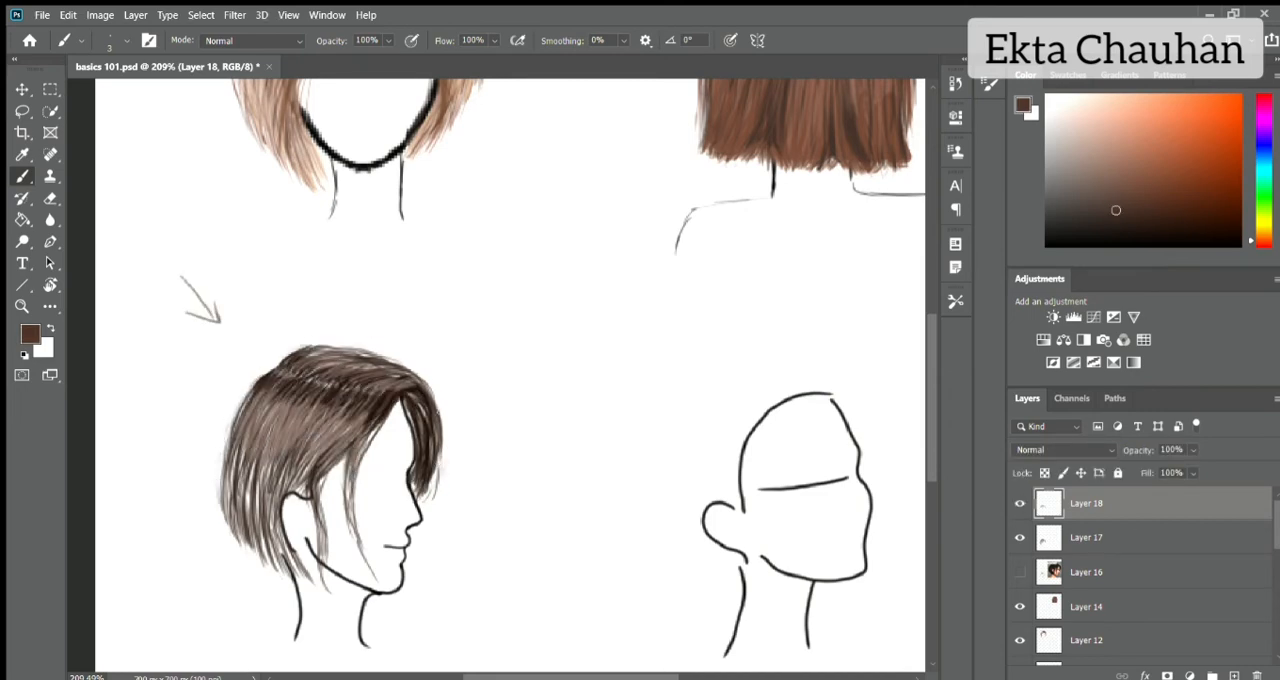
{"action": "left_click_drag", "start_coordinate": [300, 405], "coordinate": [250, 525]}
{"action": "left_click_drag", "start_coordinate": [295, 485], "coordinate": [265, 570]}
{"action": "left_click_drag", "start_coordinate": [310, 455], "coordinate": [270, 535]}
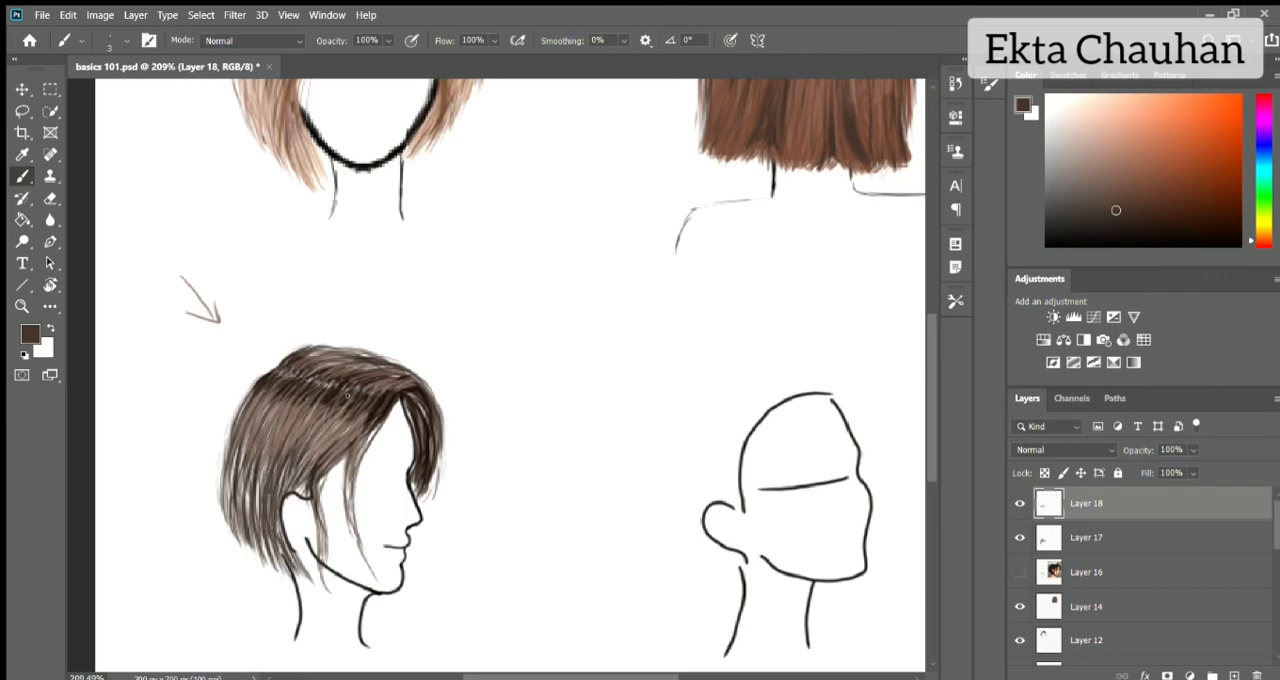
{"action": "left_click_drag", "start_coordinate": [340, 420], "coordinate": [305, 455]}
On Layer 17, fill the gaps in the profile bob's back, side and loose face strands with dark brown strokes.
{"action": "left_click", "coordinate": [1087, 538]}
{"action": "left_click_drag", "start_coordinate": [306, 406], "coordinate": [229, 494]}
{"action": "mouse_move", "coordinate": [243, 450]}
{"action": "left_mouse_down"}
{"action": "mouse_move", "coordinate": [227, 512]}
{"action": "mouse_move", "coordinate": [247, 520]}
{"action": "left_mouse_up"}
{"action": "left_click_drag", "start_coordinate": [255, 442], "coordinate": [241, 506]}
{"action": "left_click_drag", "start_coordinate": [268, 460], "coordinate": [256, 530]}
{"action": "left_click_drag", "start_coordinate": [274, 422], "coordinate": [259, 511]}
{"action": "mouse_move", "coordinate": [290, 457]}
{"action": "left_mouse_down"}
{"action": "mouse_move", "coordinate": [277, 552]}
{"action": "mouse_move", "coordinate": [304, 578]}
{"action": "left_mouse_up"}
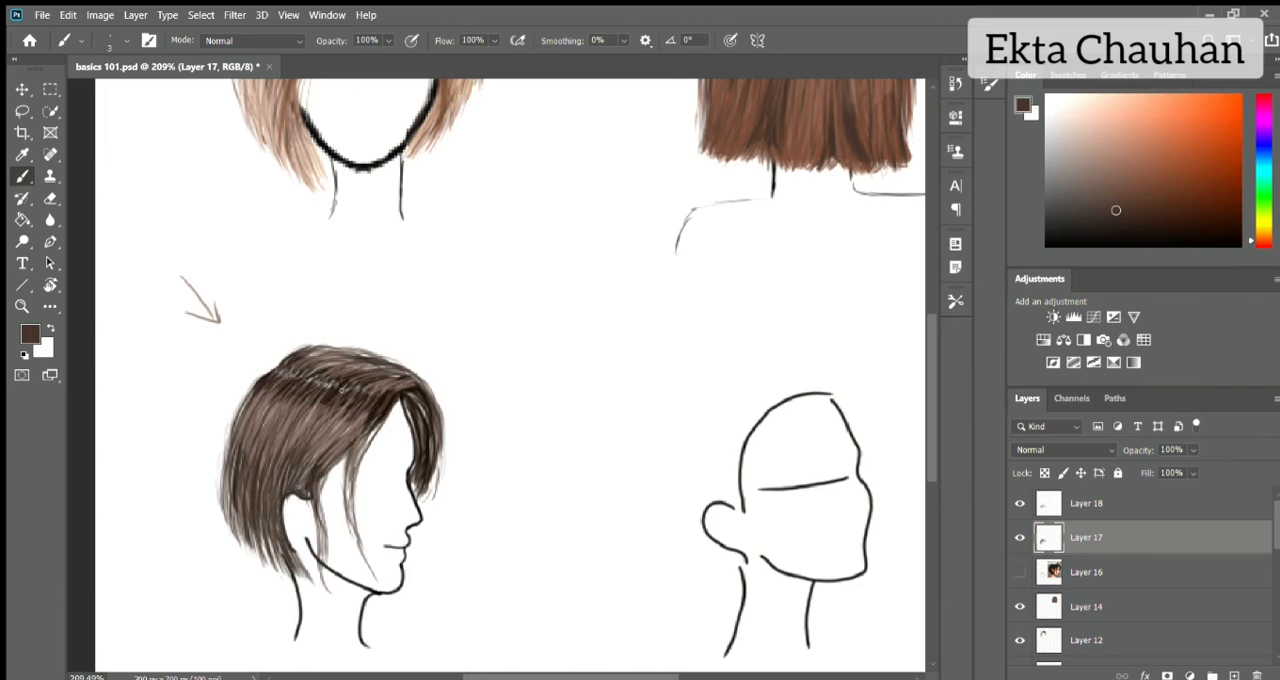
{"action": "left_click_drag", "start_coordinate": [350, 490], "coordinate": [370, 568]}
{"action": "left_click_drag", "start_coordinate": [344, 454], "coordinate": [352, 506]}
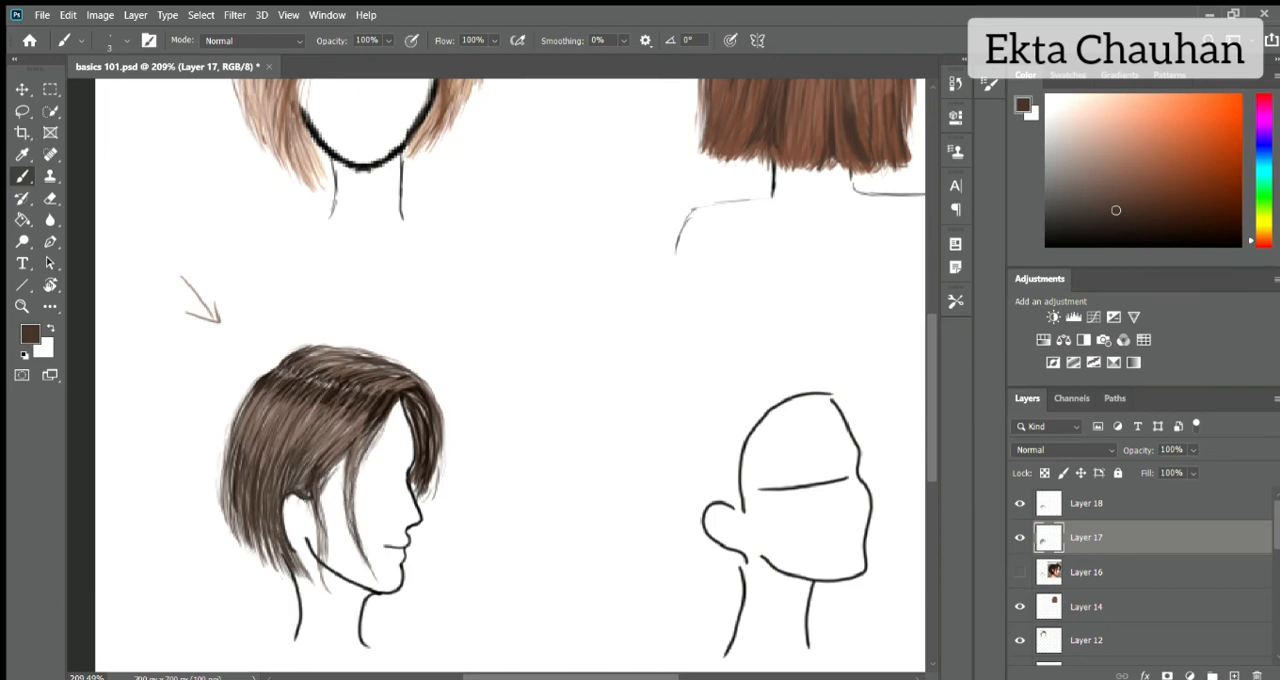
Fill the background layer with black and merge the profile bob's Layer 18 into Layer 17.
{"action": "scroll", "coordinate": [455, 448], "scroll_direction": "down", "scroll_amount": 6}
{"action": "mouse_move", "coordinate": [1275, 530]}
{"action": "left_mouse_down"}
{"action": "mouse_move", "coordinate": [1274, 612]}
{"action": "mouse_move", "coordinate": [1276, 525]}
{"action": "left_mouse_up"}
{"action": "left_click", "coordinate": [1140, 644]}
{"action": "key", "text": "x"}
{"action": "left_click", "coordinate": [1240, 246]}
{"action": "key", "text": "ctrl+BackSpace"}
{"action": "key", "text": "alt+BackSpace"}
{"action": "left_click", "coordinate": [1140, 504]}
{"action": "scroll", "coordinate": [423, 384], "scroll_direction": "up", "scroll_amount": 8}
On a new layer above Layer 17, tone down the light side strands with sampled dark brown strokes.
{"action": "left_click", "coordinate": [396, 407], "text": "alt"}
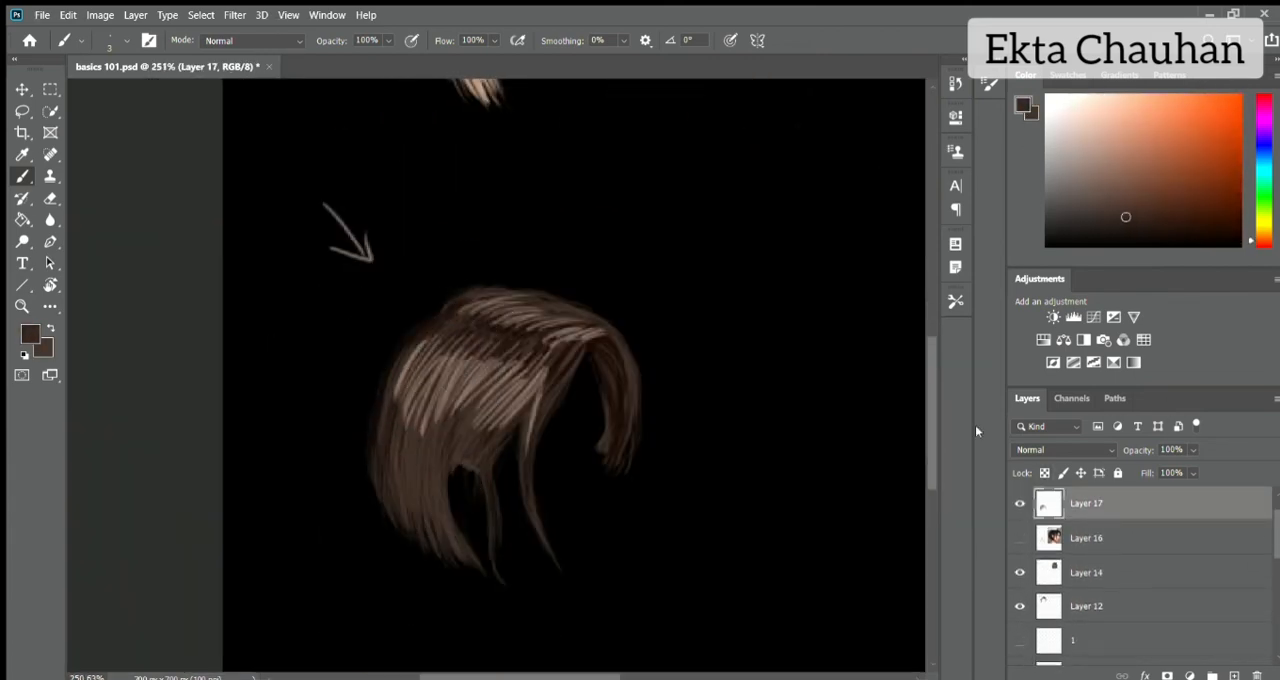
{"action": "left_click", "coordinate": [1234, 675]}
{"action": "left_click_drag", "start_coordinate": [422, 345], "coordinate": [406, 398]}
{"action": "left_click_drag", "start_coordinate": [448, 356], "coordinate": [420, 410]}
{"action": "mouse_move", "coordinate": [464, 355]}
{"action": "left_mouse_down"}
{"action": "mouse_move", "coordinate": [430, 418]}
{"action": "mouse_move", "coordinate": [454, 412]}
{"action": "left_mouse_up"}
{"action": "left_click_drag", "start_coordinate": [518, 362], "coordinate": [476, 410]}
{"action": "left_click_drag", "start_coordinate": [530, 370], "coordinate": [487, 424]}
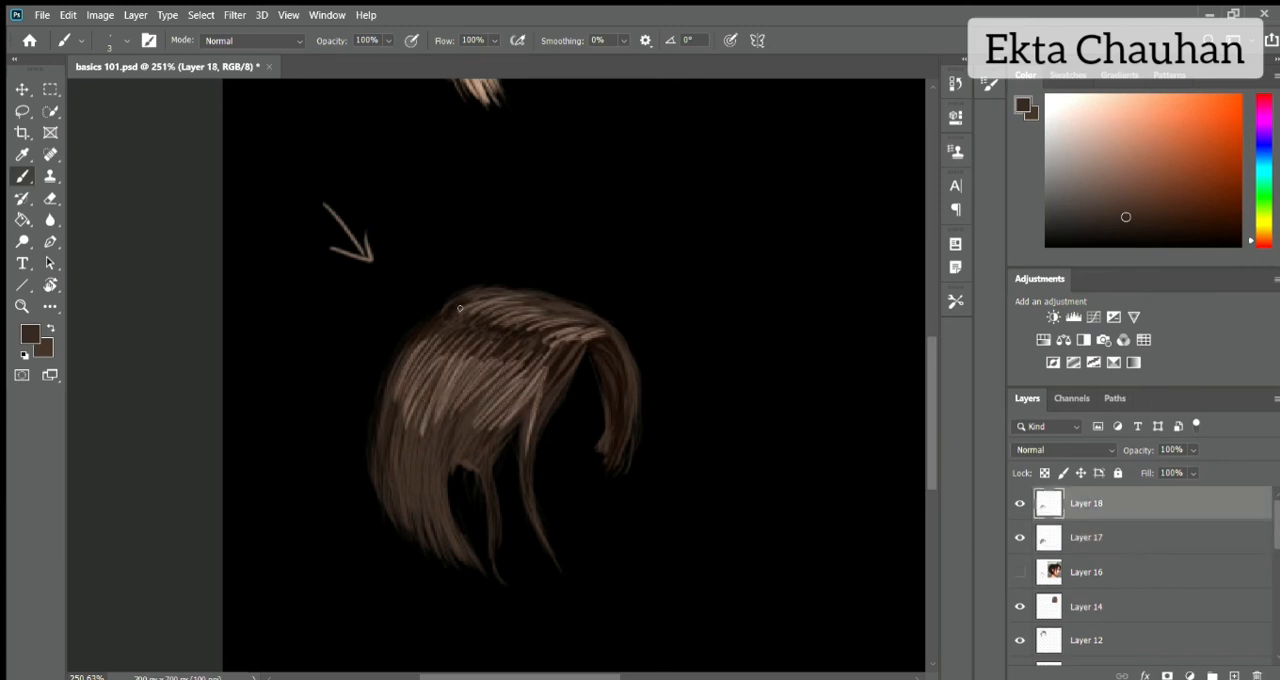
Sample a very dark brown near the crown and deepen the profile bob's strands below the parting.
{"action": "key", "text": "r"}
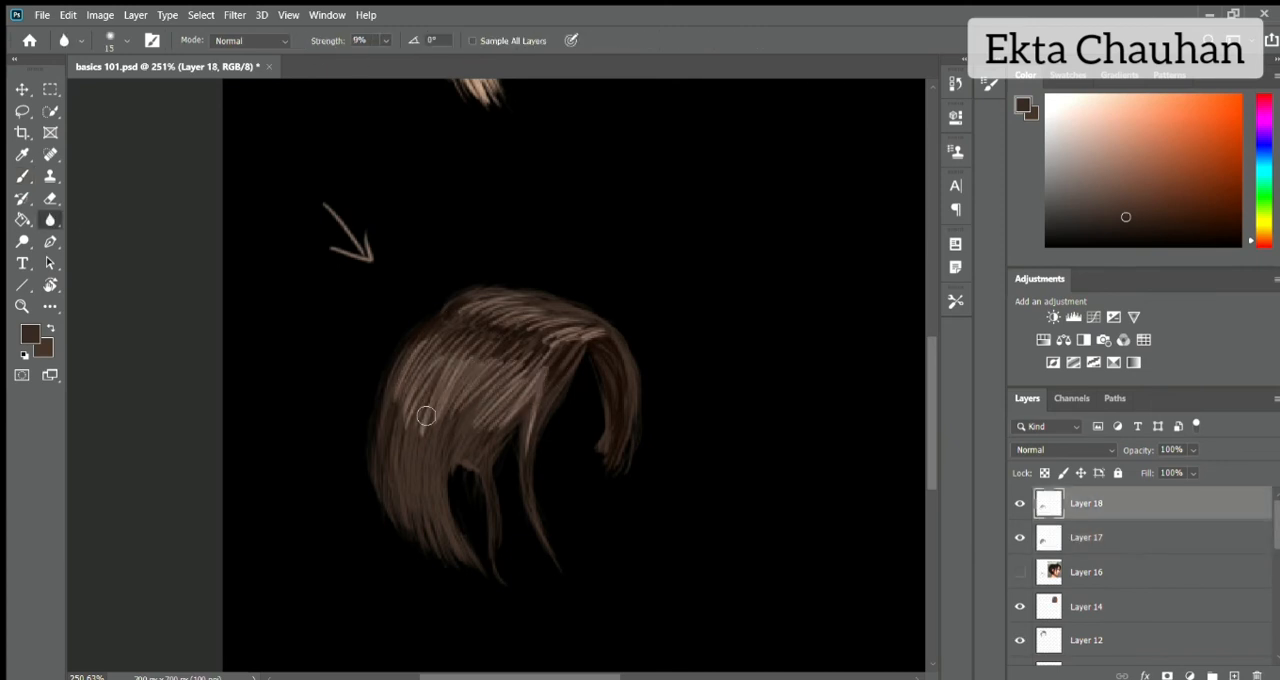
{"action": "left_click", "coordinate": [22, 177]}
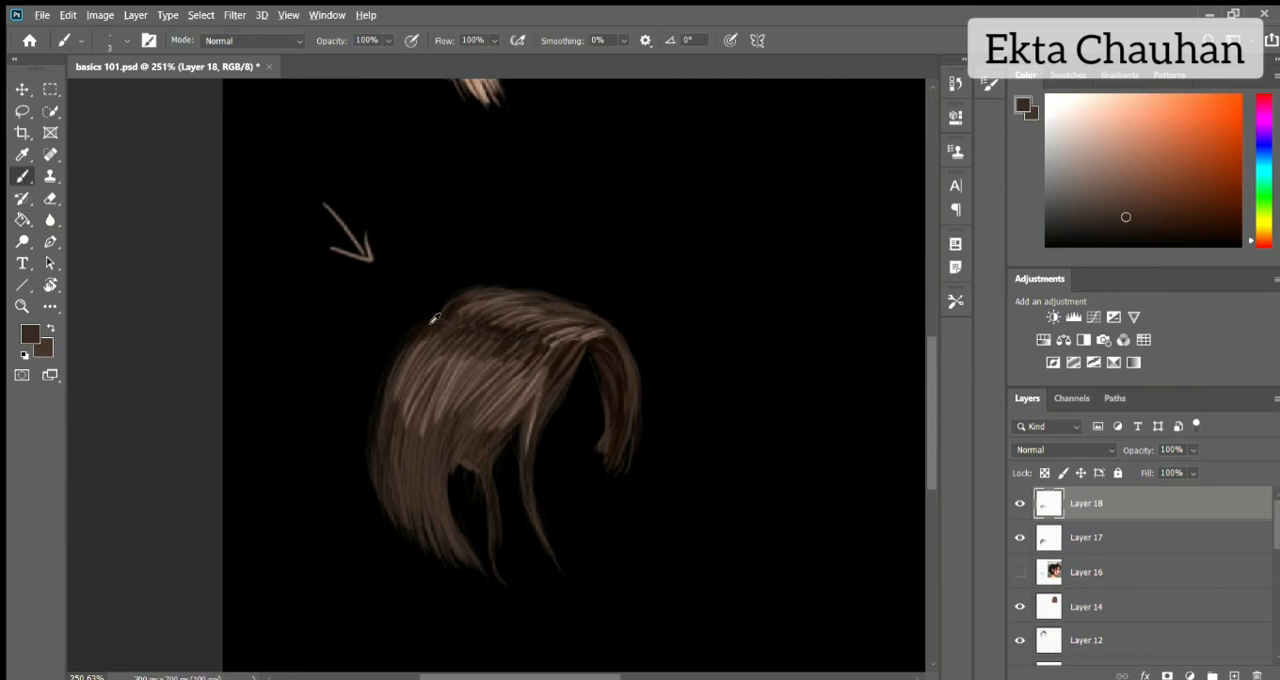
{"action": "left_click", "coordinate": [434, 318], "text": "alt"}
{"action": "left_click_drag", "start_coordinate": [506, 420], "coordinate": [543, 371]}
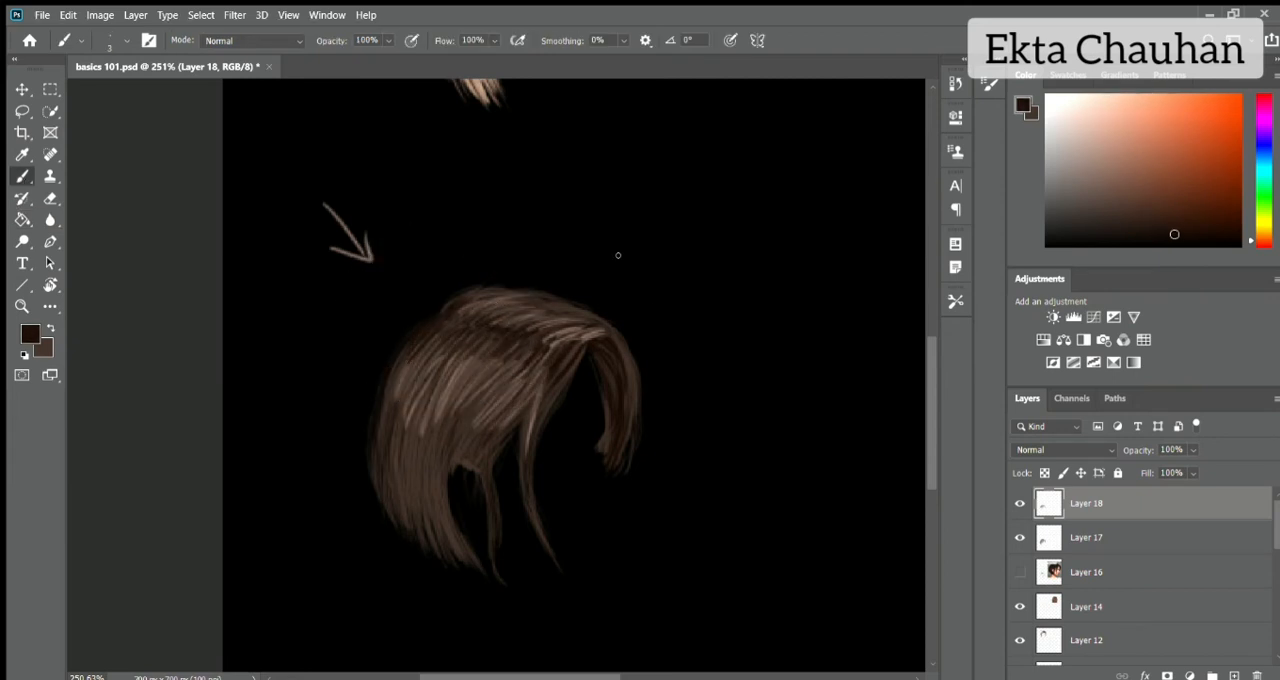
Fill the background layer with white.
{"action": "key", "text": "ctrl+0"}
{"action": "left_click", "coordinate": [1223, 524]}
{"action": "left_click", "coordinate": [1232, 509]}
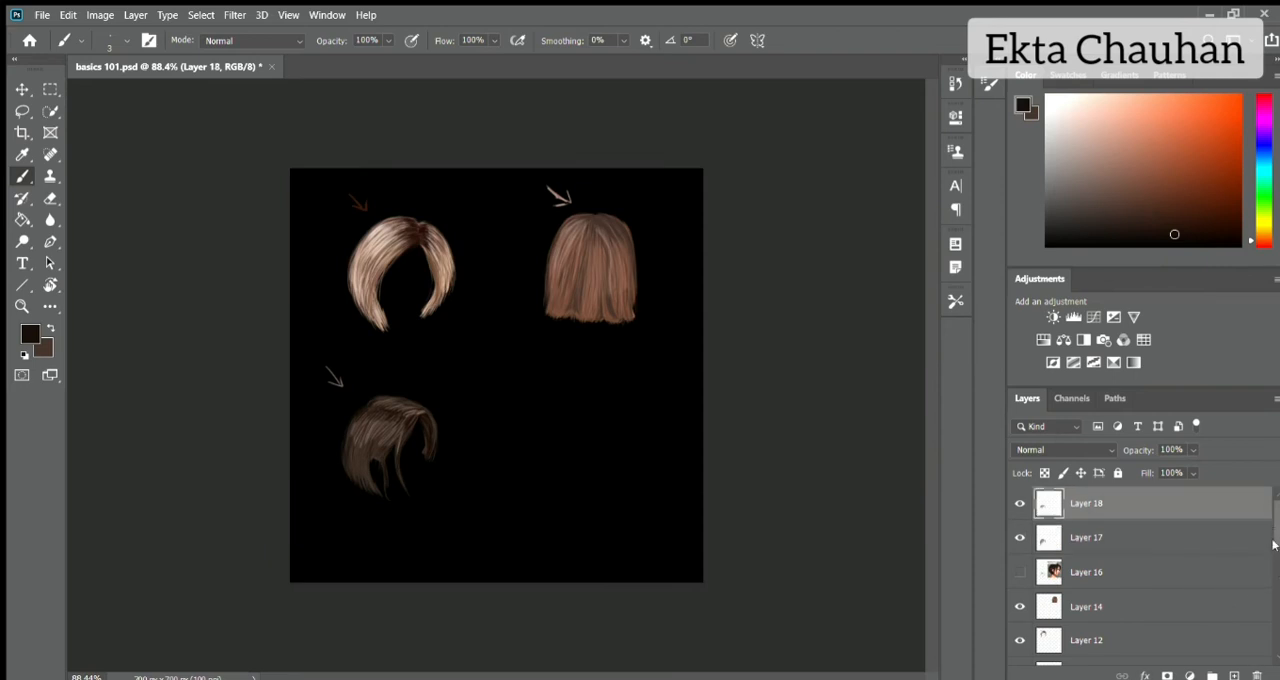
{"action": "left_click_drag", "start_coordinate": [1276, 541], "coordinate": [1276, 620]}
{"action": "left_click", "coordinate": [1196, 620]}
{"action": "key", "text": "alt+BackSpace"}
{"action": "key", "text": "x"}
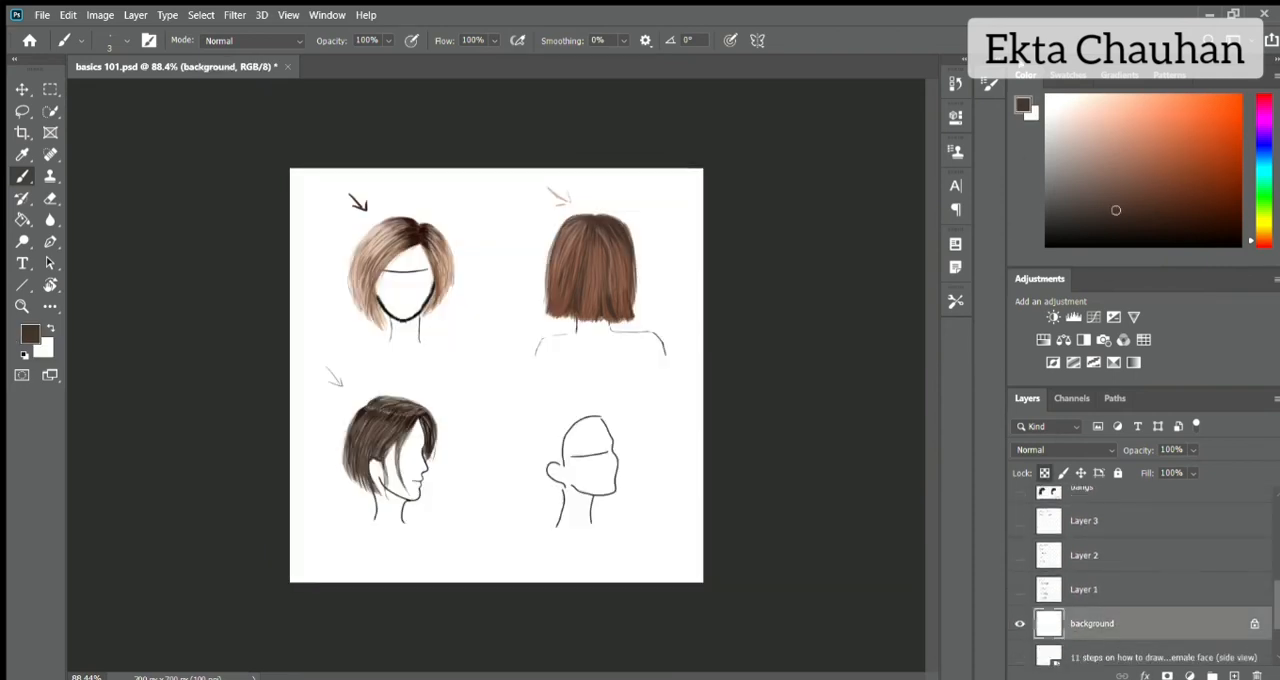
Bring the dark bob reference photo into basics 101.psd, flip it horizontally over the profile drawing, and stack layer 1 above it.
{"action": "scroll", "coordinate": [1267, 607], "scroll_direction": "up", "scroll_amount": 5}
{"action": "left_click", "coordinate": [1135, 505]}
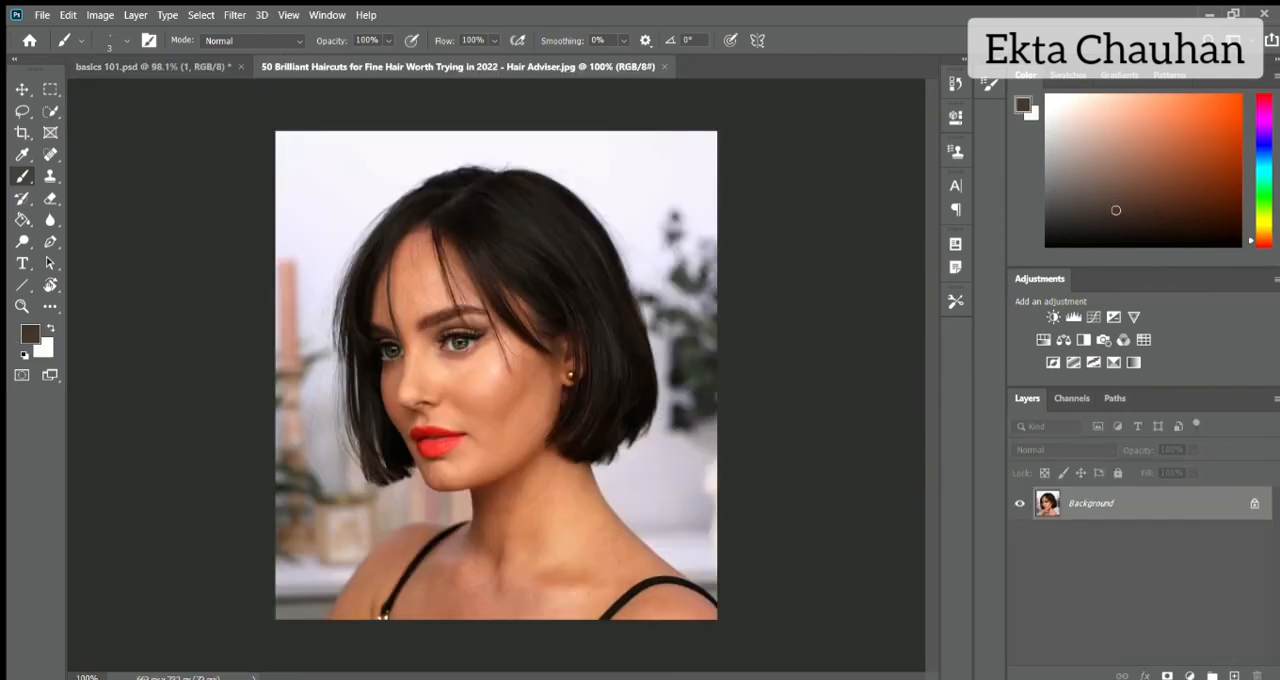
{"action": "left_click_drag", "start_coordinate": [330, 206], "coordinate": [414, 499]}
{"action": "key", "text": "ctrl+t"}
{"action": "left_click_drag", "start_coordinate": [634, 257], "coordinate": [485, 423]}
{"action": "left_click_drag", "start_coordinate": [376, 541], "coordinate": [430, 476]}
{"action": "right_click", "coordinate": [429, 476]}
{"action": "left_click", "coordinate": [480, 452]}
{"action": "left_click", "coordinate": [831, 40]}
{"action": "left_click", "coordinate": [1107, 541]}
{"action": "left_click_drag", "start_coordinate": [1107, 541], "coordinate": [1105, 491]}
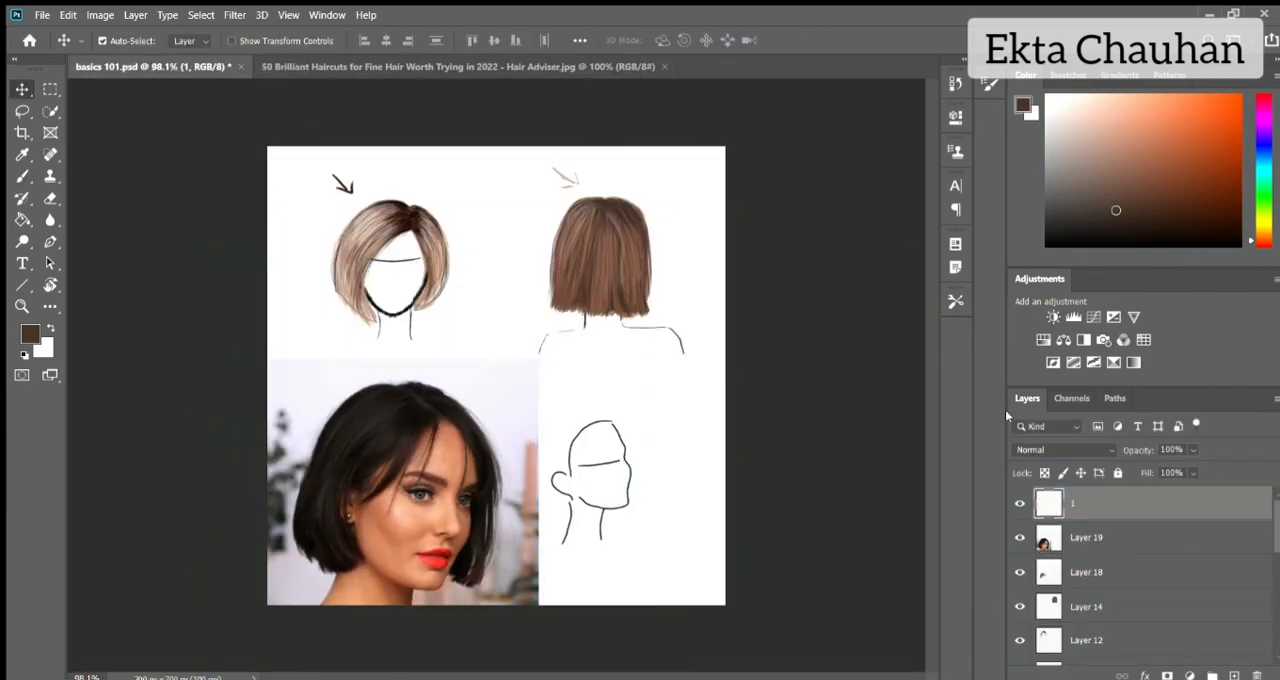
On layer 1, sketch the bob's outer outline and parting around the three-quarter head in near-black sampled from the reference hair.
{"action": "scroll", "coordinate": [685, 522], "scroll_direction": "up", "scroll_amount": 4}
{"action": "left_click", "coordinate": [811, 457]}
{"action": "scroll", "coordinate": [760, 461], "scroll_direction": "up", "scroll_amount": 3}
{"action": "scroll", "coordinate": [734, 466], "scroll_direction": "down", "scroll_amount": 3}
{"action": "scroll", "coordinate": [772, 464], "scroll_direction": "left", "scroll_amount": 2}
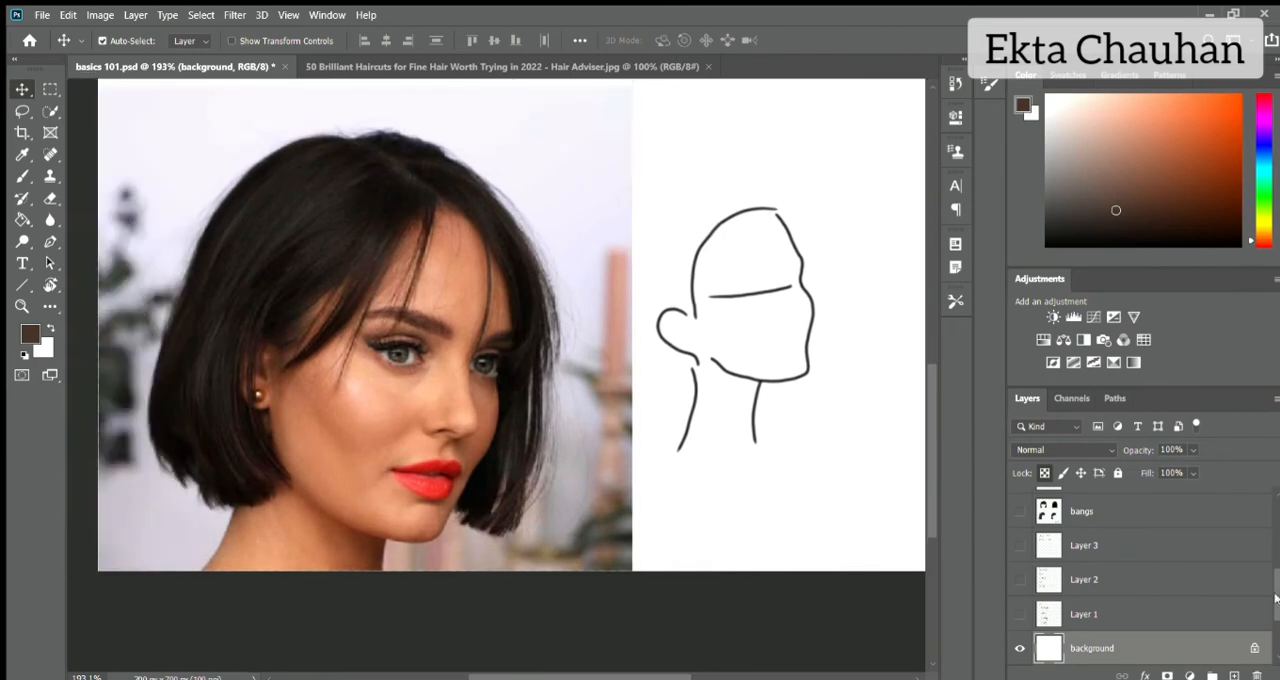
{"action": "left_click_drag", "start_coordinate": [1275, 600], "coordinate": [1275, 502]}
{"action": "left_click", "coordinate": [1121, 500]}
{"action": "key", "text": "b"}
{"action": "left_click", "coordinate": [367, 182], "text": "alt"}
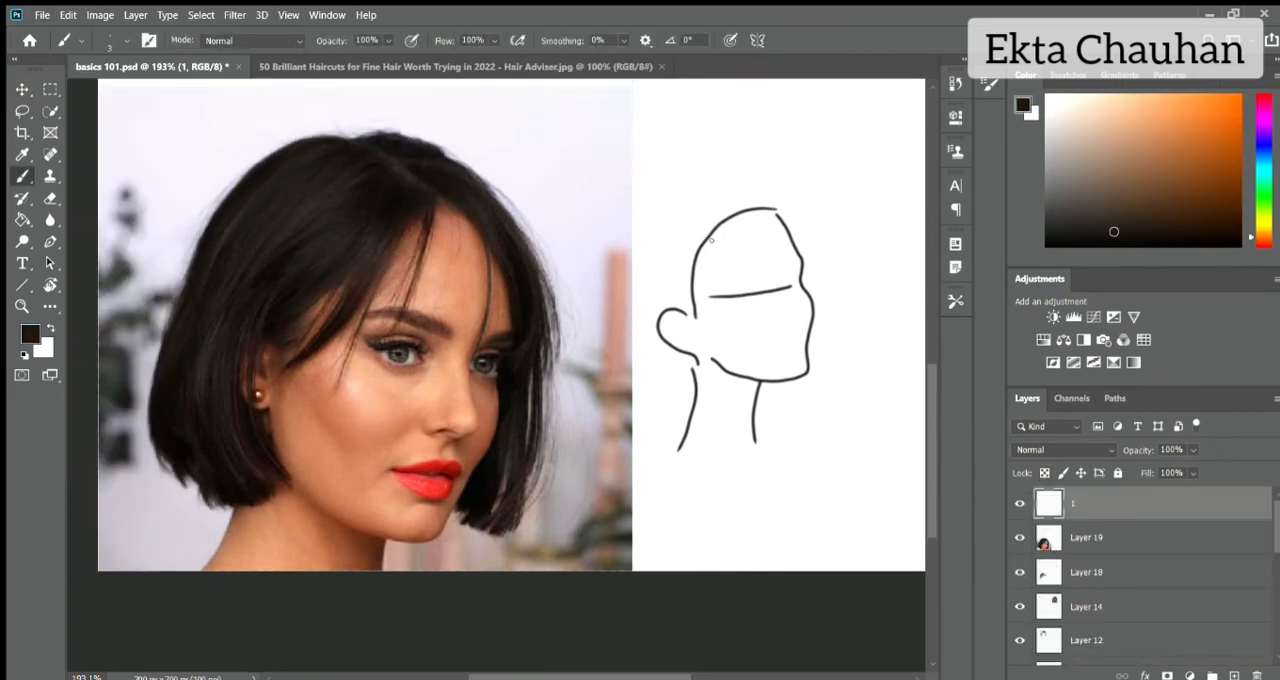
{"action": "left_click_drag", "start_coordinate": [461, 220], "coordinate": [468, 426]}
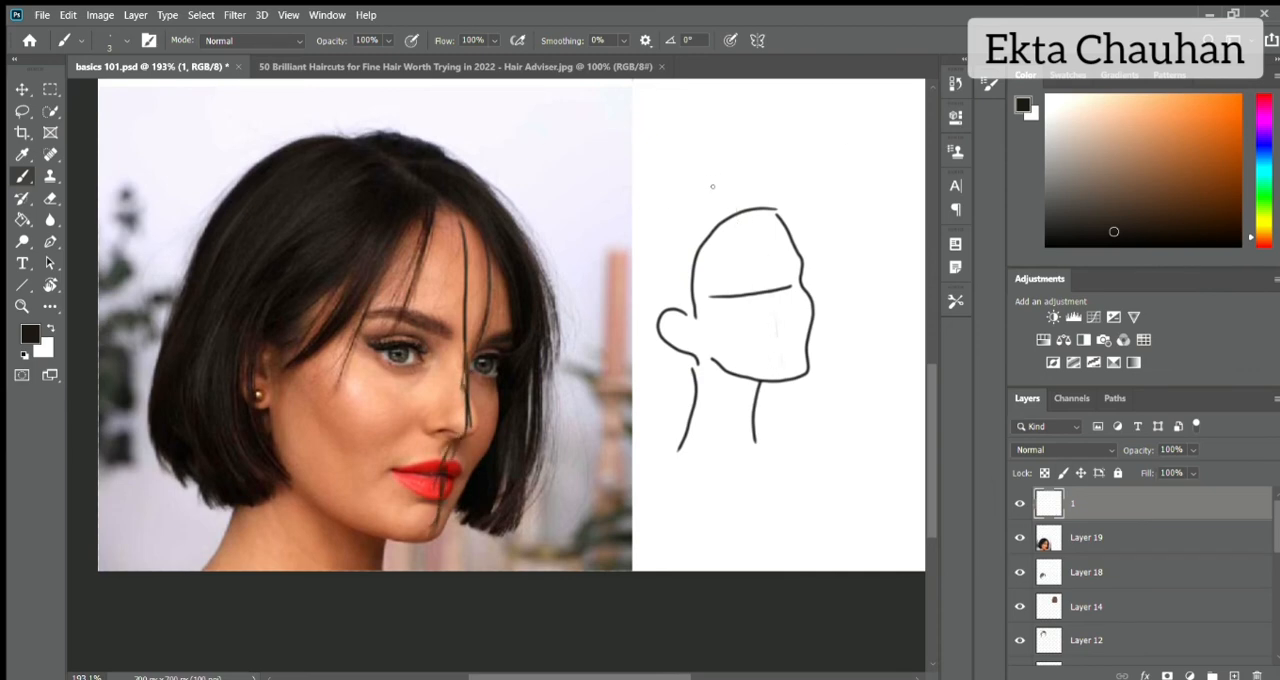
{"action": "key", "text": "ctrl+z"}
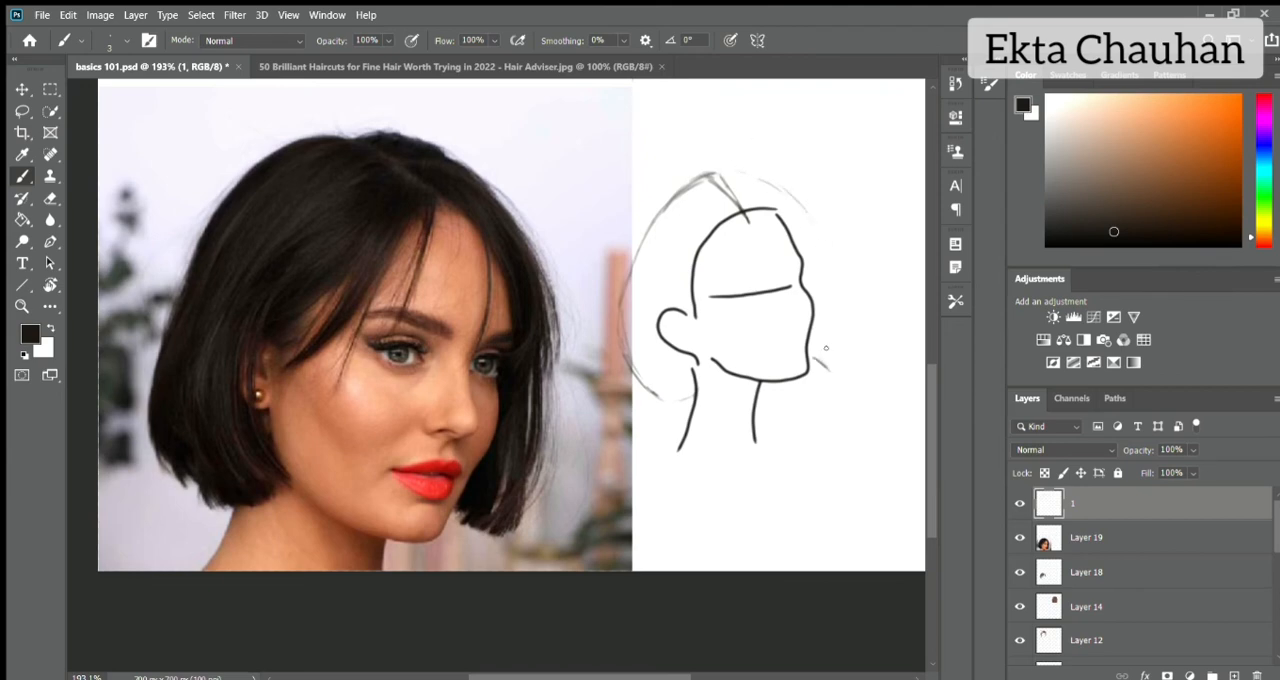
{"action": "left_click_drag", "start_coordinate": [801, 206], "coordinate": [832, 342]}
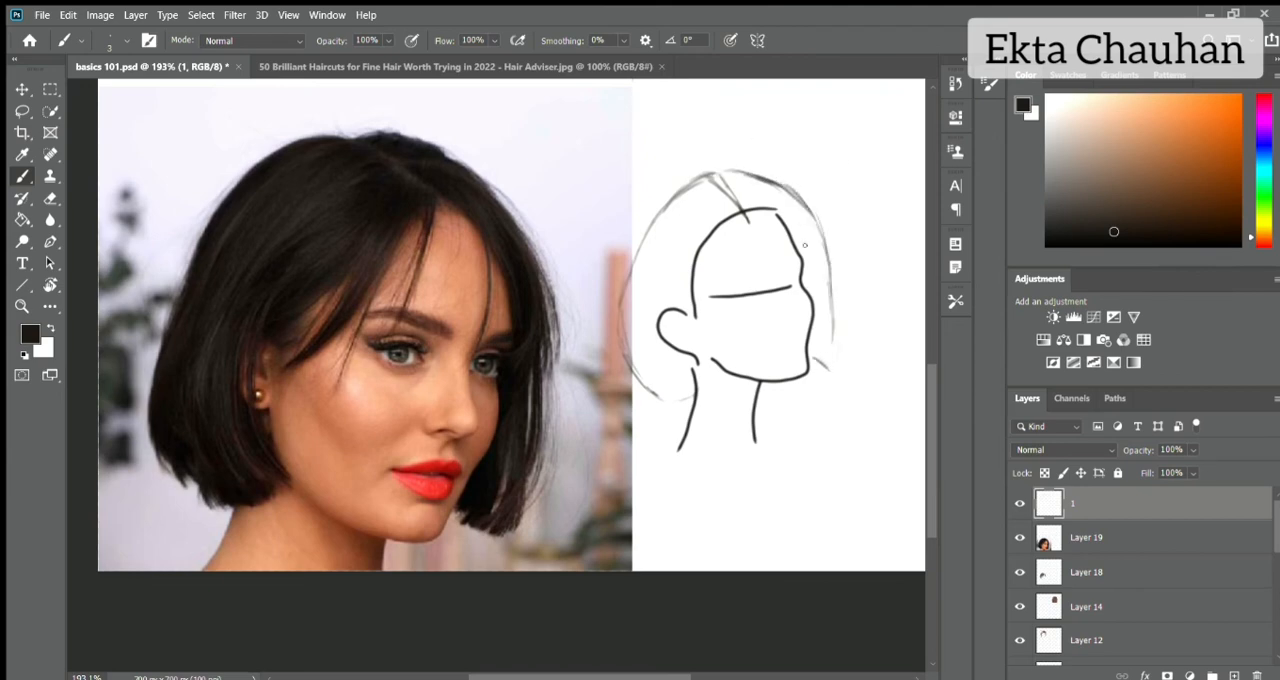
Erase the excess sketch lines at the parting and add a new layer above layer 1.
{"action": "key", "text": "e"}
{"action": "left_click_drag", "start_coordinate": [710, 181], "coordinate": [735, 208]}
{"action": "key", "text": "b"}
{"action": "left_click", "coordinate": [1234, 675]}
{"action": "mouse_move", "coordinate": [706, 170]}
{"action": "left_mouse_down"}
{"action": "mouse_move", "coordinate": [640, 250]}
{"action": "mouse_move", "coordinate": [630, 284]}
{"action": "left_mouse_up"}
{"action": "left_click_drag", "start_coordinate": [730, 205], "coordinate": [660, 280]}
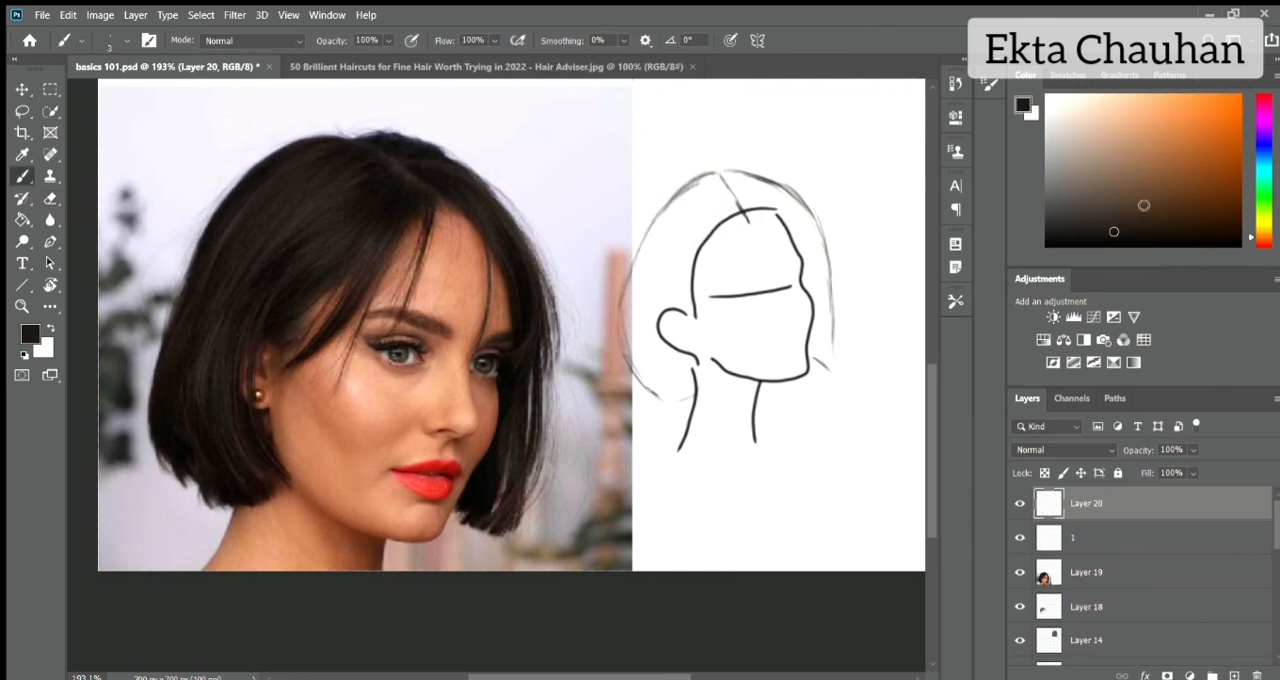
{"action": "left_click", "coordinate": [1102, 229]}
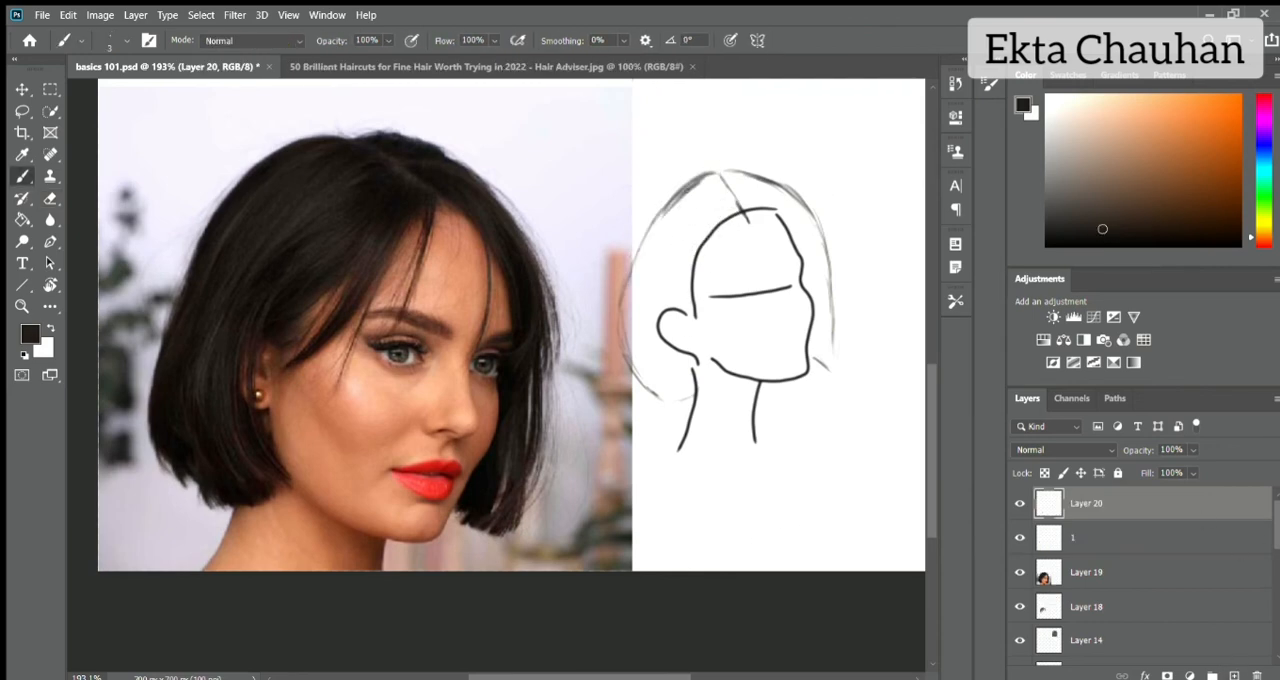
{"action": "mouse_move", "coordinate": [650, 219]}
{"action": "left_mouse_down"}
{"action": "mouse_move", "coordinate": [722, 178]}
{"action": "mouse_move", "coordinate": [690, 250]}
{"action": "mouse_move", "coordinate": [718, 176]}
{"action": "mouse_move", "coordinate": [738, 220]}
{"action": "mouse_move", "coordinate": [694, 300]}
{"action": "left_mouse_up"}
{"action": "left_click_drag", "start_coordinate": [744, 214], "coordinate": [686, 302]}
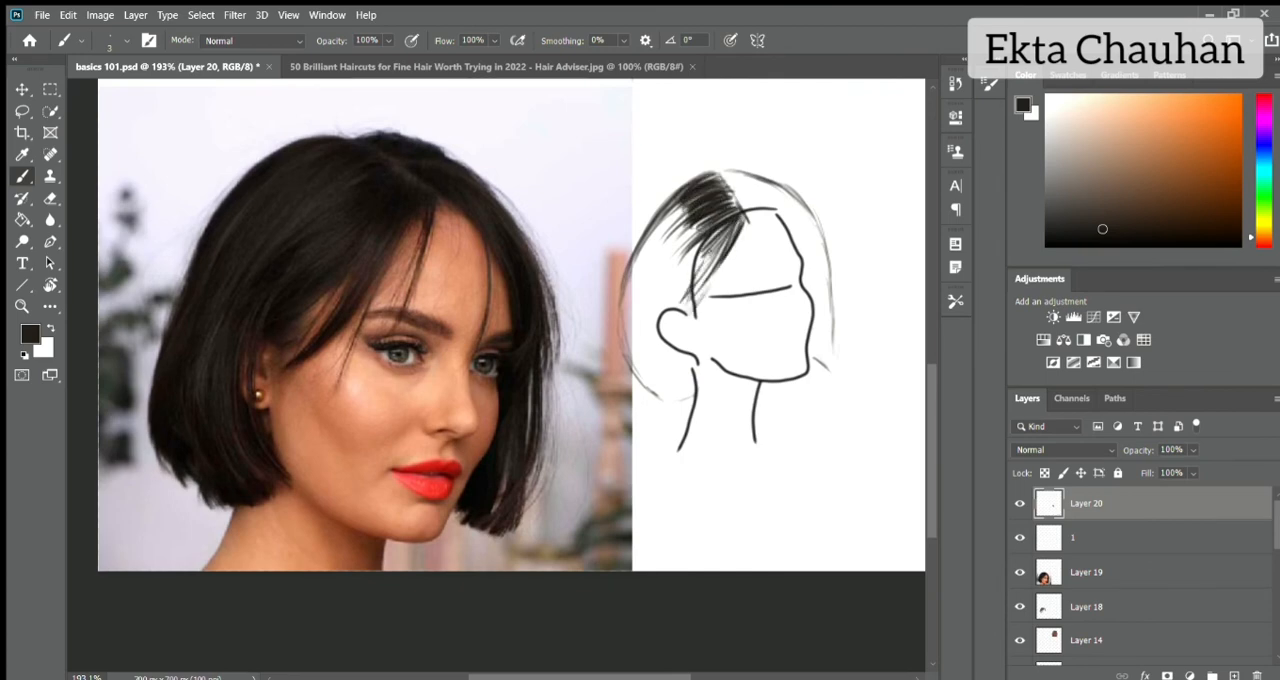
{"action": "left_click_drag", "start_coordinate": [730, 226], "coordinate": [682, 304]}
{"action": "mouse_move", "coordinate": [745, 222]}
{"action": "left_mouse_down"}
{"action": "mouse_move", "coordinate": [722, 290]}
{"action": "mouse_move", "coordinate": [704, 315]}
{"action": "mouse_move", "coordinate": [698, 288]}
{"action": "mouse_move", "coordinate": [698, 308]}
{"action": "mouse_move", "coordinate": [718, 282]}
{"action": "mouse_move", "coordinate": [688, 318]}
{"action": "left_mouse_up"}
{"action": "key", "text": "r"}
{"action": "key", "text": "e"}
{"action": "key", "text": "b"}
{"action": "left_click_drag", "start_coordinate": [706, 232], "coordinate": [680, 308]}
{"action": "left_click_drag", "start_coordinate": [746, 219], "coordinate": [664, 290]}
{"action": "left_click_drag", "start_coordinate": [686, 202], "coordinate": [630, 308]}
{"action": "left_click_drag", "start_coordinate": [654, 228], "coordinate": [624, 376]}
{"action": "left_click_drag", "start_coordinate": [626, 282], "coordinate": [662, 398]}
{"action": "key", "text": "e"}
{"action": "left_click_drag", "start_coordinate": [722, 196], "coordinate": [646, 380]}
Sample the reference's crown colour, adjust it to a very dark brown, and handwrite "Darker shade" above the three-quarter head.
{"action": "key", "text": "b"}
{"action": "left_click", "coordinate": [385, 182], "text": "alt"}
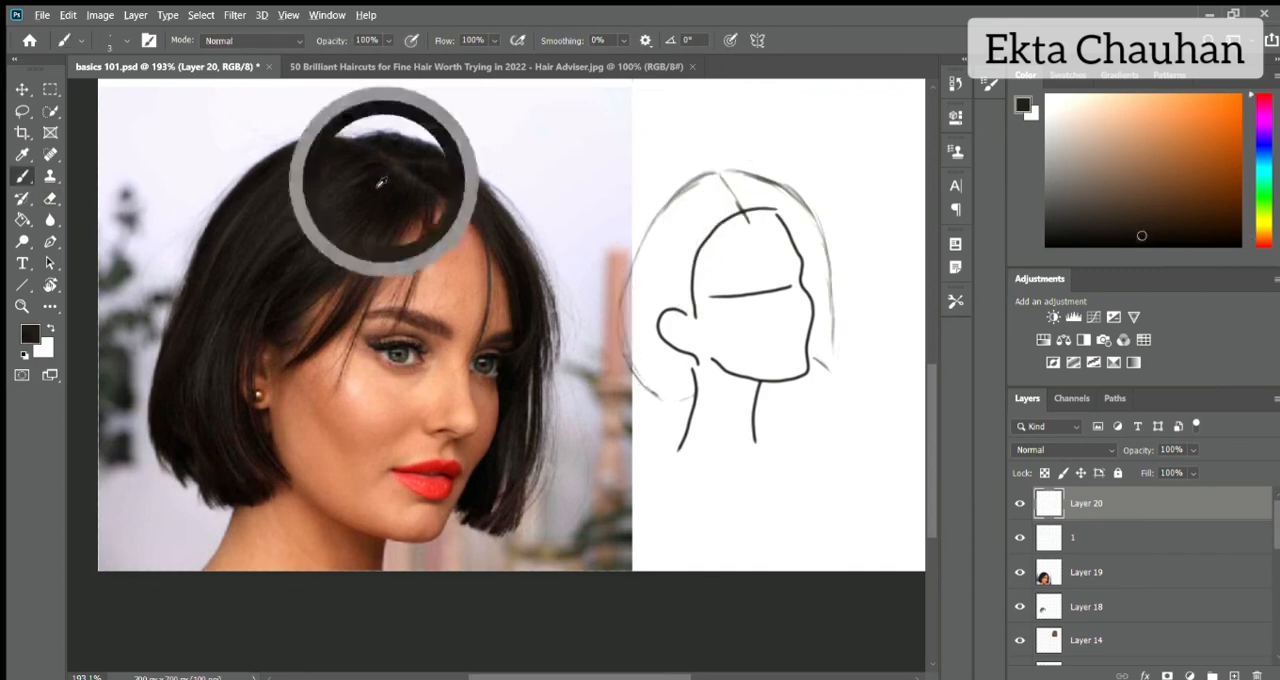
{"action": "left_click", "coordinate": [1147, 230]}
{"action": "mouse_move", "coordinate": [717, 174]}
{"action": "left_mouse_down"}
{"action": "mouse_move", "coordinate": [648, 222]}
{"action": "mouse_move", "coordinate": [638, 252]}
{"action": "left_mouse_up"}
{"action": "left_click_drag", "start_coordinate": [720, 99], "coordinate": [722, 134]}
{"action": "left_click_drag", "start_coordinate": [765, 114], "coordinate": [786, 130]}
{"action": "mouse_move", "coordinate": [812, 122]}
{"action": "left_mouse_down"}
{"action": "mouse_move", "coordinate": [849, 130]}
{"action": "mouse_move", "coordinate": [832, 164]}
{"action": "left_mouse_up"}
{"action": "left_click_drag", "start_coordinate": [850, 132], "coordinate": [914, 158]}
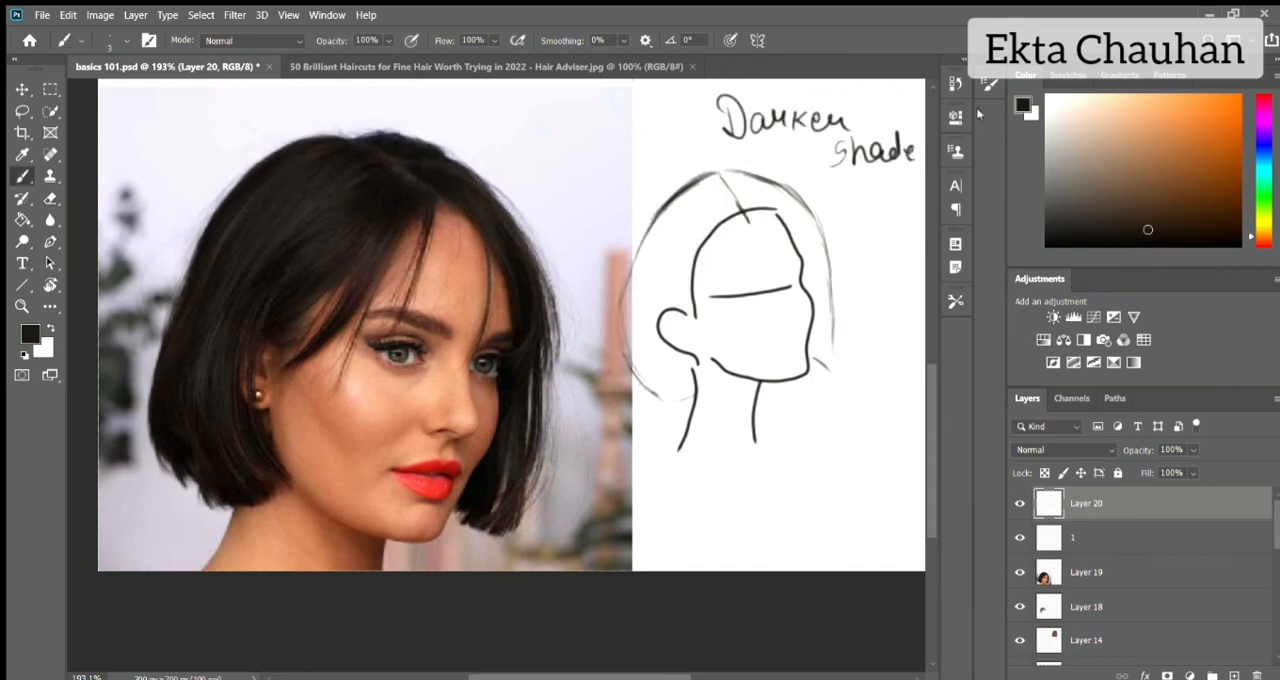
On Layer 20, draw curved dark strands from the parting down the near side of the three-quarter bob.
{"action": "mouse_move", "coordinate": [700, 178]}
{"action": "left_mouse_down"}
{"action": "mouse_move", "coordinate": [640, 258]}
{"action": "mouse_move", "coordinate": [622, 390]}
{"action": "left_mouse_up"}
{"action": "left_click_drag", "start_coordinate": [678, 208], "coordinate": [632, 312]}
{"action": "left_click_drag", "start_coordinate": [726, 174], "coordinate": [644, 262]}
{"action": "mouse_move", "coordinate": [722, 188]}
{"action": "left_mouse_down"}
{"action": "mouse_move", "coordinate": [673, 242]}
{"action": "mouse_move", "coordinate": [688, 300]}
{"action": "left_mouse_up"}
{"action": "mouse_move", "coordinate": [736, 194]}
{"action": "left_mouse_down"}
{"action": "mouse_move", "coordinate": [690, 234]}
{"action": "mouse_move", "coordinate": [674, 222]}
{"action": "left_mouse_up"}
{"action": "mouse_move", "coordinate": [722, 182]}
{"action": "left_mouse_down"}
{"action": "mouse_move", "coordinate": [674, 220]}
{"action": "mouse_move", "coordinate": [662, 210]}
{"action": "left_mouse_up"}
{"action": "left_click_drag", "start_coordinate": [686, 182], "coordinate": [628, 274]}
{"action": "mouse_move", "coordinate": [698, 202]}
{"action": "left_mouse_down"}
{"action": "mouse_move", "coordinate": [628, 322]}
{"action": "mouse_move", "coordinate": [650, 318]}
{"action": "left_mouse_up"}
{"action": "left_click_drag", "start_coordinate": [692, 248], "coordinate": [650, 400]}
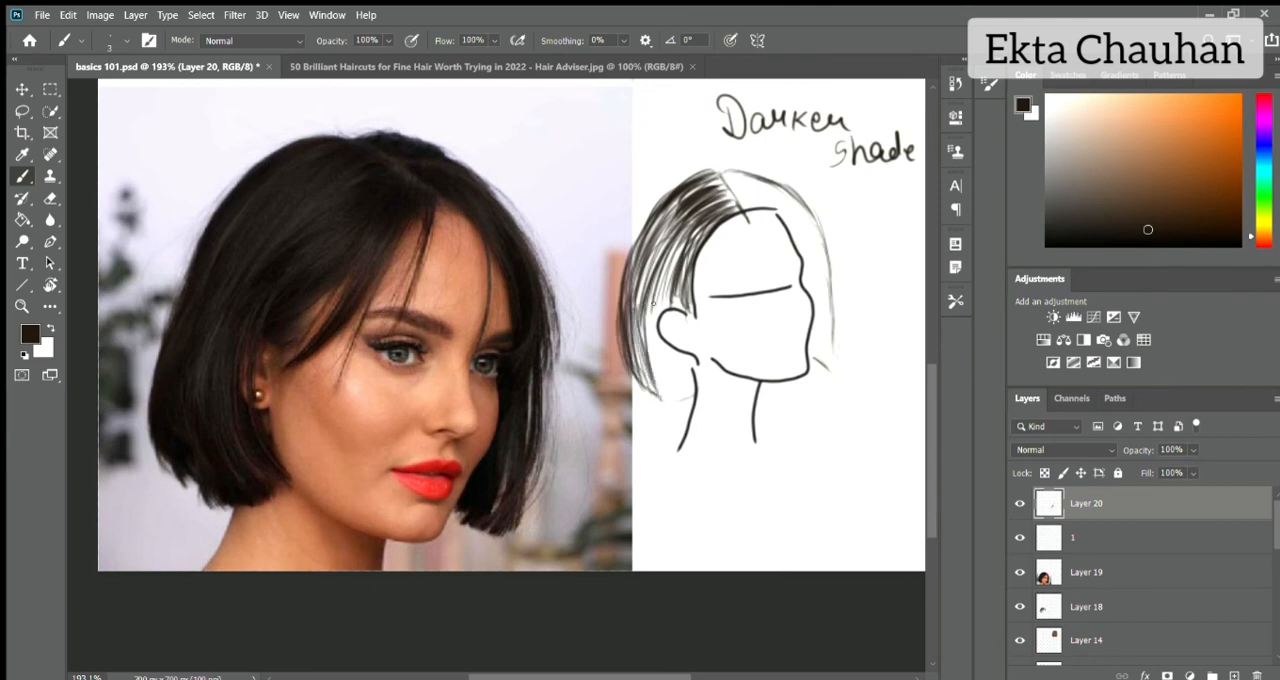
Extend the near-side strands behind the ear to the nape and fill the gaps above the ear.
{"action": "left_click_drag", "start_coordinate": [660, 295], "coordinate": [700, 408]}
{"action": "left_click_drag", "start_coordinate": [690, 350], "coordinate": [668, 412]}
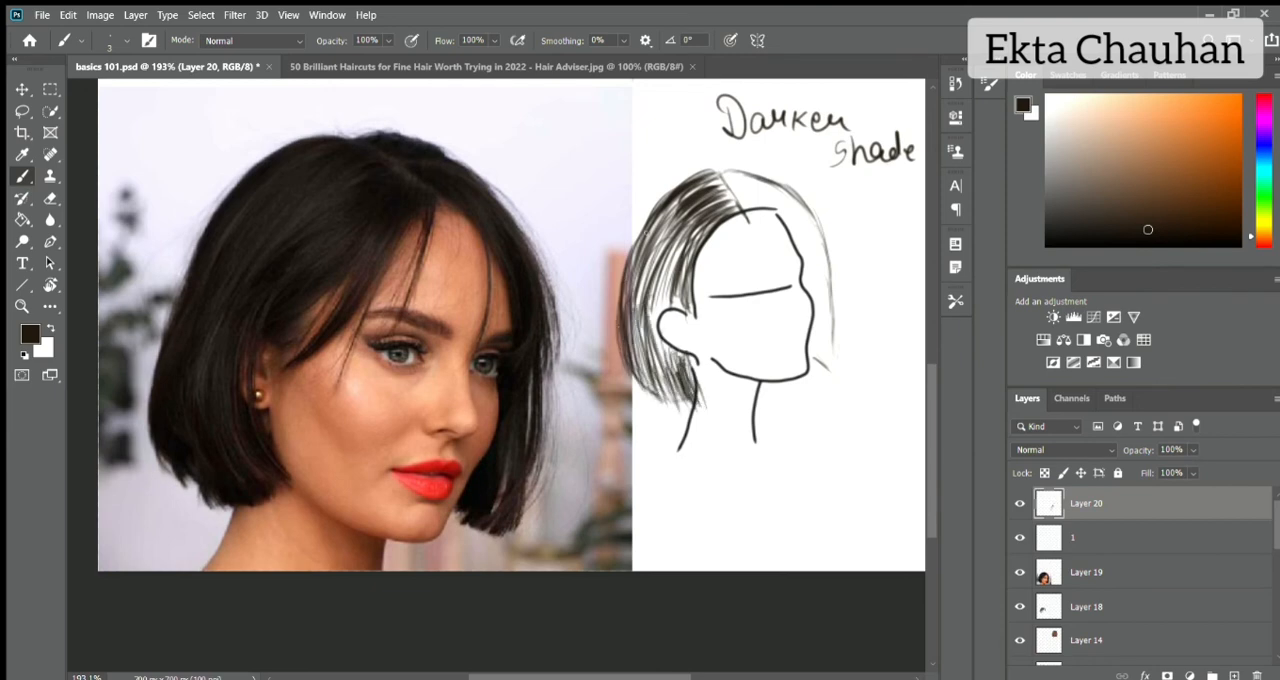
{"action": "left_click_drag", "start_coordinate": [678, 246], "coordinate": [646, 342]}
{"action": "left_click_drag", "start_coordinate": [662, 242], "coordinate": [632, 334]}
{"action": "left_click_drag", "start_coordinate": [682, 238], "coordinate": [666, 356]}
Draw dark strands from the parting over the far side of the head and down beside the face to chin level.
{"action": "left_click_drag", "start_coordinate": [720, 170], "coordinate": [754, 184]}
{"action": "left_click_drag", "start_coordinate": [728, 184], "coordinate": [775, 210]}
{"action": "left_click_drag", "start_coordinate": [738, 184], "coordinate": [818, 240]}
{"action": "left_click_drag", "start_coordinate": [774, 192], "coordinate": [820, 278]}
{"action": "left_click_drag", "start_coordinate": [802, 238], "coordinate": [838, 332]}
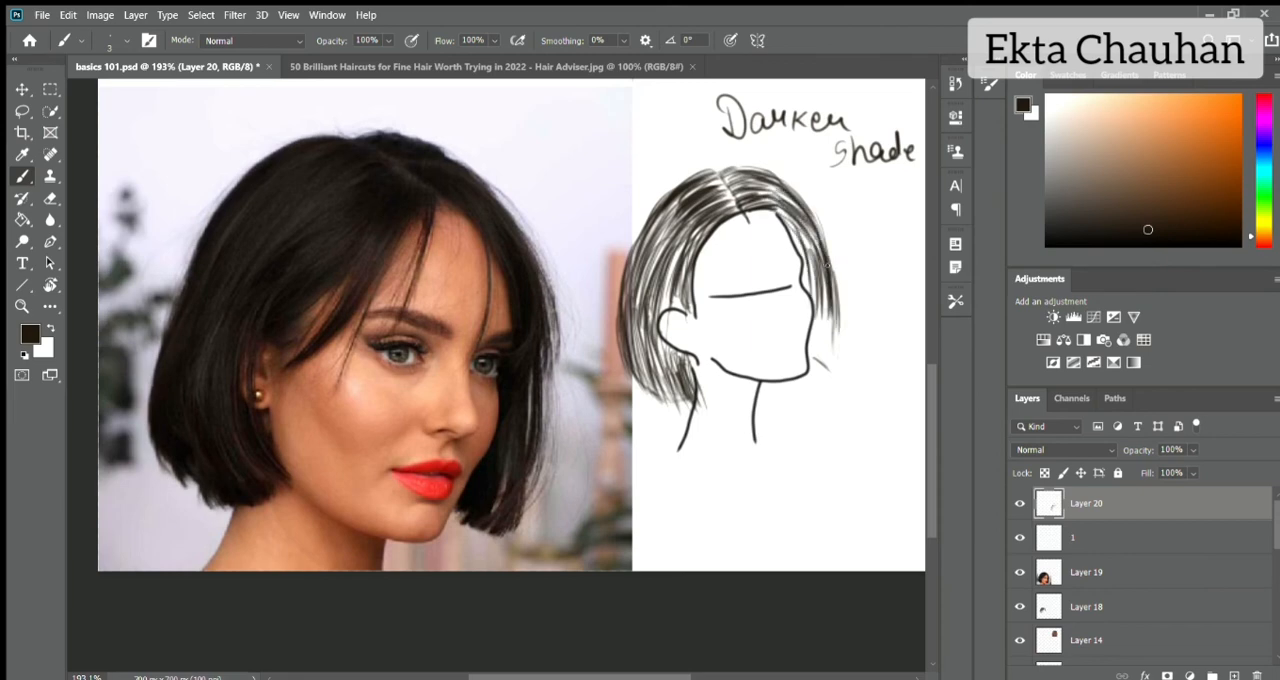
{"action": "left_click_drag", "start_coordinate": [826, 266], "coordinate": [830, 372]}
{"action": "left_click_drag", "start_coordinate": [836, 322], "coordinate": [838, 378]}
Add finer strands along the far side's outer edge and beside the forehead with a 2 px brush.
{"action": "left_click_drag", "start_coordinate": [770, 172], "coordinate": [818, 230]}
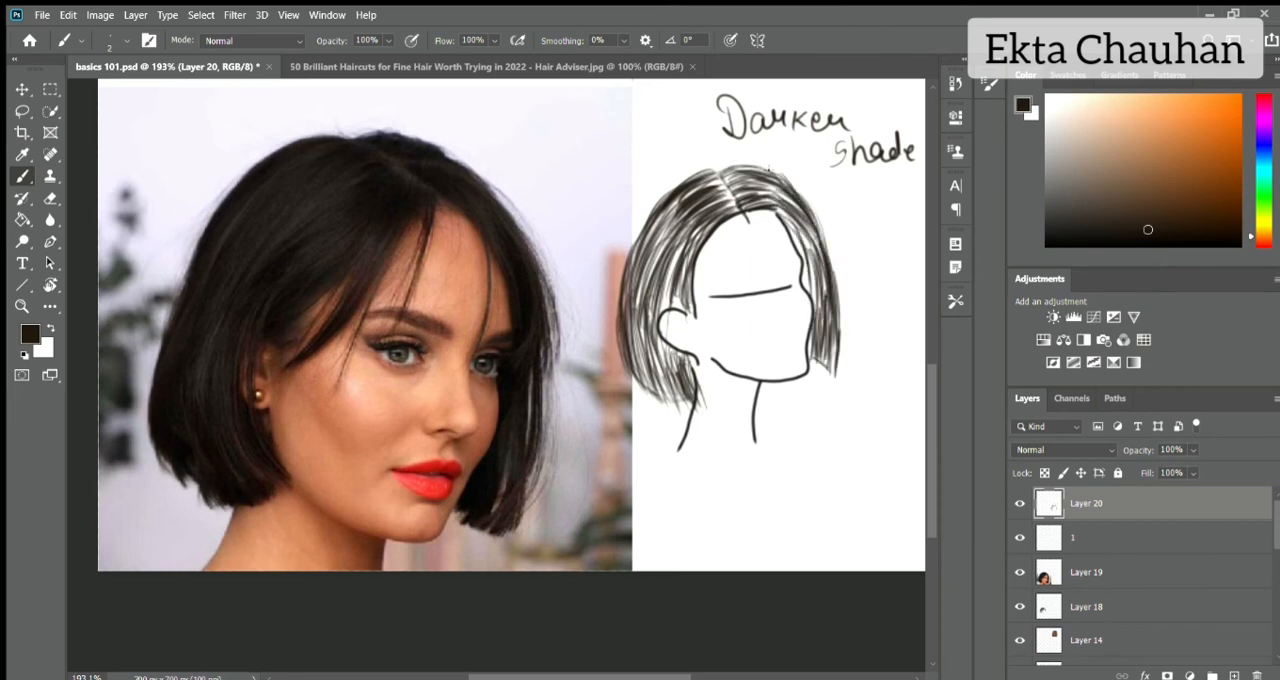
{"action": "left_click_drag", "start_coordinate": [776, 174], "coordinate": [825, 238]}
{"action": "left_click_drag", "start_coordinate": [762, 184], "coordinate": [818, 284]}
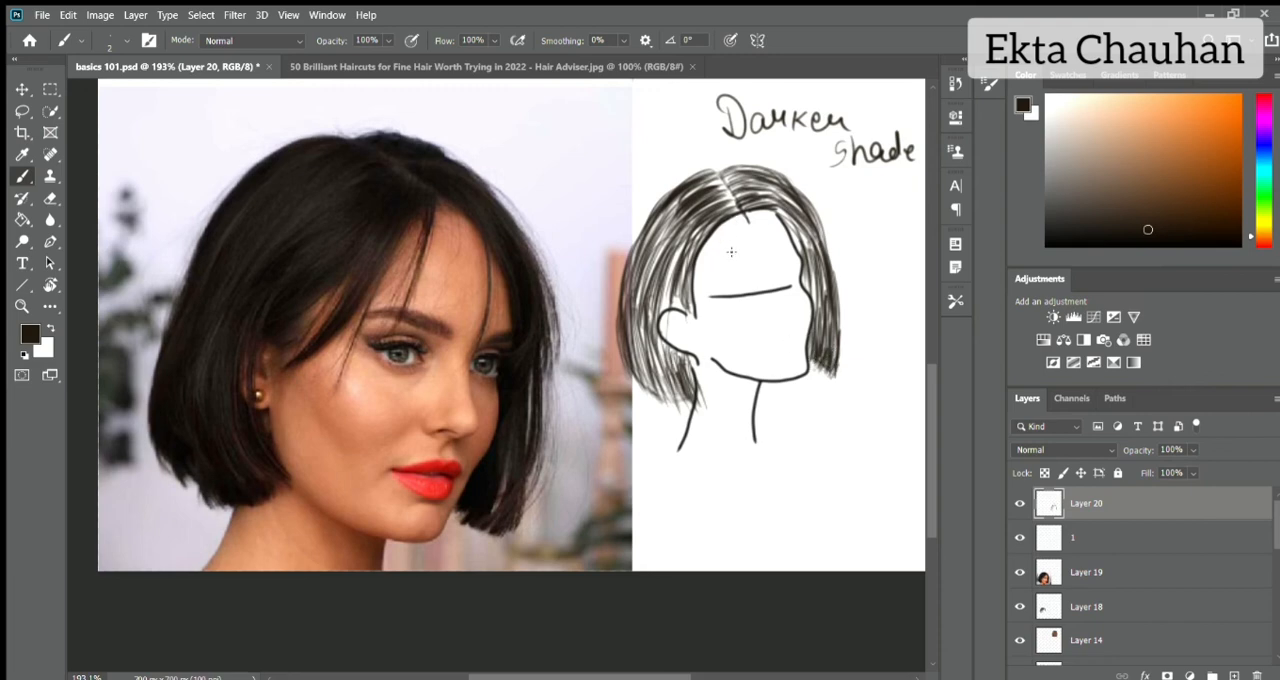
Draw a loose lock of fringe strands sweeping from the parting across the forehead towards the ear.
{"action": "left_click_drag", "start_coordinate": [740, 218], "coordinate": [708, 294]}
{"action": "left_click_drag", "start_coordinate": [736, 216], "coordinate": [696, 282]}
{"action": "left_click_drag", "start_coordinate": [742, 218], "coordinate": [706, 294]}
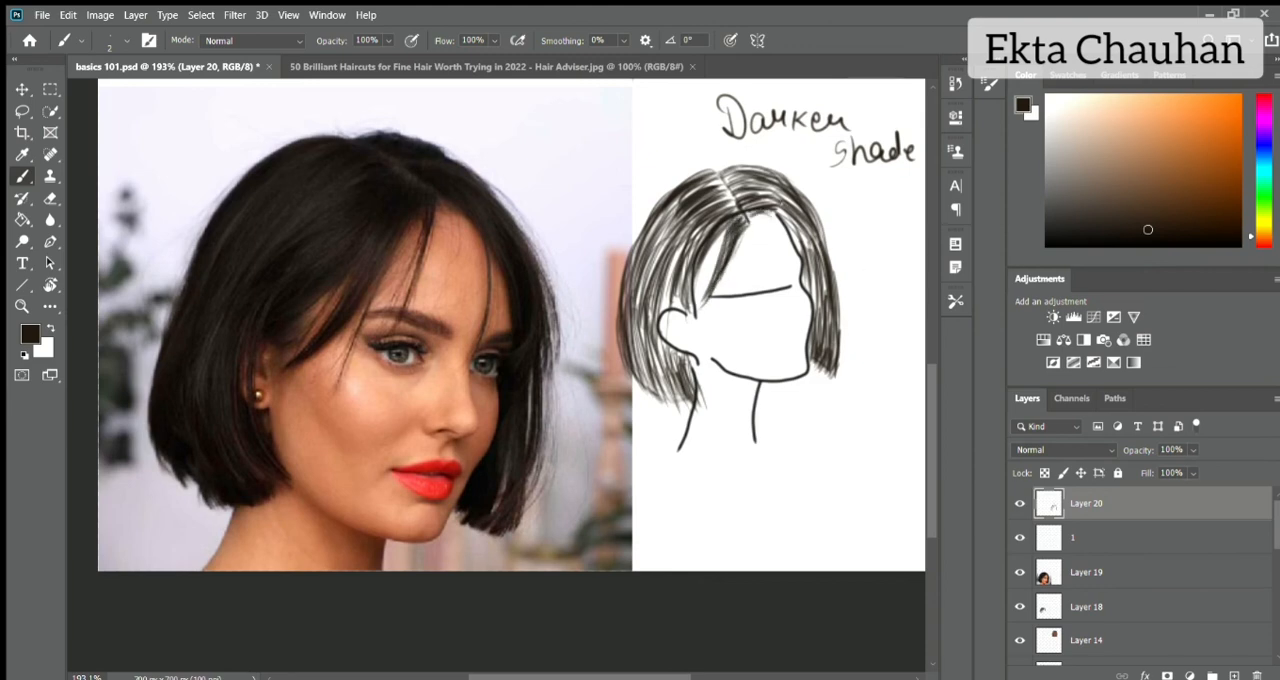
Create a layer between sketch layer 1 and the strand layer, and try a dark 8 px base stroke down the near side.
{"action": "left_click", "coordinate": [1146, 540]}
{"action": "left_click", "coordinate": [1234, 676]}
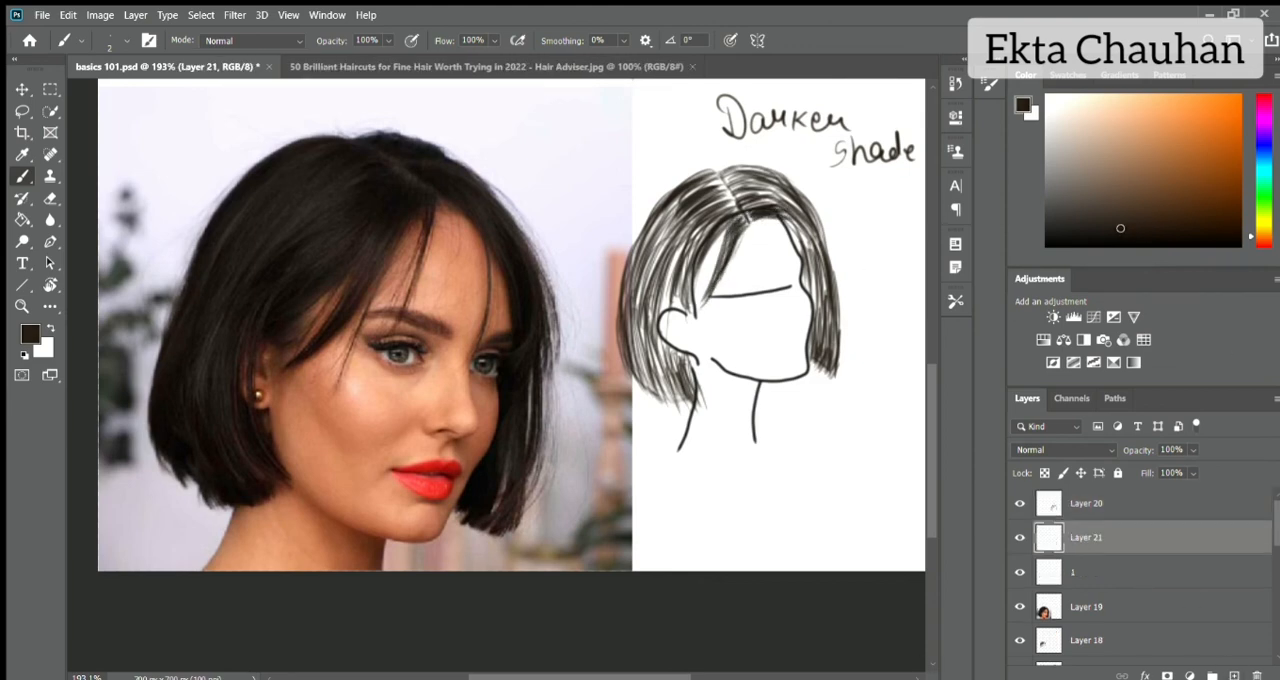
{"action": "key", "text": "bracketright"}
{"action": "key", "text": "bracketright"}
{"action": "key", "text": "bracketright"}
{"action": "key", "text": "bracketright"}
{"action": "mouse_move", "coordinate": [714, 174]}
{"action": "left_mouse_down"}
{"action": "mouse_move", "coordinate": [664, 202]}
{"action": "mouse_move", "coordinate": [631, 276]}
{"action": "mouse_move", "coordinate": [690, 308]}
{"action": "left_mouse_up"}
{"action": "key", "text": "ctrl+z"}
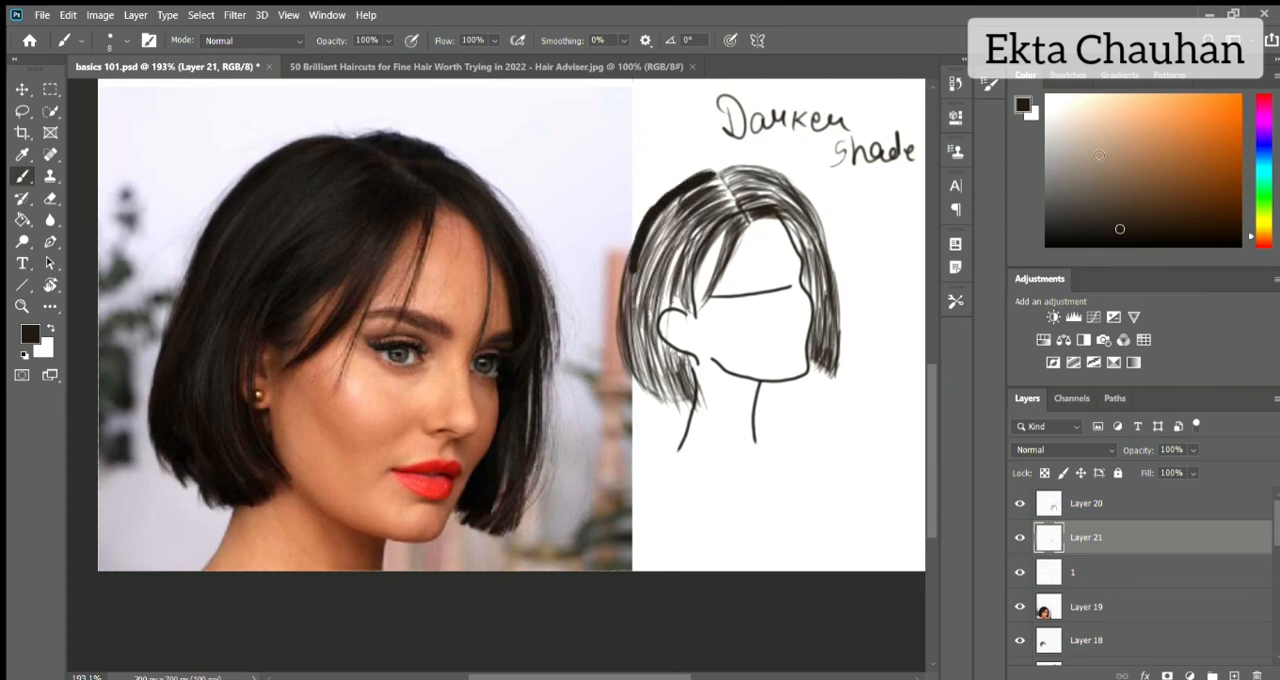
{"action": "key", "text": "ctrl+z"}
{"action": "key", "text": "ctrl+z"}
Choose a lighter greyish brown and try base strokes from the parting down the near side of the hair.
{"action": "left_click", "coordinate": [1087, 208]}
{"action": "left_click_drag", "start_coordinate": [718, 178], "coordinate": [650, 247]}
{"action": "mouse_move", "coordinate": [740, 200]}
{"action": "left_mouse_down"}
{"action": "mouse_move", "coordinate": [666, 260]}
{"action": "mouse_move", "coordinate": [698, 174]}
{"action": "left_mouse_up"}
{"action": "left_click_drag", "start_coordinate": [656, 228], "coordinate": [627, 304]}
{"action": "left_click_drag", "start_coordinate": [664, 246], "coordinate": [626, 338]}
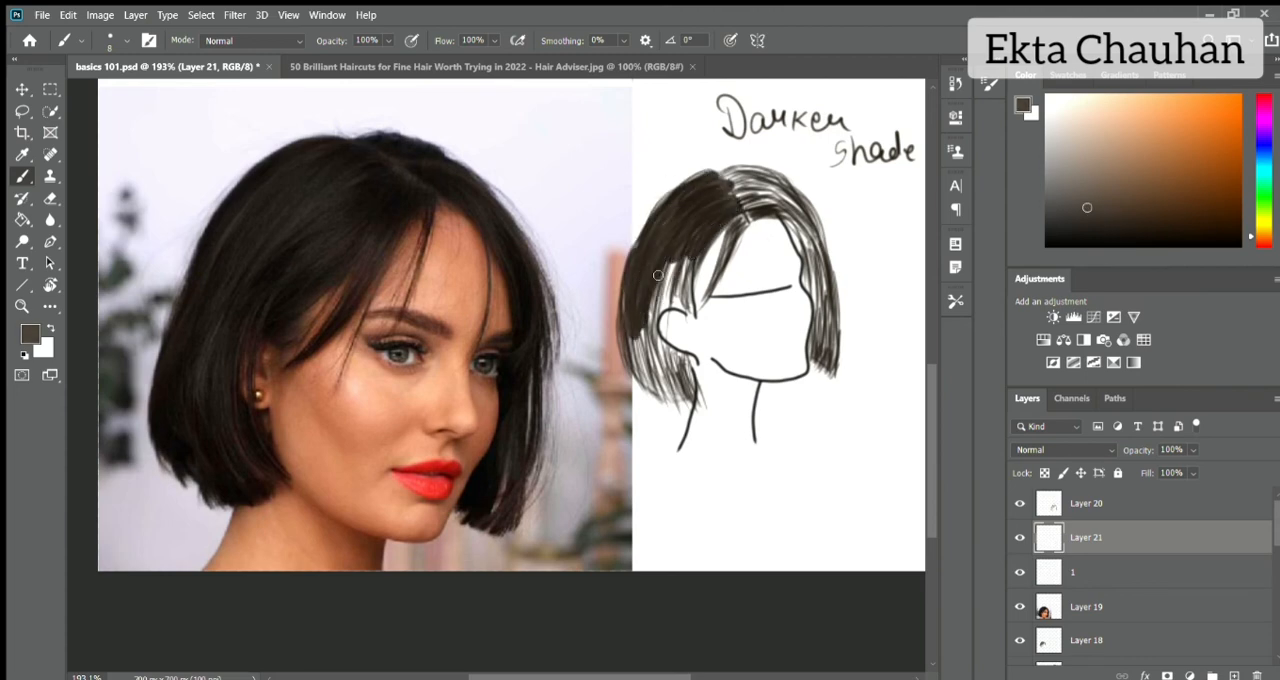
{"action": "key", "text": "ctrl+z"}
{"action": "key", "text": "ctrl+z"}
{"action": "key", "text": "ctrl+z"}
{"action": "key", "text": "ctrl+z"}
Hide the strand layer and fill the near side with flat greyish brown from the parting around the ear to the nape.
{"action": "left_click", "coordinate": [1020, 503]}
{"action": "mouse_move", "coordinate": [714, 178]}
{"action": "left_mouse_down"}
{"action": "mouse_move", "coordinate": [672, 214]}
{"action": "mouse_move", "coordinate": [629, 342]}
{"action": "mouse_move", "coordinate": [688, 306]}
{"action": "mouse_move", "coordinate": [644, 342]}
{"action": "left_mouse_up"}
{"action": "mouse_move", "coordinate": [748, 214]}
{"action": "left_mouse_down"}
{"action": "mouse_move", "coordinate": [692, 286]}
{"action": "mouse_move", "coordinate": [714, 176]}
{"action": "left_mouse_up"}
{"action": "left_click_drag", "start_coordinate": [678, 186], "coordinate": [640, 246]}
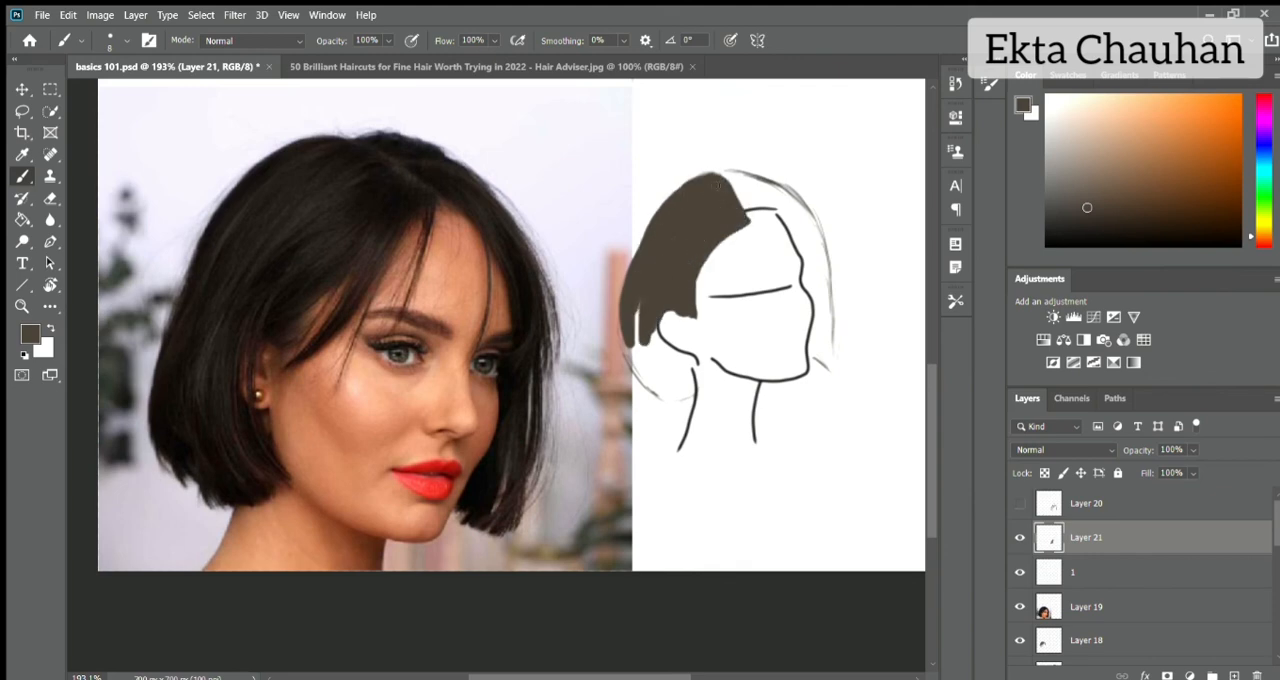
{"action": "left_click_drag", "start_coordinate": [719, 182], "coordinate": [644, 292]}
{"action": "mouse_move", "coordinate": [631, 356]}
{"action": "left_mouse_down"}
{"action": "mouse_move", "coordinate": [690, 385]}
{"action": "mouse_move", "coordinate": [673, 370]}
{"action": "left_mouse_up"}
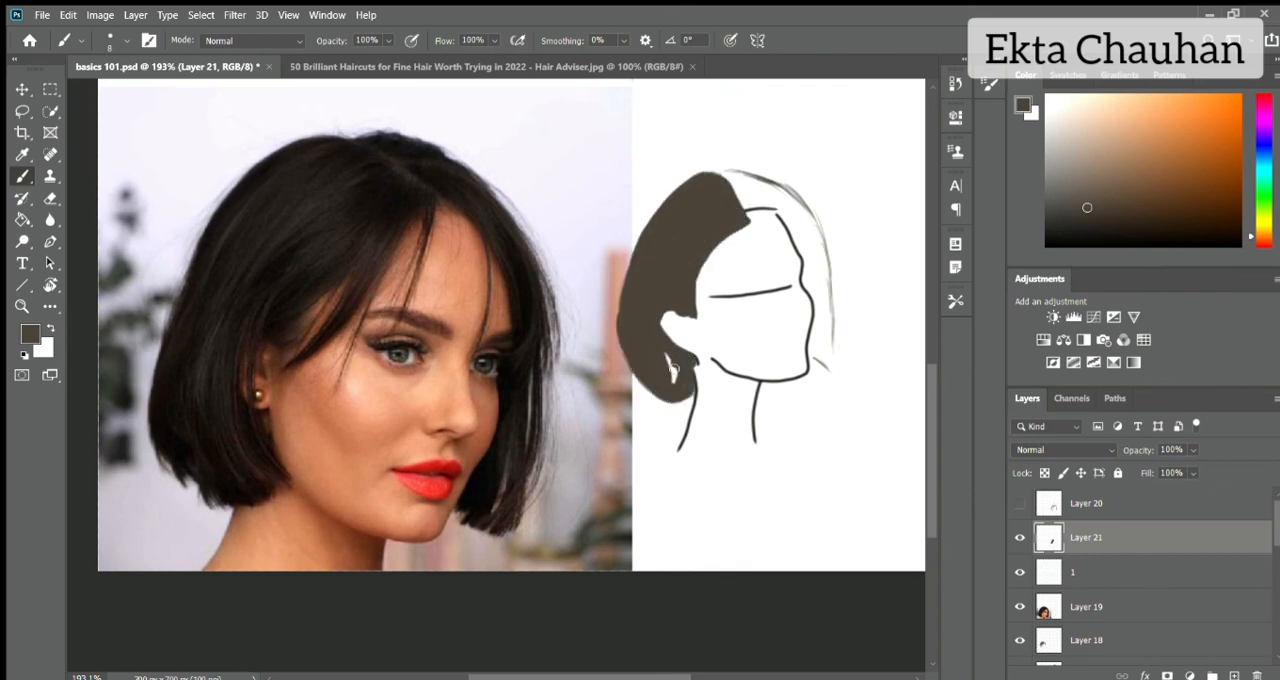
Fill the far side with the greyish brown base from the parting to chin level, and show the strand layer over it.
{"action": "mouse_move", "coordinate": [740, 216]}
{"action": "left_mouse_down"}
{"action": "mouse_move", "coordinate": [770, 178]}
{"action": "mouse_move", "coordinate": [760, 200]}
{"action": "mouse_move", "coordinate": [827, 356]}
{"action": "left_mouse_up"}
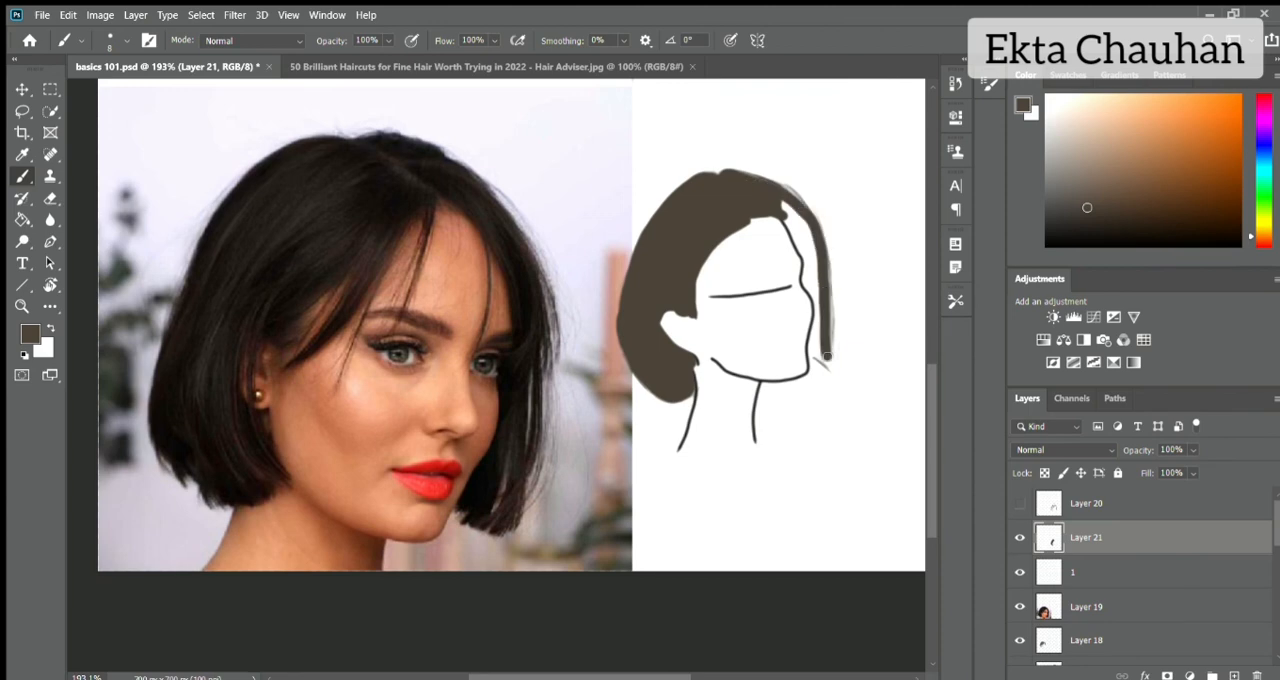
{"action": "mouse_move", "coordinate": [818, 313]}
{"action": "left_mouse_down"}
{"action": "mouse_move", "coordinate": [830, 362]}
{"action": "mouse_move", "coordinate": [828, 250]}
{"action": "mouse_move", "coordinate": [811, 268]}
{"action": "left_mouse_up"}
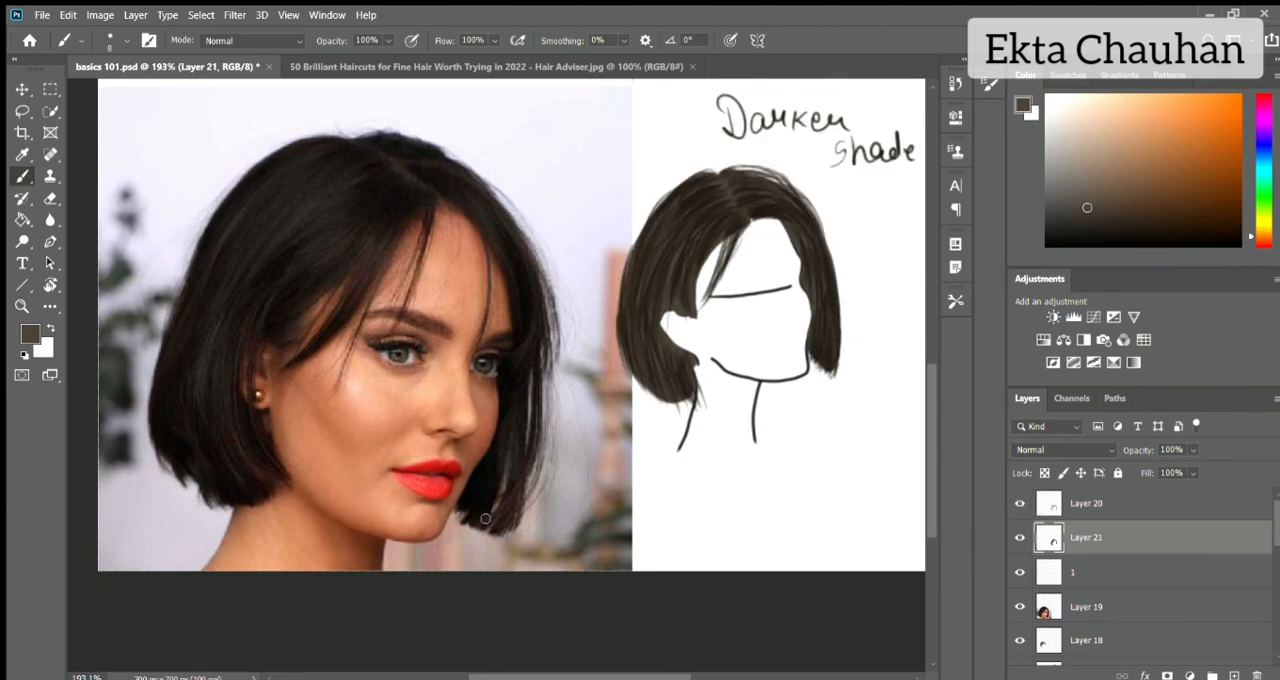
{"action": "key", "text": "alt+bracketright"}
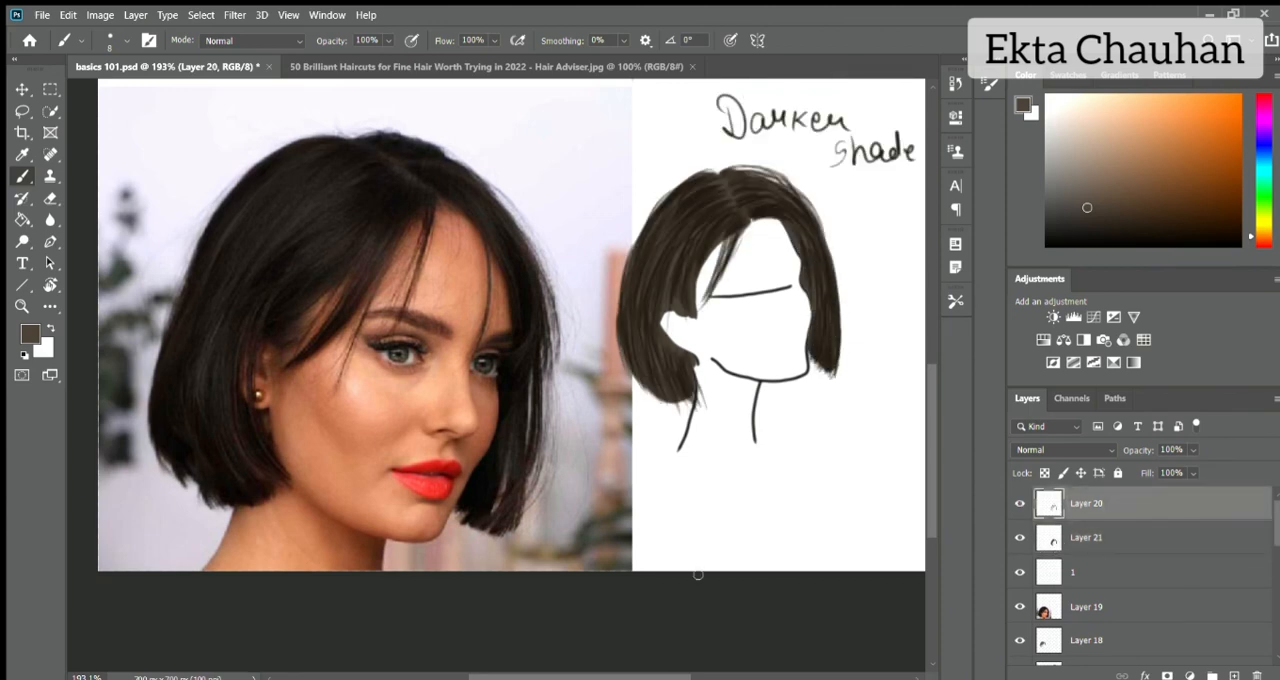
{"action": "key", "text": "alt+bracketleft"}
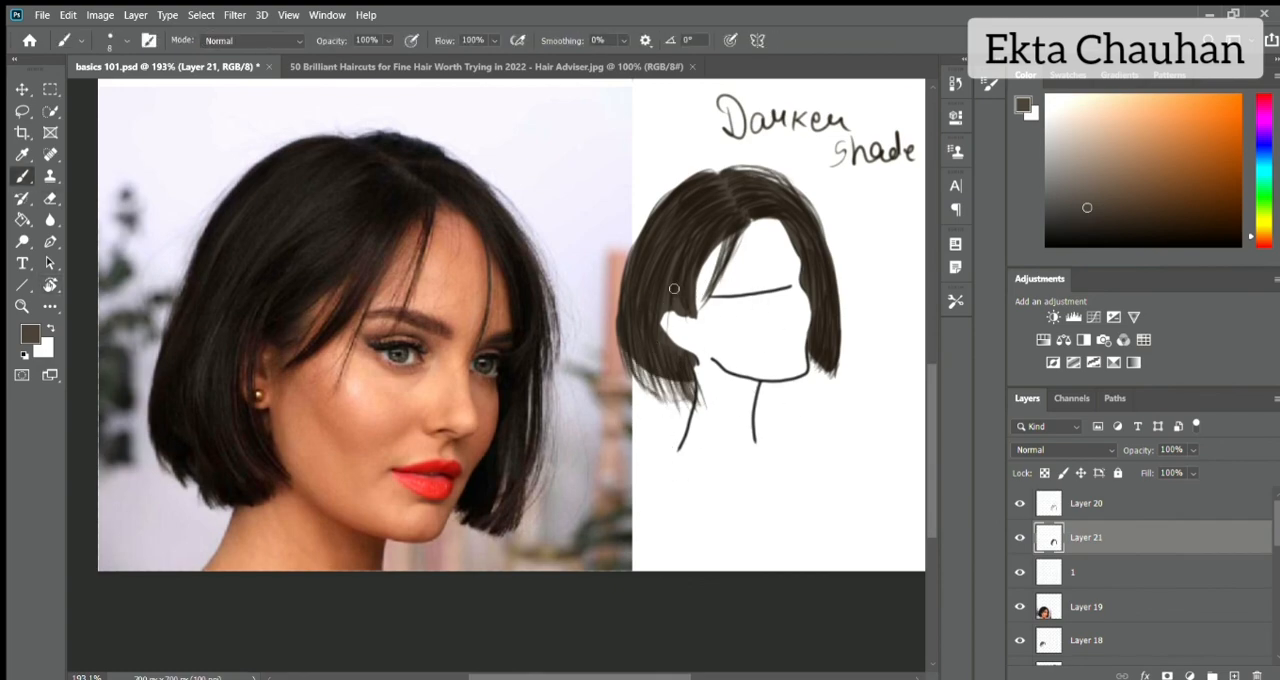
{"action": "key", "text": "ctrl+comma"}
{"action": "left_click", "coordinate": [733, 218], "text": "alt"}
{"action": "left_click", "coordinate": [1020, 538]}
On Layer 20, draw dark brown strands behind the ear and over the nape tips with a 3 px brush.
{"action": "left_click", "coordinate": [1088, 504]}
{"action": "scroll", "coordinate": [750, 334], "scroll_direction": "up", "scroll_amount": 6}
{"action": "key", "text": "bracketleft"}
{"action": "key", "text": "bracketleft"}
{"action": "key", "text": "bracketleft"}
{"action": "key", "text": "bracketleft"}
{"action": "key", "text": "bracketleft"}
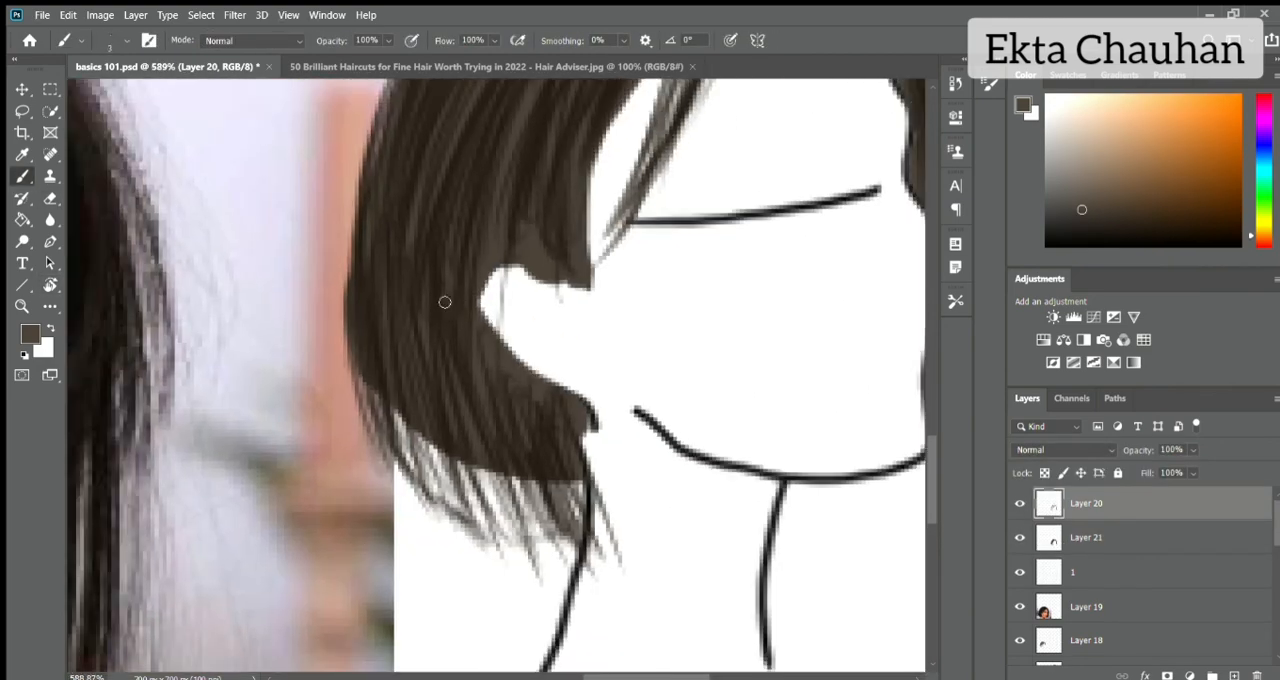
{"action": "left_click", "coordinate": [543, 150], "text": "alt"}
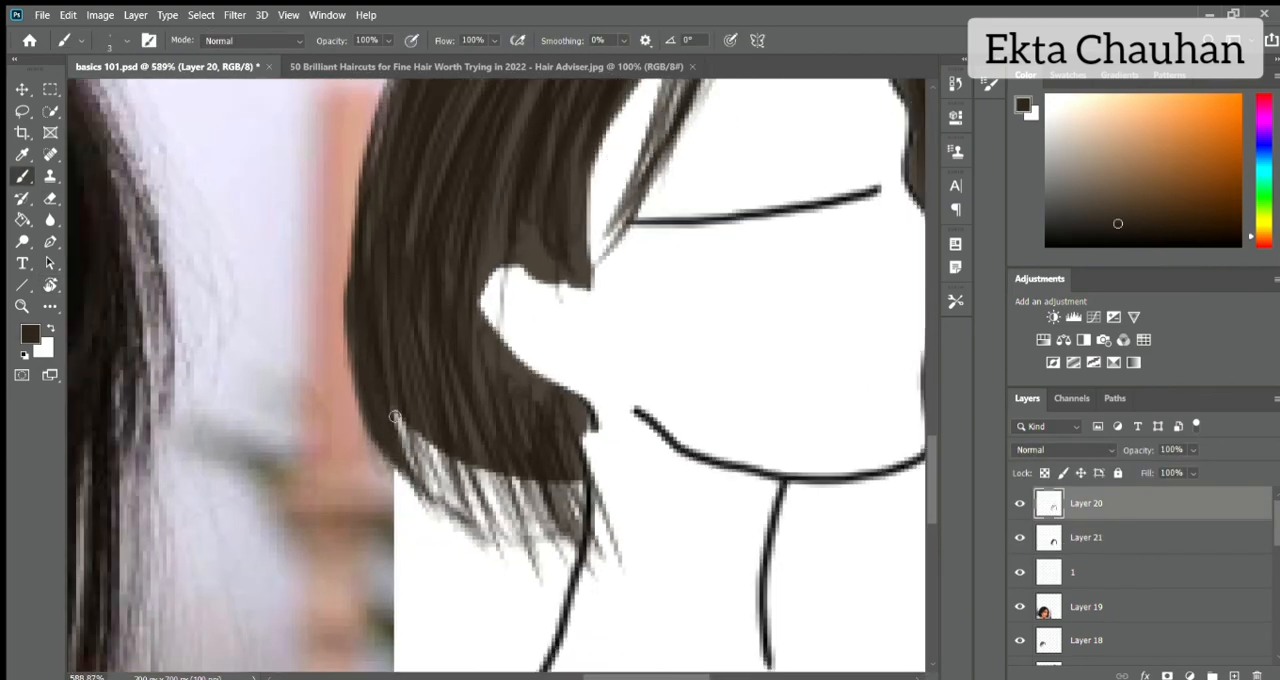
{"action": "left_click_drag", "start_coordinate": [462, 400], "coordinate": [506, 530]}
{"action": "left_click_drag", "start_coordinate": [446, 455], "coordinate": [490, 515]}
{"action": "left_click_drag", "start_coordinate": [497, 465], "coordinate": [560, 544]}
{"action": "left_click_drag", "start_coordinate": [534, 406], "coordinate": [580, 538]}
{"action": "left_click_drag", "start_coordinate": [476, 326], "coordinate": [492, 430]}
{"action": "mouse_move", "coordinate": [508, 352]}
{"action": "left_mouse_down"}
{"action": "mouse_move", "coordinate": [525, 425]}
{"action": "mouse_move", "coordinate": [589, 456]}
{"action": "left_mouse_up"}
Add dark brown strands above the ear and along the near side's outer edge down to the nape.
{"action": "left_click_drag", "start_coordinate": [385, 283], "coordinate": [388, 379]}
{"action": "left_click_drag", "start_coordinate": [509, 192], "coordinate": [475, 290]}
{"action": "left_click_drag", "start_coordinate": [543, 186], "coordinate": [518, 286]}
{"action": "left_click_drag", "start_coordinate": [566, 214], "coordinate": [570, 284]}
{"action": "scroll", "coordinate": [566, 214], "scroll_direction": "up", "scroll_amount": 3}
{"action": "left_click_drag", "start_coordinate": [361, 456], "coordinate": [341, 582]}
{"action": "left_click_drag", "start_coordinate": [404, 338], "coordinate": [346, 582]}
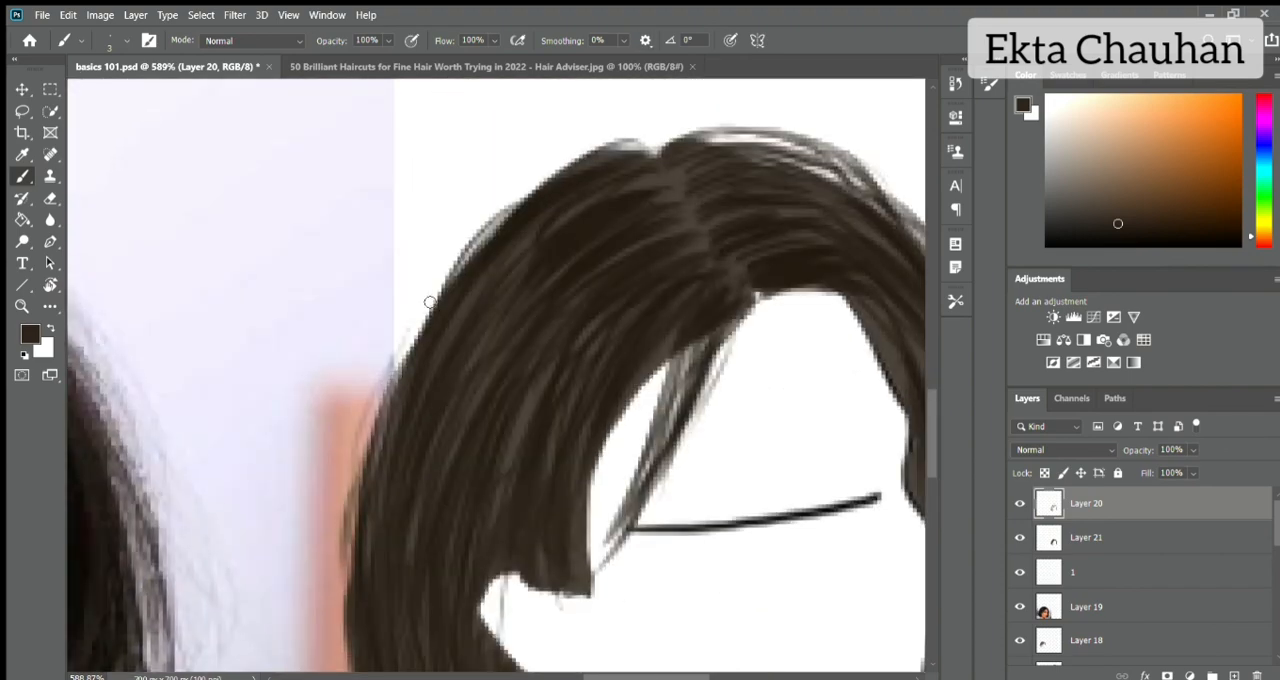
{"action": "scroll", "coordinate": [429, 300], "scroll_direction": "down", "scroll_amount": 3}
{"action": "left_click_drag", "start_coordinate": [348, 264], "coordinate": [340, 388]}
{"action": "left_click_drag", "start_coordinate": [590, 441], "coordinate": [600, 502]}
{"action": "left_click_drag", "start_coordinate": [385, 470], "coordinate": [410, 516]}
Draw dark strands from the parting across the near side of the crown.
{"action": "scroll", "coordinate": [355, 350], "scroll_direction": "up", "scroll_amount": 3}
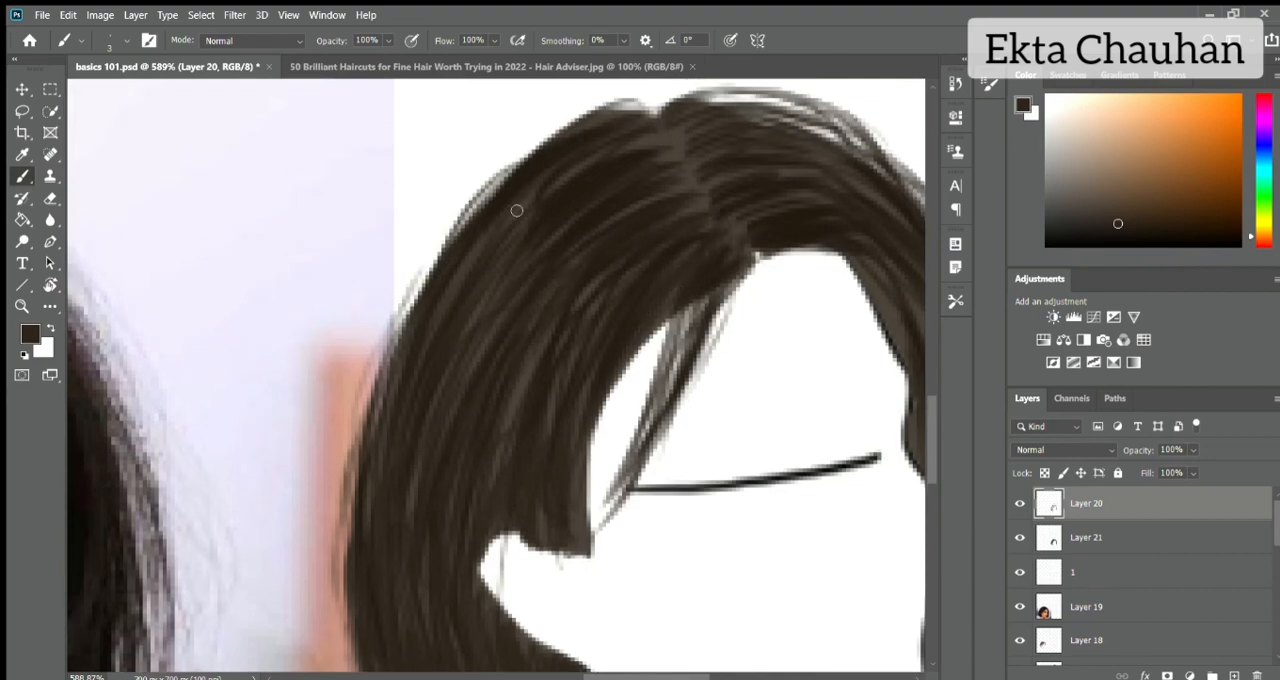
{"action": "left_click_drag", "start_coordinate": [528, 200], "coordinate": [446, 306]}
{"action": "mouse_move", "coordinate": [676, 134]}
{"action": "left_mouse_down"}
{"action": "mouse_move", "coordinate": [622, 160]}
{"action": "mouse_move", "coordinate": [654, 198]}
{"action": "left_mouse_up"}
{"action": "left_click", "coordinate": [680, 171], "text": "alt"}
{"action": "mouse_move", "coordinate": [596, 244]}
{"action": "left_mouse_down"}
{"action": "mouse_move", "coordinate": [540, 302]}
{"action": "mouse_move", "coordinate": [462, 338]}
{"action": "left_mouse_up"}
{"action": "left_click_drag", "start_coordinate": [604, 292], "coordinate": [582, 326]}
Thicken the loose fringe lock with dark strands and darken the hairline along the top of the forehead.
{"action": "mouse_move", "coordinate": [672, 304]}
{"action": "left_mouse_down"}
{"action": "mouse_move", "coordinate": [614, 378]}
{"action": "mouse_move", "coordinate": [588, 546]}
{"action": "left_mouse_up"}
{"action": "mouse_move", "coordinate": [664, 326]}
{"action": "left_mouse_down"}
{"action": "mouse_move", "coordinate": [590, 496]}
{"action": "mouse_move", "coordinate": [588, 472]}
{"action": "left_mouse_up"}
{"action": "left_click_drag", "start_coordinate": [742, 290], "coordinate": [666, 396]}
{"action": "left_click_drag", "start_coordinate": [762, 263], "coordinate": [696, 364]}
{"action": "left_click_drag", "start_coordinate": [708, 294], "coordinate": [608, 516]}
{"action": "left_click_drag", "start_coordinate": [758, 258], "coordinate": [854, 256]}
{"action": "scroll", "coordinate": [892, 138], "scroll_direction": "down", "scroll_amount": 5}
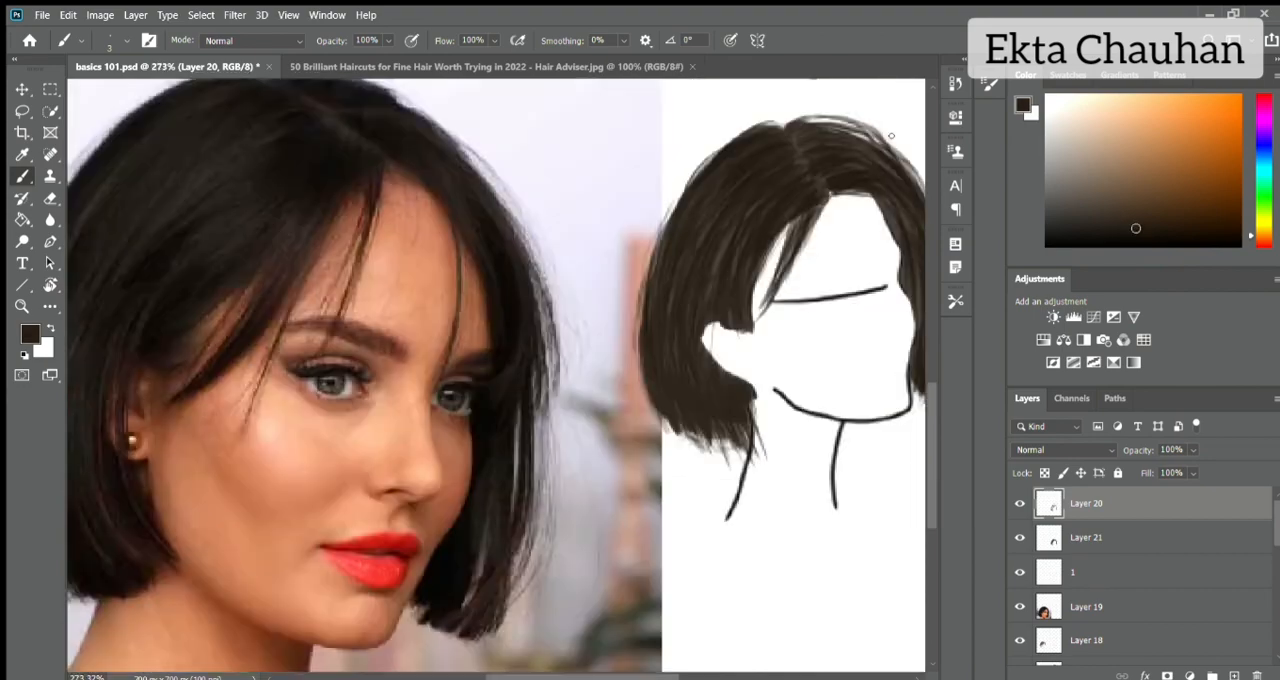
Choose a lighter greyish brown and draw highlight strands across the near side of the crown.
{"action": "scroll", "coordinate": [646, 509], "scroll_direction": "up", "scroll_amount": 5}
{"action": "left_click", "coordinate": [1059, 198]}
{"action": "left_click_drag", "start_coordinate": [462, 240], "coordinate": [374, 352]}
{"action": "left_click_drag", "start_coordinate": [468, 256], "coordinate": [382, 376]}
{"action": "left_click_drag", "start_coordinate": [508, 250], "coordinate": [421, 380]}
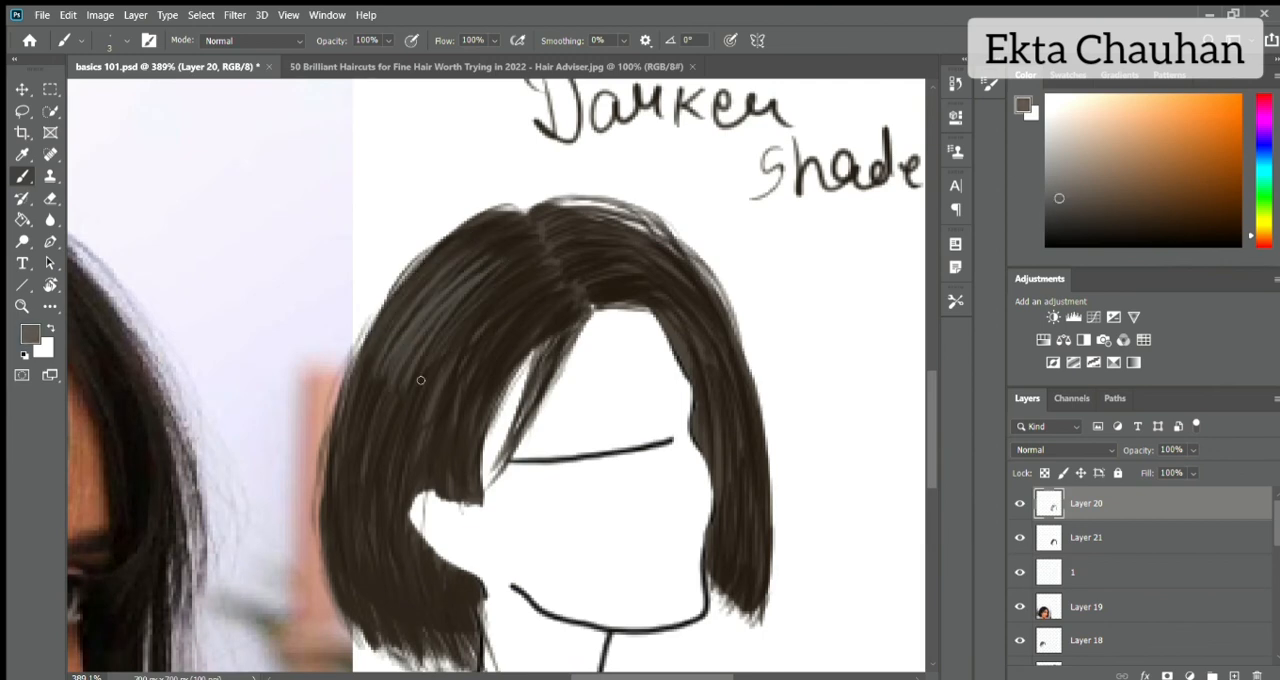
{"action": "left_click_drag", "start_coordinate": [508, 282], "coordinate": [434, 386]}
{"action": "left_click_drag", "start_coordinate": [538, 304], "coordinate": [450, 420]}
Extend the highlight strands above the ear and onto the far side, and sketch a small arrow pointing at the crown.
{"action": "left_click_drag", "start_coordinate": [442, 362], "coordinate": [395, 466]}
{"action": "left_click_drag", "start_coordinate": [431, 389], "coordinate": [402, 453]}
{"action": "left_click_drag", "start_coordinate": [472, 382], "coordinate": [428, 443]}
{"action": "left_click_drag", "start_coordinate": [584, 235], "coordinate": [627, 248]}
{"action": "left_click_drag", "start_coordinate": [386, 118], "coordinate": [430, 177]}
{"action": "left_click_drag", "start_coordinate": [388, 156], "coordinate": [434, 151]}
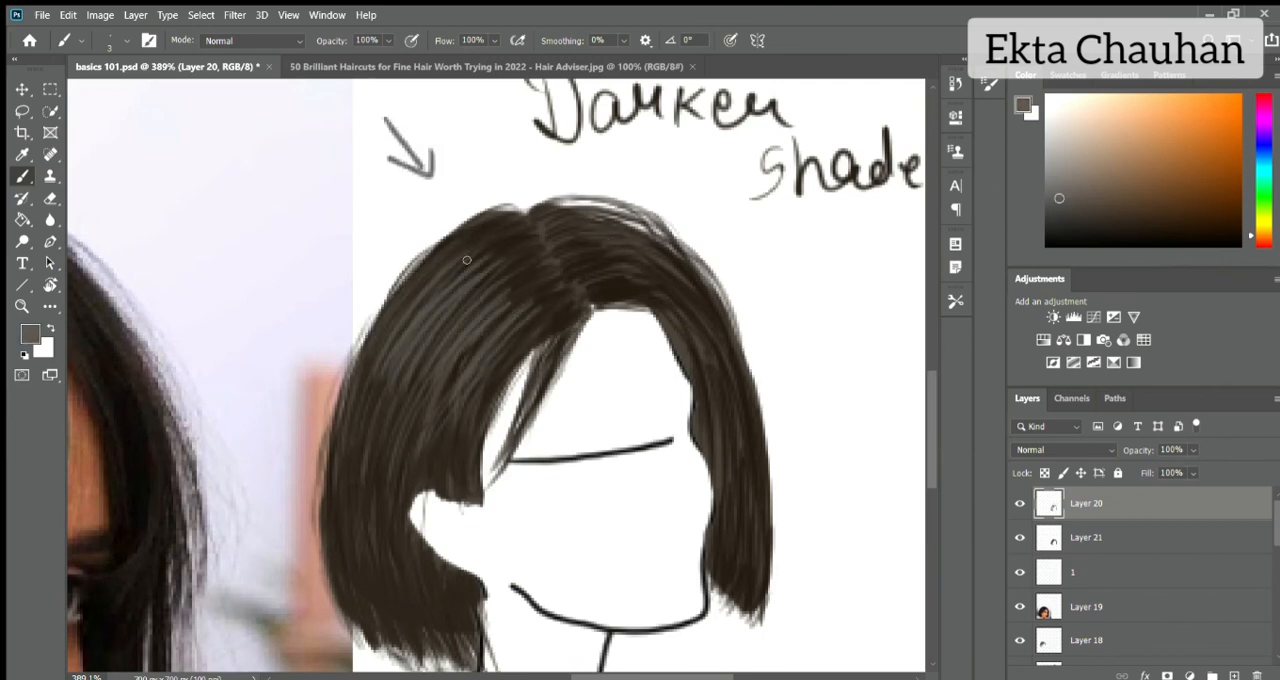
Blend the near side's highlights with dark brown strands and reinforce the outer edge of the crown.
{"action": "left_click", "coordinate": [363, 477], "text": "alt"}
{"action": "mouse_move", "coordinate": [413, 307]}
{"action": "left_mouse_down"}
{"action": "mouse_move", "coordinate": [395, 330]}
{"action": "mouse_move", "coordinate": [401, 387]}
{"action": "left_mouse_up"}
{"action": "left_click_drag", "start_coordinate": [493, 303], "coordinate": [429, 403]}
{"action": "left_click_drag", "start_coordinate": [507, 329], "coordinate": [447, 417]}
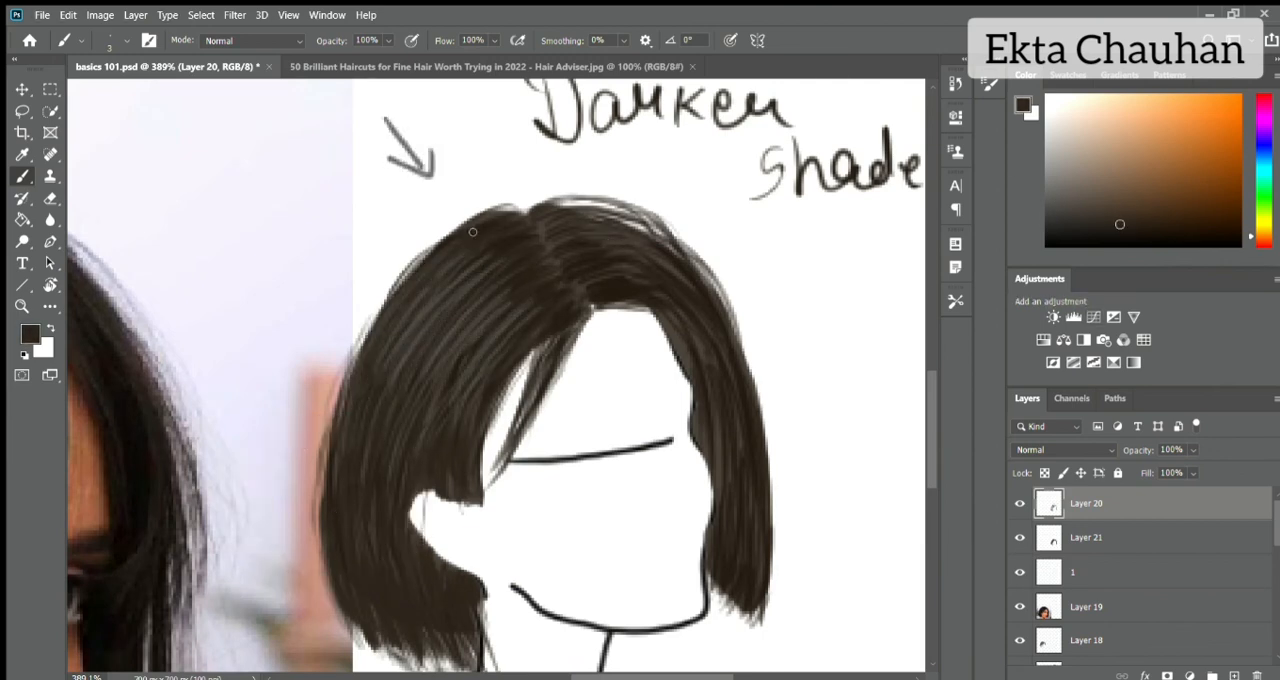
{"action": "left_click_drag", "start_coordinate": [415, 250], "coordinate": [352, 372]}
{"action": "left_click_drag", "start_coordinate": [478, 212], "coordinate": [402, 279]}
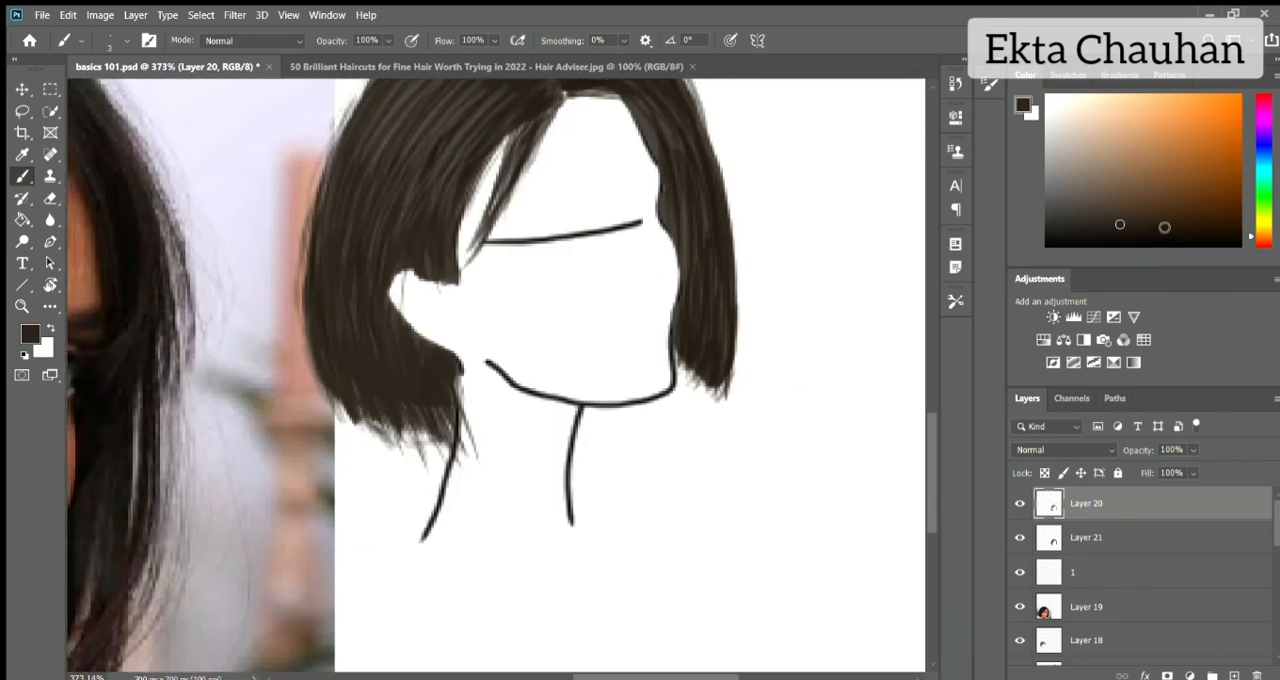
Darken the far side with near-black strands from the parting down beside the face to the tips.
{"action": "left_click", "coordinate": [640, 185], "text": "alt"}
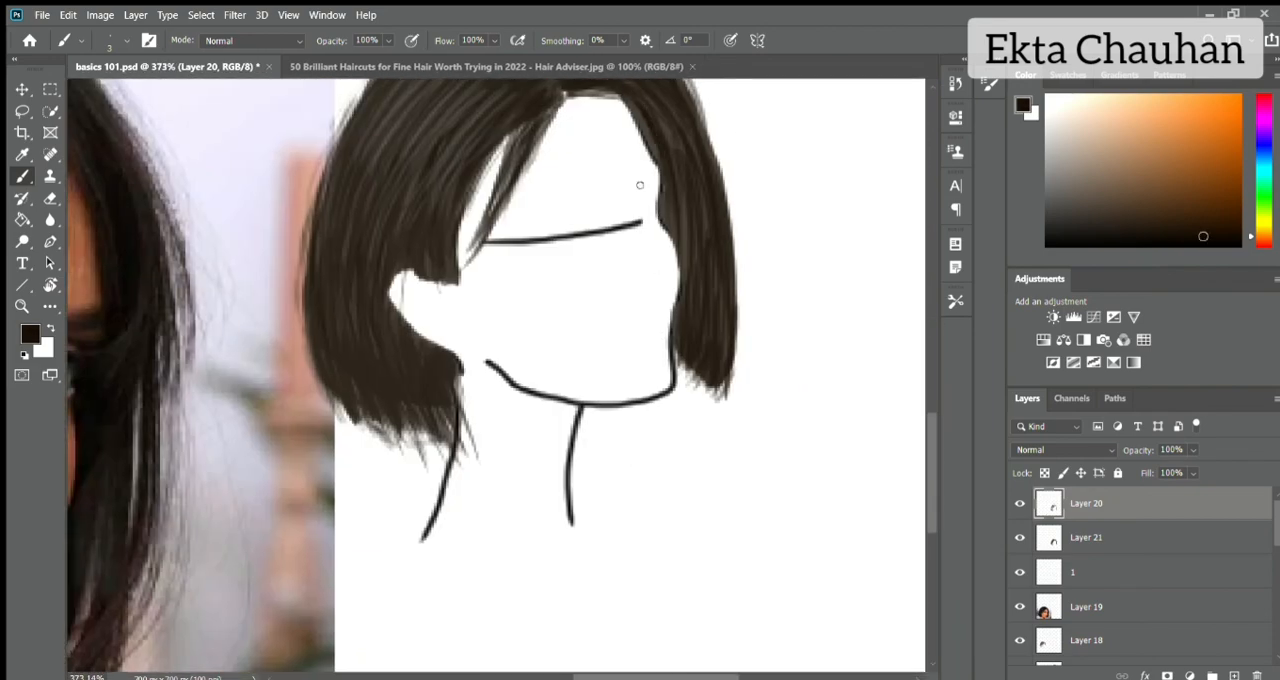
{"action": "scroll", "coordinate": [630, 170], "scroll_direction": "up", "scroll_amount": 3}
{"action": "left_click_drag", "start_coordinate": [626, 165], "coordinate": [694, 325]}
{"action": "left_click_drag", "start_coordinate": [650, 190], "coordinate": [690, 318]}
{"action": "left_click_drag", "start_coordinate": [690, 220], "coordinate": [705, 404]}
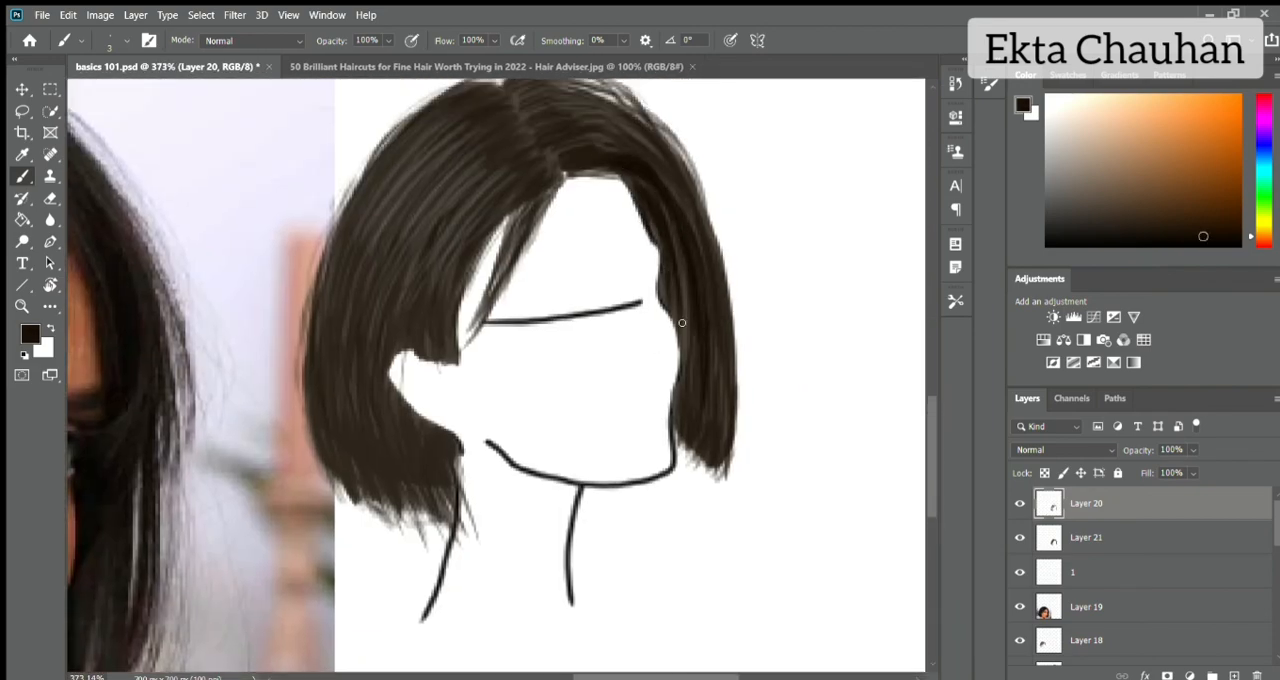
{"action": "left_click_drag", "start_coordinate": [680, 244], "coordinate": [692, 396]}
{"action": "mouse_move", "coordinate": [668, 182]}
{"action": "left_mouse_down"}
{"action": "mouse_move", "coordinate": [695, 259]}
{"action": "mouse_move", "coordinate": [721, 440]}
{"action": "mouse_move", "coordinate": [684, 402]}
{"action": "left_mouse_up"}
{"action": "left_click_drag", "start_coordinate": [685, 430], "coordinate": [722, 474]}
{"action": "left_click_drag", "start_coordinate": [725, 392], "coordinate": [726, 474]}
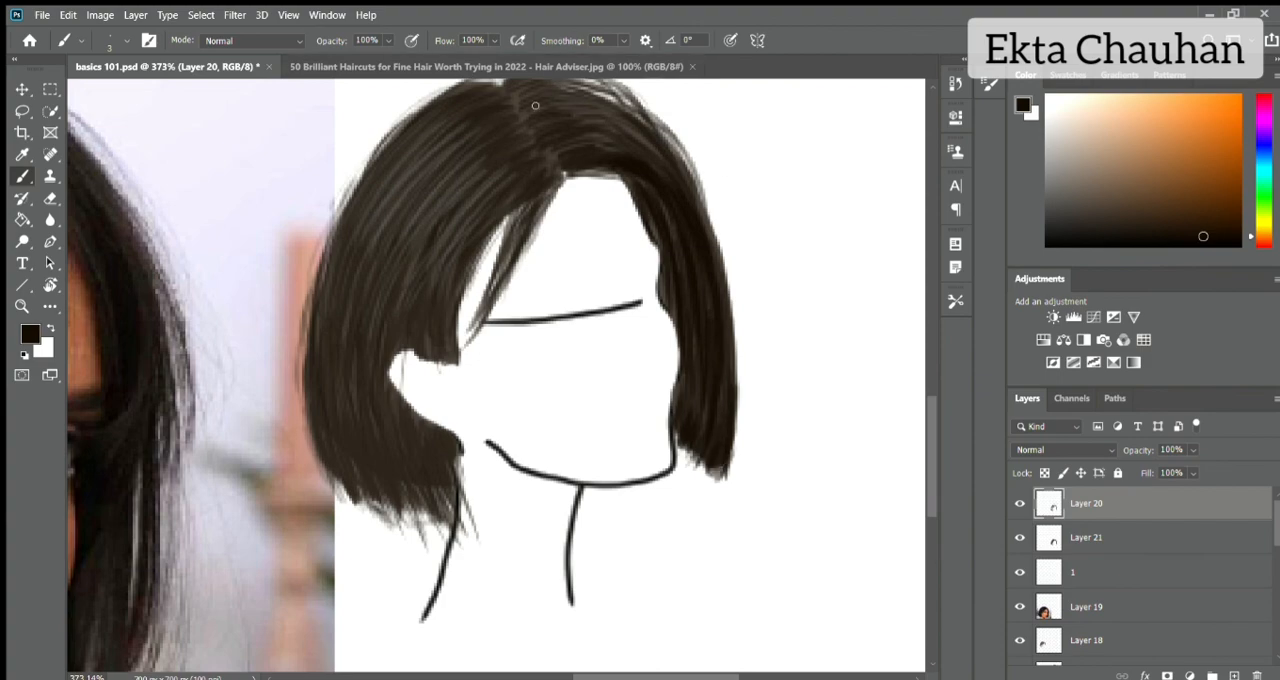
{"action": "left_click_drag", "start_coordinate": [560, 112], "coordinate": [636, 138]}
{"action": "left_click_drag", "start_coordinate": [560, 93], "coordinate": [641, 117]}
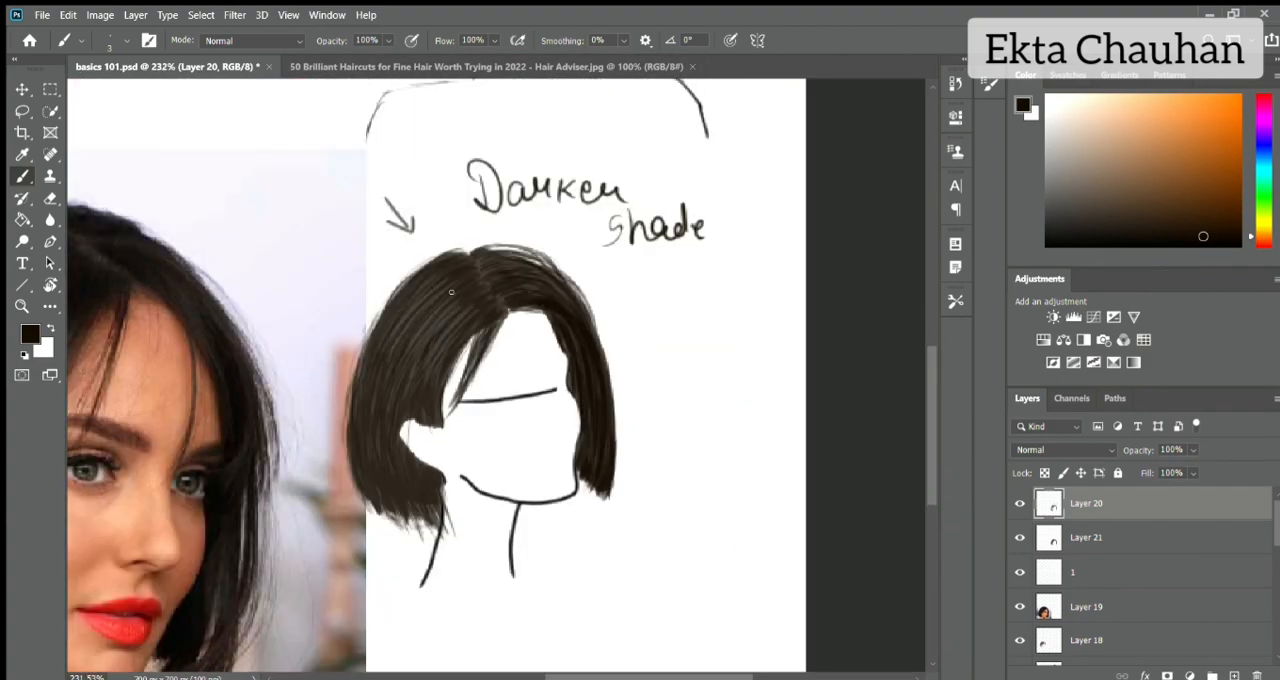
{"action": "scroll", "coordinate": [495, 375], "scroll_direction": "down", "scroll_amount": 3}
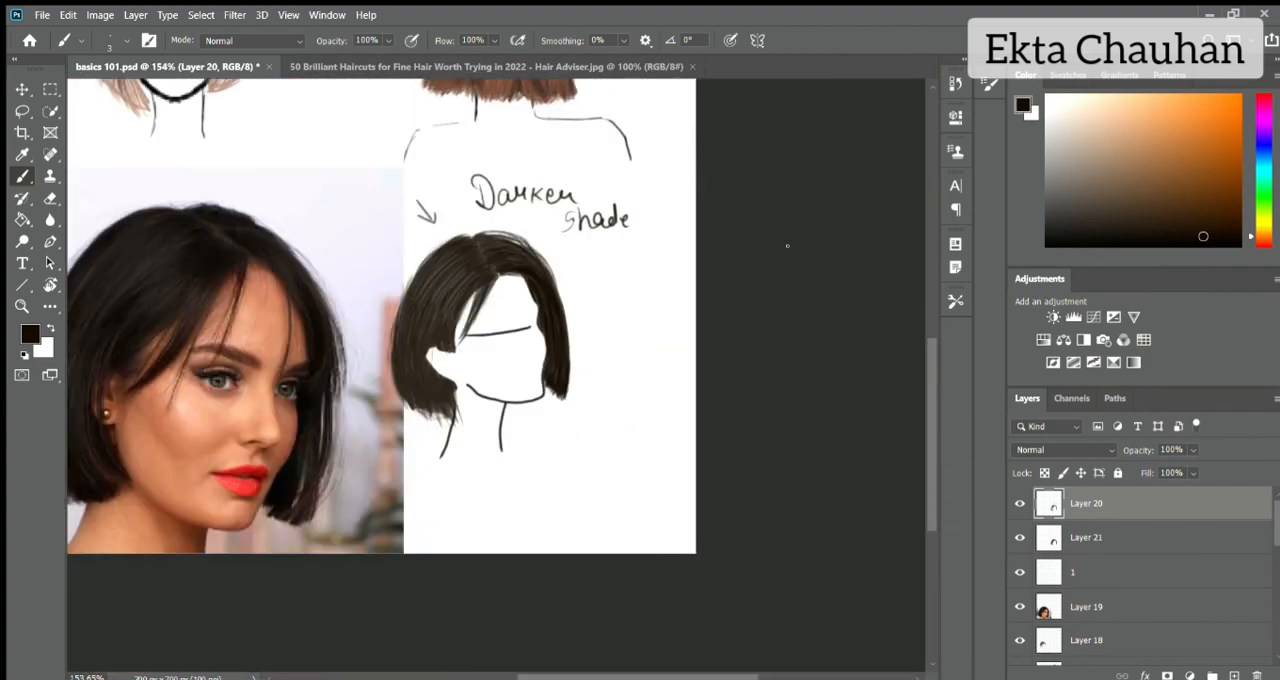
{"action": "key", "text": "e"}
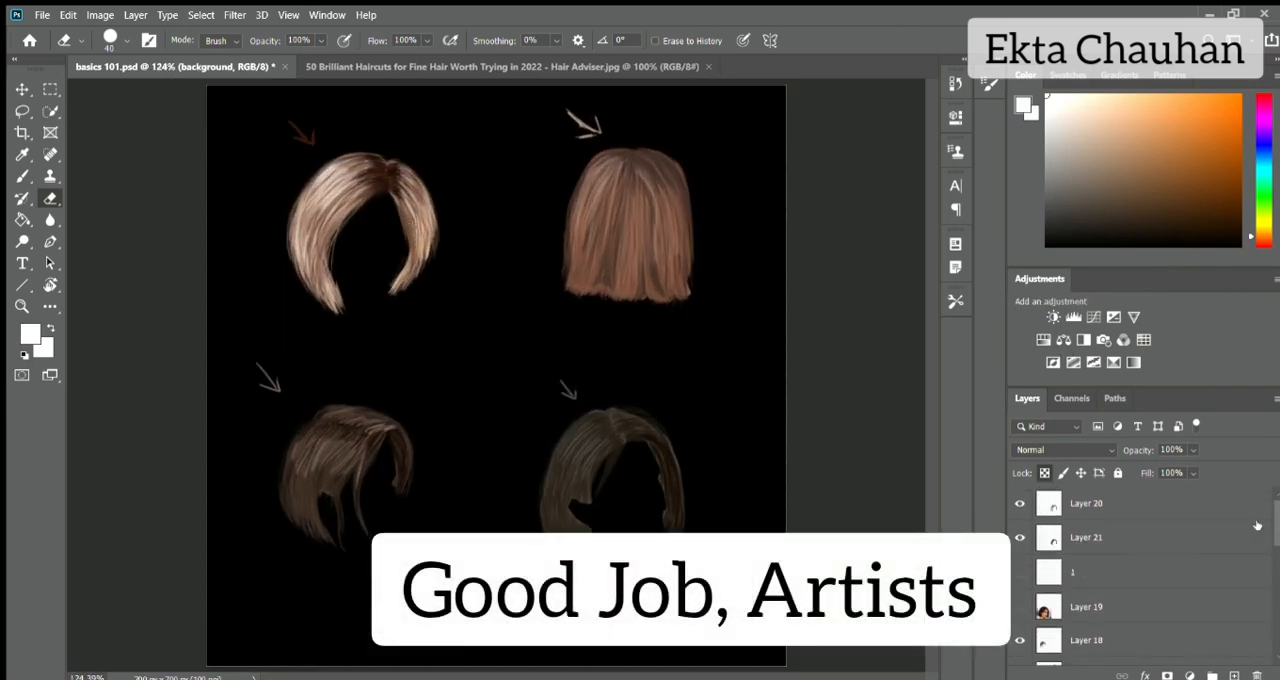
{"action": "left_click", "coordinate": [1137, 606]}
{"action": "scroll", "coordinate": [1137, 566], "scroll_direction": "down", "scroll_amount": 3}
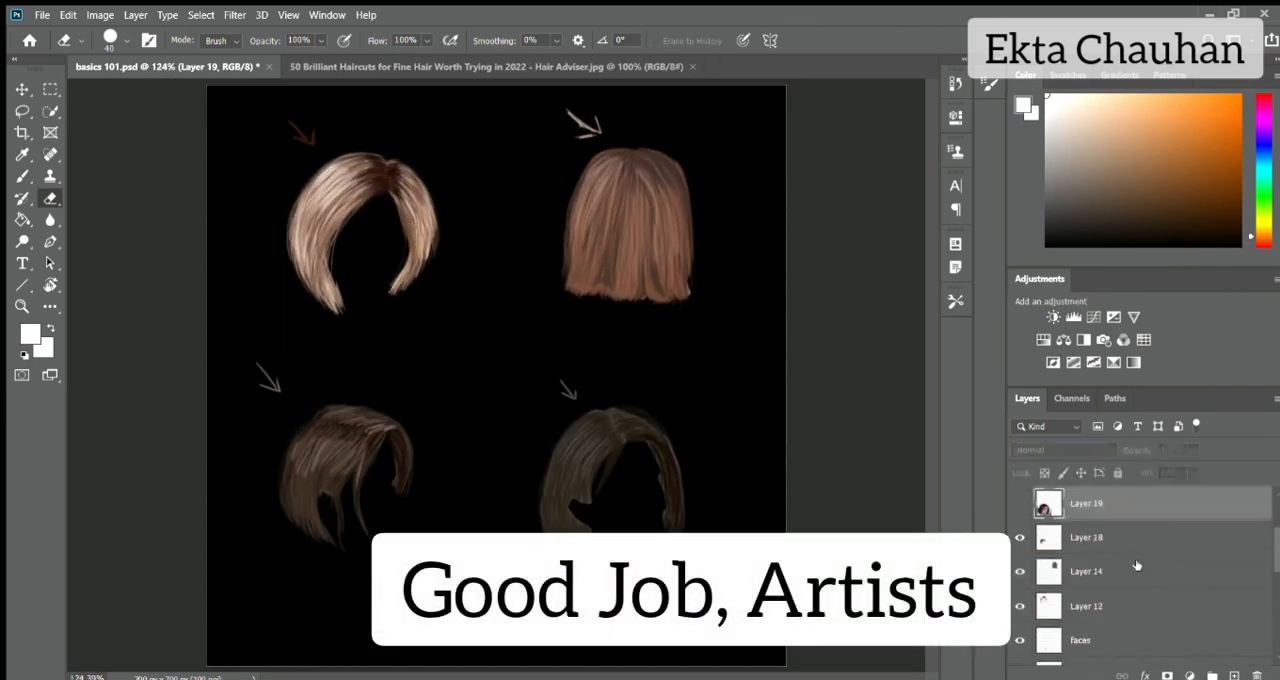
{"action": "scroll", "coordinate": [1137, 566], "scroll_direction": "up", "scroll_amount": 3}
Create a layer above Layer 20 and sign the artwork below the near-black bob in white handwriting with an underline.
{"action": "left_click", "coordinate": [1110, 503]}
{"action": "key", "text": "b"}
{"action": "left_click_drag", "start_coordinate": [228, 183], "coordinate": [313, 139]}
{"action": "key", "text": "ctrl+z"}
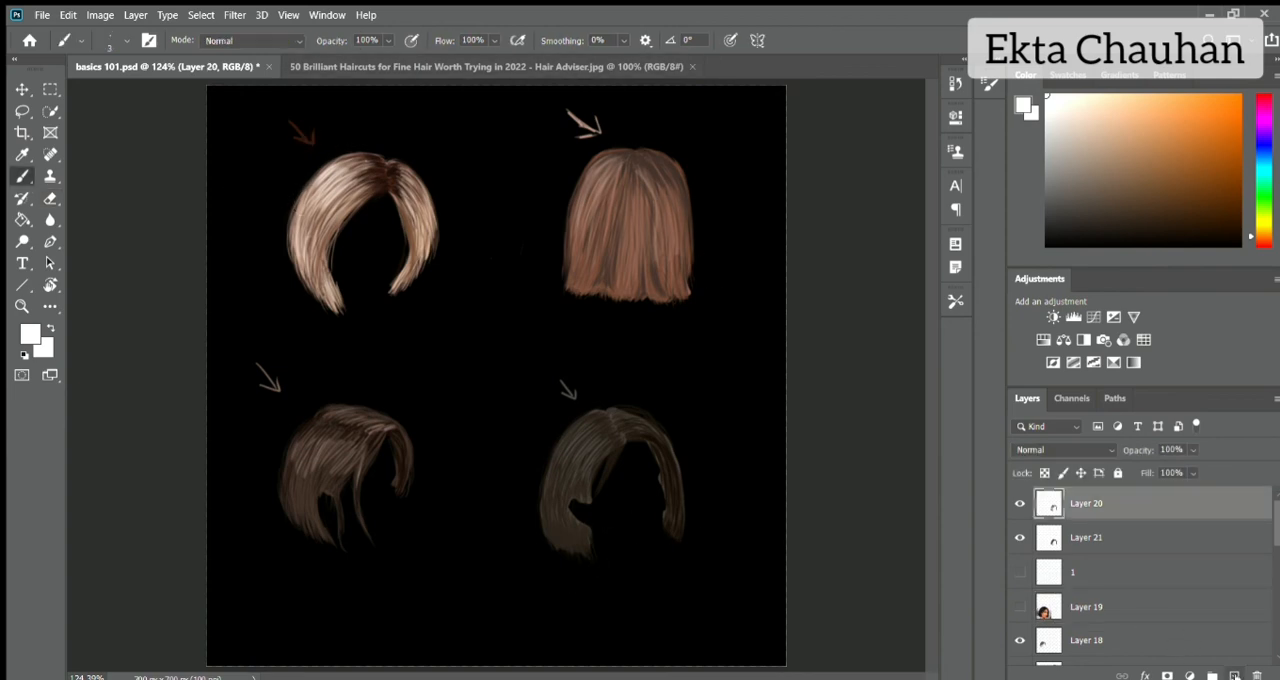
{"action": "left_click", "coordinate": [1235, 675]}
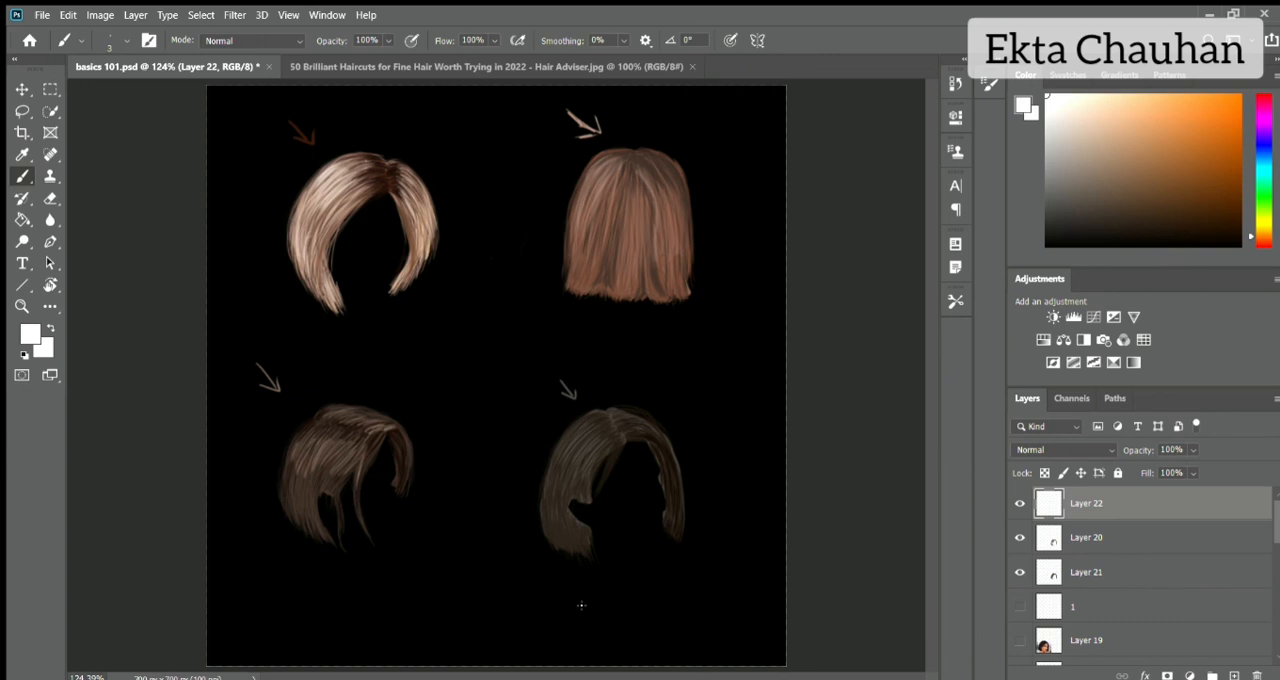
{"action": "left_click_drag", "start_coordinate": [676, 596], "coordinate": [702, 608]}
{"action": "left_click", "coordinate": [716, 587]}
{"action": "left_click_drag", "start_coordinate": [664, 643], "coordinate": [748, 601]}
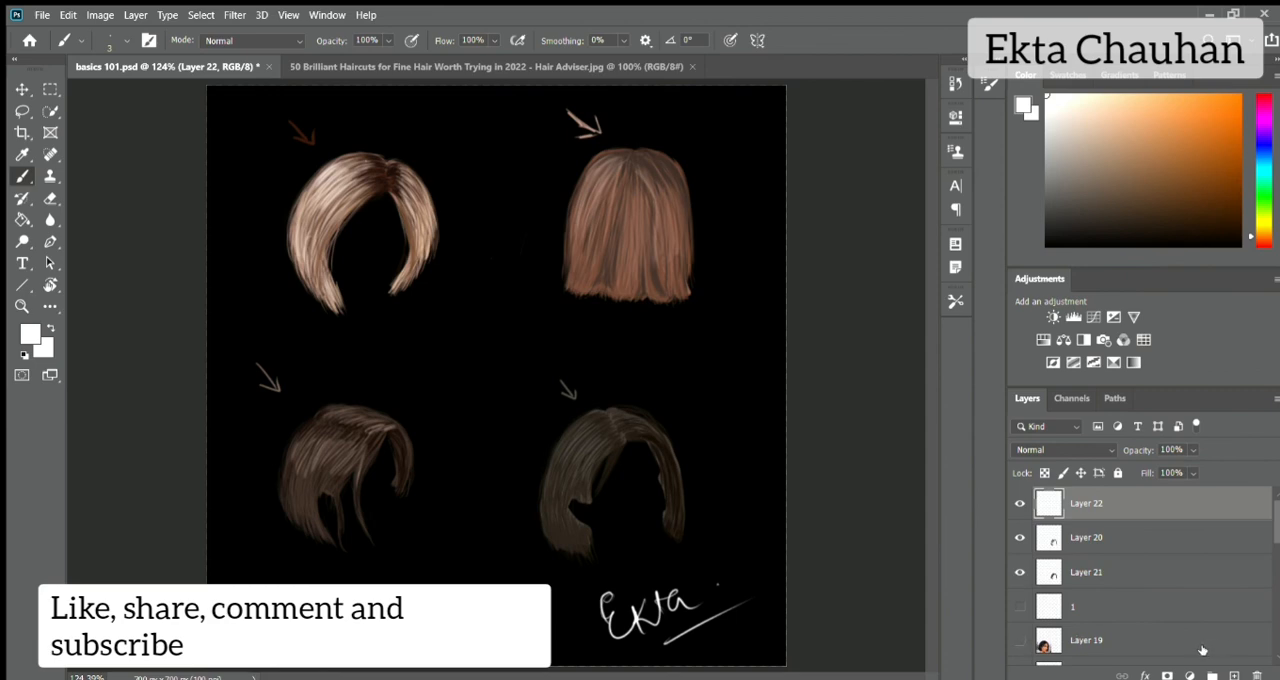
Compare the near-black bob with and without its base layer and its strand layer.
{"action": "left_click", "coordinate": [1021, 572]}
{"action": "left_click", "coordinate": [1021, 572]}
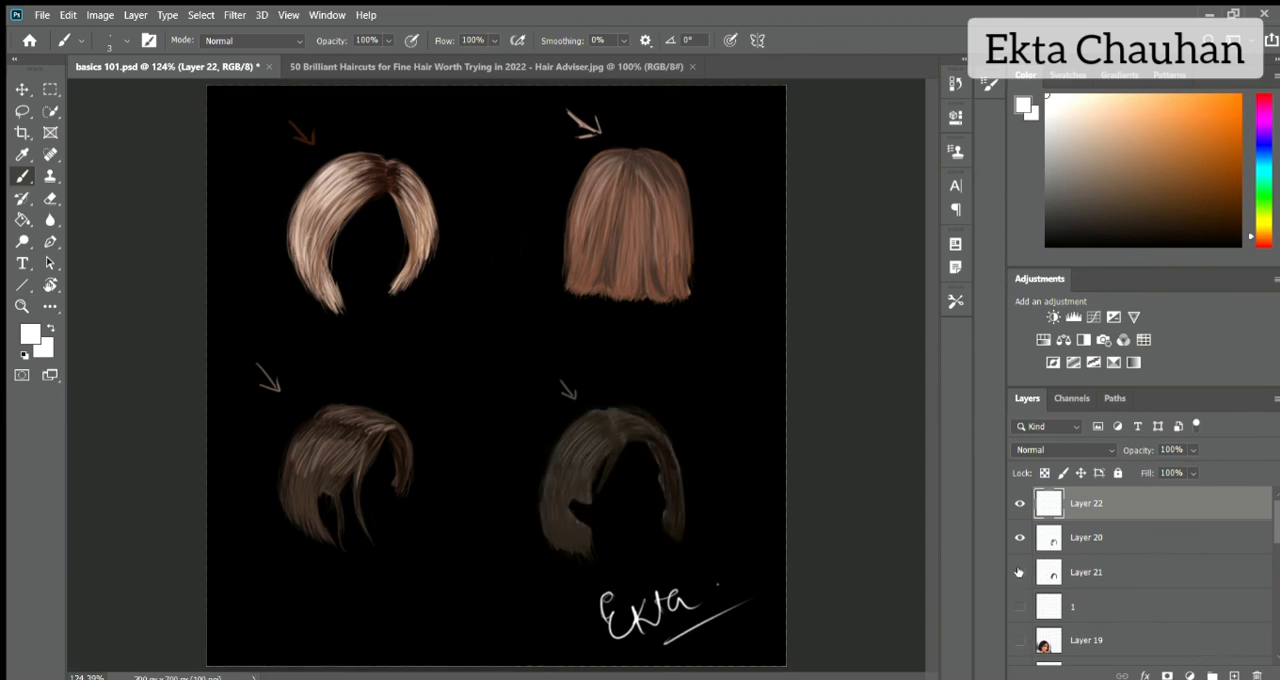
{"action": "left_click", "coordinate": [1020, 572]}
{"action": "left_click", "coordinate": [1020, 572]}
{"action": "left_click", "coordinate": [1020, 539]}
{"action": "left_click", "coordinate": [1020, 540]}
{"action": "left_click", "coordinate": [1020, 566]}
{"action": "left_click", "coordinate": [1020, 566]}
{"action": "left_click", "coordinate": [1106, 574]}
{"action": "left_click", "coordinate": [1120, 508]}
{"action": "left_click", "coordinate": [1021, 504]}
{"action": "left_click", "coordinate": [1021, 504]}
{"action": "left_click", "coordinate": [1083, 533]}
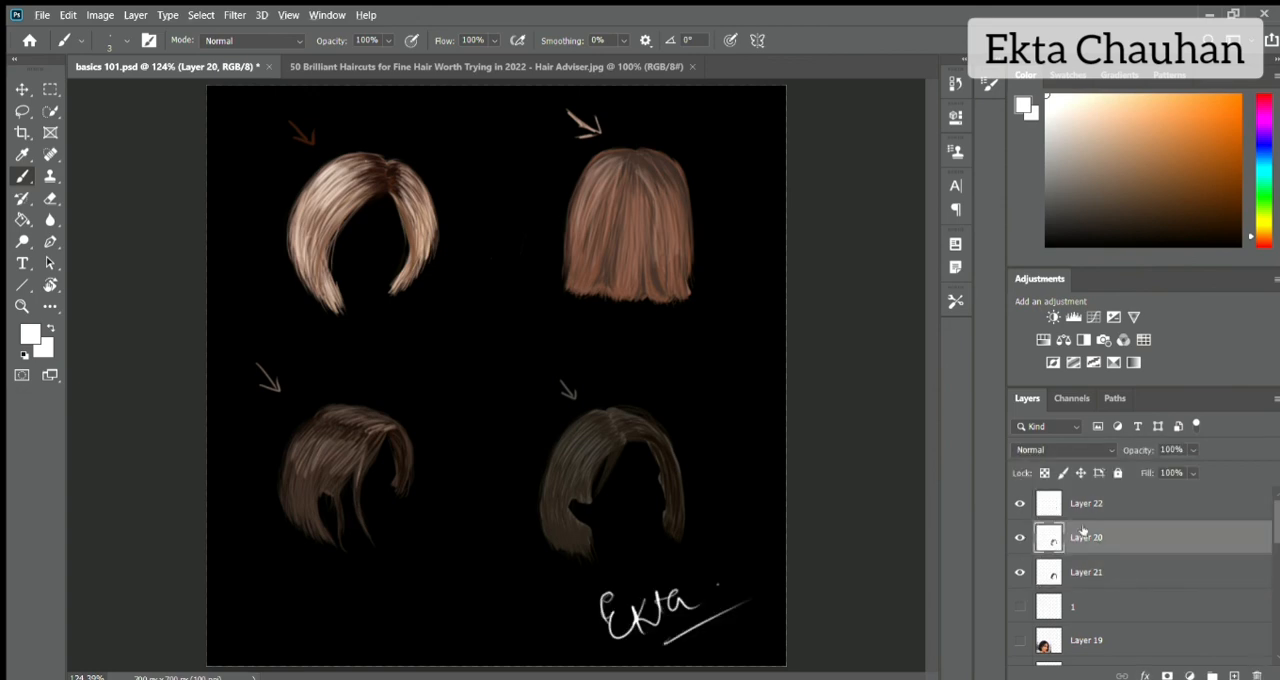